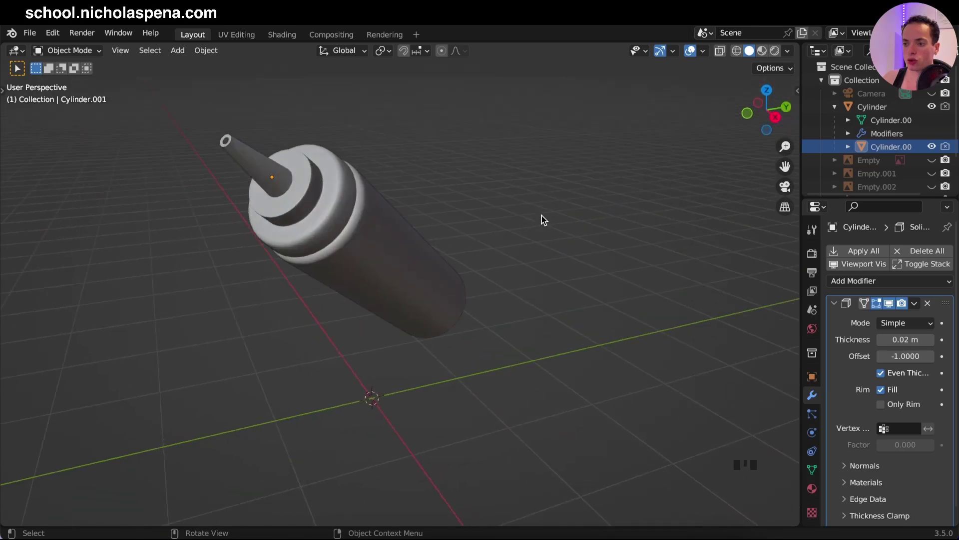
Step: Hide the two existing bottle cylinders and make Collection 2 the active collection
click(932, 146)
click(931, 106)
click(833, 107)
click(821, 80)
click(868, 94)
Step: Add the ketchup squeeze bottle drawing as a reference image at the origin, aligned to the front view
ctrl+middle_drag(477, 275, 508, 230)
key(KP_1)
shift+scroll(478, 279, down, 4)
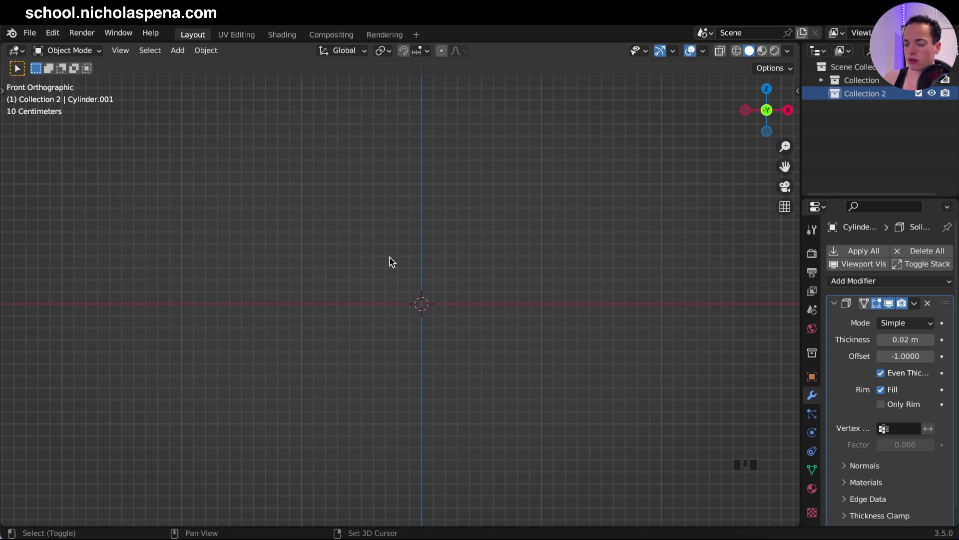
key(shift+a)
mouse_move(391, 257)
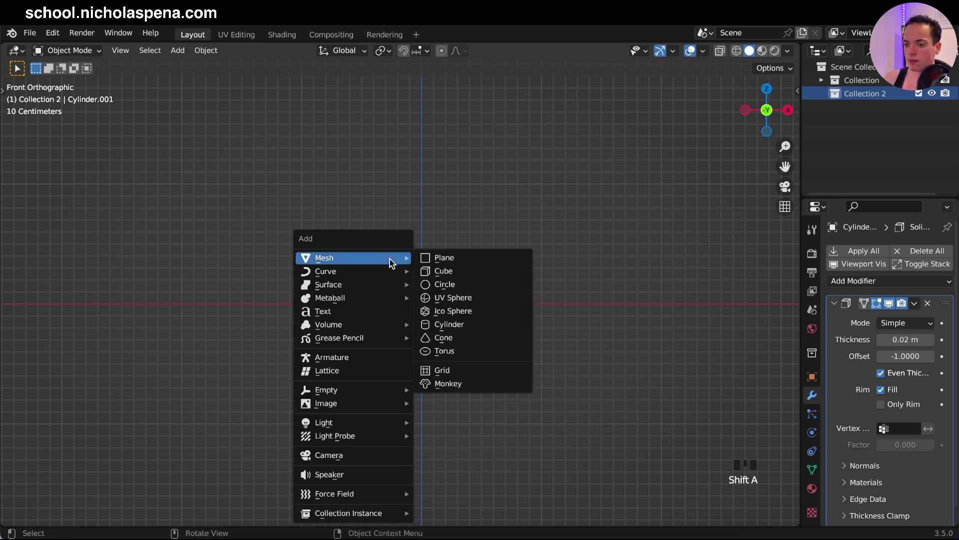
mouse_move(364, 409)
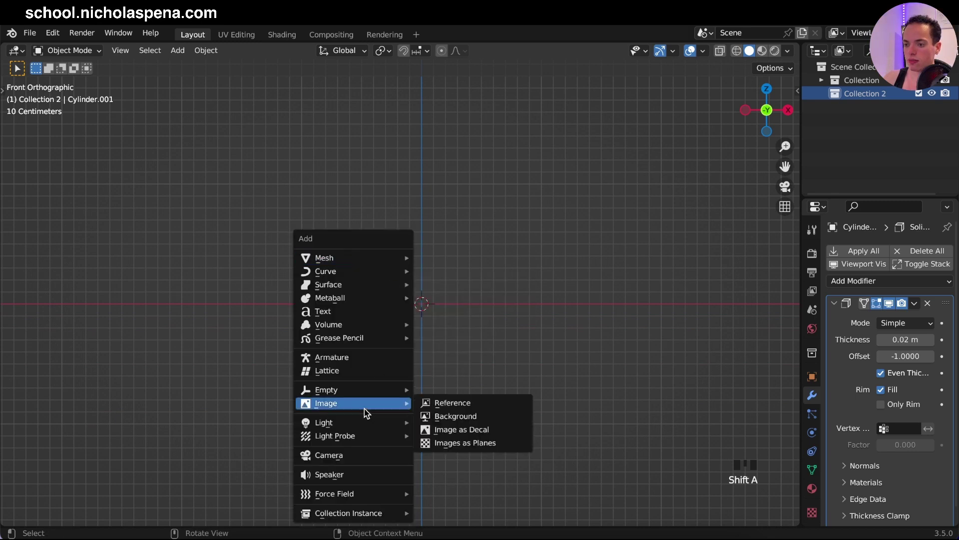
click(495, 404)
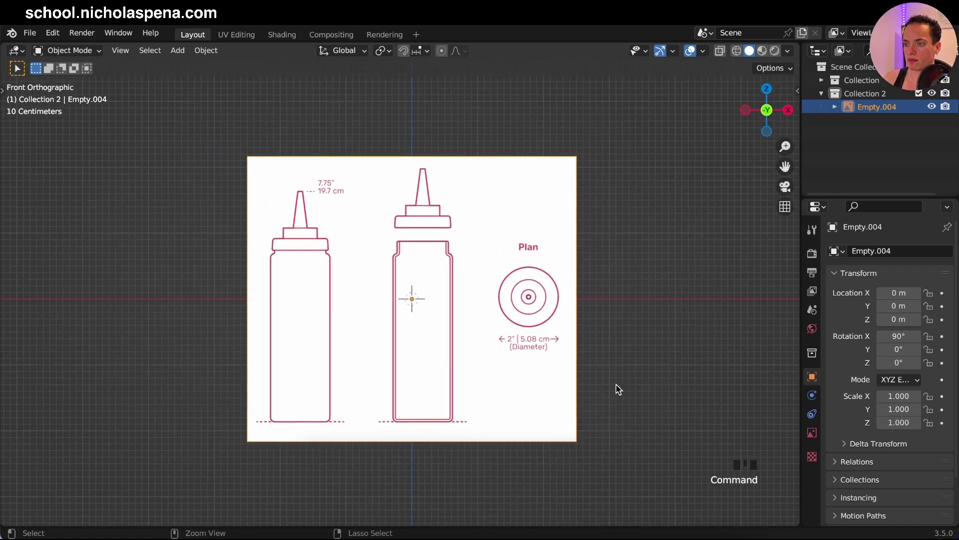
ctrl+scroll(616, 388, down, 1)
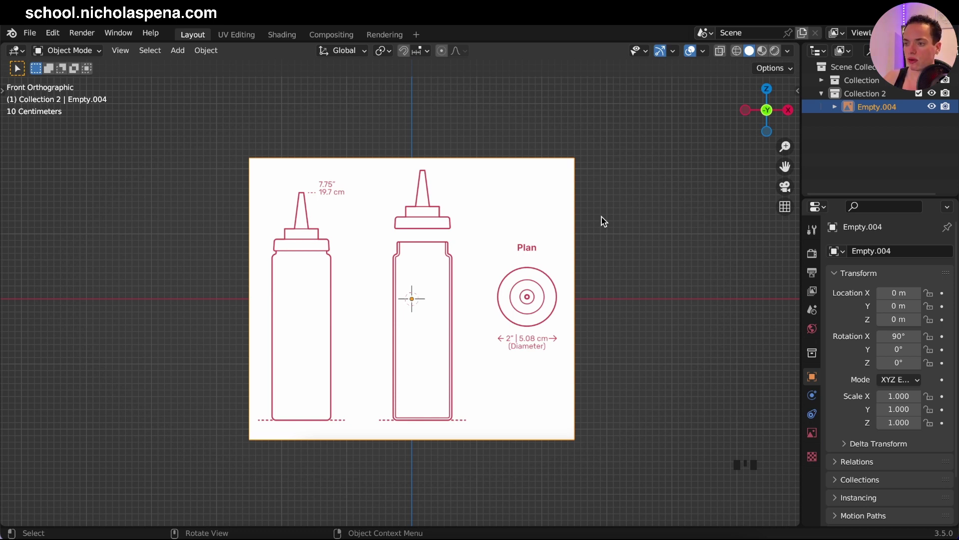
Step: Enable opacity for the reference image, lower it to about 0.522, and save the file
scroll(602, 221, up, 2)
click(479, 280)
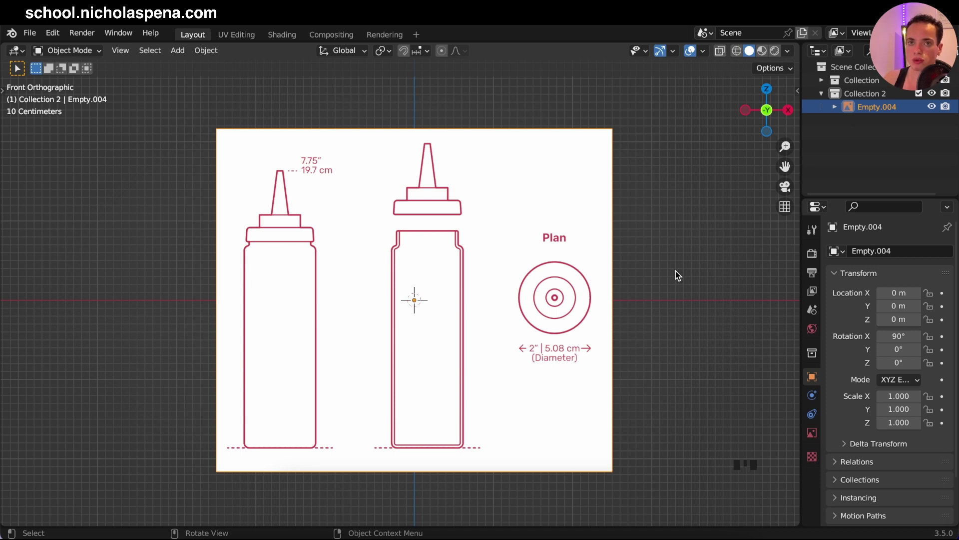
click(531, 231)
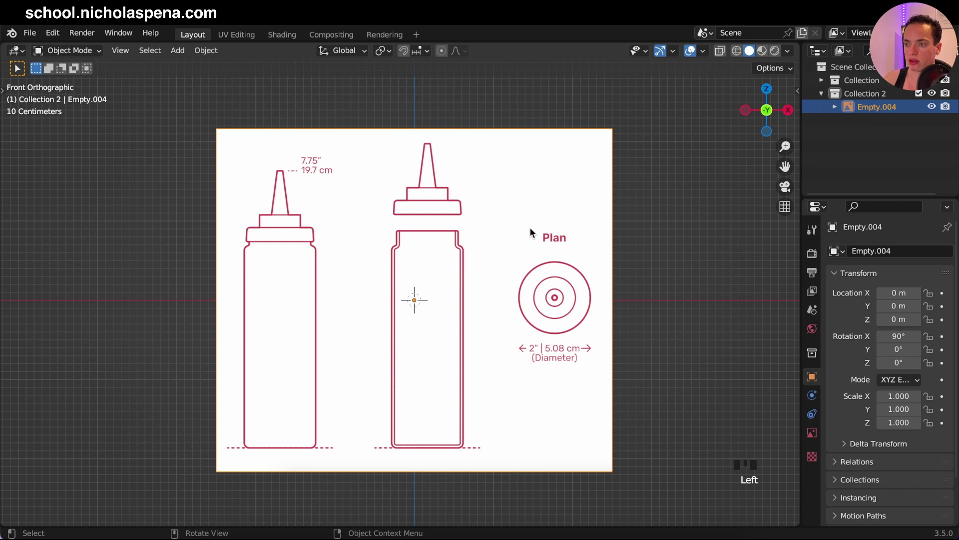
click(577, 232)
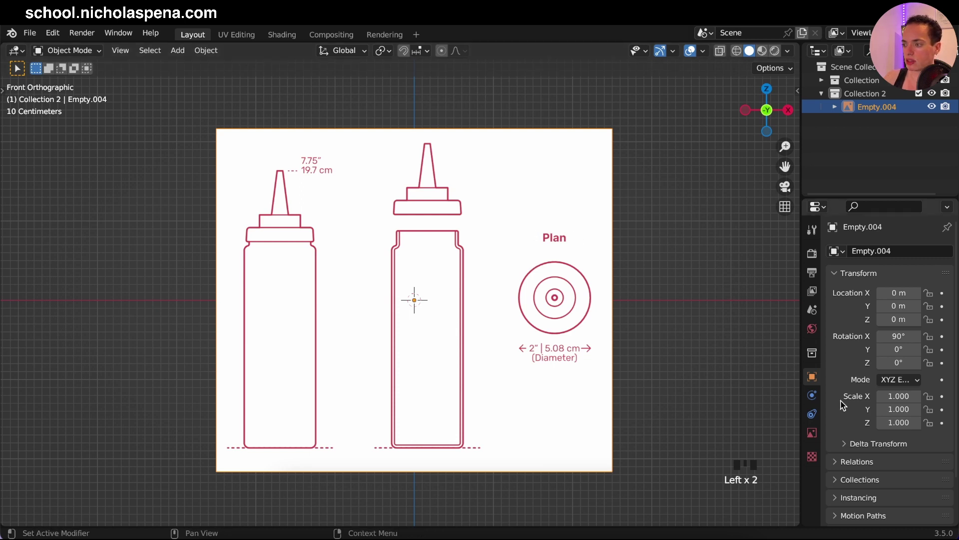
click(812, 434)
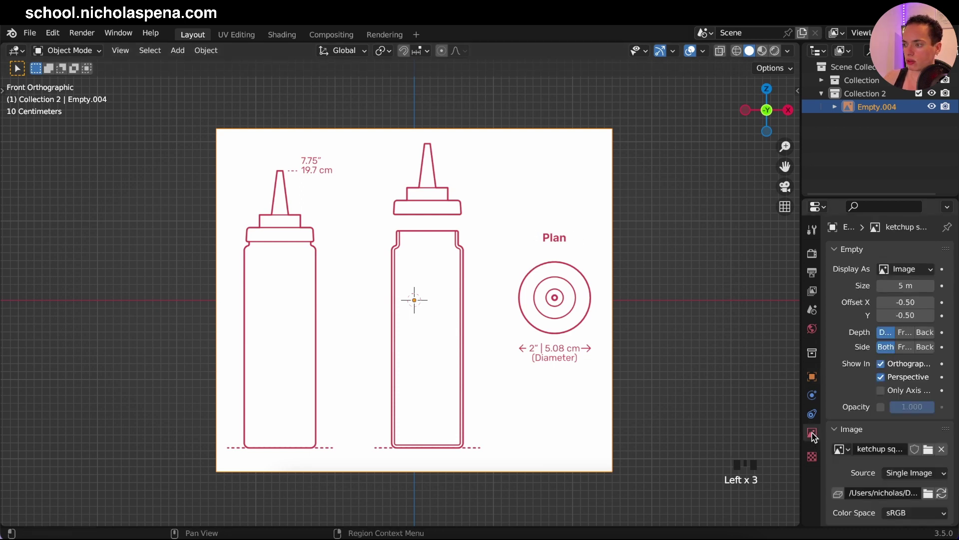
click(881, 407)
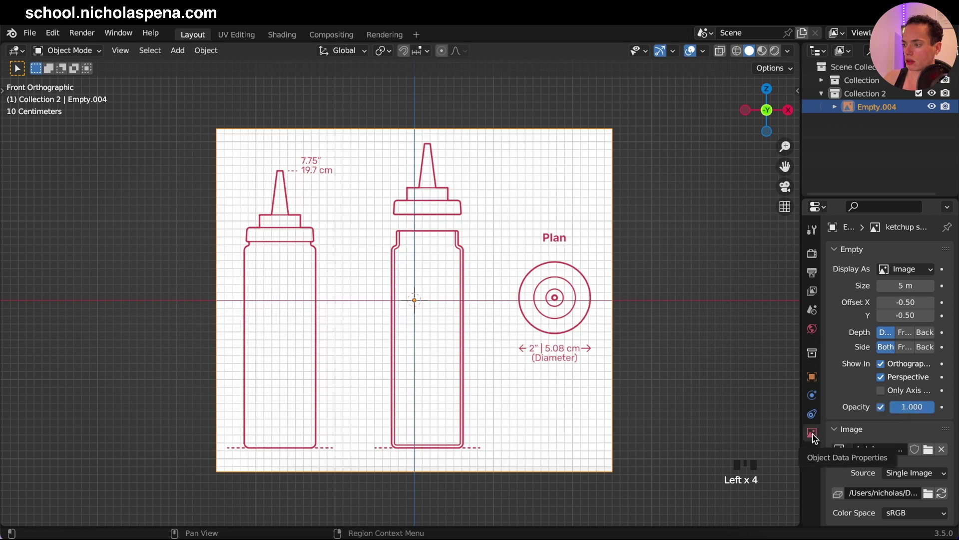
drag(922, 407, 913, 406)
super+scroll(621, 291, up, 2)
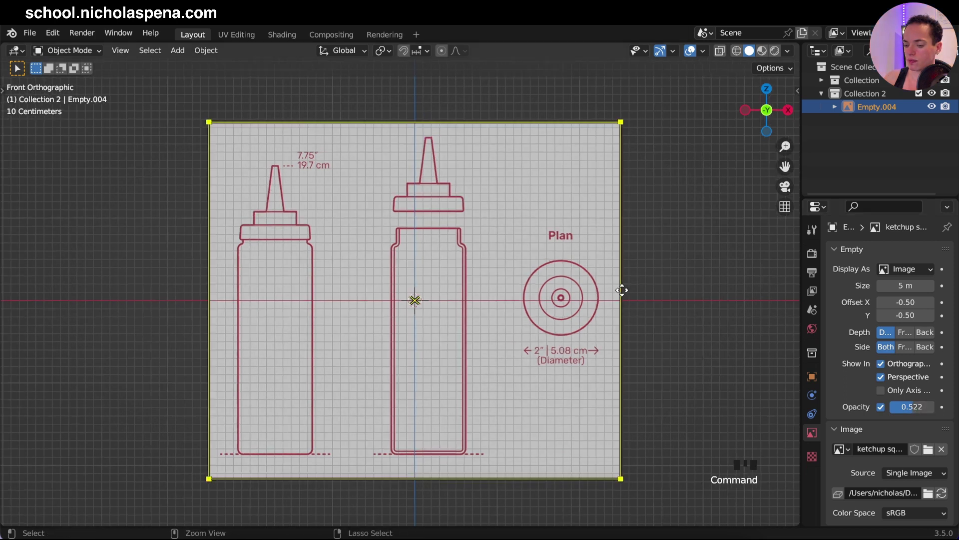
key(super+s)
Step: Add a mesh cylinder with 16 vertices at the origin in front view
scroll(623, 291, down, 2)
key(KP_1)
key(shift+a)
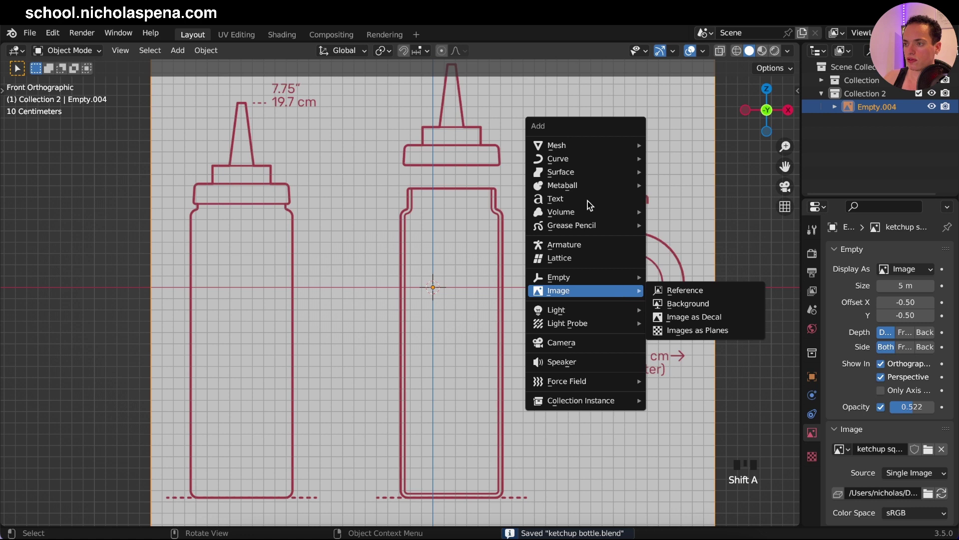
mouse_move(645, 146)
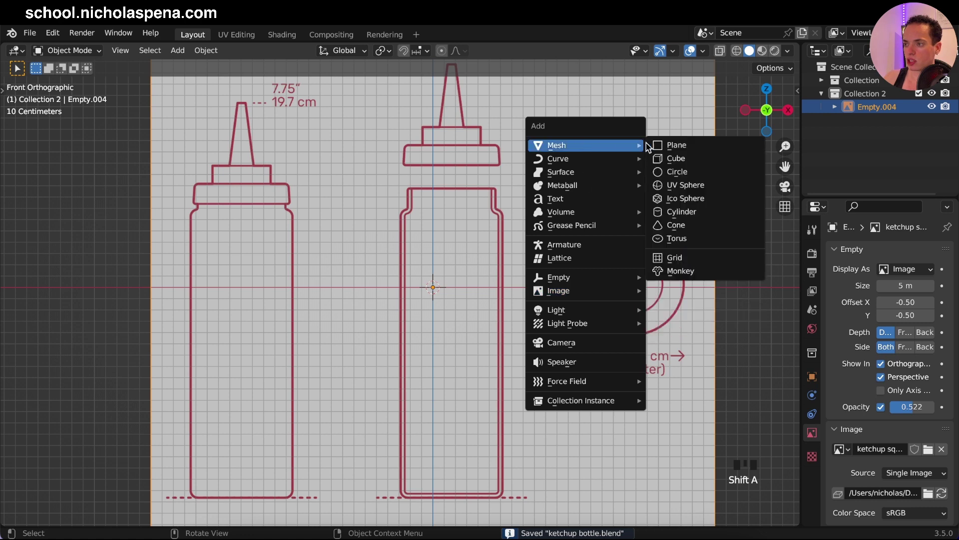
click(699, 213)
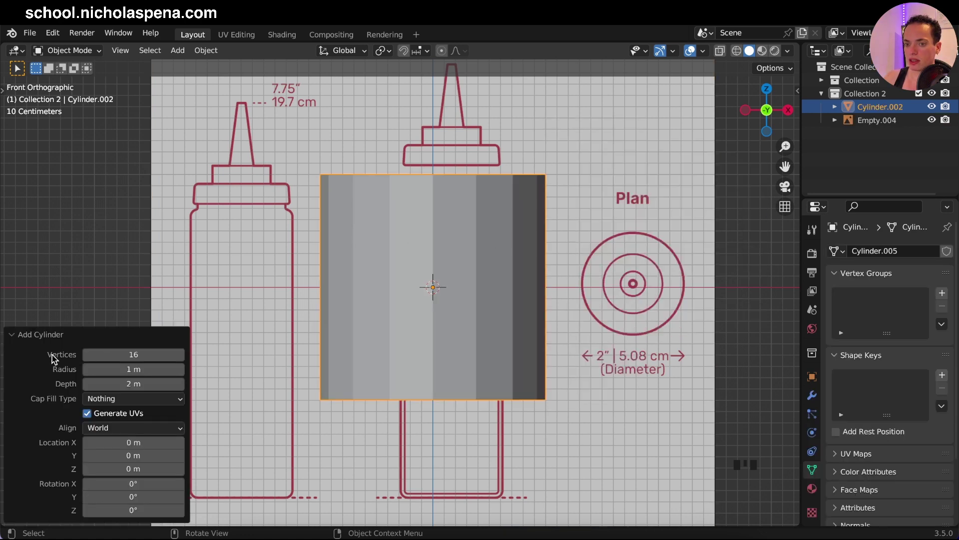
click(145, 355)
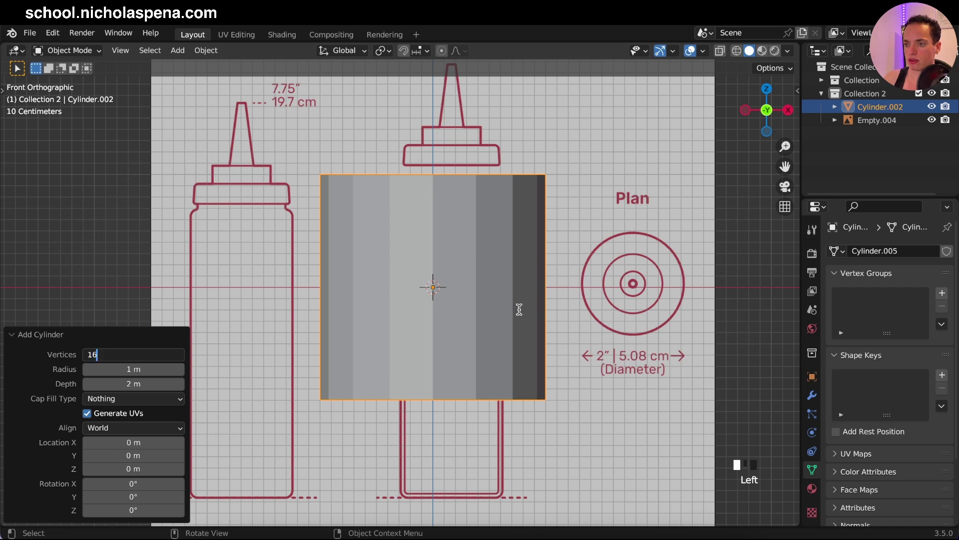
click(44, 365)
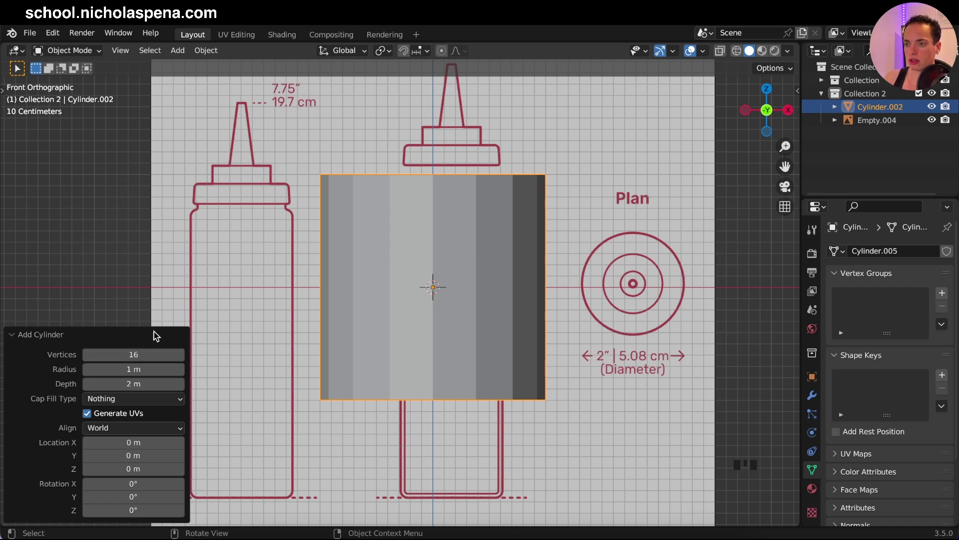
Step: Set the new cylinder's cap fill type to Nothing so both ends stay open
scroll(405, 272, up, 5)
super+scroll(405, 271, down, 3)
ctrl+middle_drag(406, 274, 406, 275)
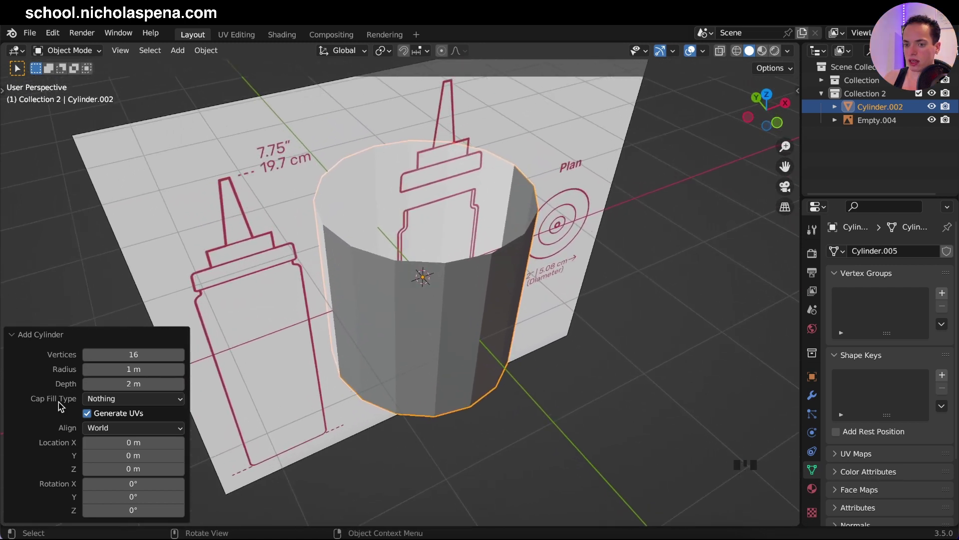
click(114, 400)
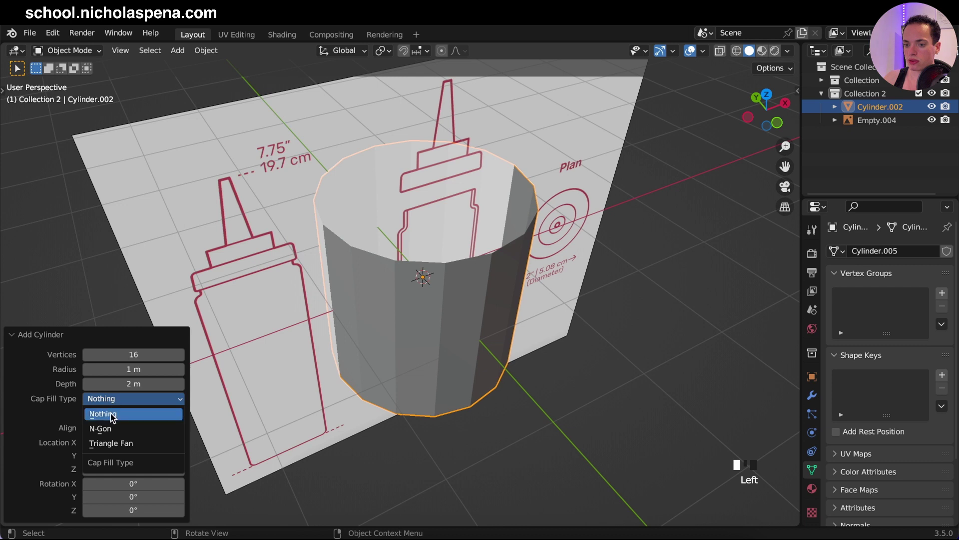
click(110, 415)
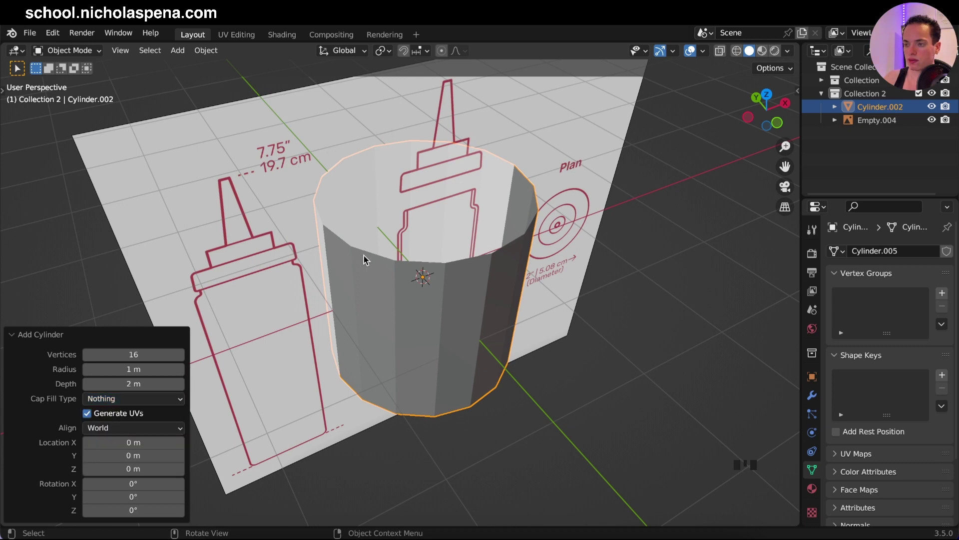
middle_drag(451, 272, 451, 271)
Step: Scale the cylinder down uniformly to about 0.358 in front view
key(KP_1)
scroll(518, 296, up, 2)
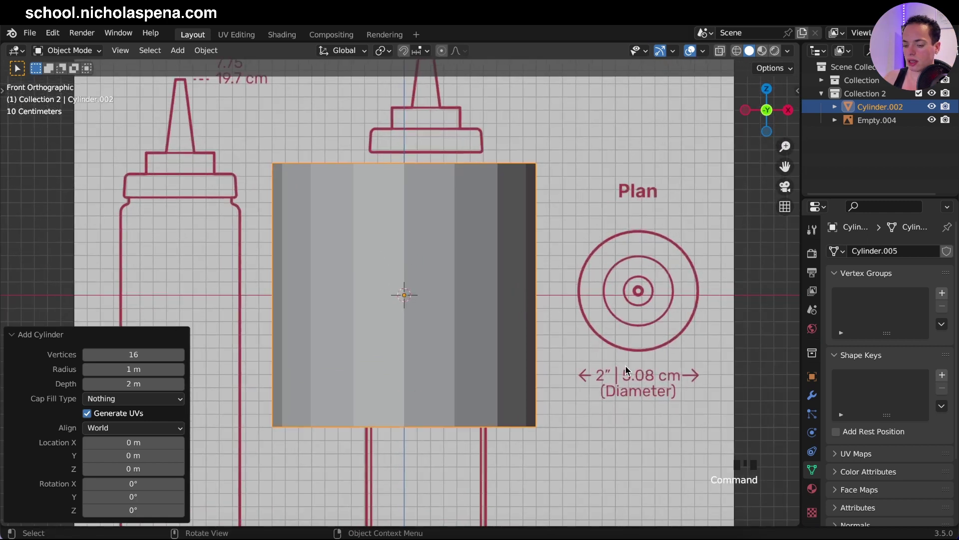
key(s)
click(488, 302)
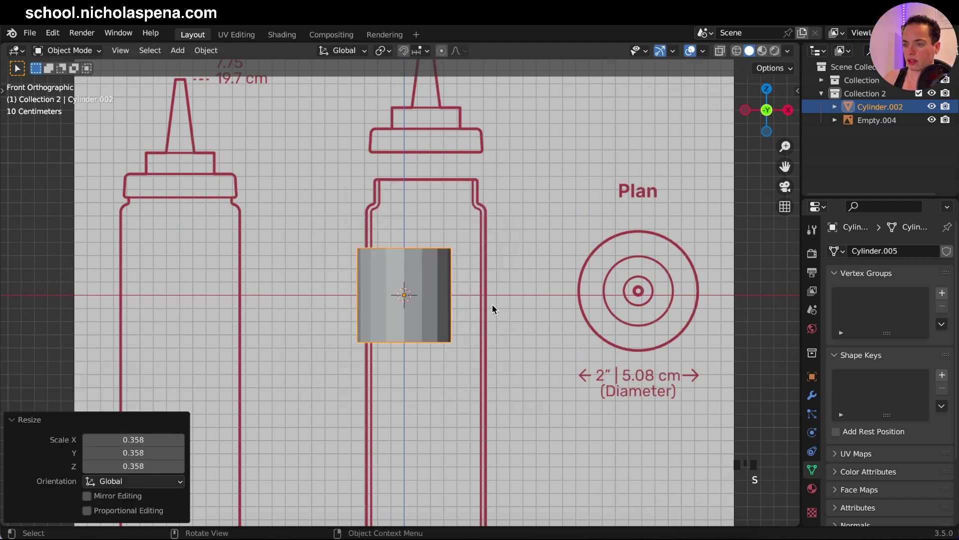
Step: Move the reference image about -0.171 m along X to centre the middle bottle drawing on the cylinder
click(623, 302)
key(g)
key(x)
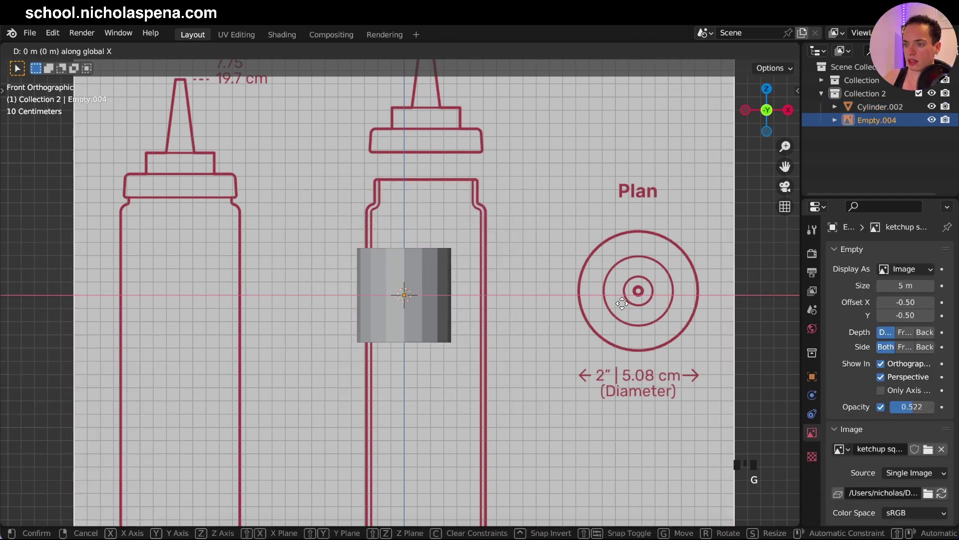
click(597, 302)
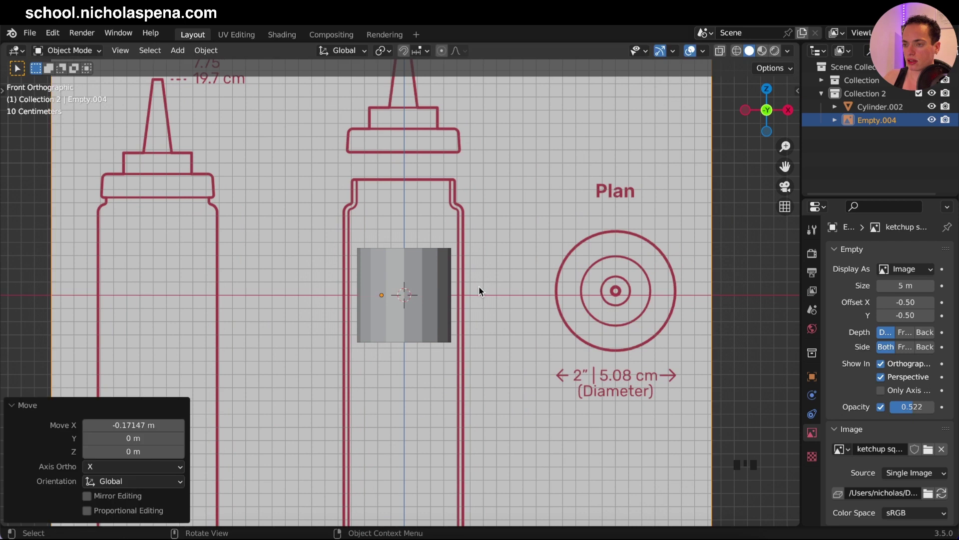
Step: Scale the cylinder up by about 1.290 to match the width of the middle bottle drawing
click(434, 277)
scroll(516, 270, up, 2)
key(s)
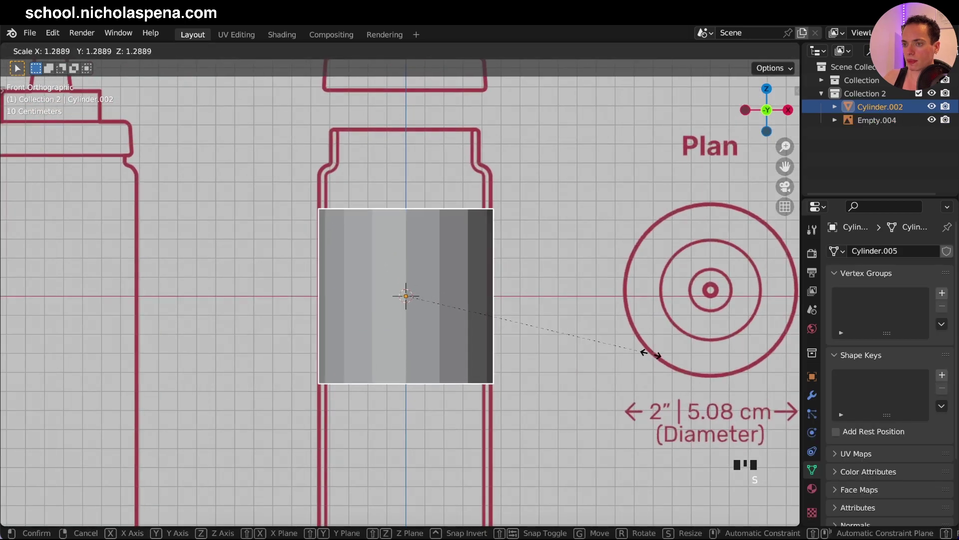
click(648, 352)
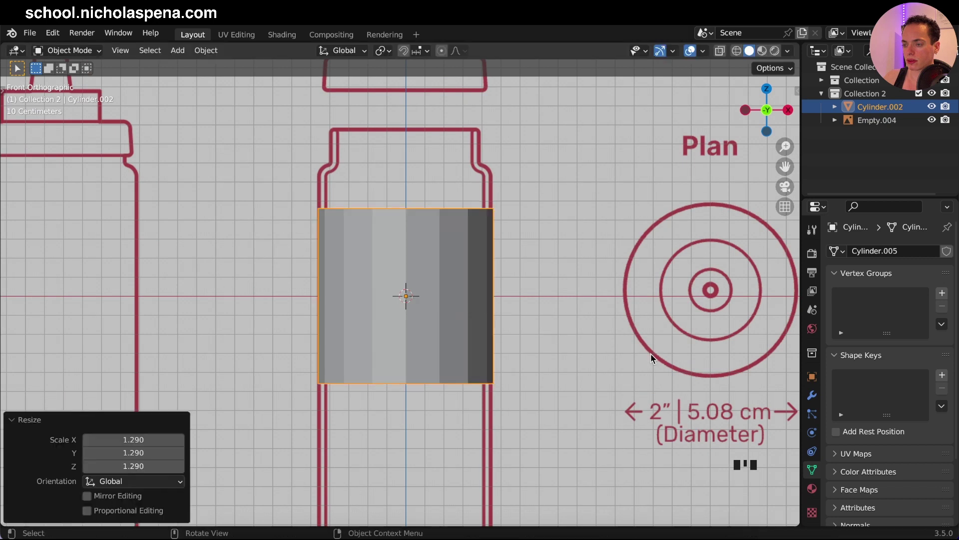
Step: Nudge the reference image about 0.005 m along X to line up the bottle outline with the cylinder's sides
click(630, 262)
key(g)
key(x)
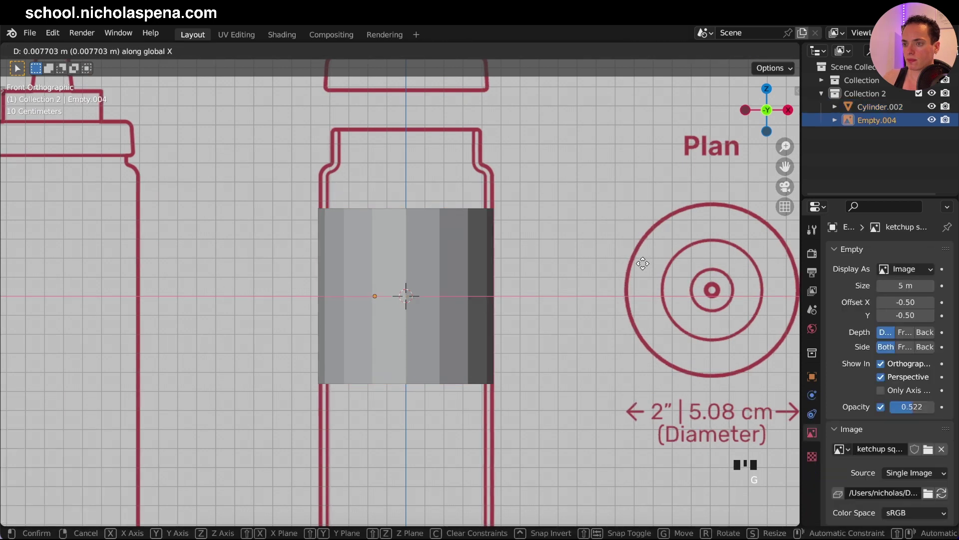
click(639, 262)
scroll(589, 210, up, 1)
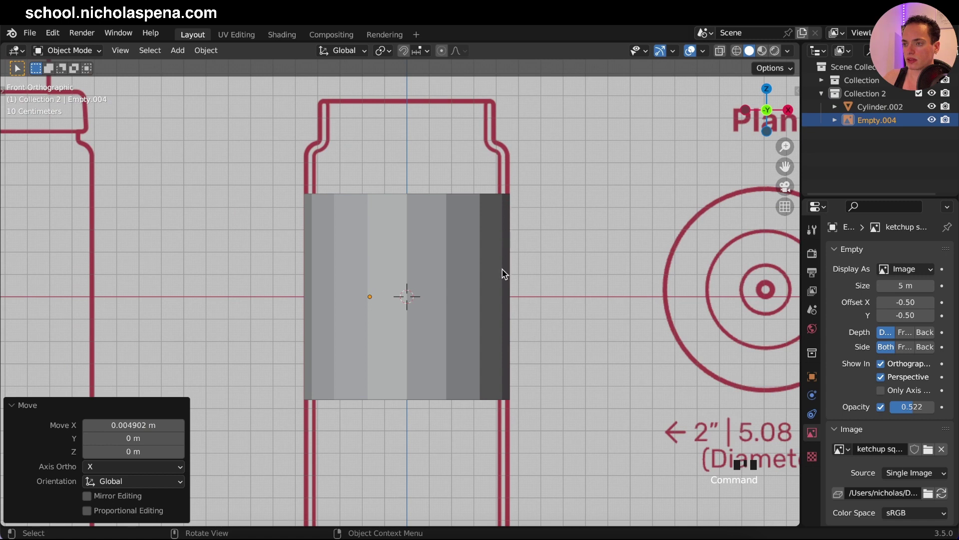
scroll(506, 256, down, 1)
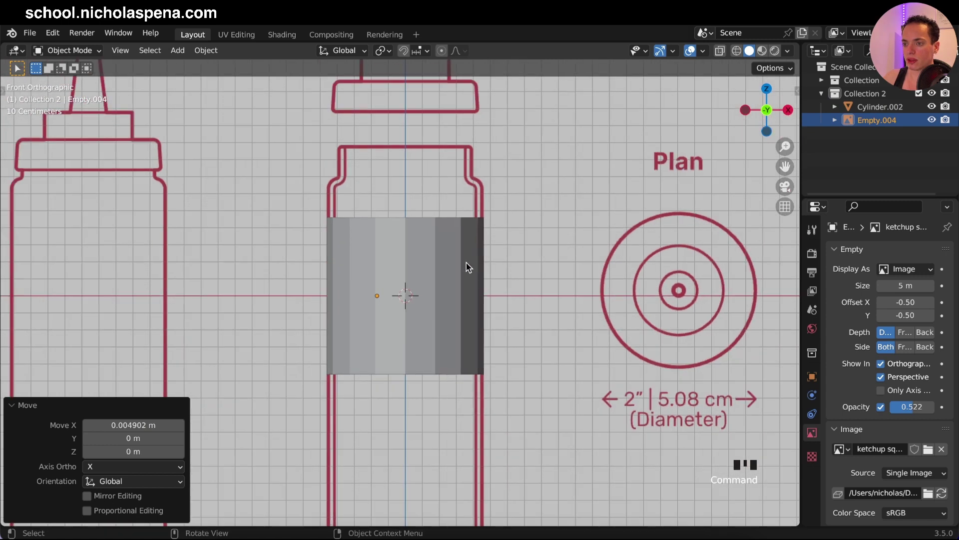
Step: In Edit Mode with X-ray on, raise the cylinder's top vertex ring about 0.234 m along Z to the bottle's shoulder
click(466, 263)
key(Tab)
scroll(544, 246, up, 2)
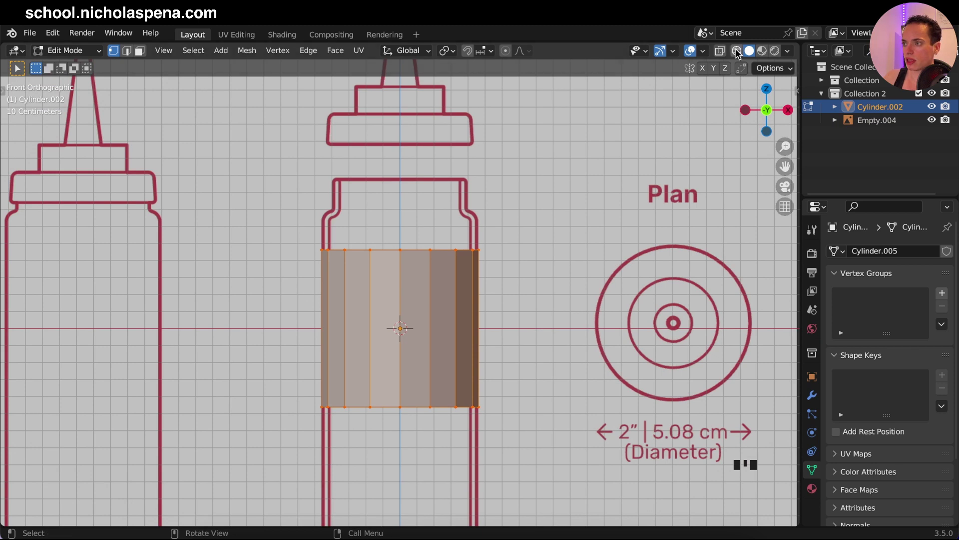
click(720, 50)
shift+middle_drag(322, 244, 296, 274)
drag(237, 247, 607, 326)
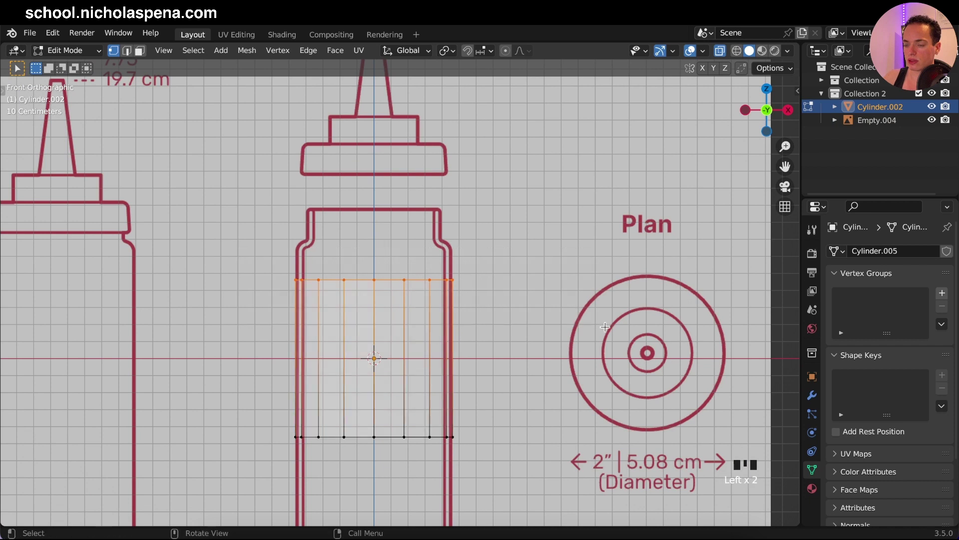
super+scroll(605, 327, up, 3)
key(g)
key(z)
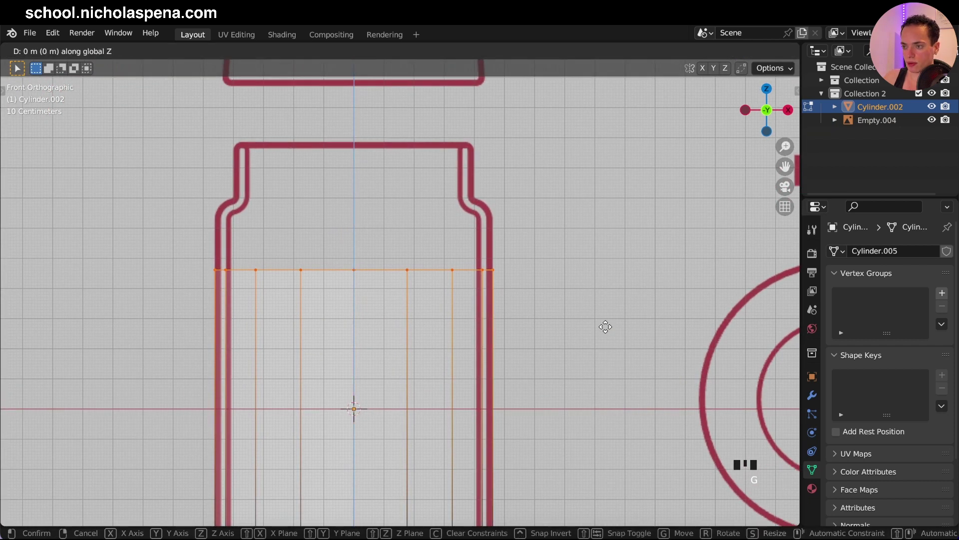
click(609, 256)
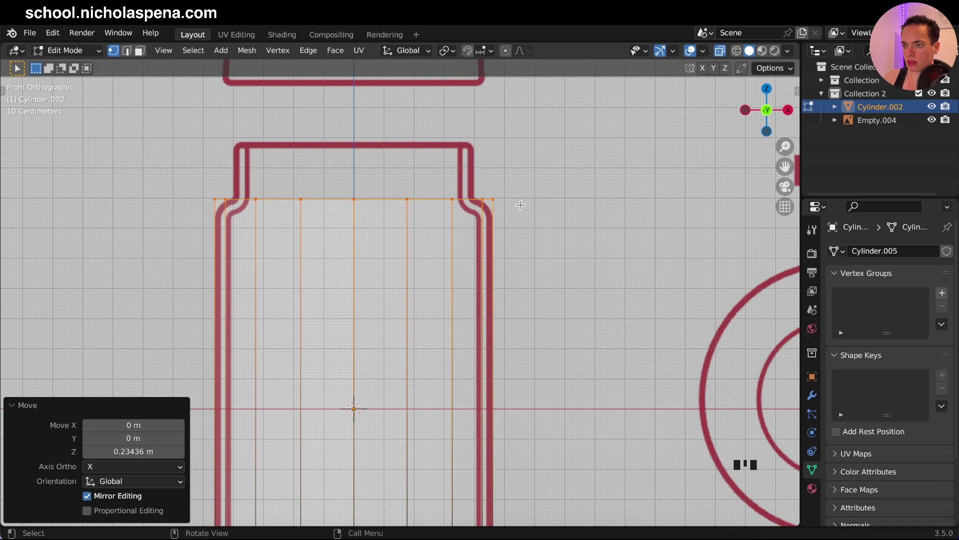
Step: Extrude the cylinder's top vertex ring in place at the shoulder, without any offset
key(e)
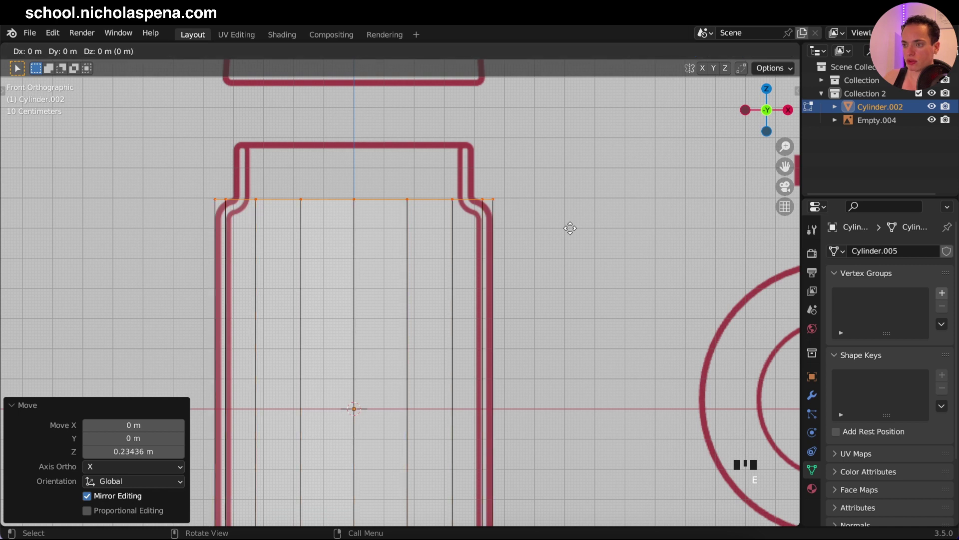
right_click(571, 227)
middle_drag(570, 228, 614, 263)
key(s)
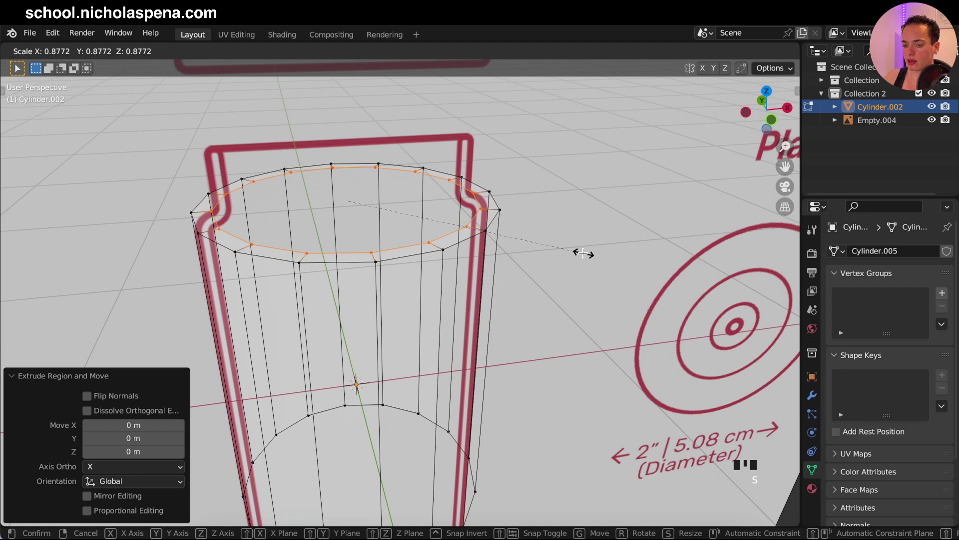
right_click(584, 254)
key(KP_1)
ctrl+scroll(583, 254, up, 3)
shift+scroll(583, 254, up, 3)
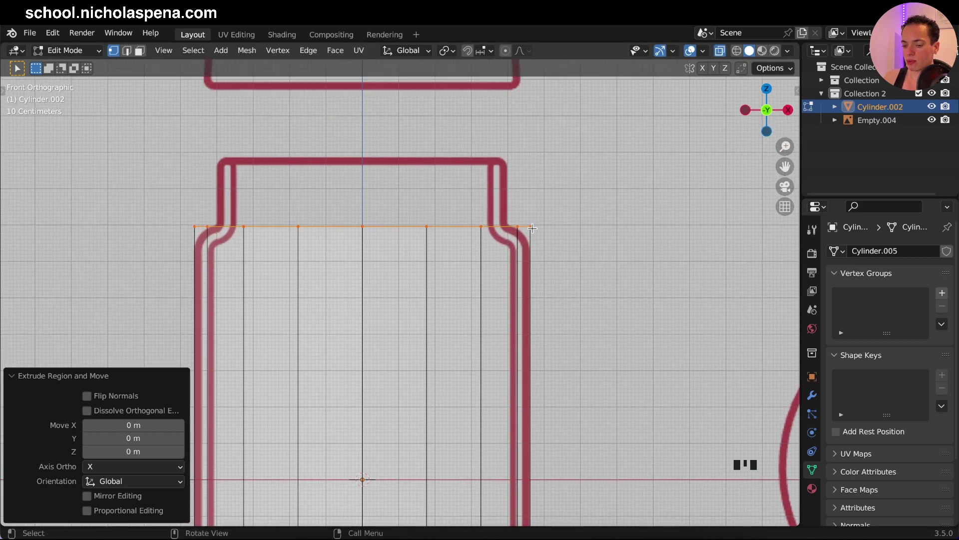
Step: Scale the extruded ring to about 0.863 to match the neck width, and extrude it about 0.190 m up along Z
key(s)
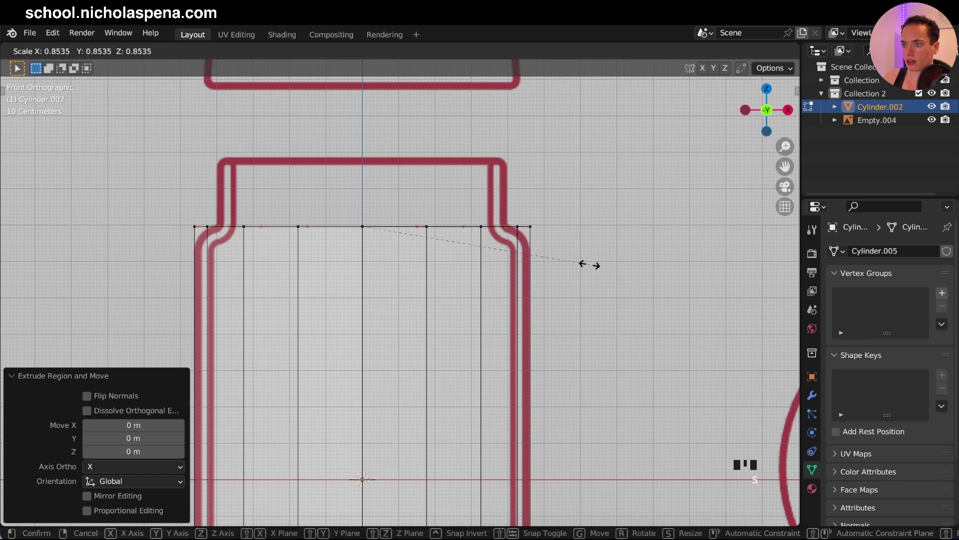
click(592, 265)
key(e)
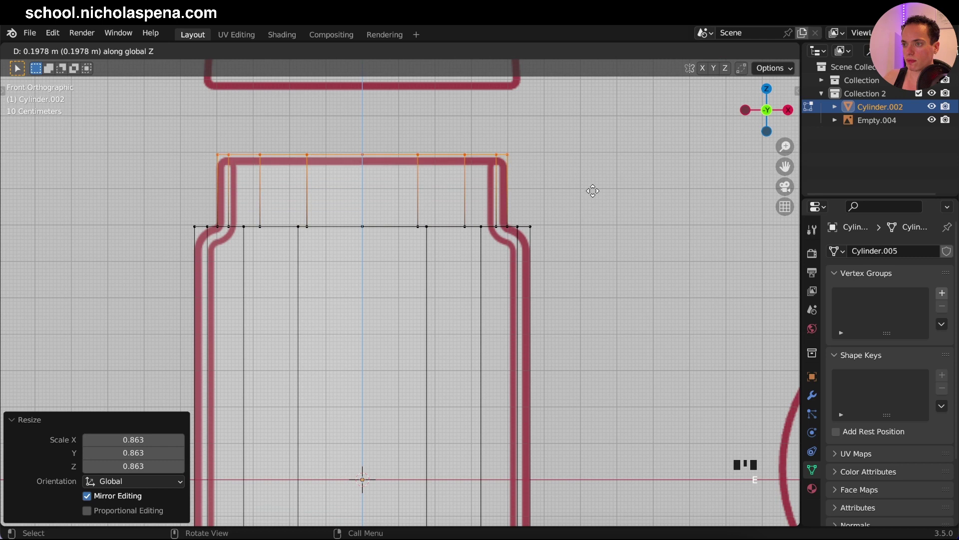
click(591, 196)
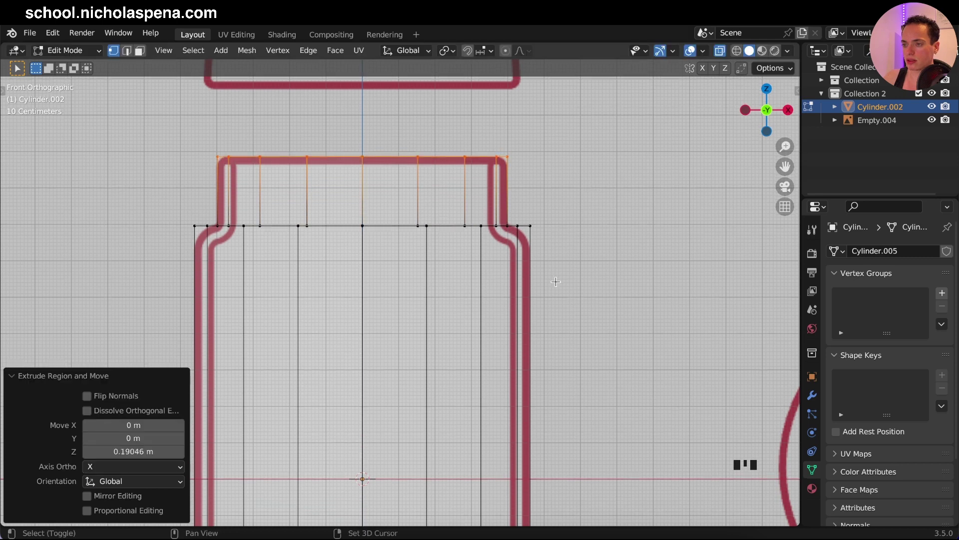
Step: Move the cylinder's bottom vertex ring about -1.411 m along Z to the bottle's base line, and save the file
shift+scroll(554, 281, down, 10)
shift+scroll(555, 280, down, 2)
scroll(555, 278, down, 2)
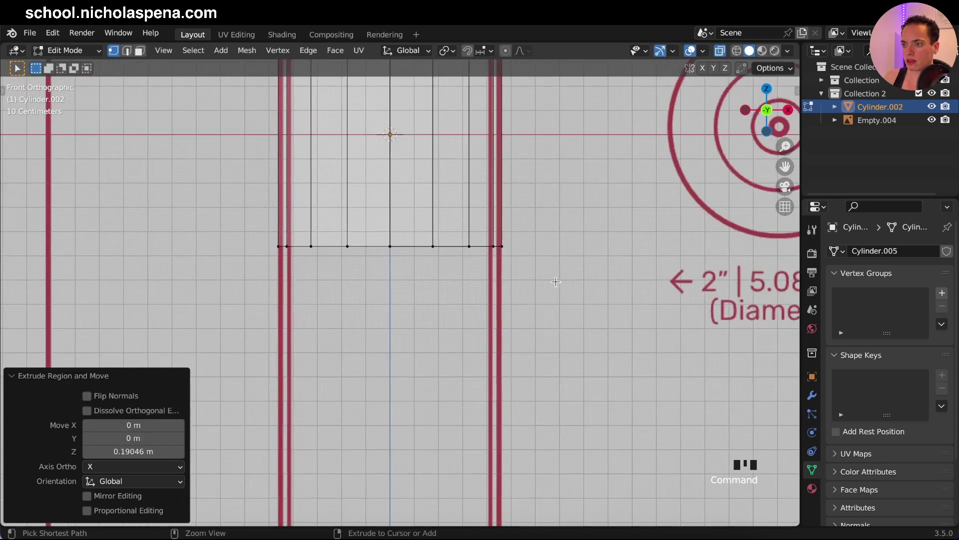
drag(250, 216, 549, 300)
scroll(591, 312, down, 4)
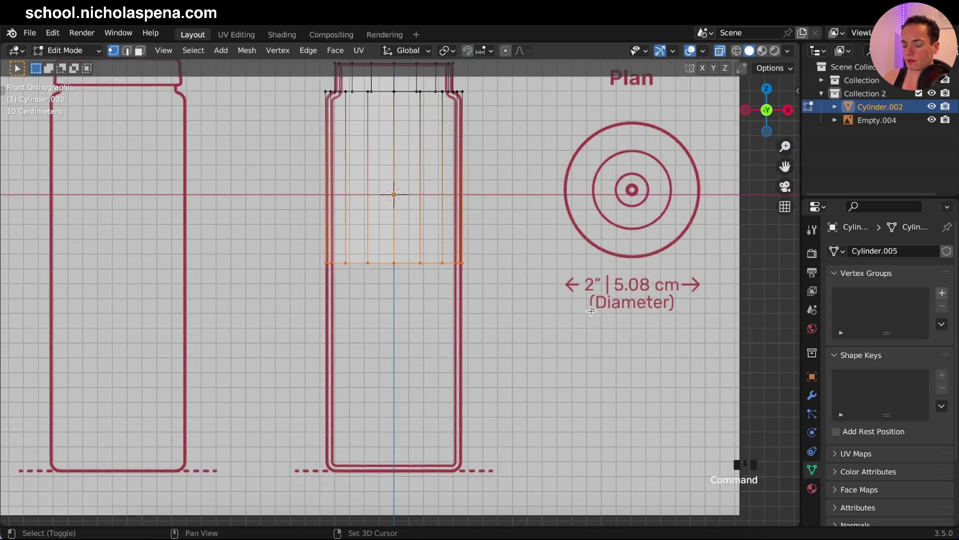
key(g)
key(z)
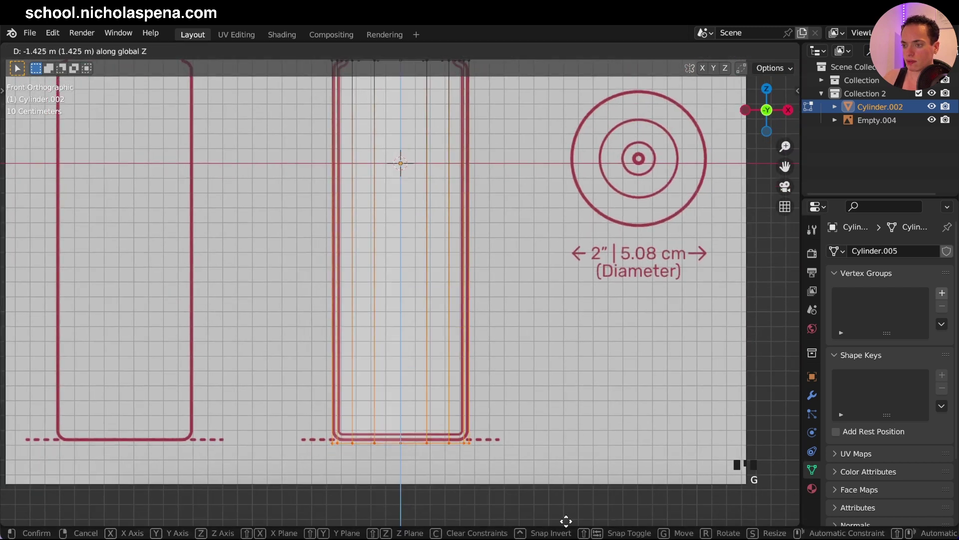
click(566, 519)
key(ctrl+s)
Step: Add a Solidify modifier to the bottle cylinder
scroll(561, 393, up, 1)
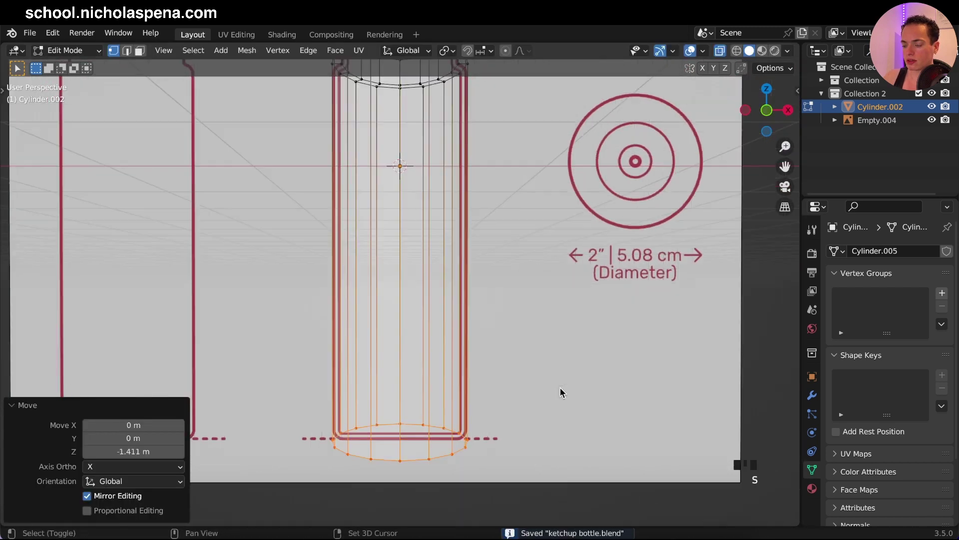
shift+scroll(560, 392, up, 4)
key(KP_1)
scroll(560, 392, up, 5)
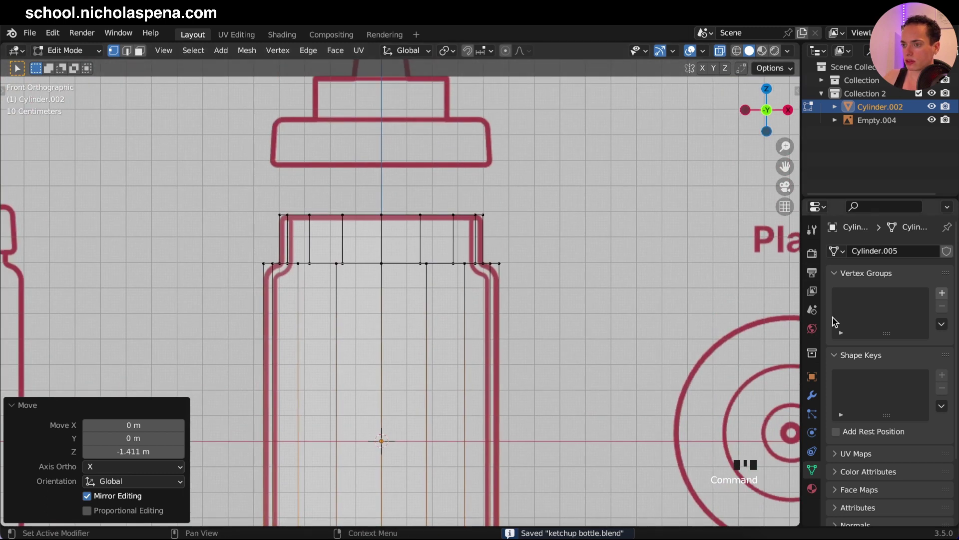
click(813, 395)
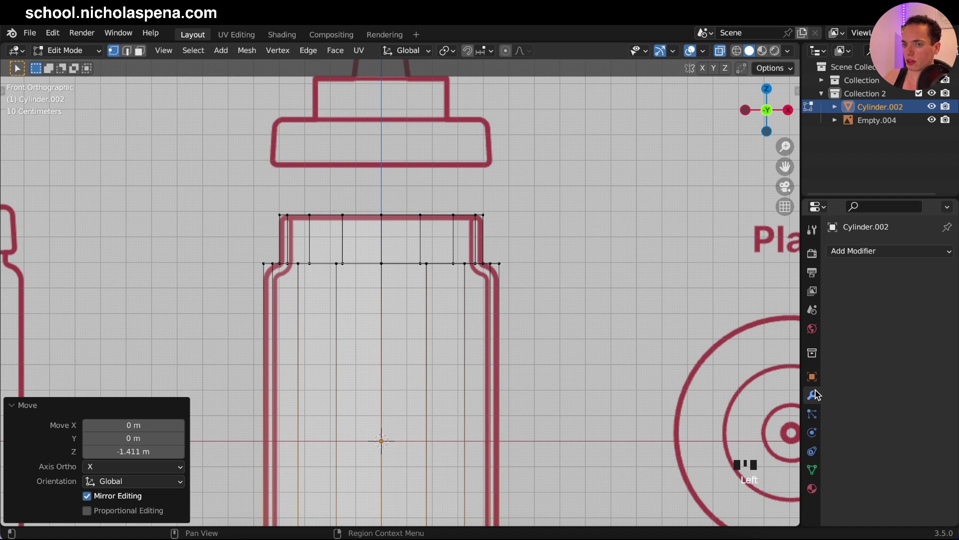
click(870, 252)
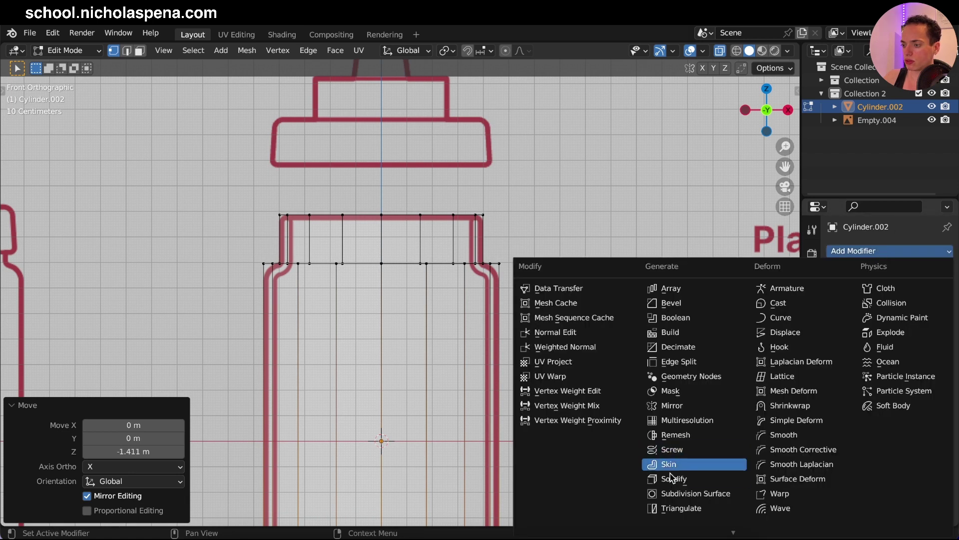
click(697, 479)
scroll(539, 360, up, 3)
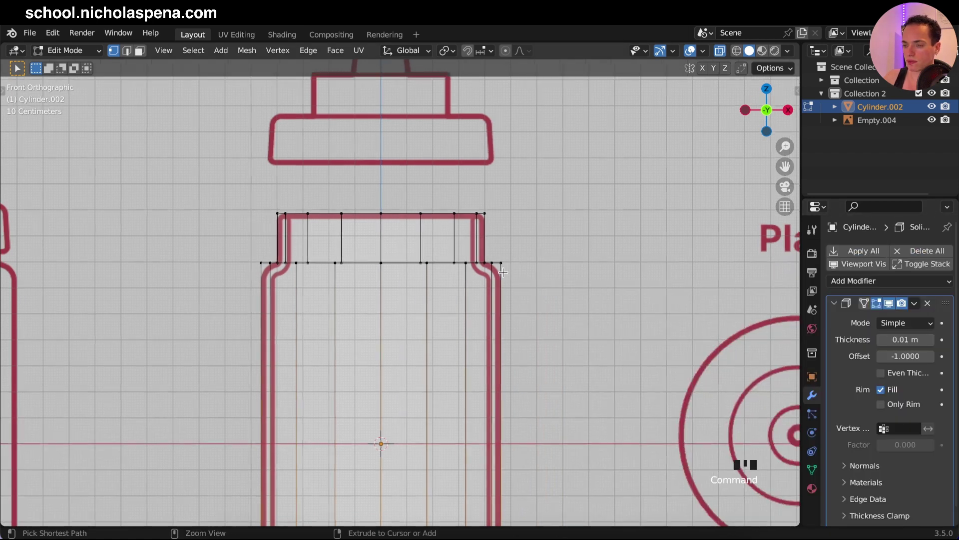
Step: In Object Mode, apply the scale of the bottle cylinder
click(812, 376)
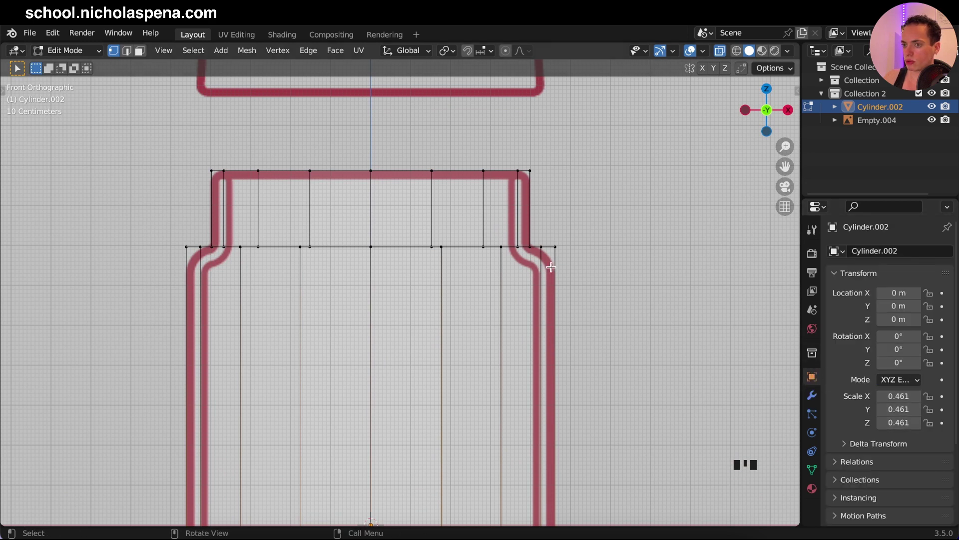
key(Tab)
scroll(616, 231, down, 3)
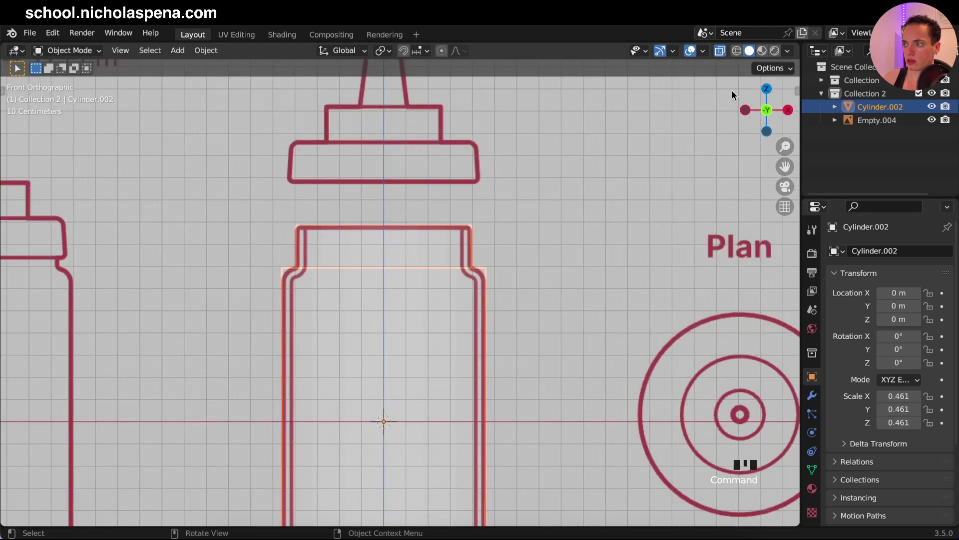
click(892, 110)
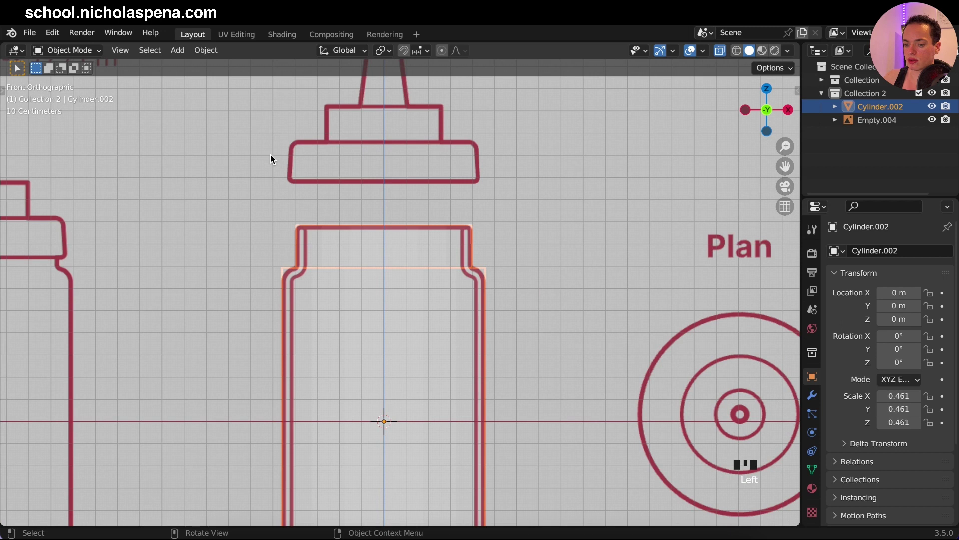
key(ctrl+a)
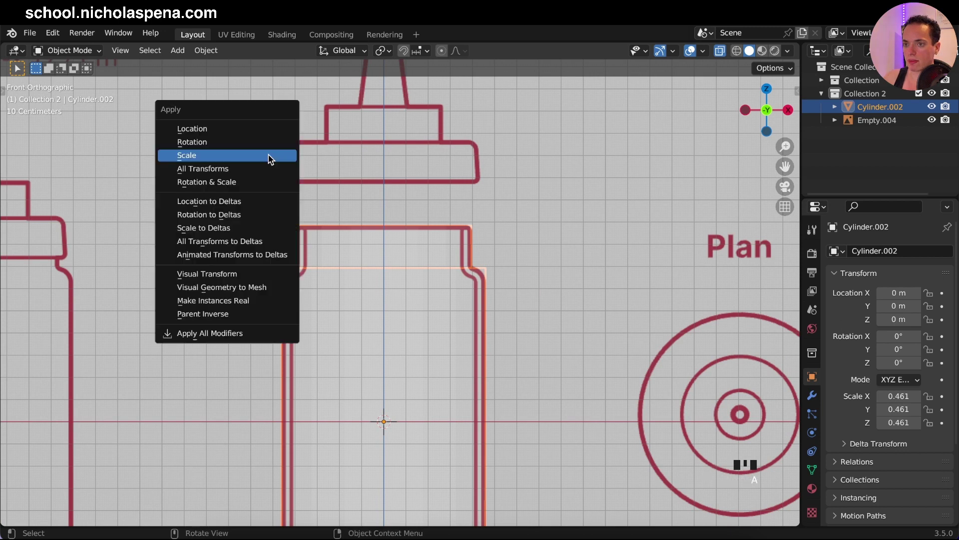
click(195, 156)
Step: Enable Even Thickness on the Solidify modifier and set its thickness to 0.03 m
scroll(468, 241, up, 6)
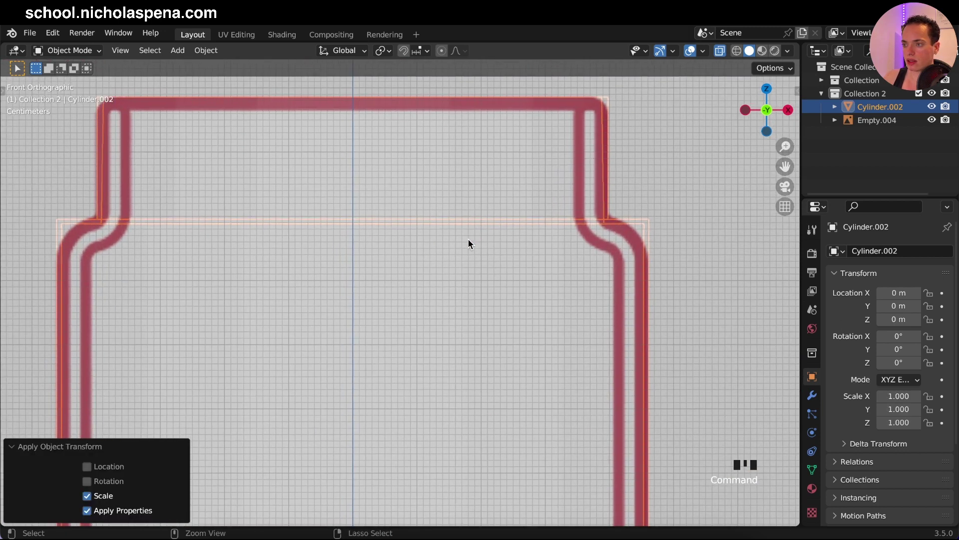
scroll(605, 251, right, 2)
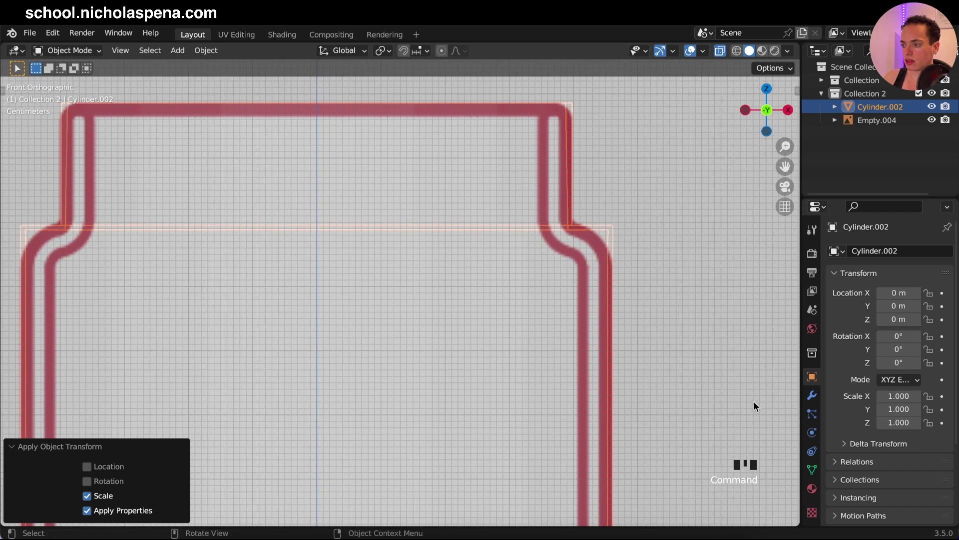
click(812, 396)
click(881, 374)
click(930, 340)
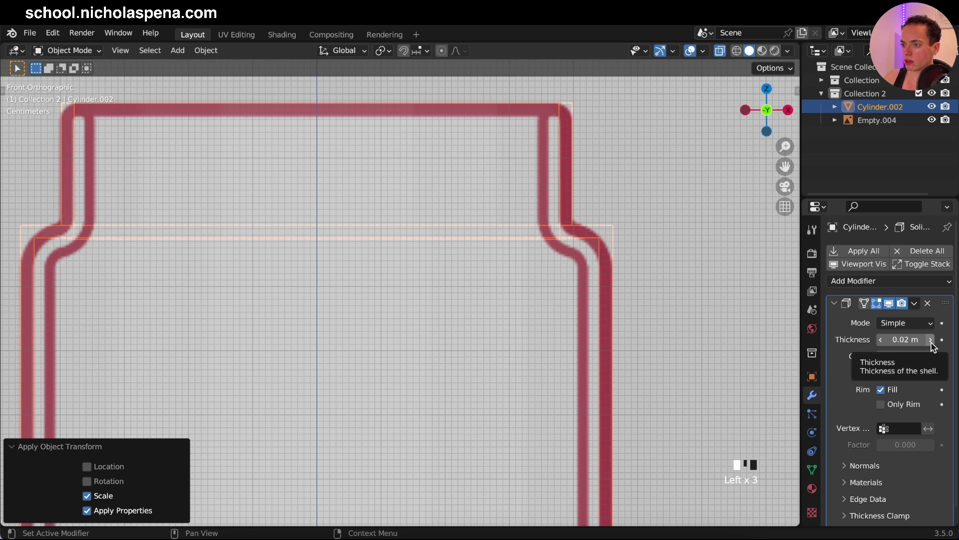
click(931, 339)
click(931, 340)
click(883, 340)
click(882, 341)
click(931, 340)
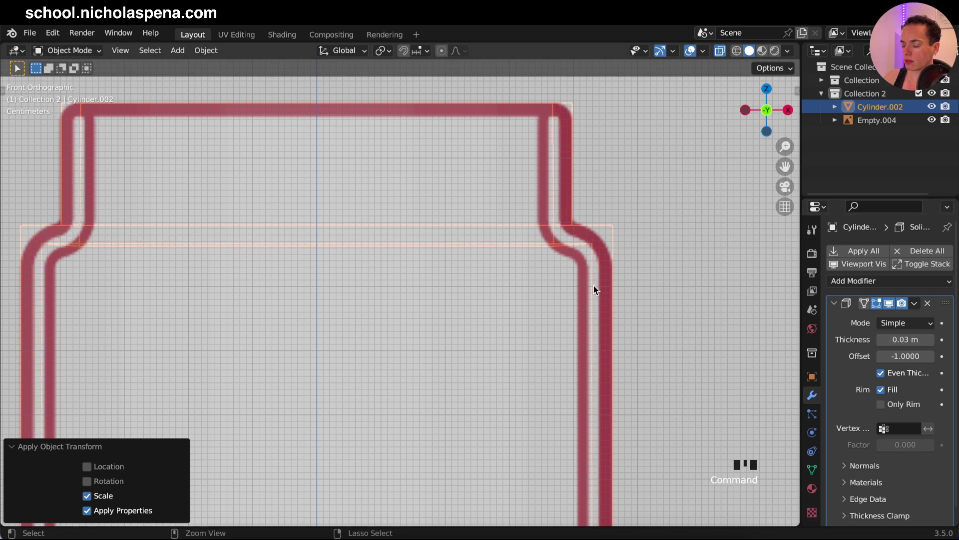
Step: Collapse the Solidify modifier, save the file, and add a Subdivision Surface modifier below it
scroll(593, 286, down, 5)
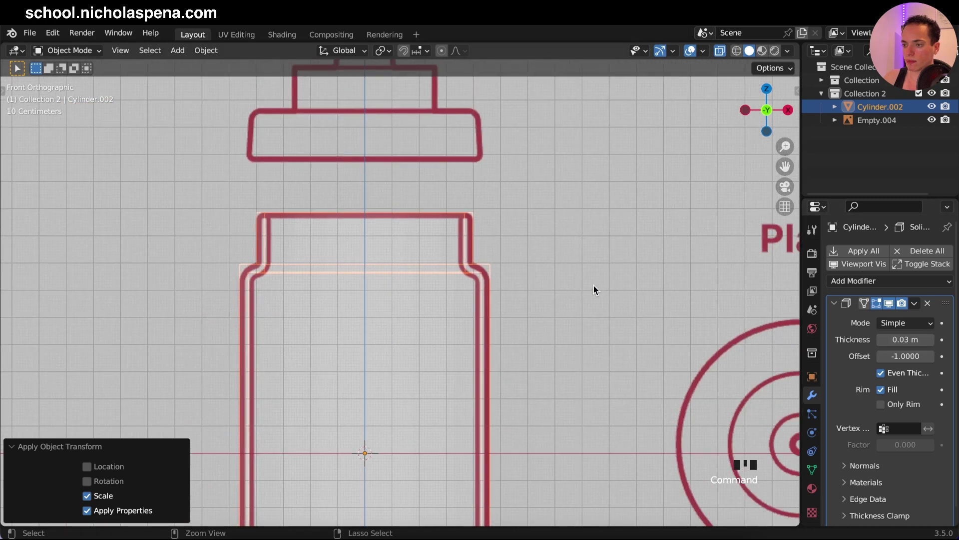
scroll(592, 289, up, 3)
key(Tab)
key(Tab)
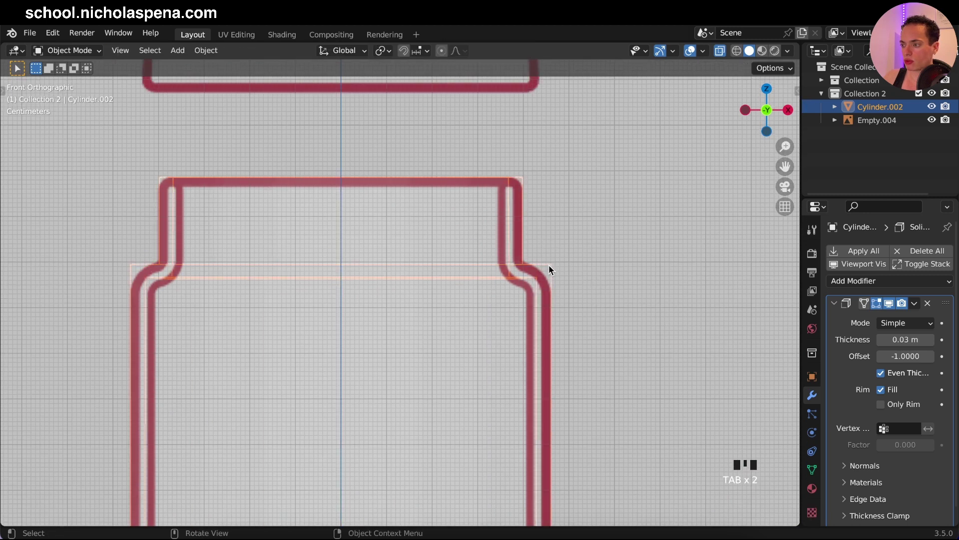
click(860, 280)
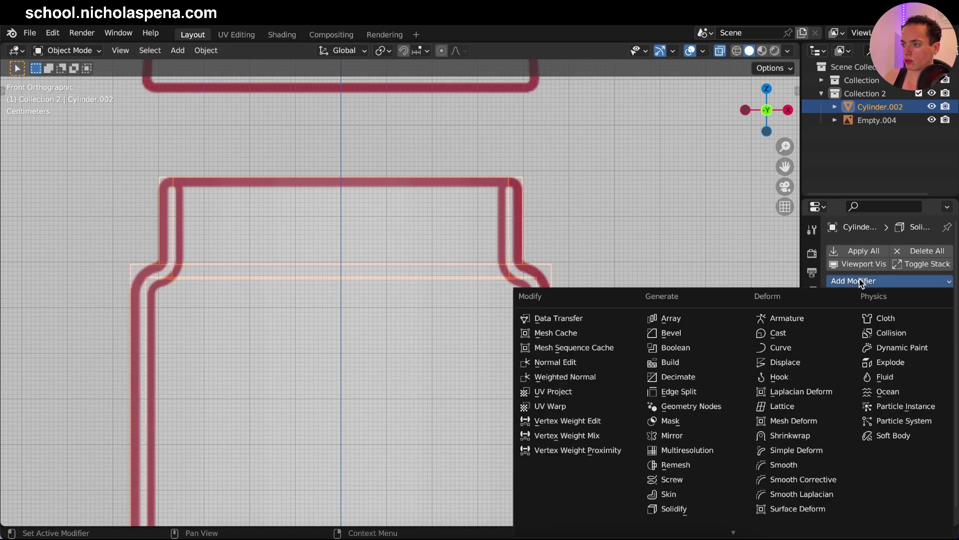
click(835, 303)
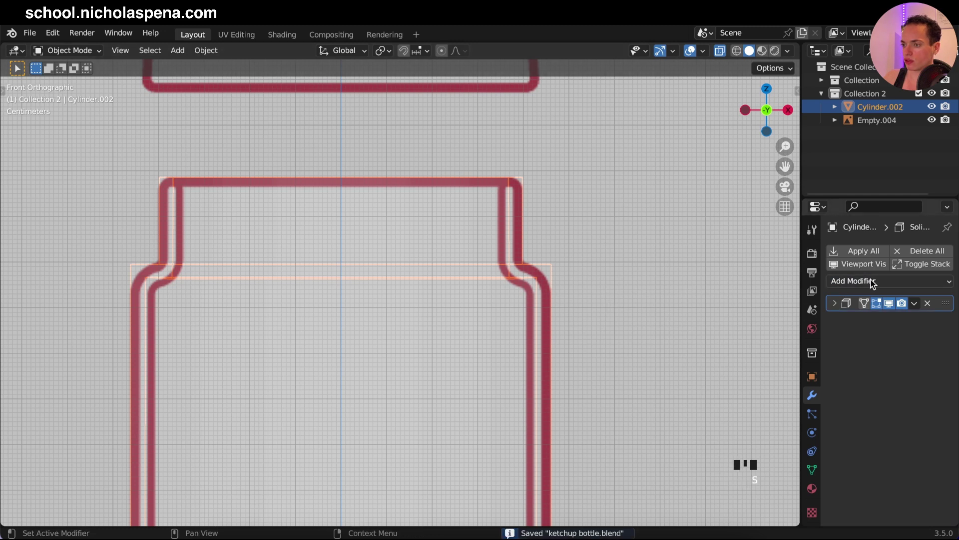
click(871, 282)
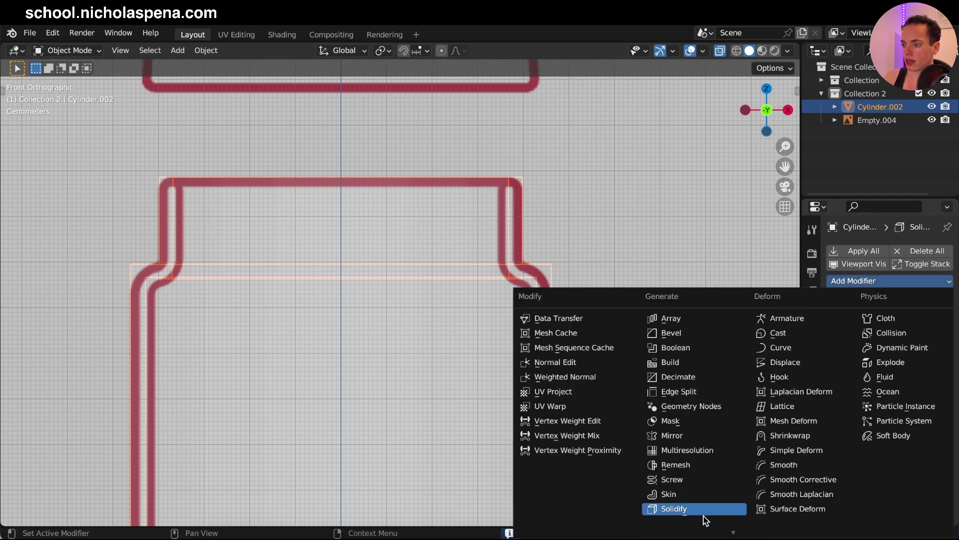
mouse_move(727, 534)
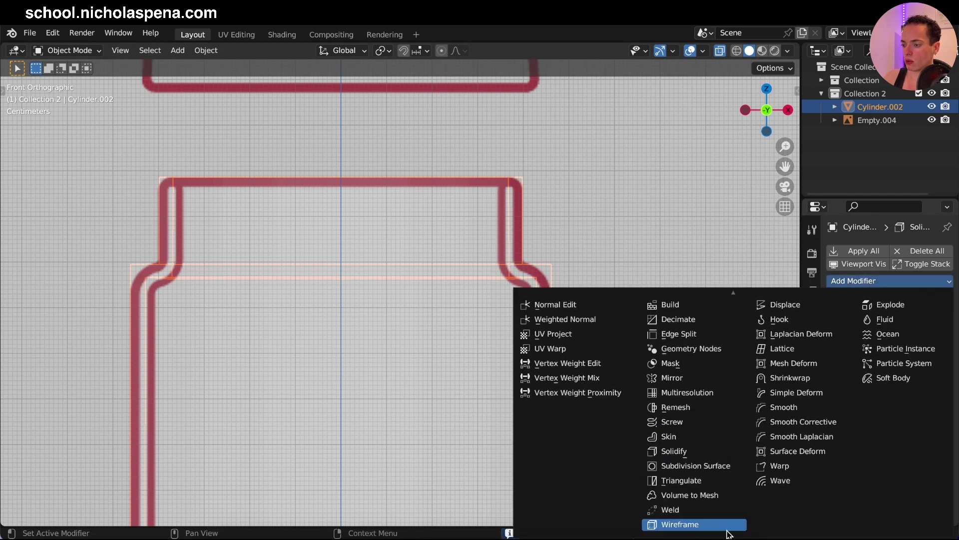
click(701, 466)
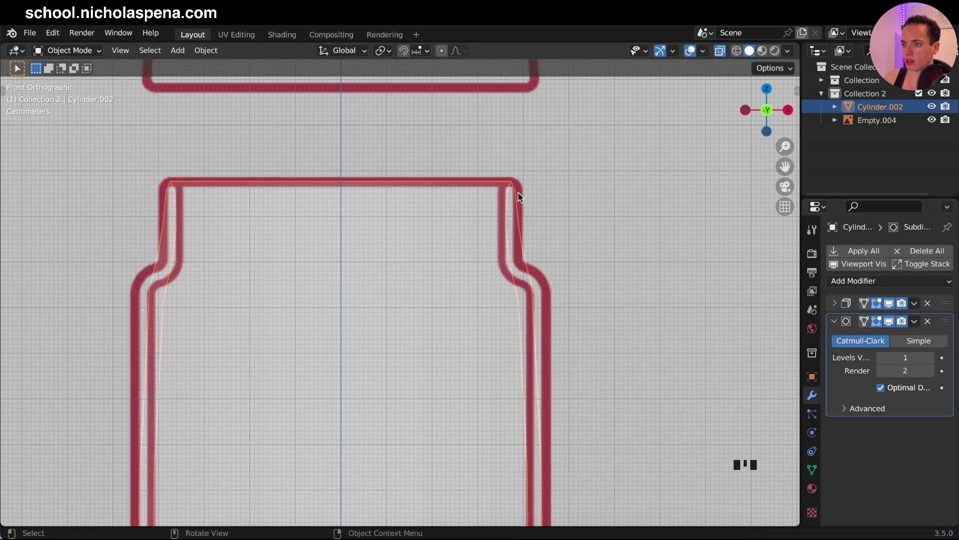
Step: Switch the viewport to wireframe shading to show the bottle's subdivided edges
click(736, 52)
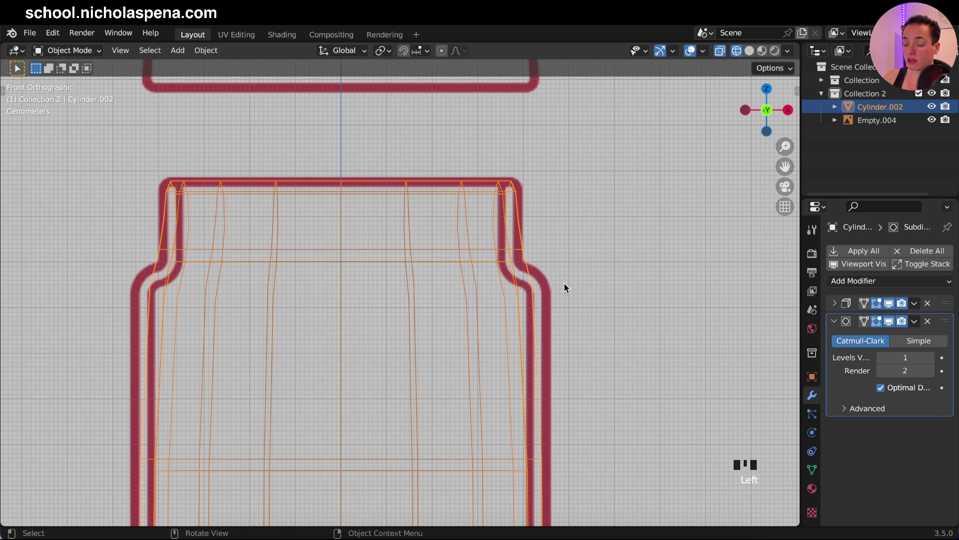
scroll(565, 283, up, 5)
super+scroll(565, 283, down, 5)
Step: Move the reference image about 1.166 m along Y so it stands behind the bottle
click(559, 213)
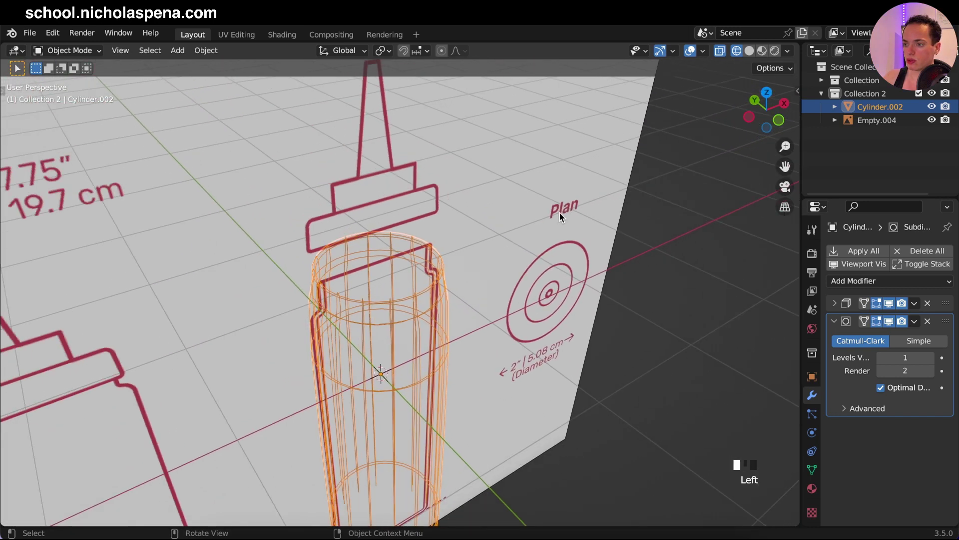
click(560, 213)
scroll(560, 212, down, 4)
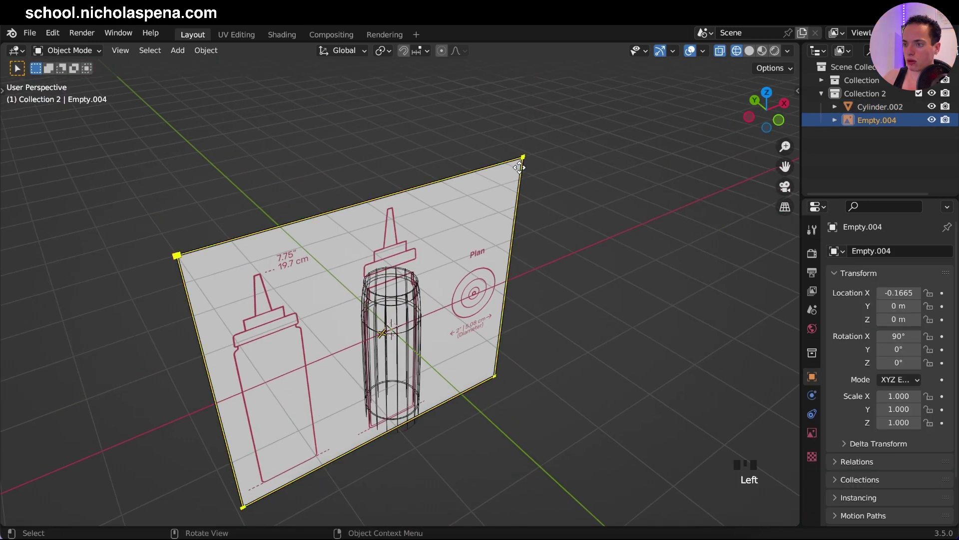
click(520, 169)
key(g)
key(y)
click(453, 183)
Step: View the model from the front and open Cylinder.002 for mesh editing
key(KP_1)
scroll(453, 180, up, 5)
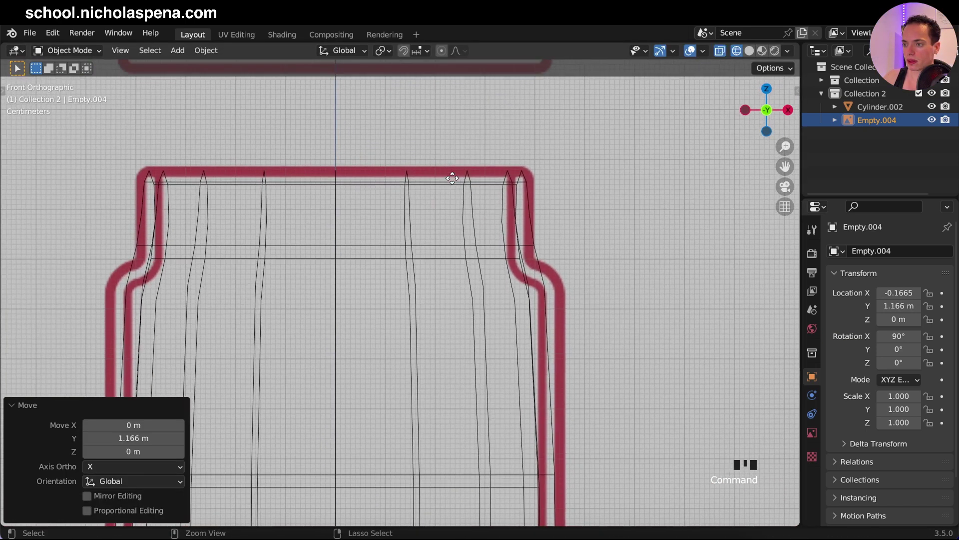
scroll(437, 248, down, 3)
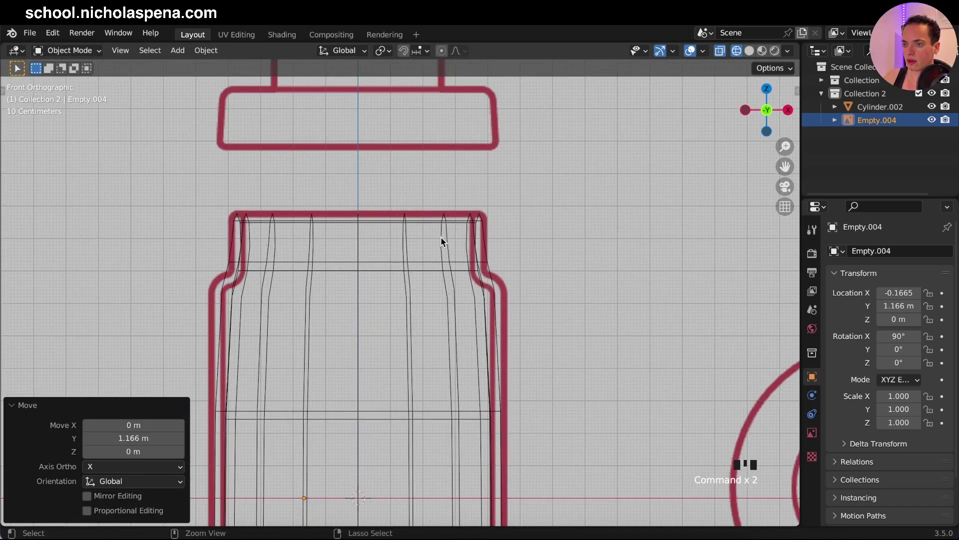
click(906, 107)
key(Tab)
super+scroll(491, 237, up, 3)
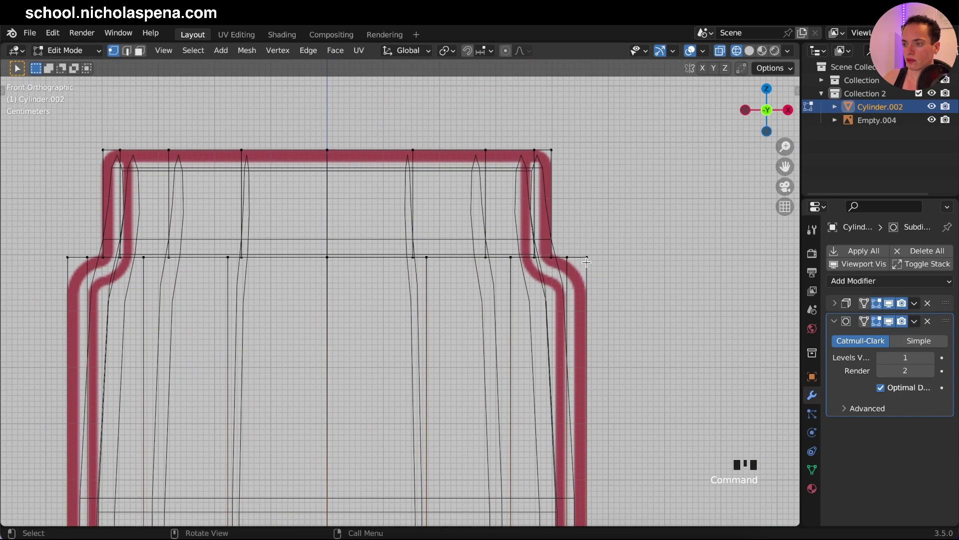
Step: Bevel the bottle's outer shoulder edge loop with 3 segments and a width of about 0.058 m to match the reference curve
alt+click(577, 258)
middle_drag(544, 300, 589, 261)
key(KP_1)
shift+middle_drag(568, 340, 502, 334)
super+scroll(569, 340, up, 1)
key(ctrl+b)
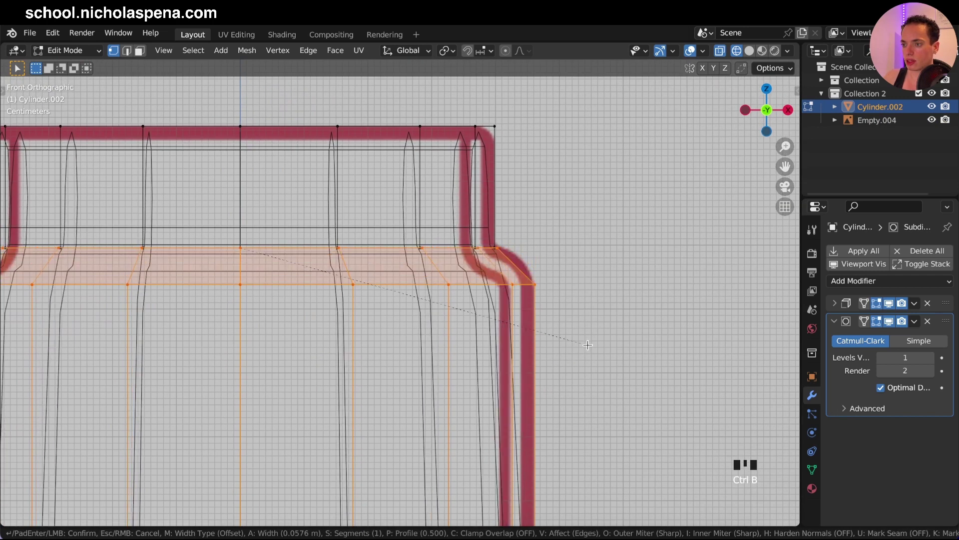
scroll(587, 345, up, 1)
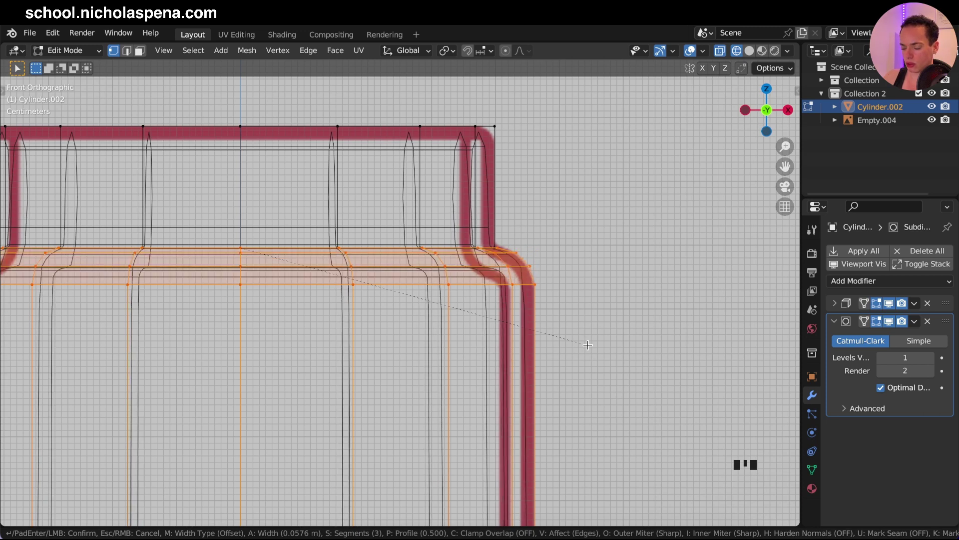
scroll(588, 344, up, 1)
scroll(588, 345, down, 1)
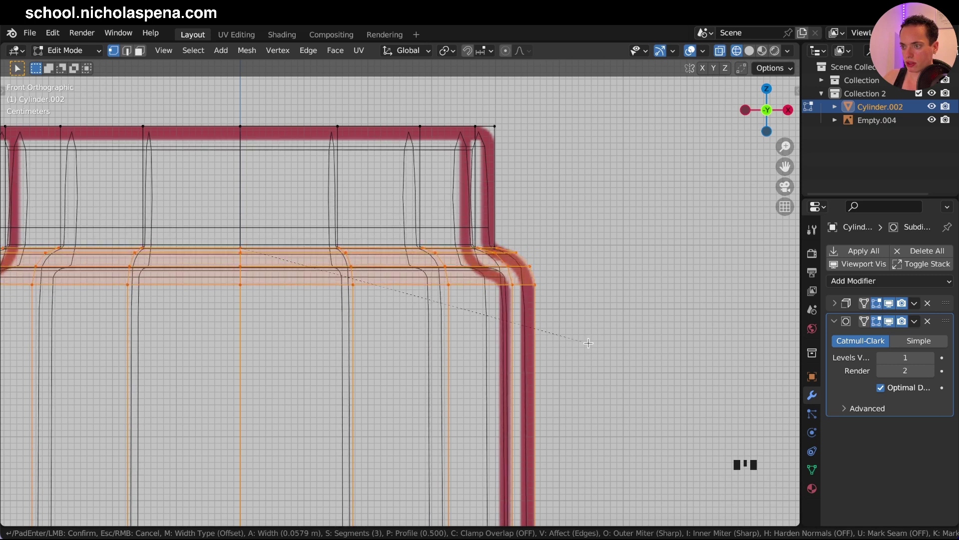
click(588, 343)
scroll(589, 340, down, 4)
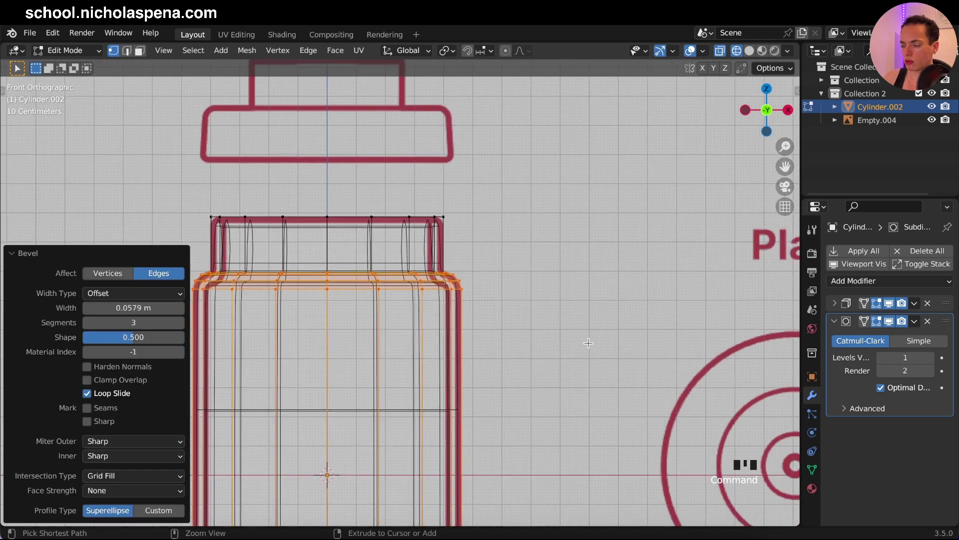
Step: Turn off X-ray to hide the geometry behind the bottle's front surface while comparing the neck and shoulder with the reference
shift+middle_drag(519, 302, 550, 211)
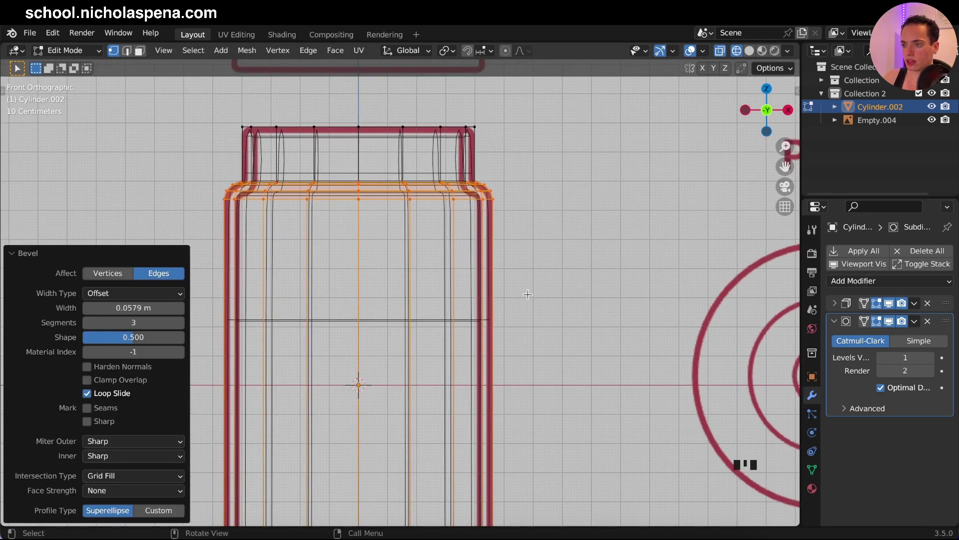
scroll(563, 270, up, 3)
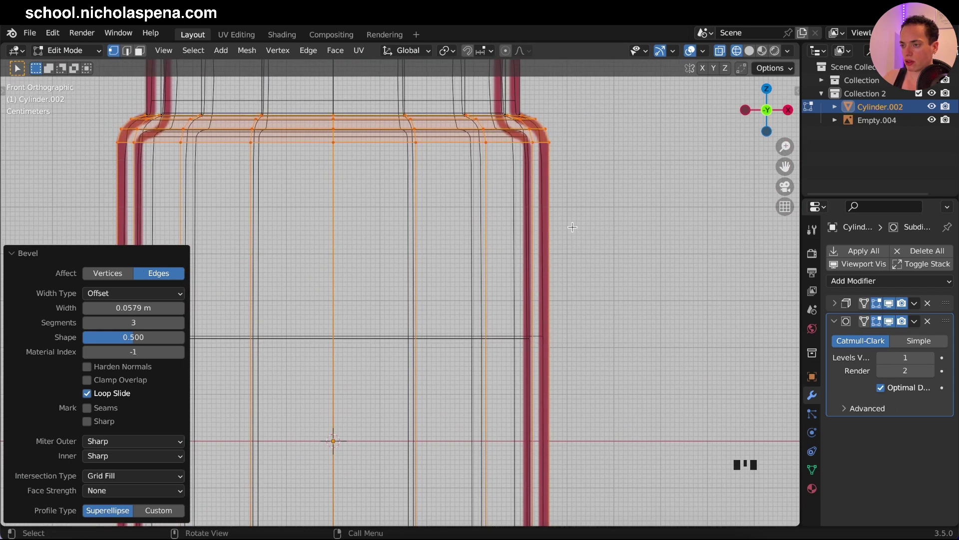
shift+scroll(572, 227, up, 5)
super+scroll(572, 226, up, 5)
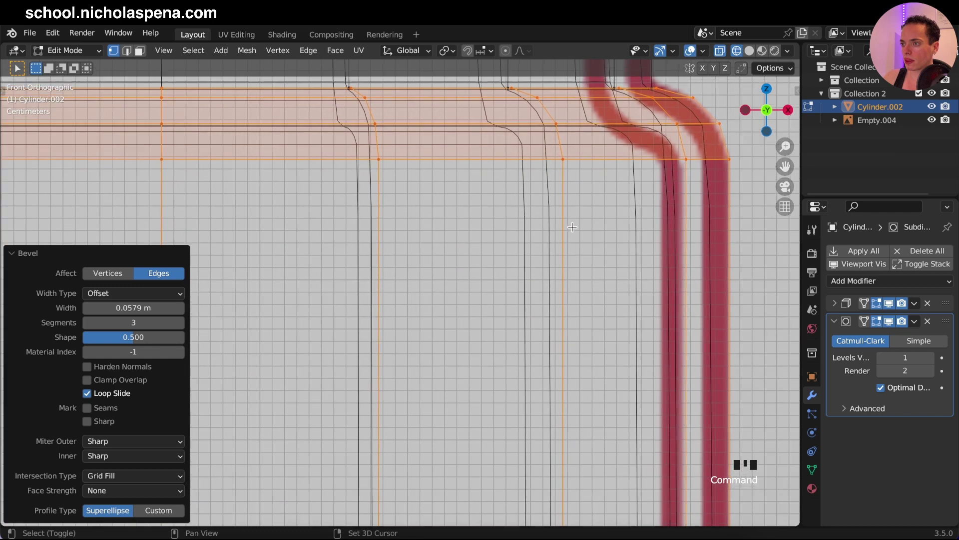
ctrl+scroll(573, 226, right, 3)
shift+scroll(573, 226, up, 8)
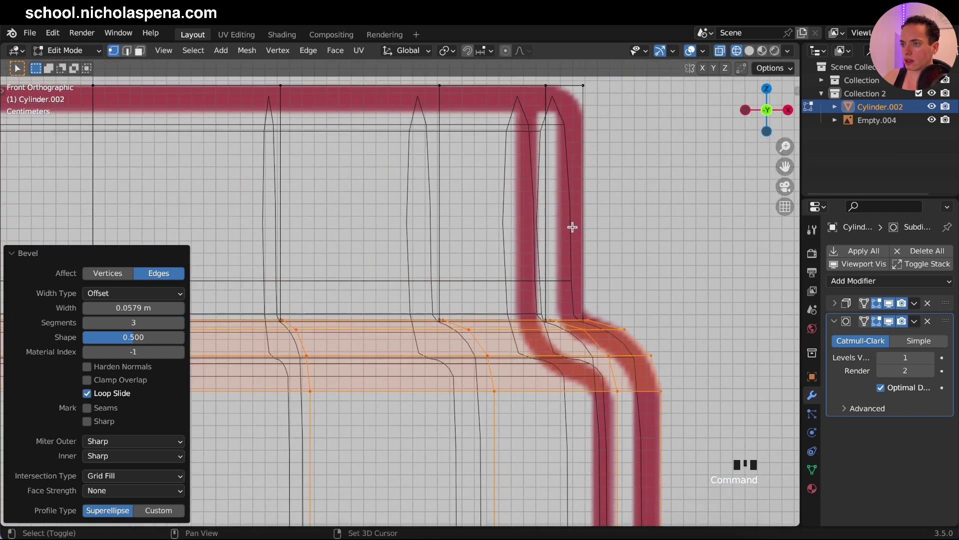
shift+scroll(572, 227, up, 3)
ctrl+scroll(573, 227, left, 2)
click(720, 52)
click(719, 53)
click(720, 52)
super+scroll(540, 259, down, 3)
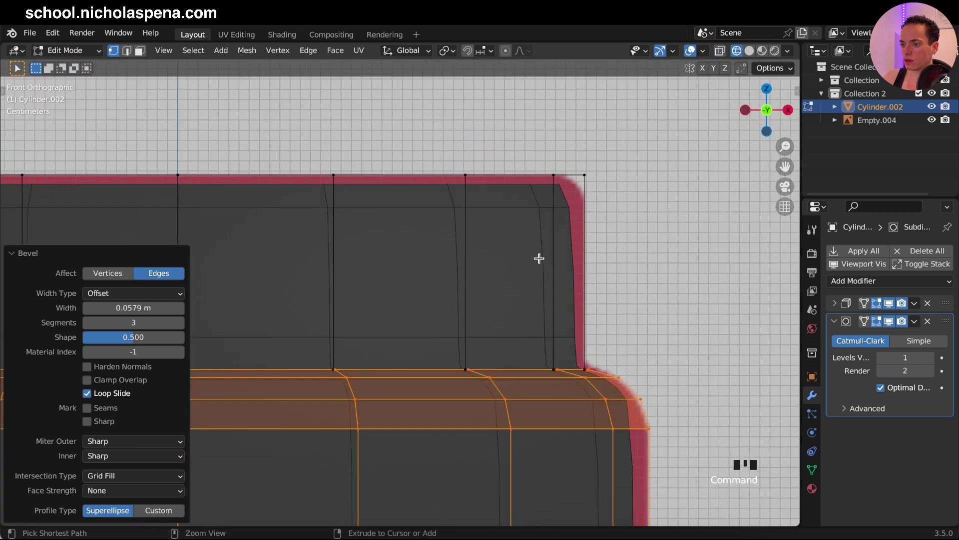
shift+scroll(538, 259, left, 4)
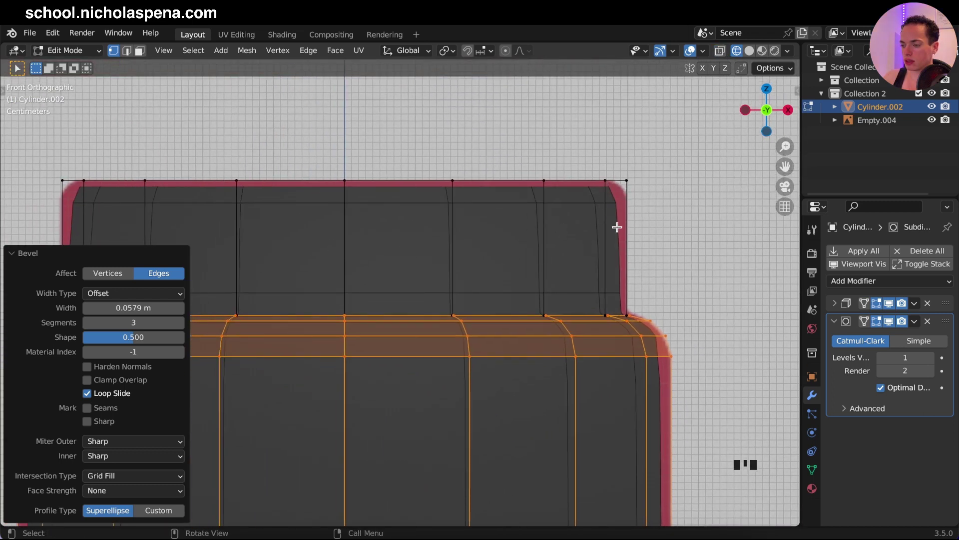
Step: Add one edge loop around the neck close to its top rim, with a slide factor of about -0.771
super+scroll(618, 227, down, 3)
shift+scroll(617, 227, down, 3)
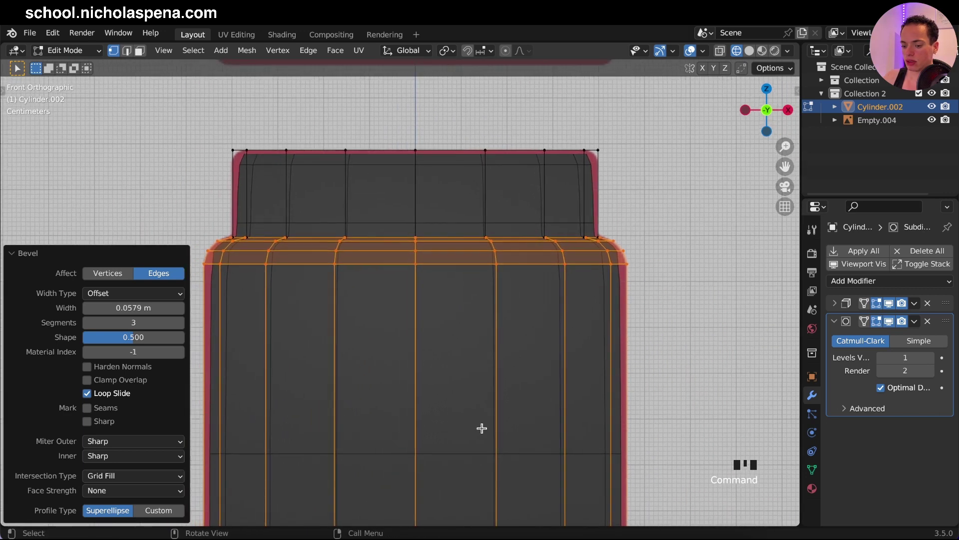
scroll(482, 429, down, 2)
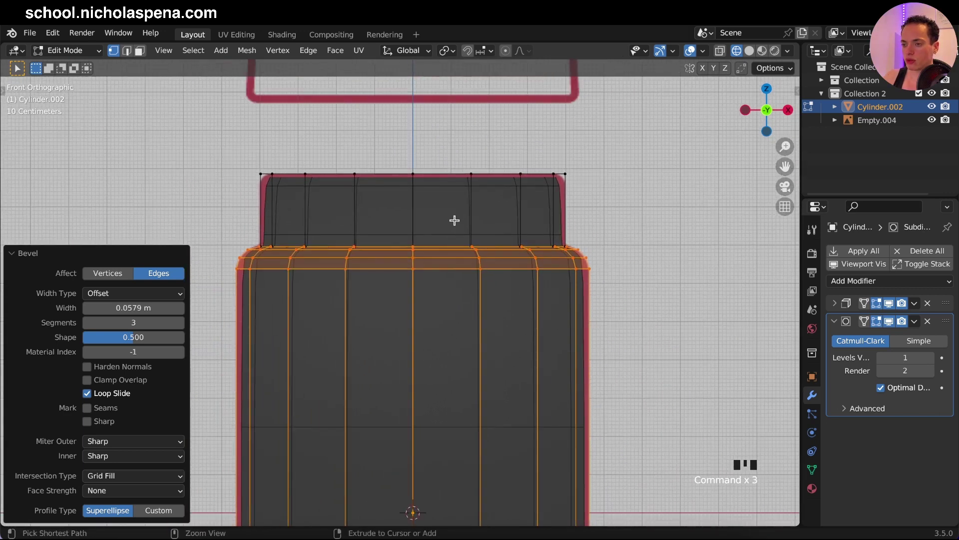
alt+click(482, 211)
key(g)
key(g)
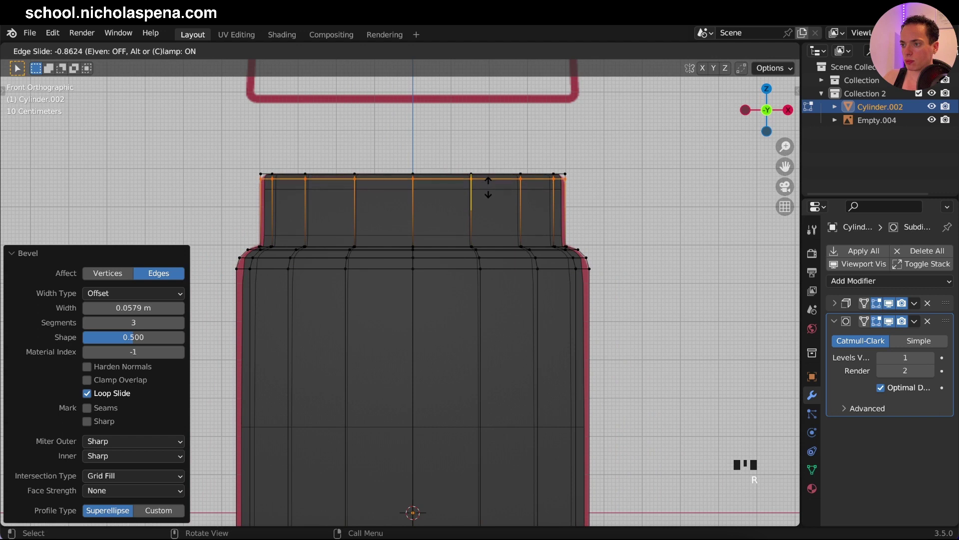
click(488, 190)
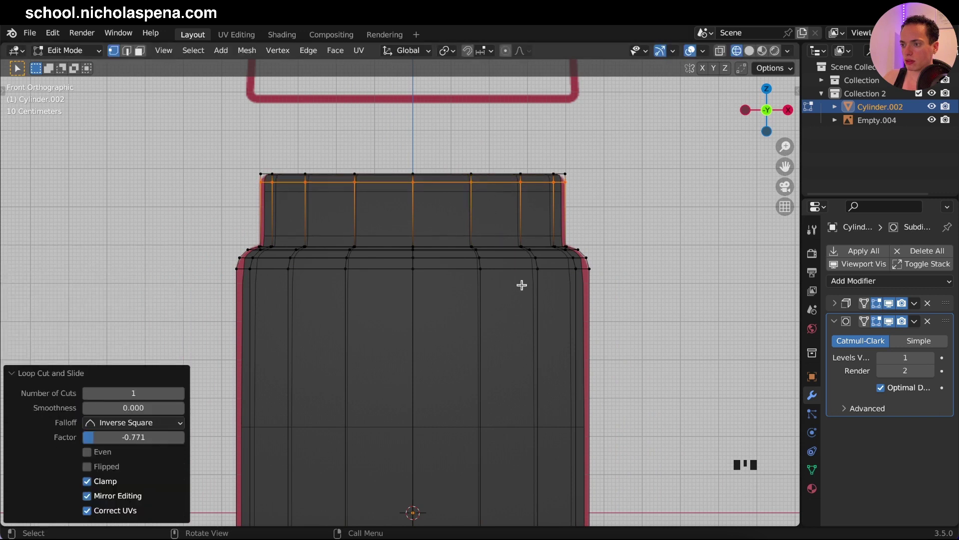
Step: Add one edge loop at the base of the neck just above the shoulder, with a slide factor of about 0.854
scroll(533, 222, up, 3)
key(ctrl+r)
right_click(572, 160)
shift+middle_drag(572, 160, 559, 195)
key(ctrl+r)
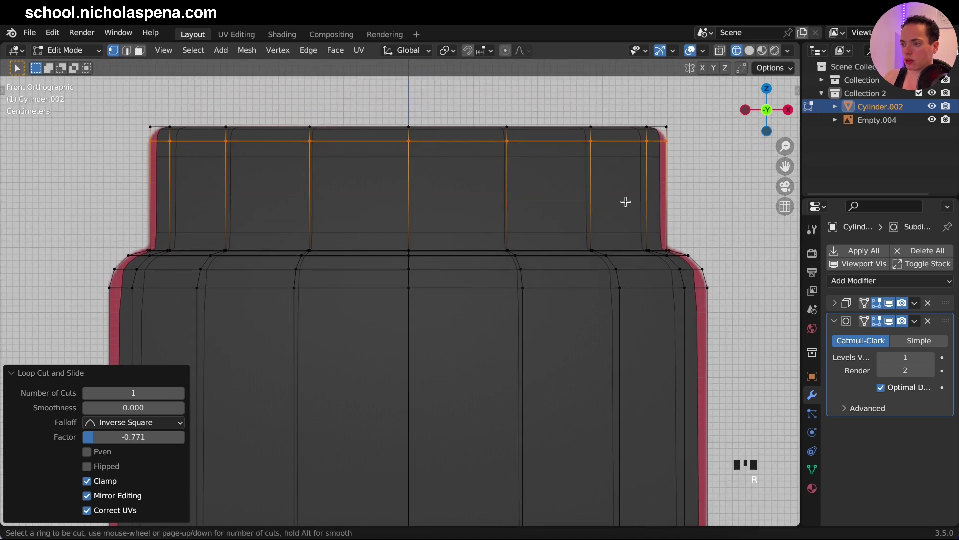
click(656, 200)
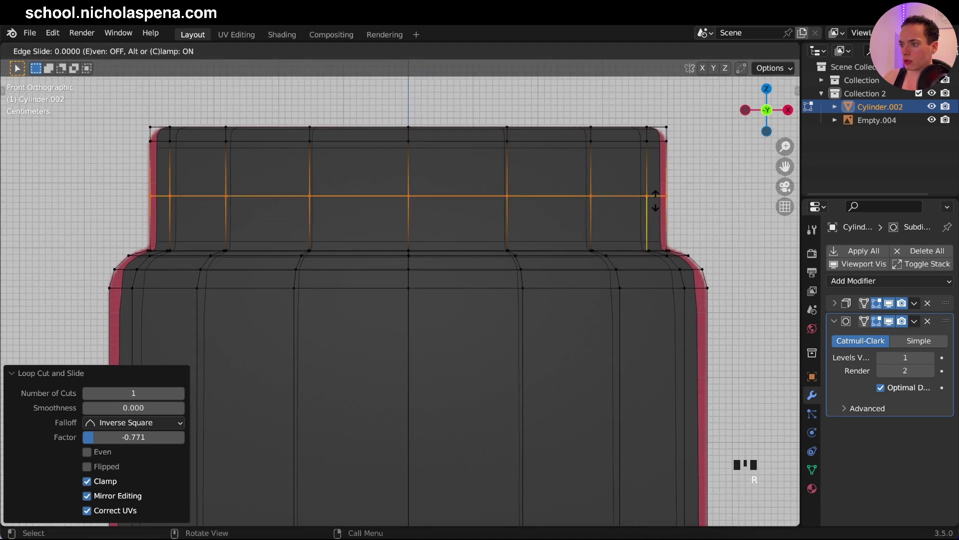
click(654, 248)
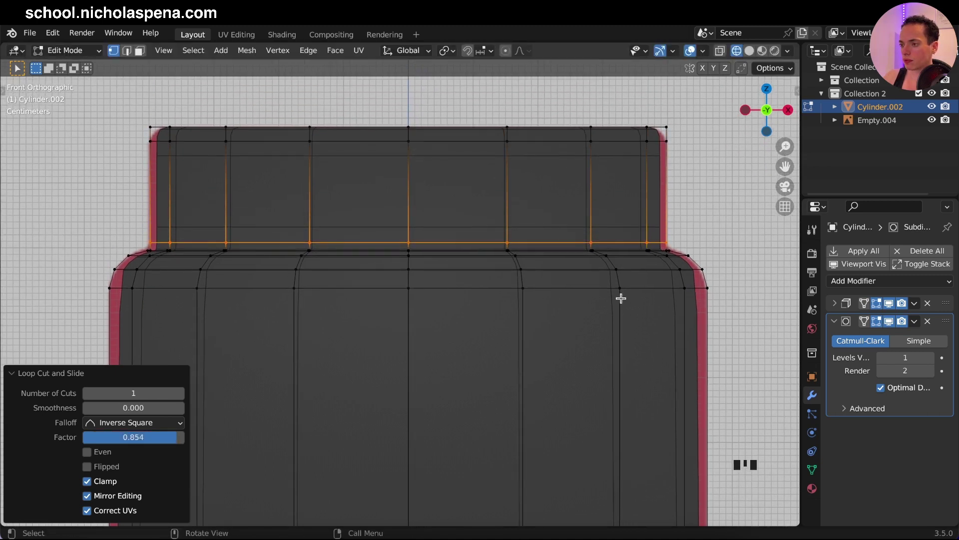
shift+middle_drag(619, 313, 633, 247)
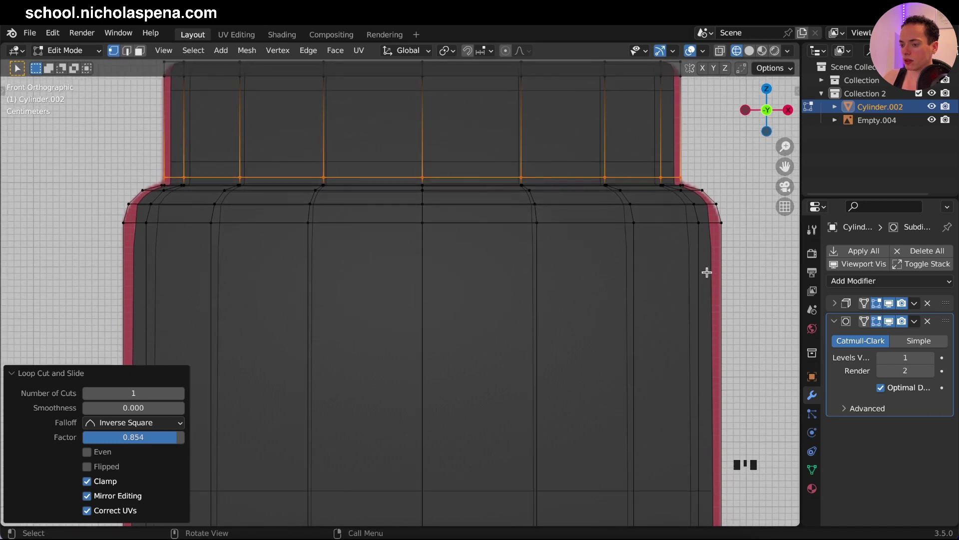
scroll(601, 381, down, 2)
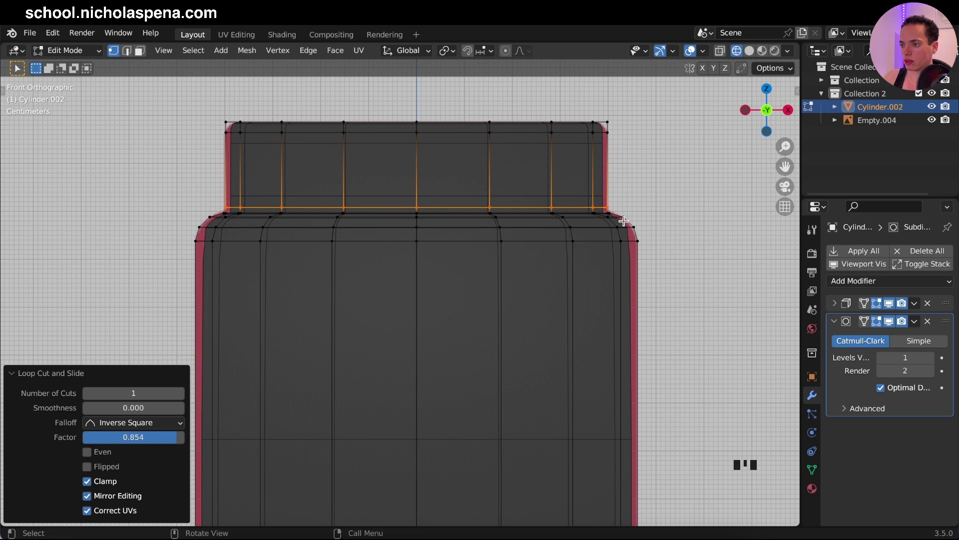
scroll(481, 368, down, 2)
key(ctrl+r)
scroll(519, 398, up, 5)
key(Escape)
super+scroll(519, 397, down, 5)
key(KP_1)
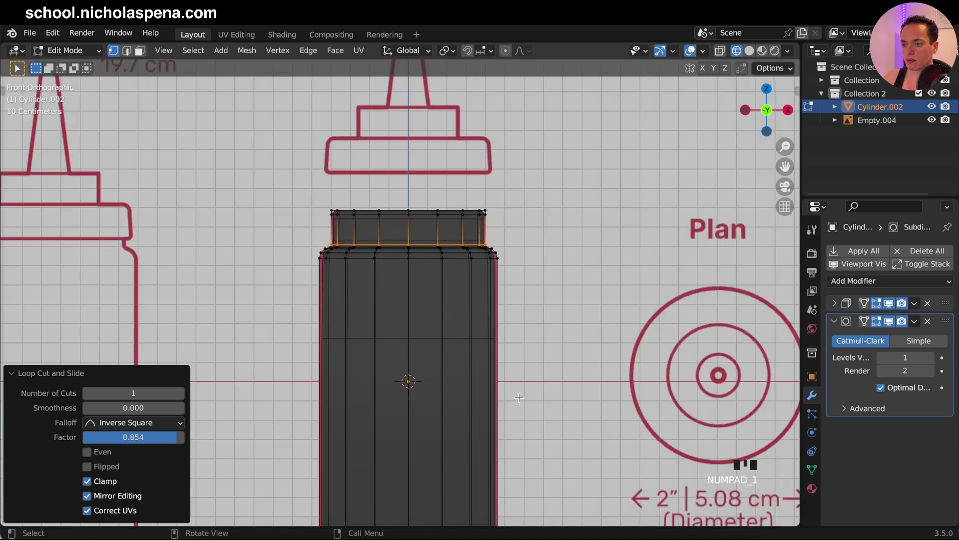
Step: Add one edge loop around the bottle body just below the beveled shoulder, with a slide factor of about -0.960
ctrl+scroll(506, 397, down, 2)
shift+scroll(502, 396, down, 4)
key(ctrl+r)
click(428, 395)
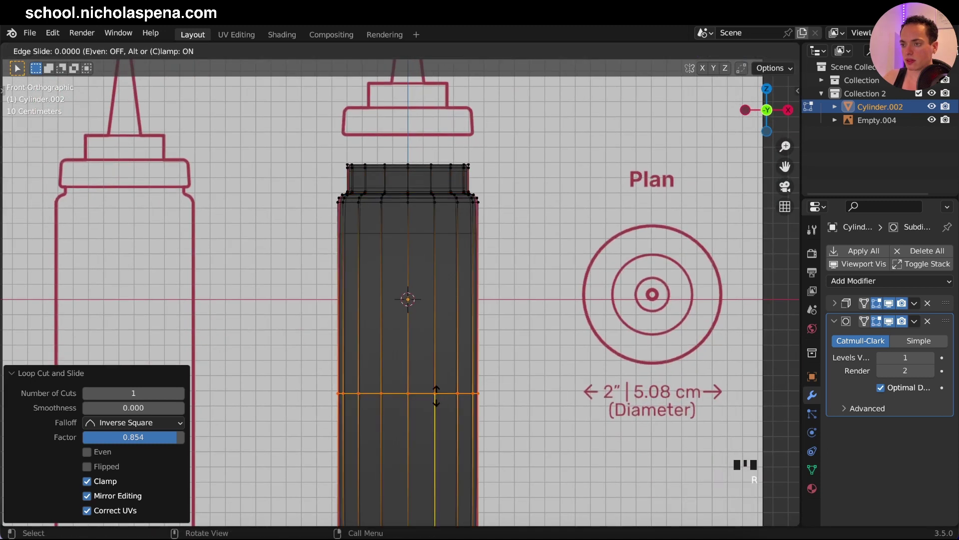
click(464, 212)
scroll(464, 213, up, 8)
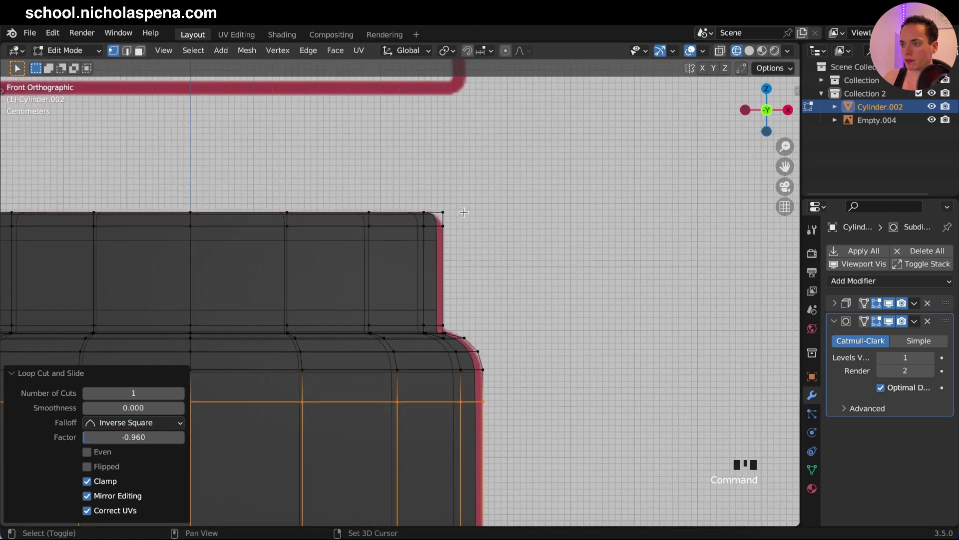
shift+middle_drag(464, 212, 482, 210)
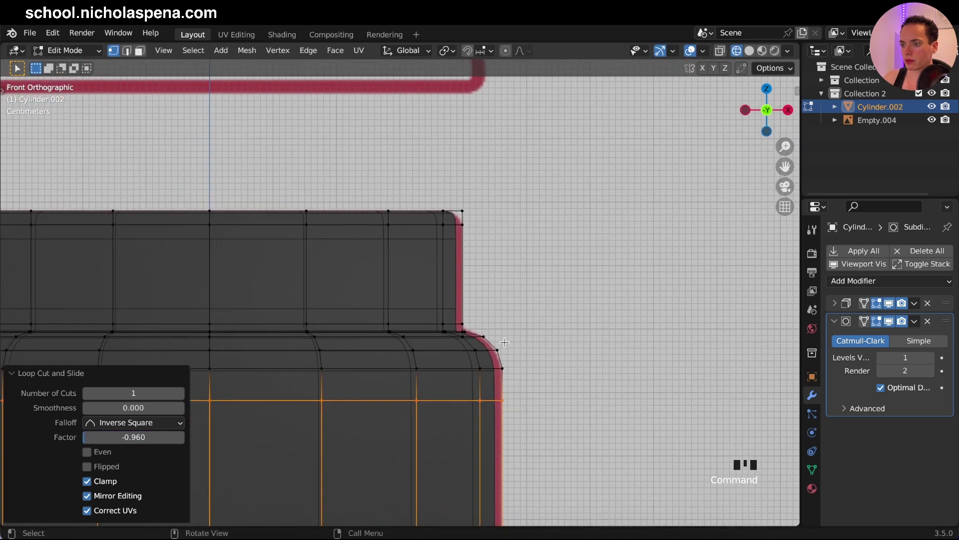
scroll(500, 385, down, 6)
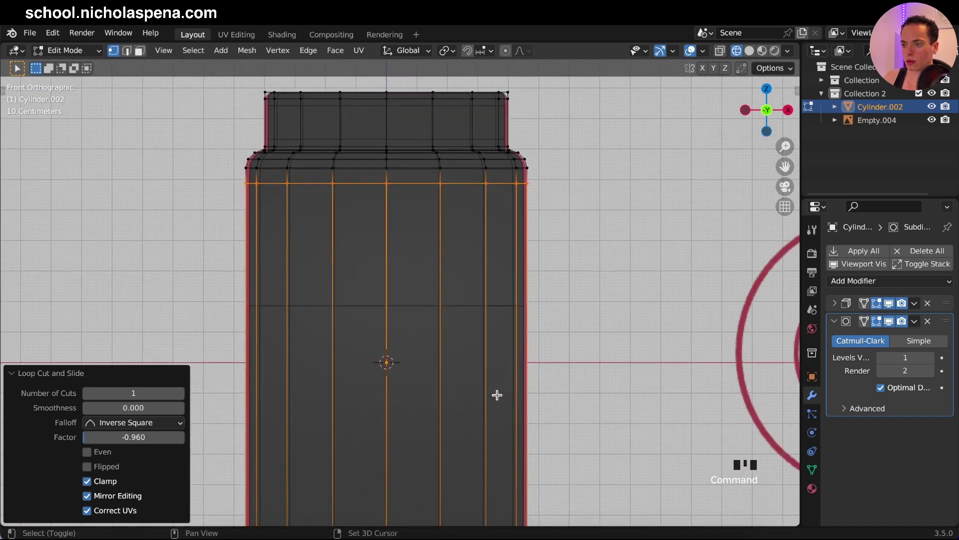
scroll(496, 395, up, 5)
shift+scroll(497, 395, down, 4)
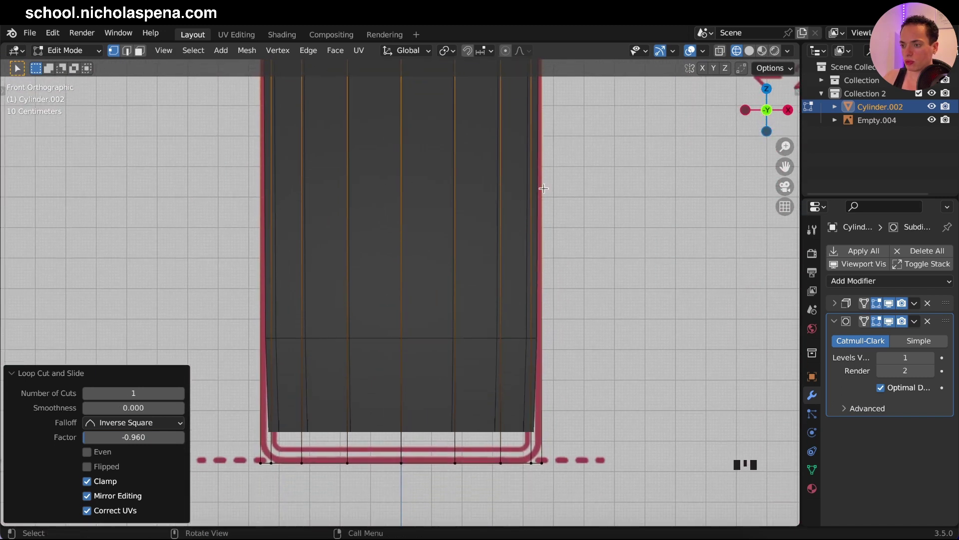
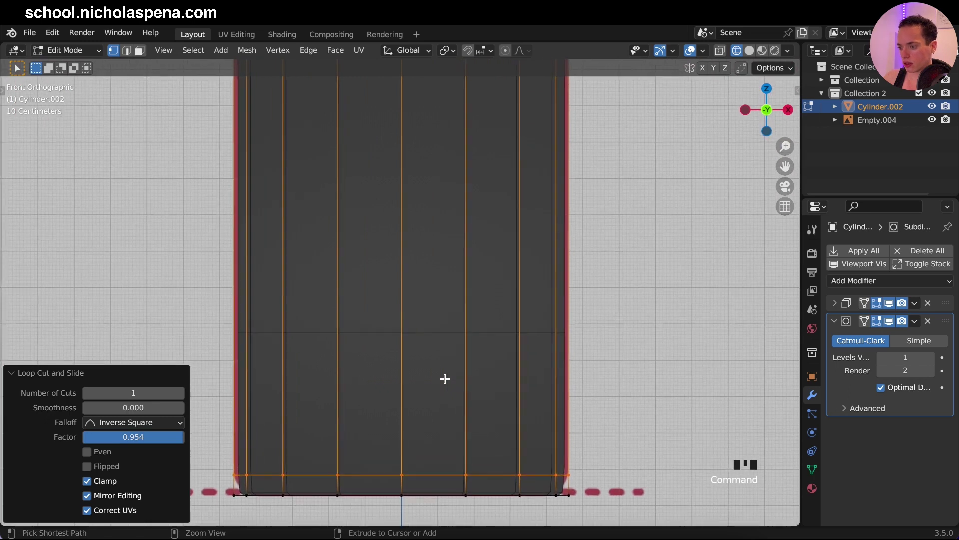
super+scroll(444, 378, up, 1)
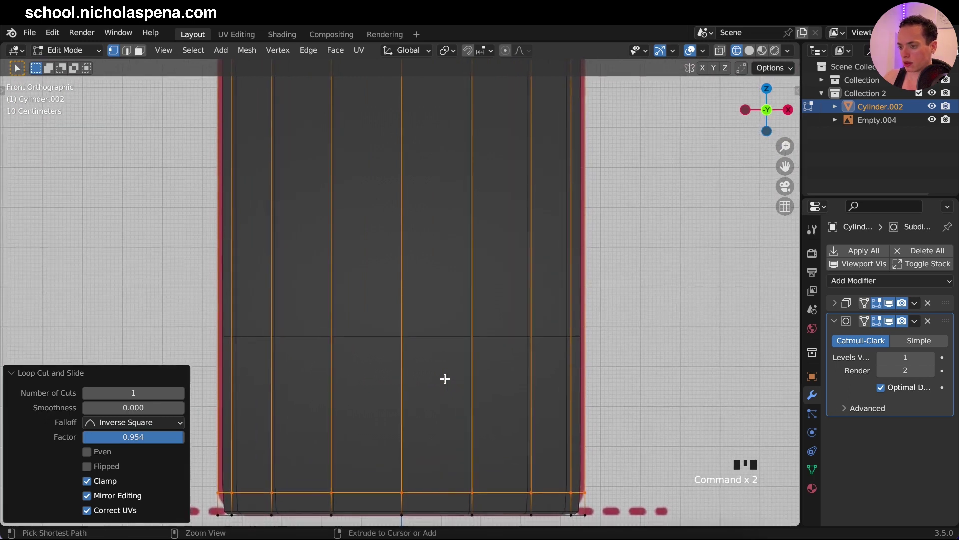
Step: Fill the open edge loop at the bottom of the bottle with a single face
scroll(444, 379, down, 8)
shift+scroll(445, 379, down, 3)
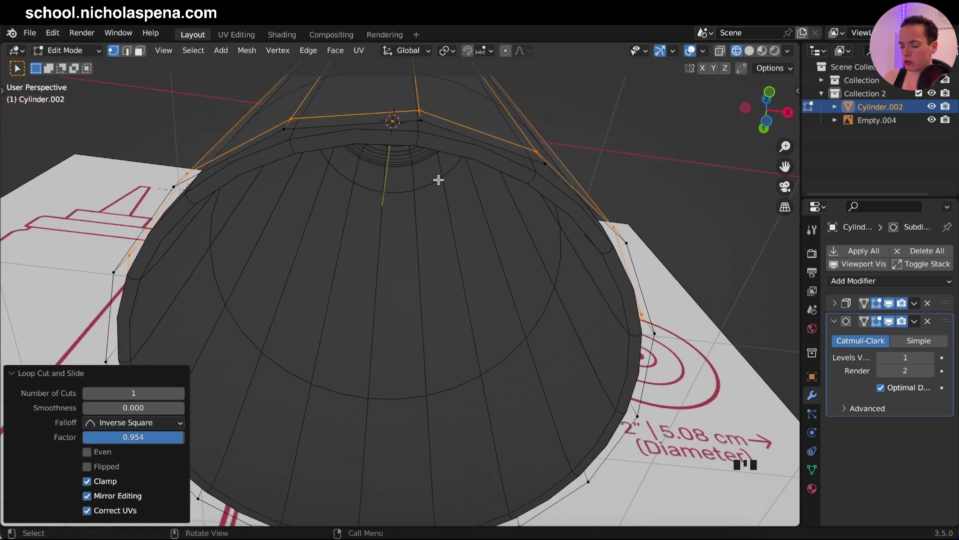
super+scroll(440, 179, down, 4)
click(420, 210)
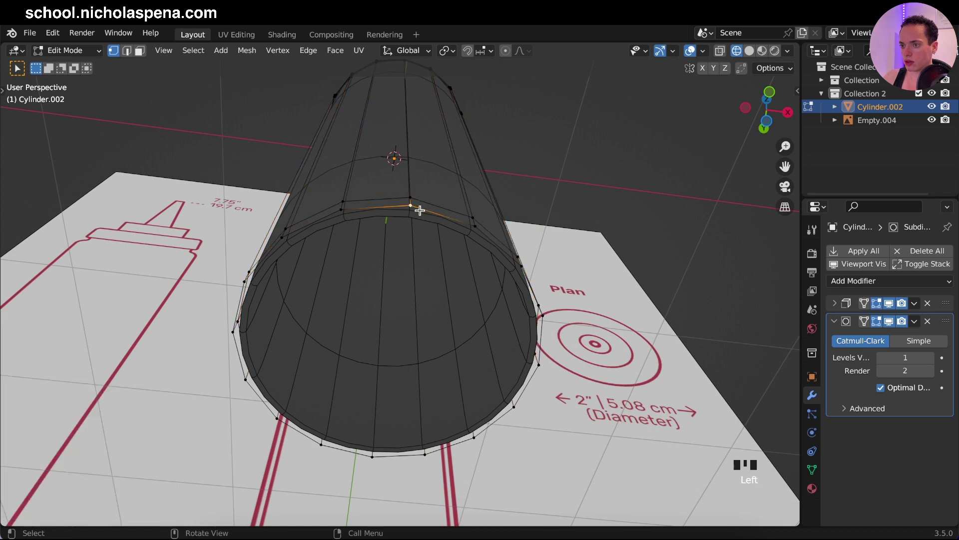
alt+click(418, 210)
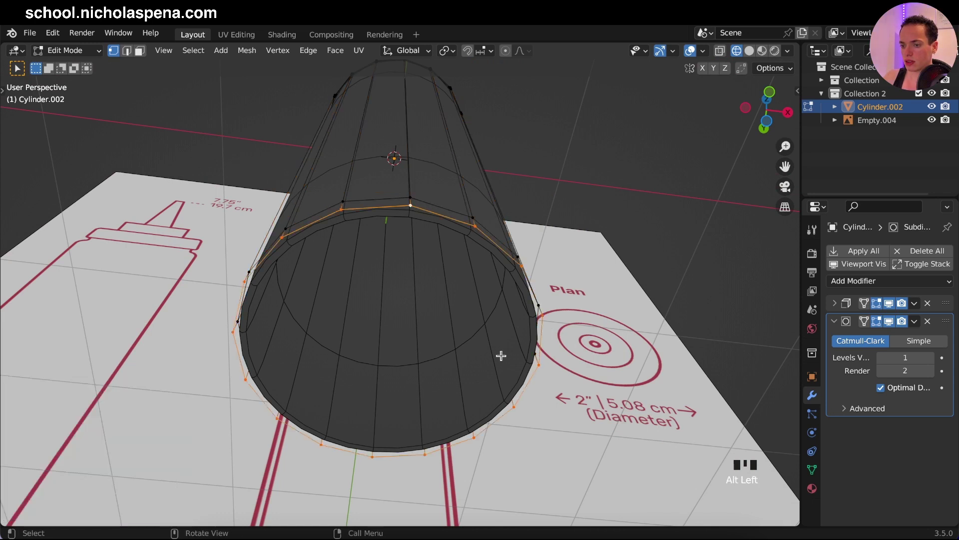
super+scroll(502, 355, down, 5)
scroll(501, 355, up, 6)
scroll(501, 356, down, 4)
key(f)
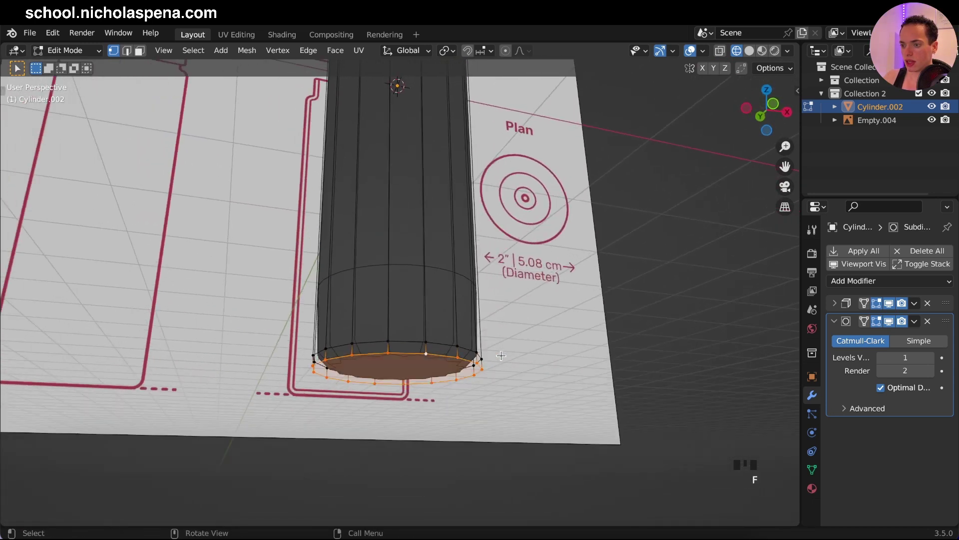
Step: Try insetting the bottom face by about 0.074 m, compare the lower corner with the front reference, and undo the inset
super+scroll(502, 355, up, 4)
scroll(501, 356, down, 5)
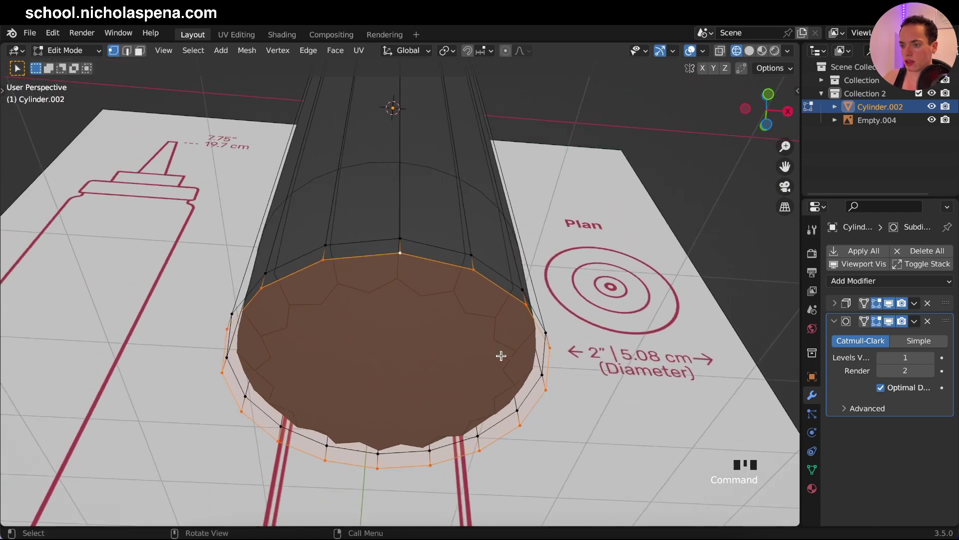
key(i)
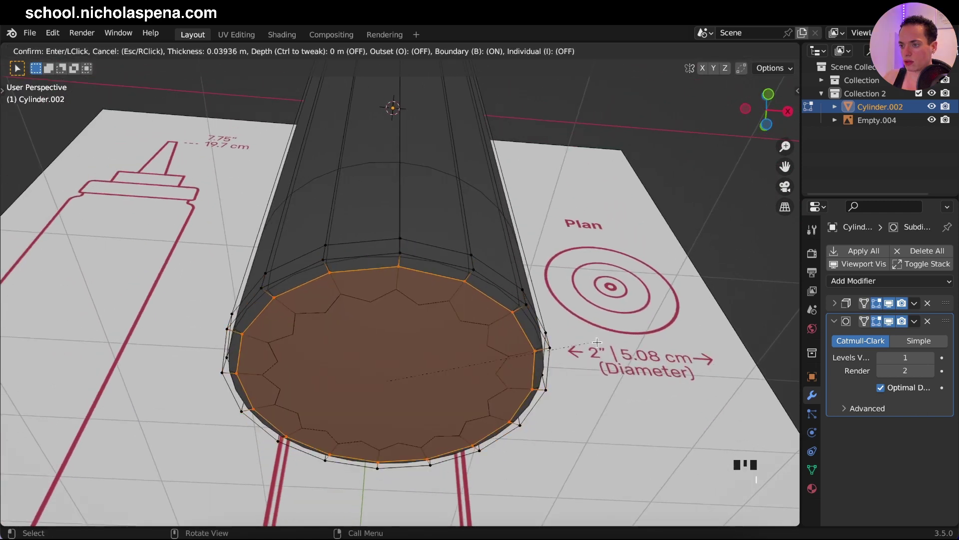
click(594, 345)
key(KP_1)
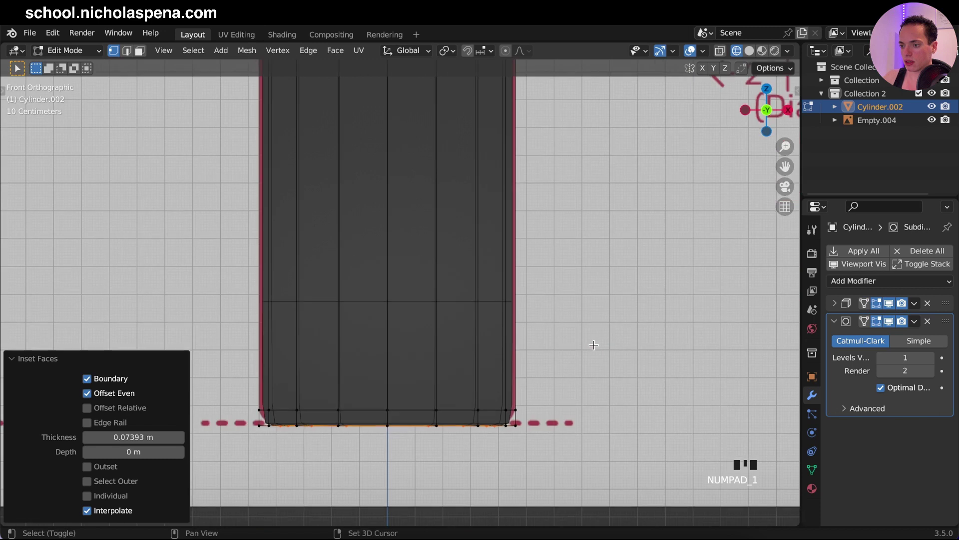
super+scroll(593, 345, up, 3)
super+scroll(594, 345, up, 3)
super+scroll(593, 345, down, 1)
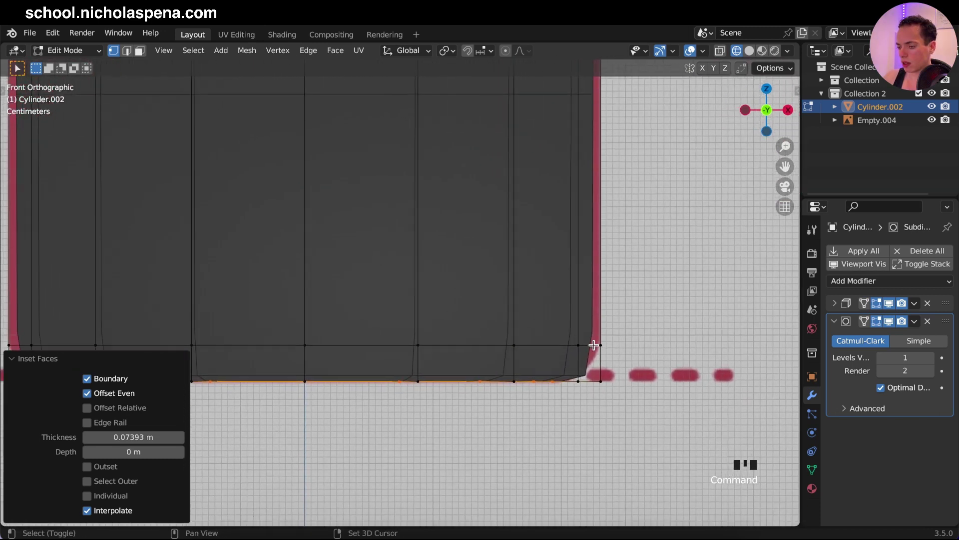
scroll(579, 354, down, 5)
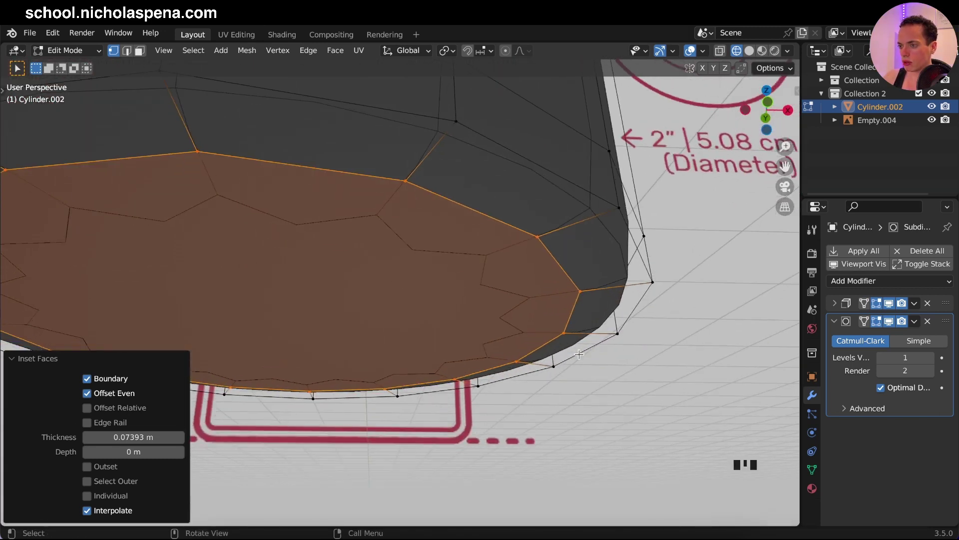
key(super)
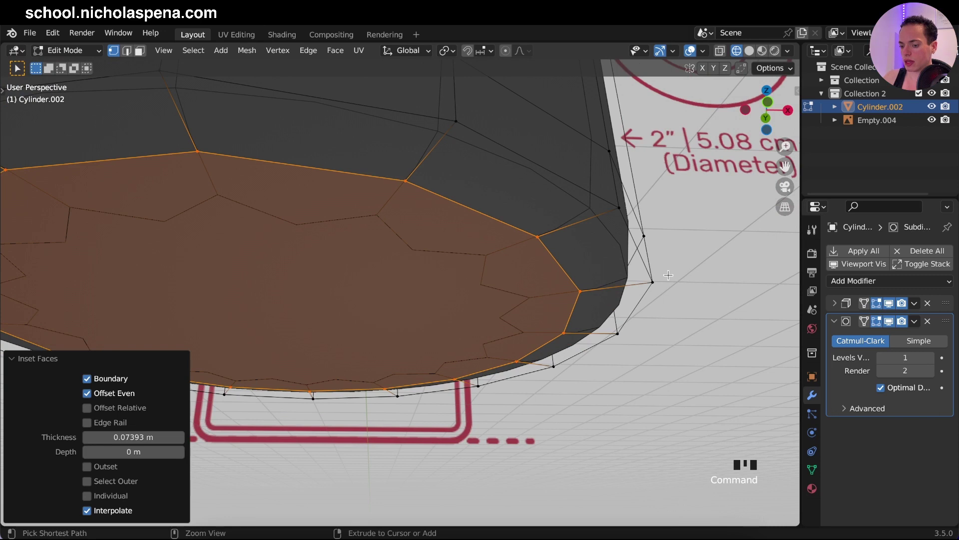
key(super+z)
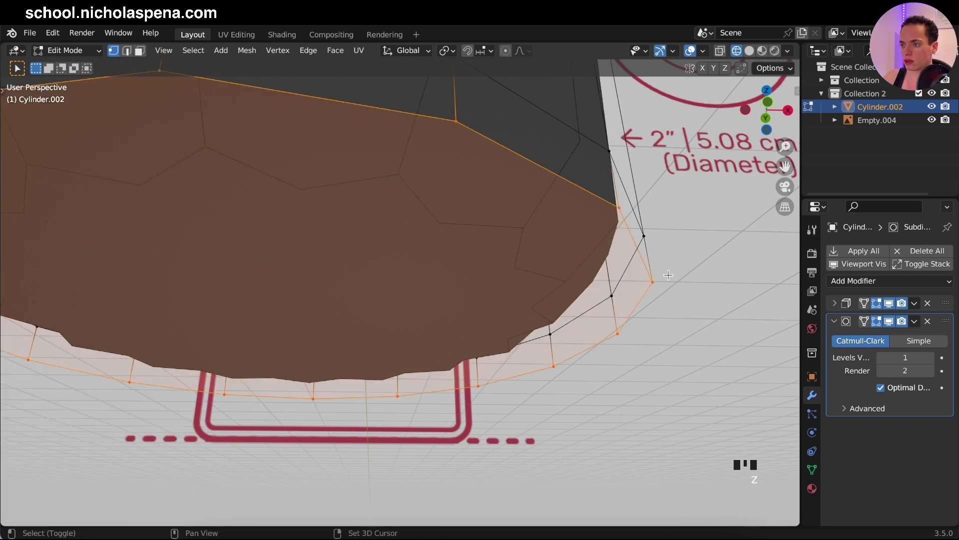
Step: In front view, raise the support loop near the bottle's base by about 0.185 m along Z
key(KP_1)
shift+scroll(667, 273, down, 2)
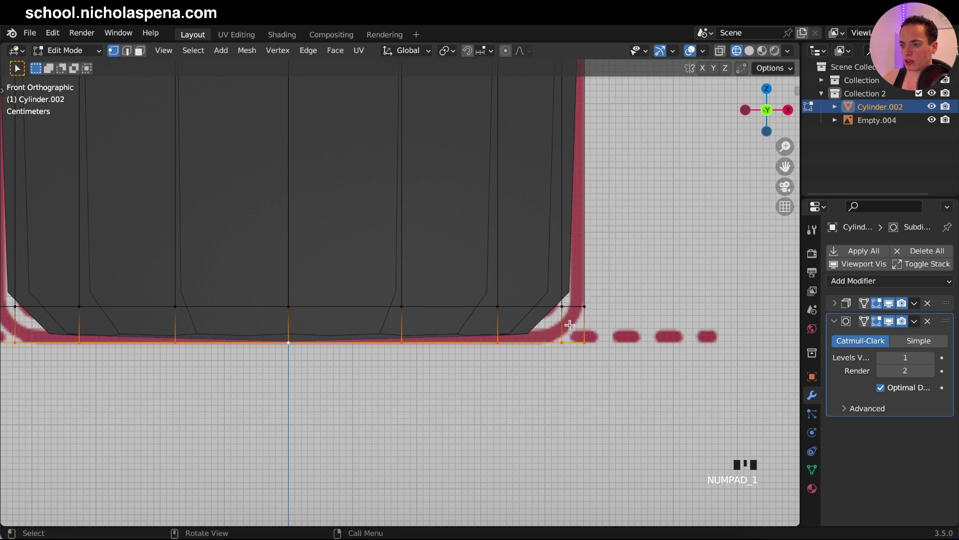
alt+click(572, 306)
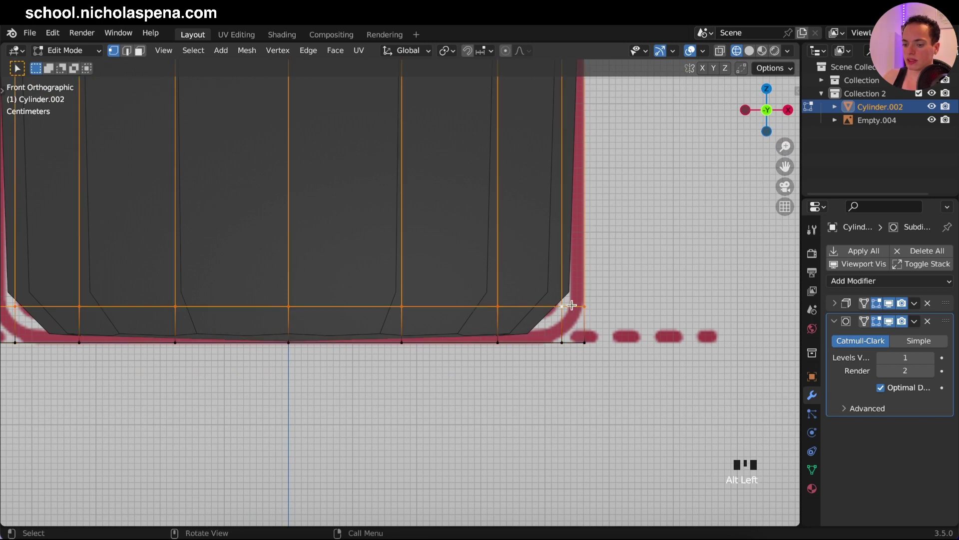
key(g)
click(572, 186)
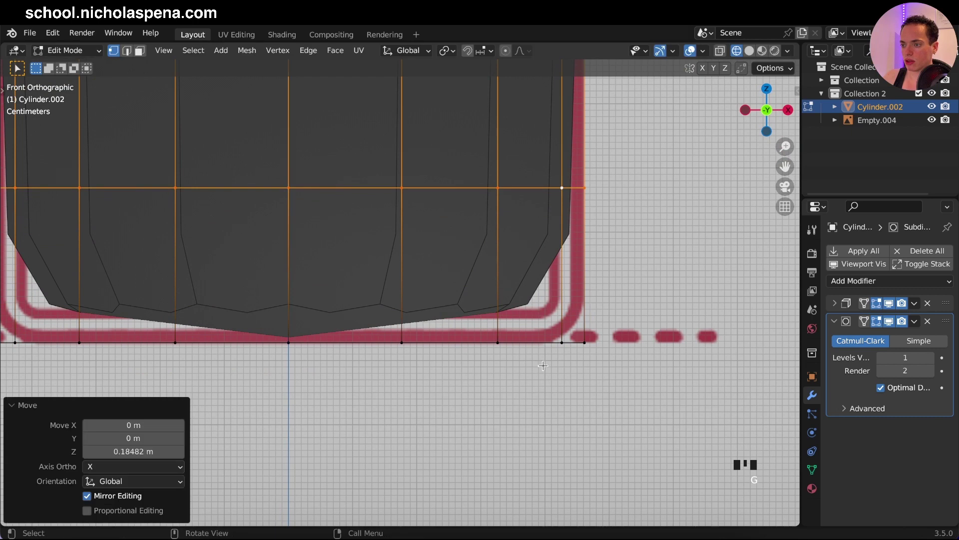
Step: Bevel the bottle's bottom edge loop with 2 segments and a width of about 0.065 m to match the reference's rounded corner
alt+click(537, 341)
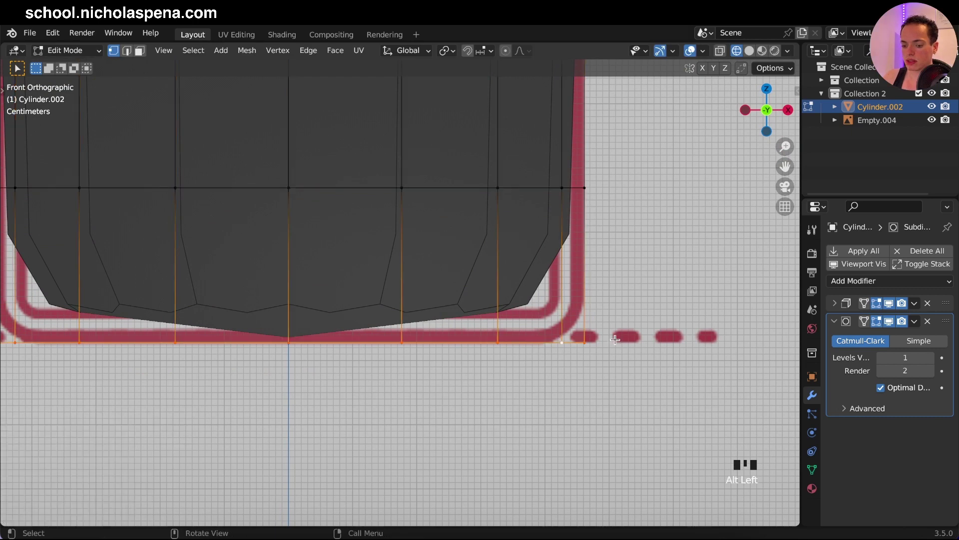
key(ctrl+b)
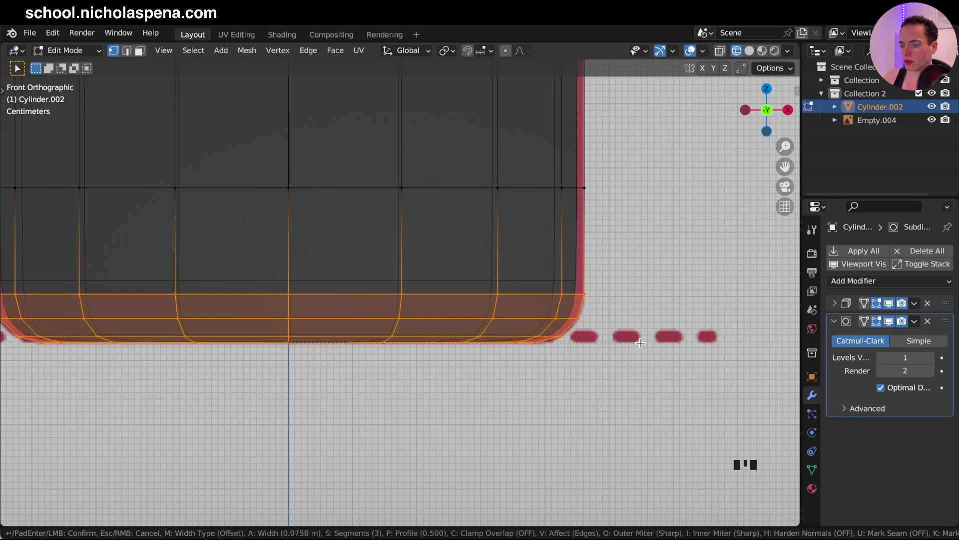
scroll(638, 343, down, 1)
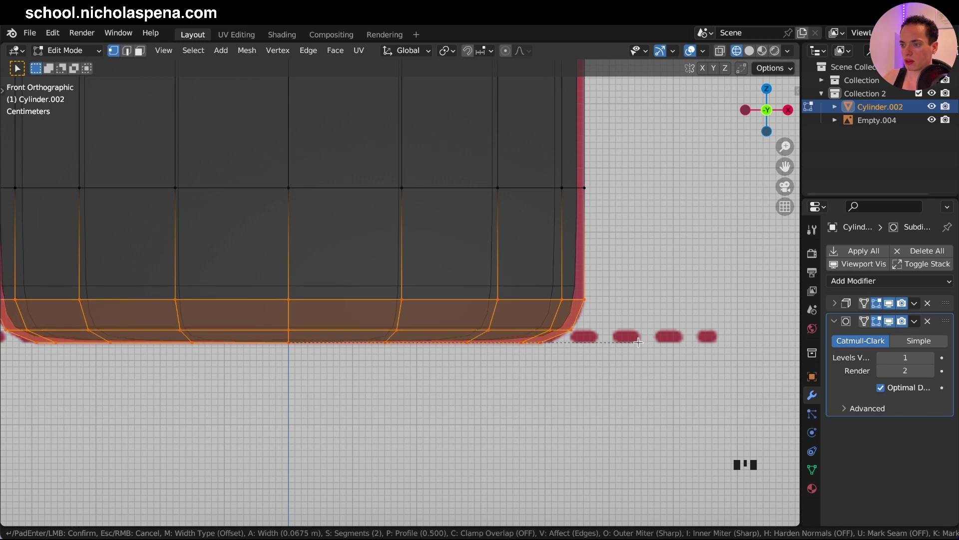
click(637, 343)
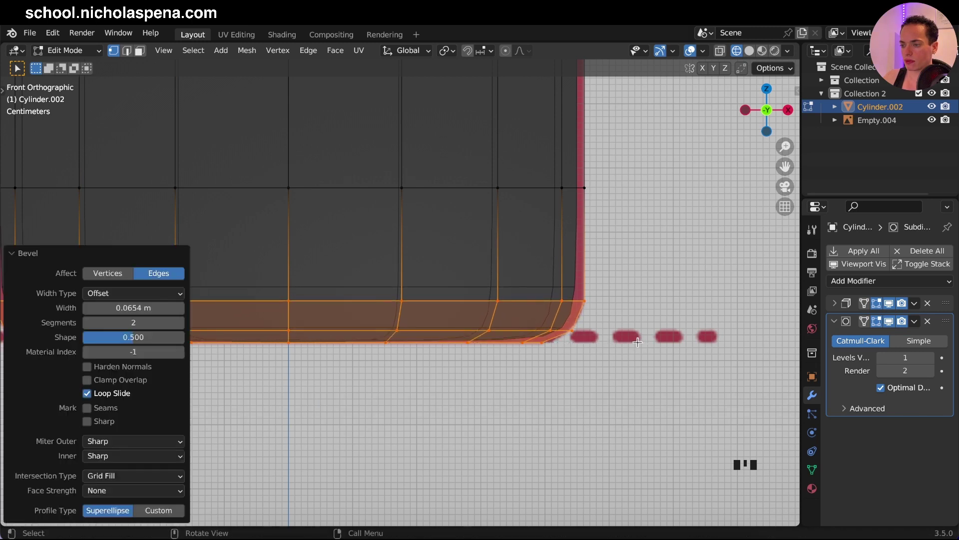
Step: Lower the support loop above the bottom bevel by about 0.132 m along Z so it sits close to the bevel
alt+click(522, 188)
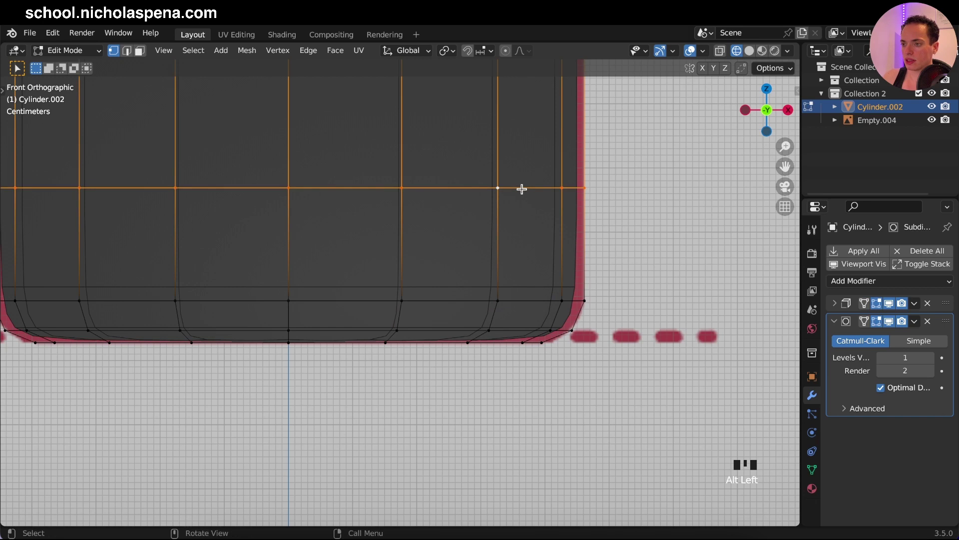
key(g)
key(z)
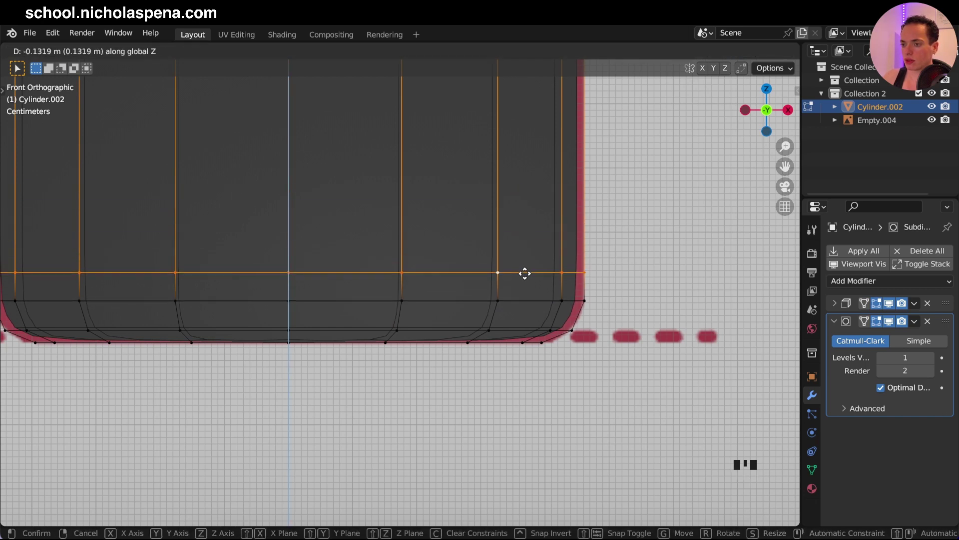
click(524, 274)
Step: Inset the bottle's large bottom face by about 0.056 m
scroll(524, 274, down, 5)
shift+scroll(524, 274, up, 3)
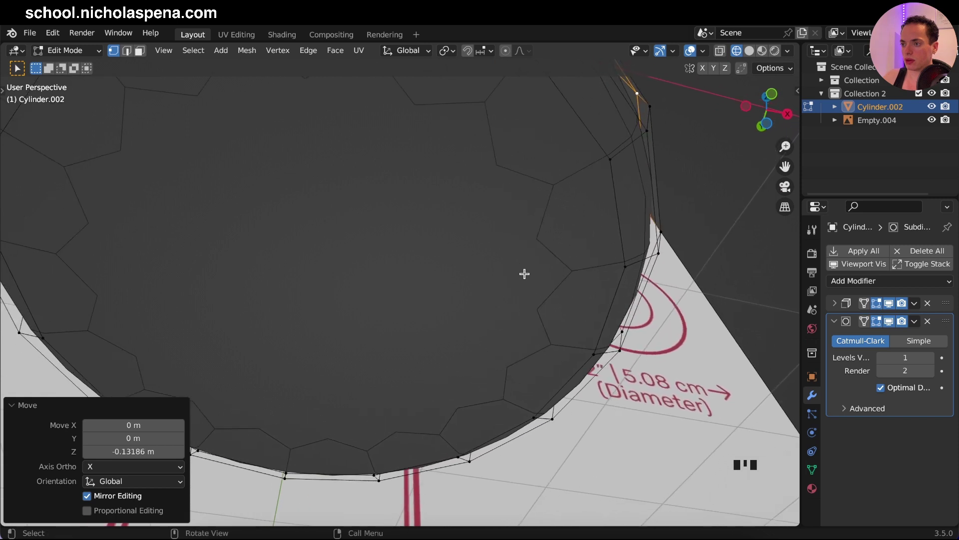
super+scroll(524, 274, down, 3)
click(140, 50)
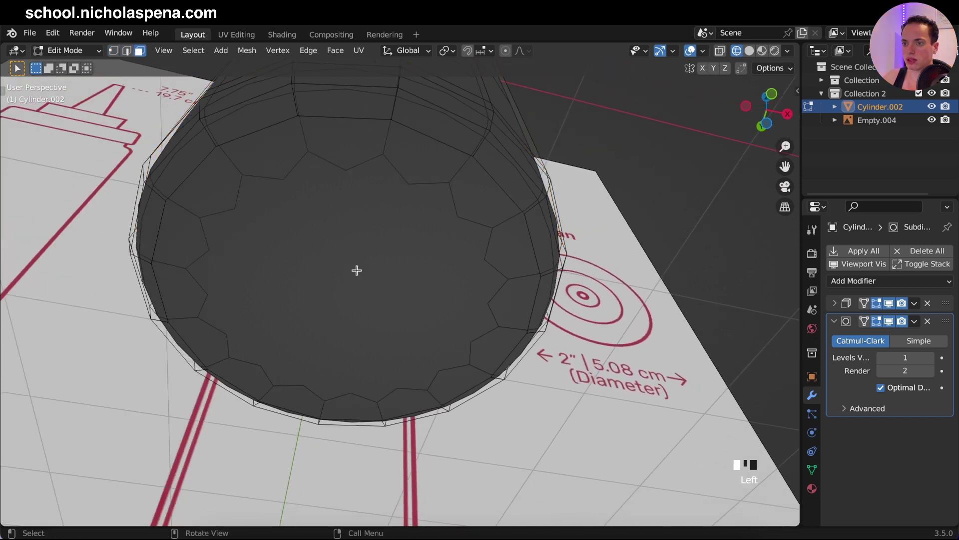
click(357, 270)
key(i)
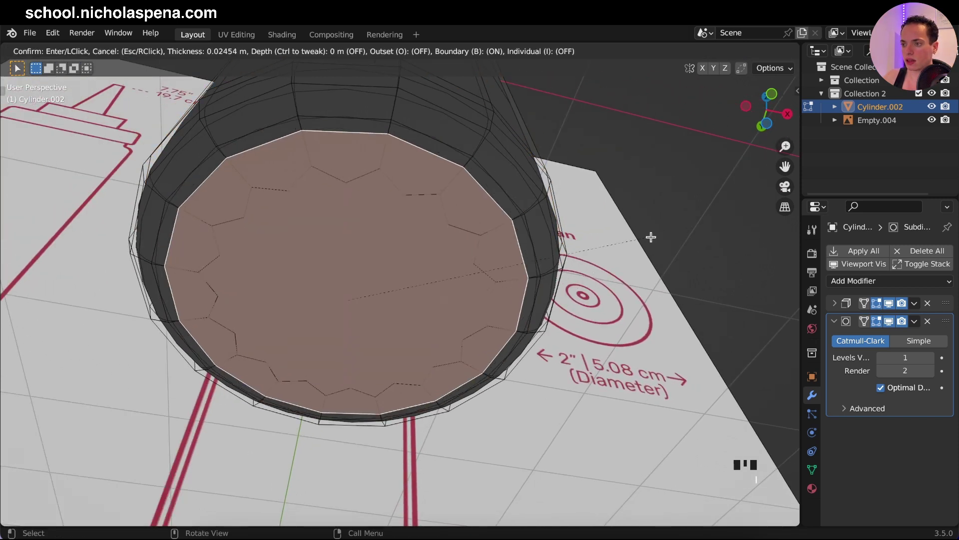
click(646, 242)
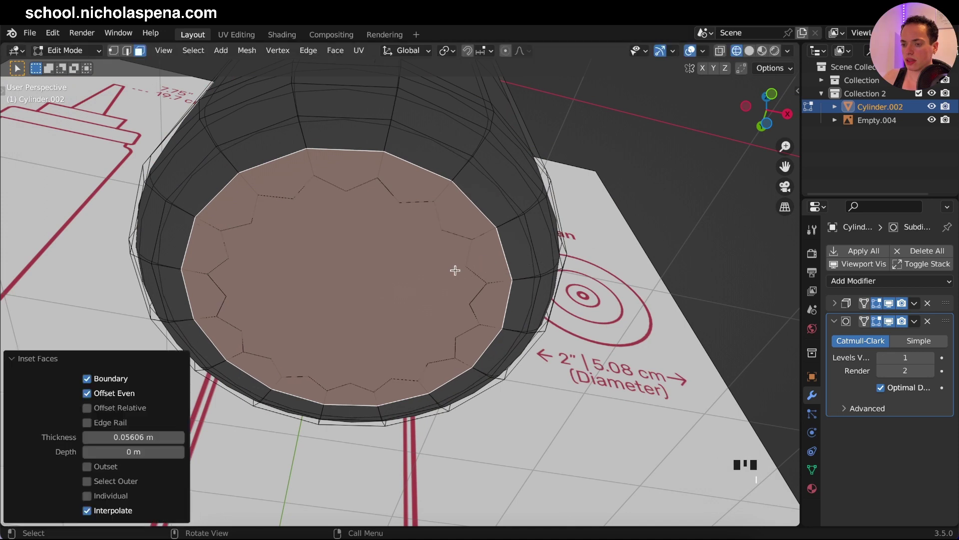
Step: Delete the inset center face on the bottle's underside
key(x)
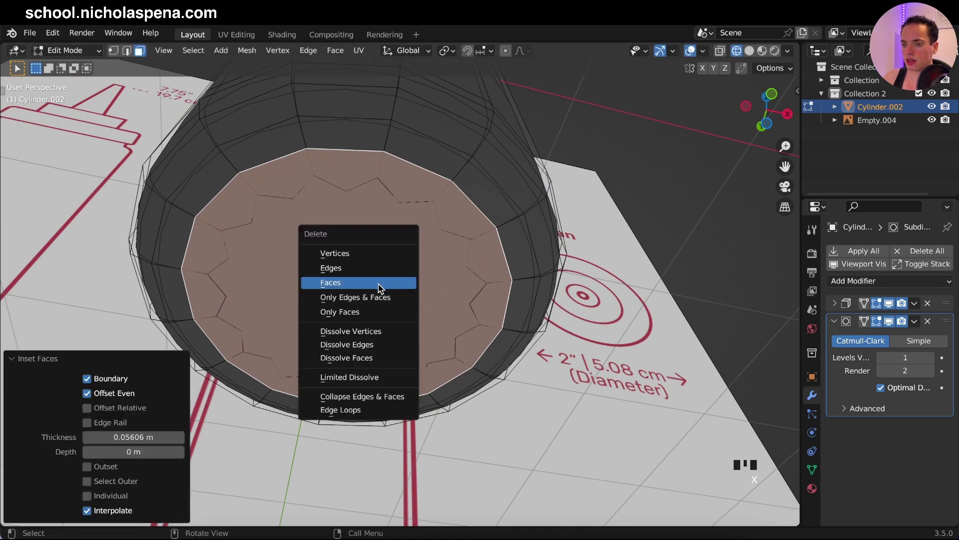
click(378, 284)
middle_drag(377, 280, 400, 212)
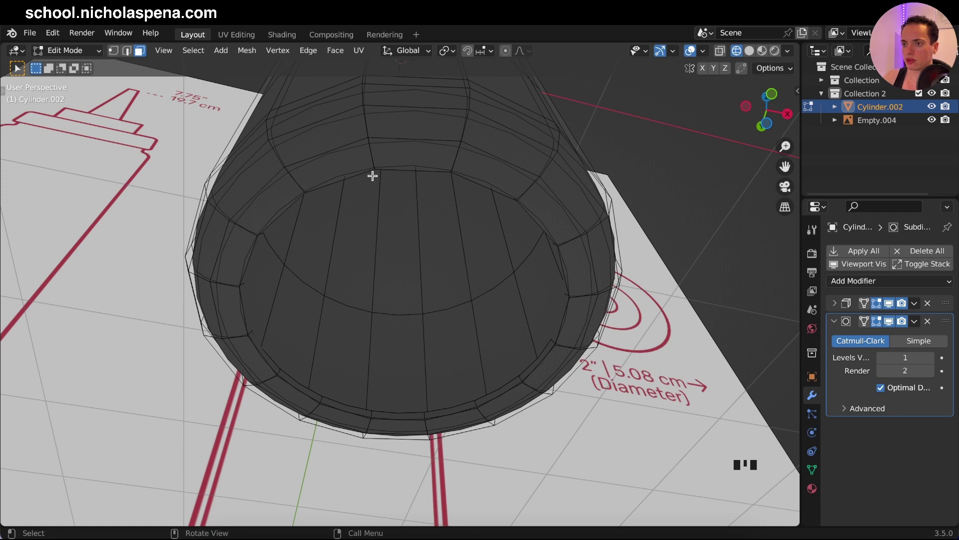
Step: Close the bottom hole with a Grid Fill across its border edge loop and save the file
click(127, 50)
alt+click(387, 172)
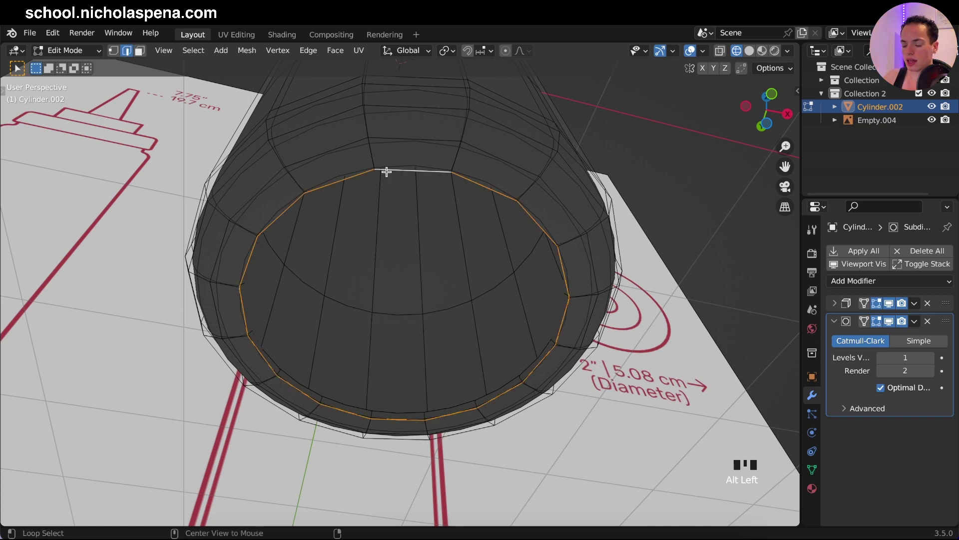
middle_drag(408, 341, 408, 341)
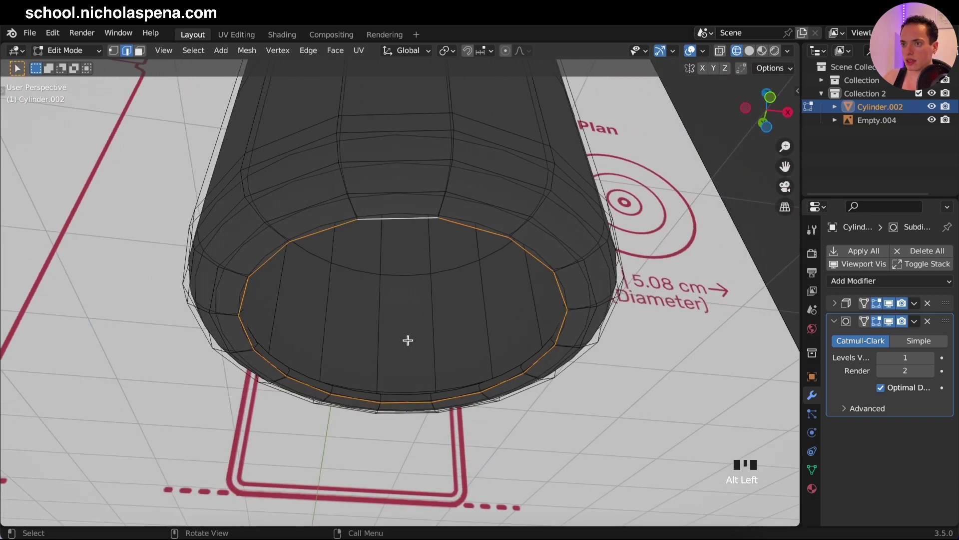
click(335, 50)
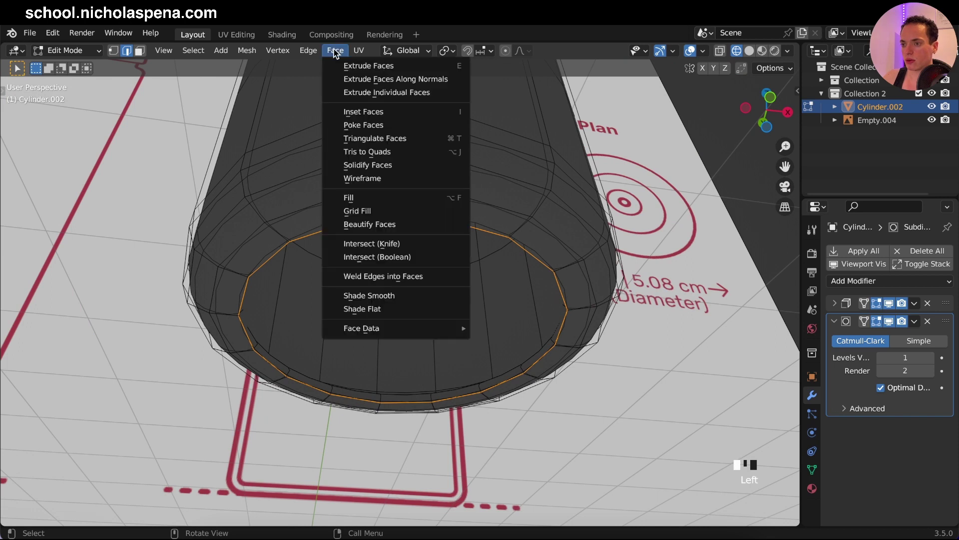
click(362, 215)
middle_drag(531, 338, 532, 341)
key(super+s)
key(Tab)
key(Tab)
Step: Select the entire bottle mesh in front view and check its outline from neck to base against the reference drawing
key(KP_1)
scroll(533, 342, down, 3)
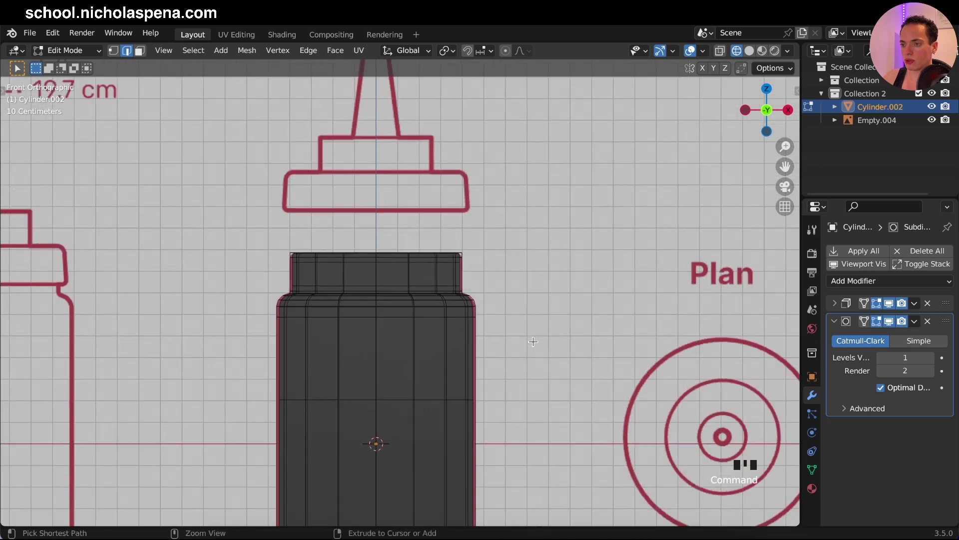
key(z)
click(404, 322)
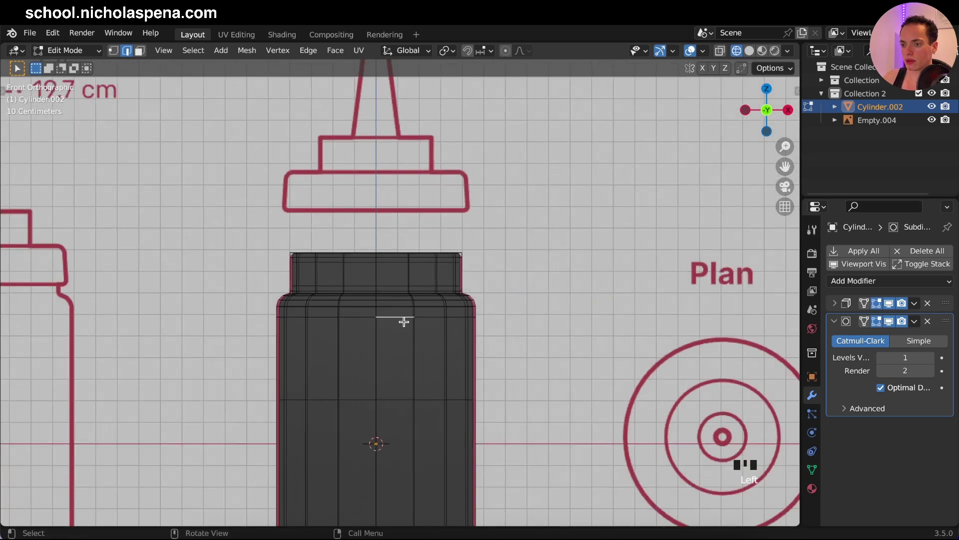
key(a)
ctrl+scroll(473, 343, down, 1)
shift+scroll(475, 344, down, 5)
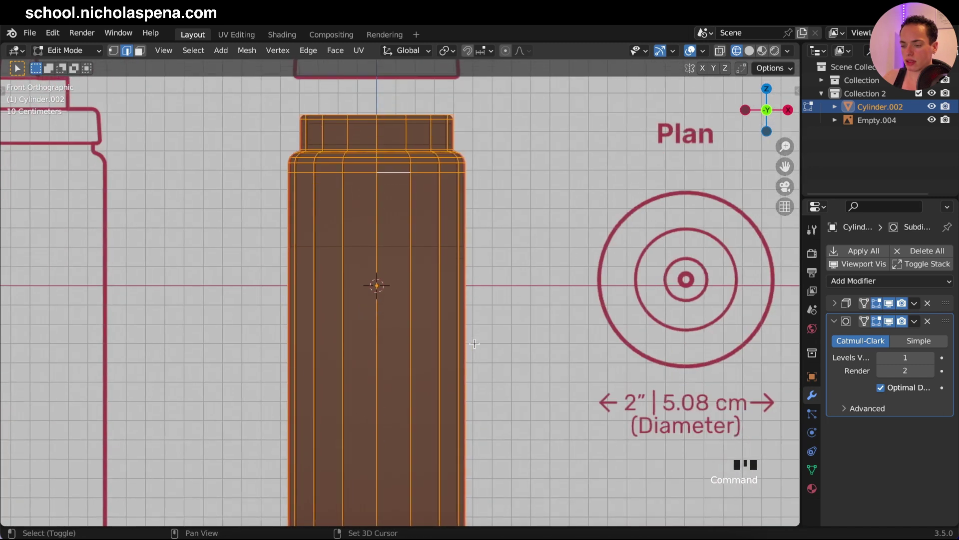
shift+scroll(475, 343, down, 5)
shift+scroll(474, 343, up, 2)
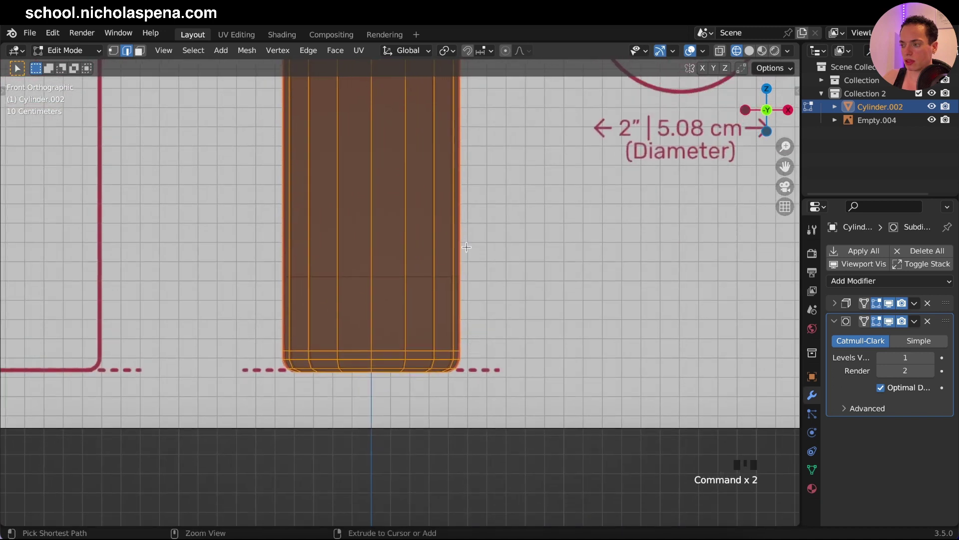
ctrl+scroll(474, 341, up, 6)
ctrl+middle_drag(468, 246, 474, 270)
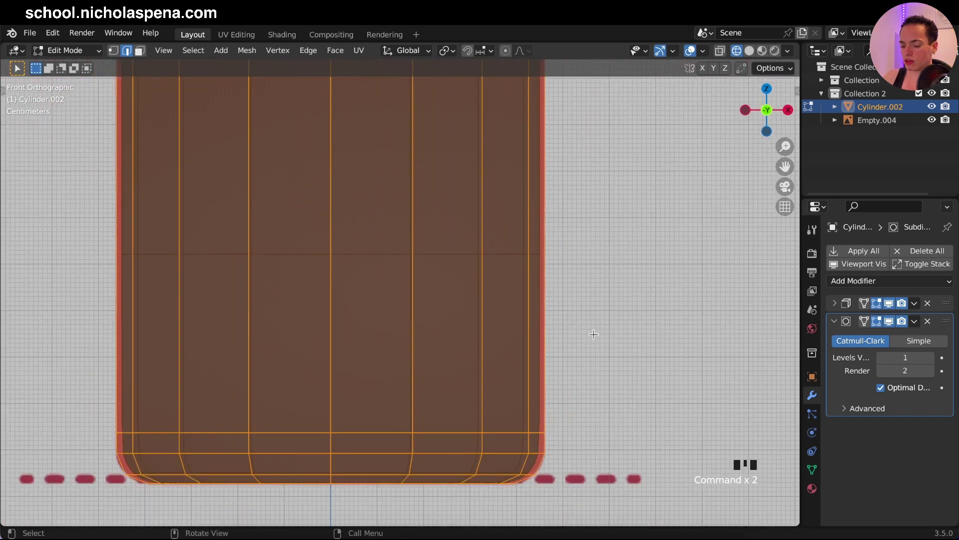
Step: Scale the whole bottle mesh by about 1.022 in X and Y only, save the file and clear the selection
key(s)
key(shift+z)
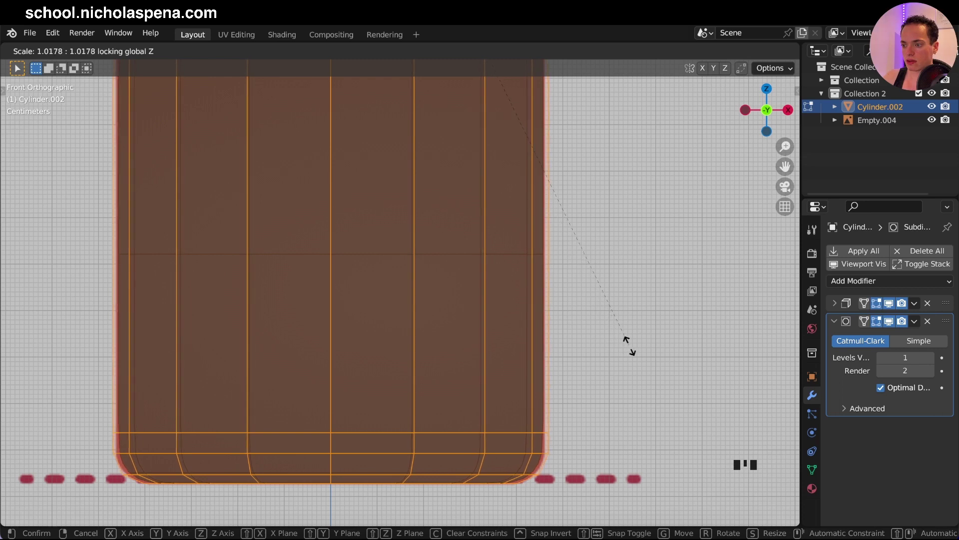
click(634, 346)
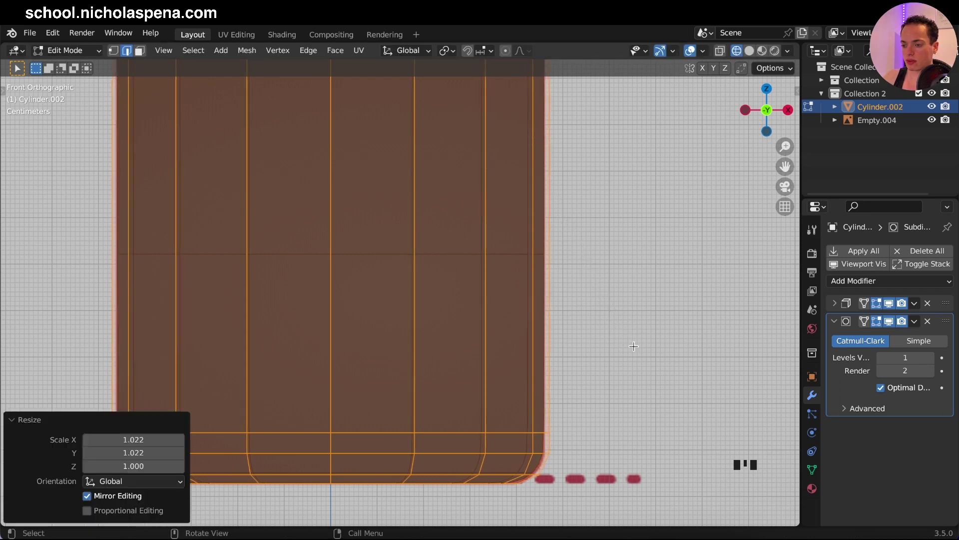
scroll(634, 346, up, 3)
key(ctrl+s)
scroll(634, 346, down, 5)
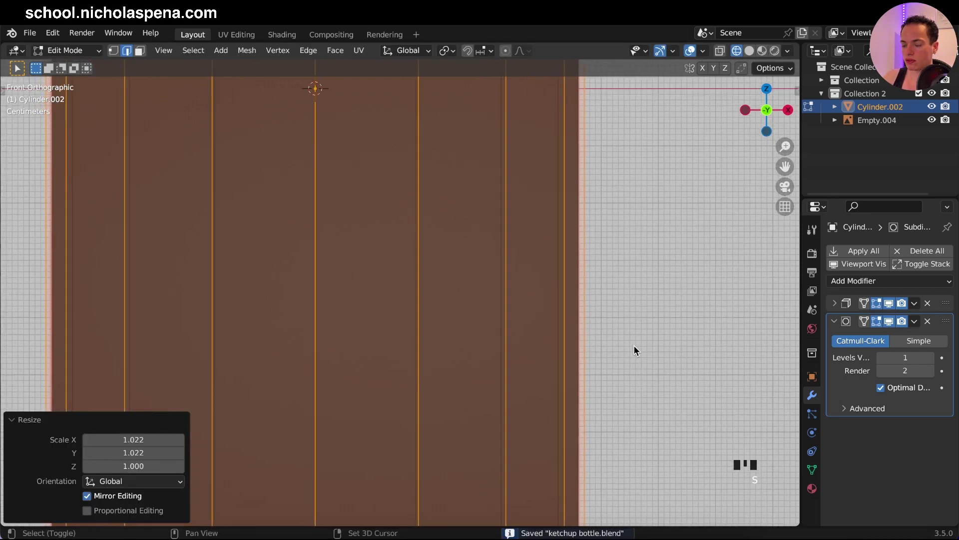
click(634, 346)
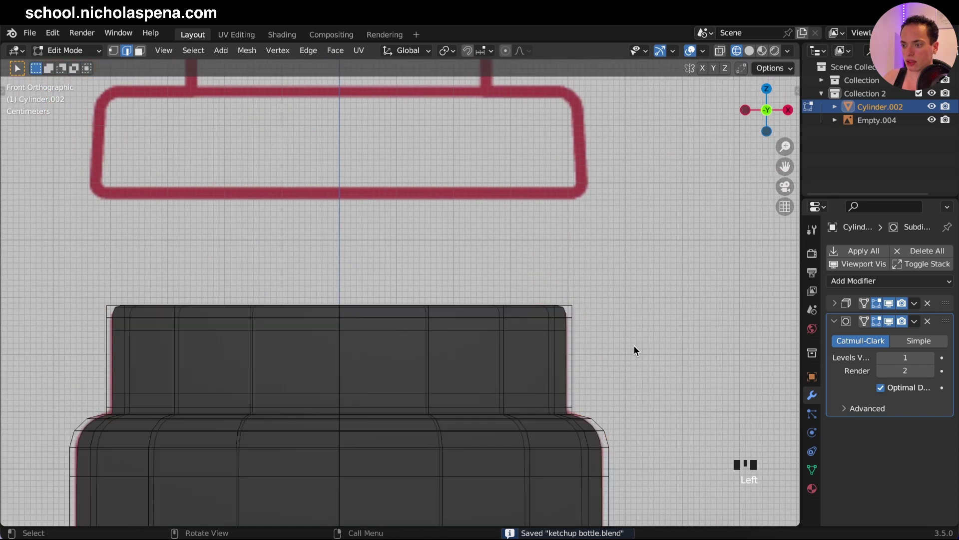
Step: Leave Edit Mode on the bottle and add a new mesh cylinder for the cap in front view
scroll(634, 346, up, 5)
scroll(634, 346, down, 2)
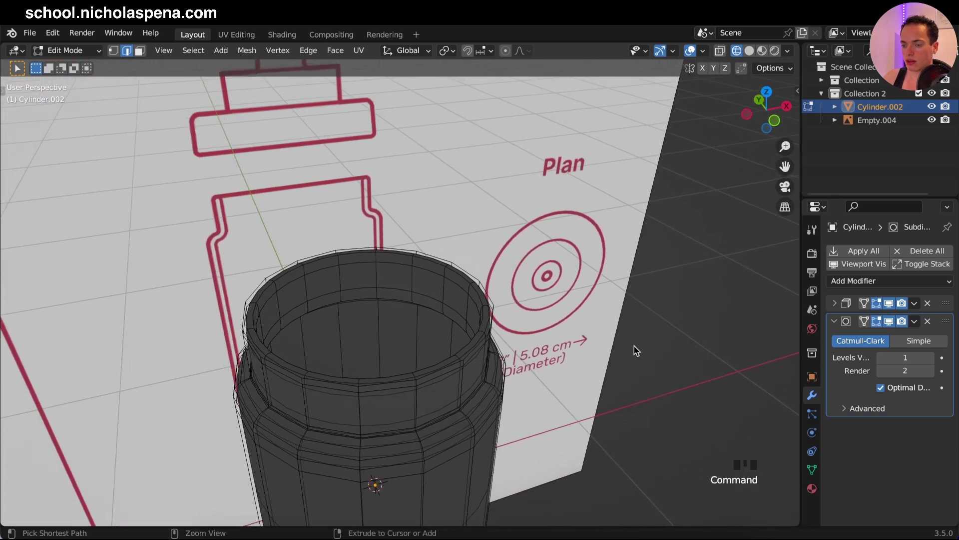
scroll(634, 350, down, 3)
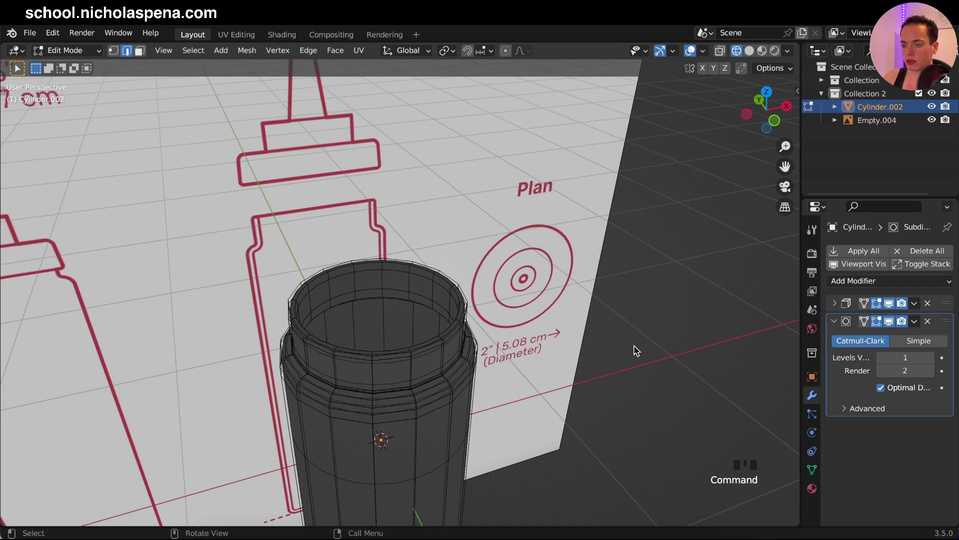
key(Tab)
middle_drag(635, 347, 634, 346)
click(634, 346)
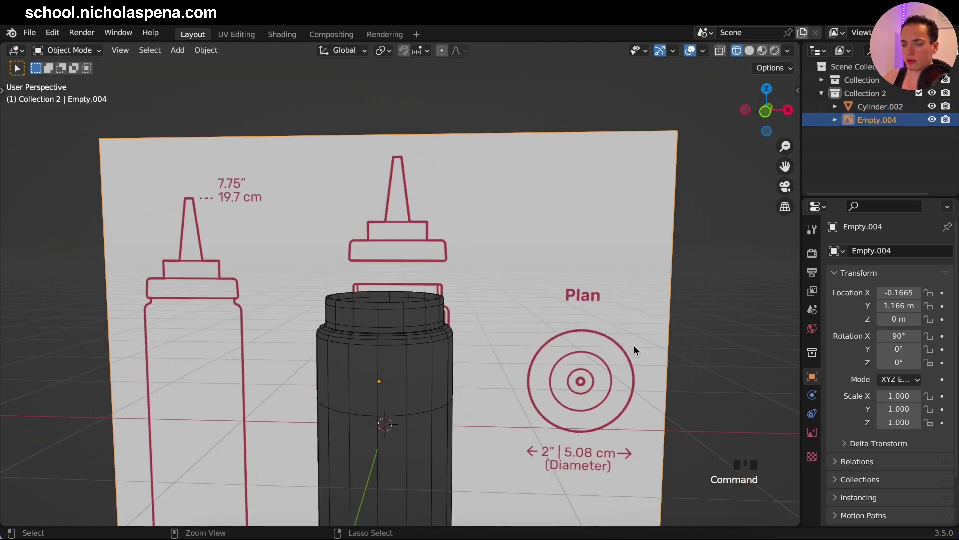
shift+scroll(634, 348, down, 6)
shift+scroll(634, 348, up, 5)
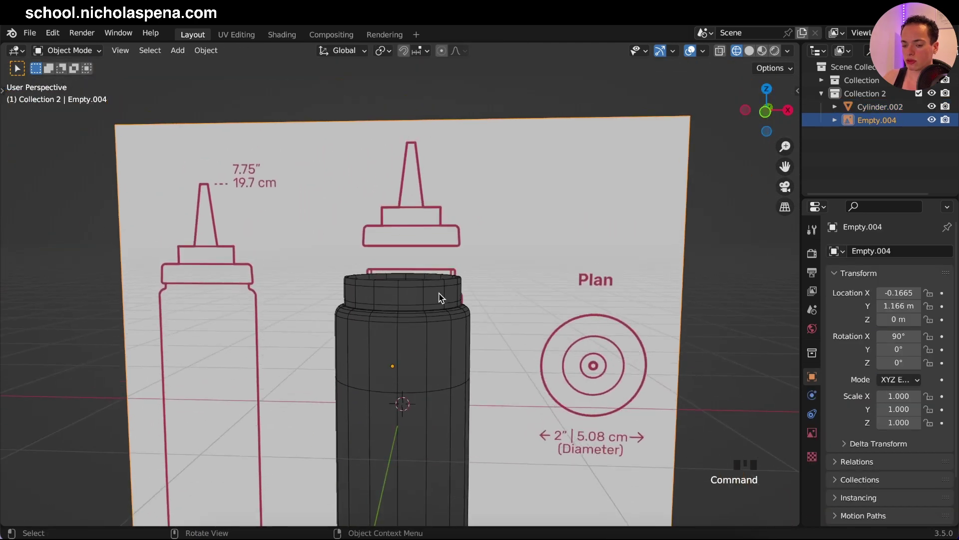
key(KP_1)
key(shift+a)
mouse_move(459, 261)
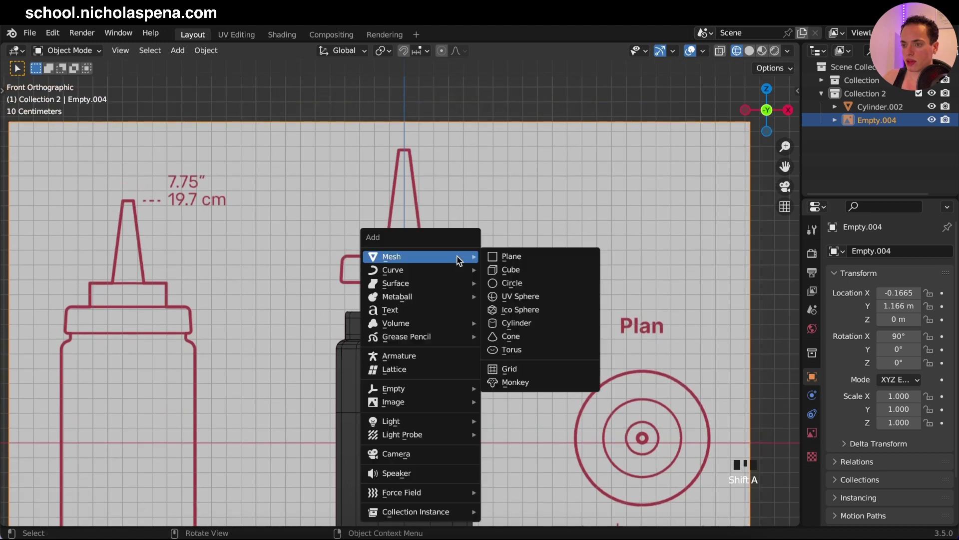
click(522, 327)
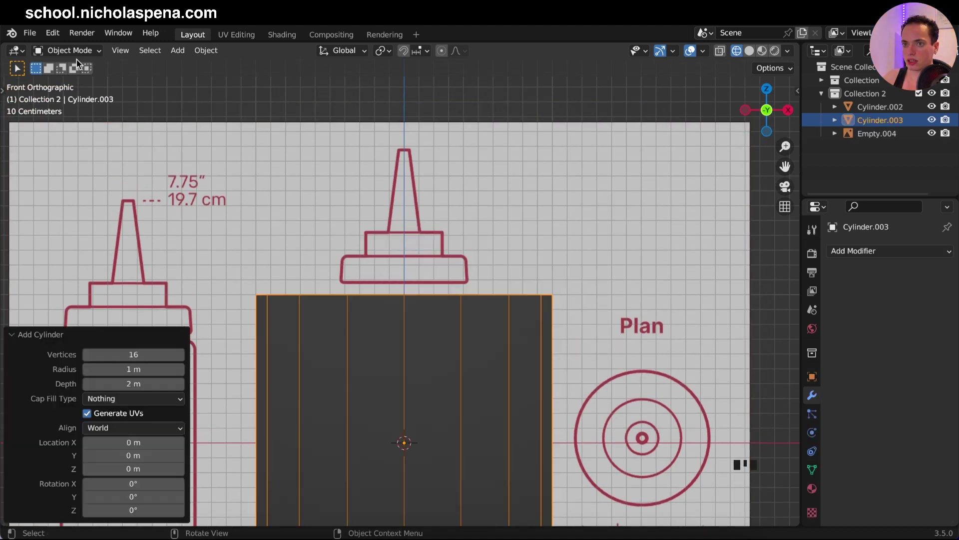
Step: Reduce the new cylinder's vertex count to 8
scroll(476, 317, down, 3)
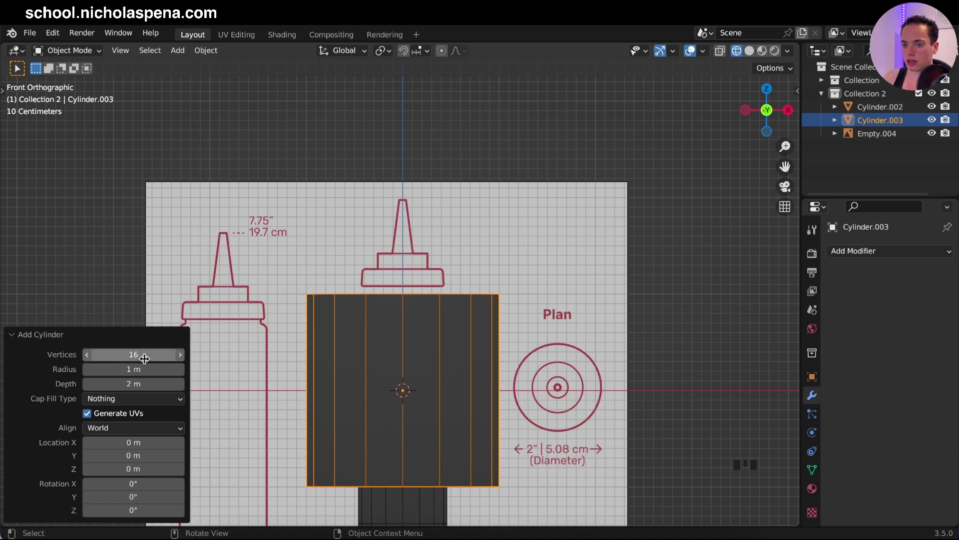
middle_drag(406, 333, 379, 229)
scroll(370, 228, up, 2)
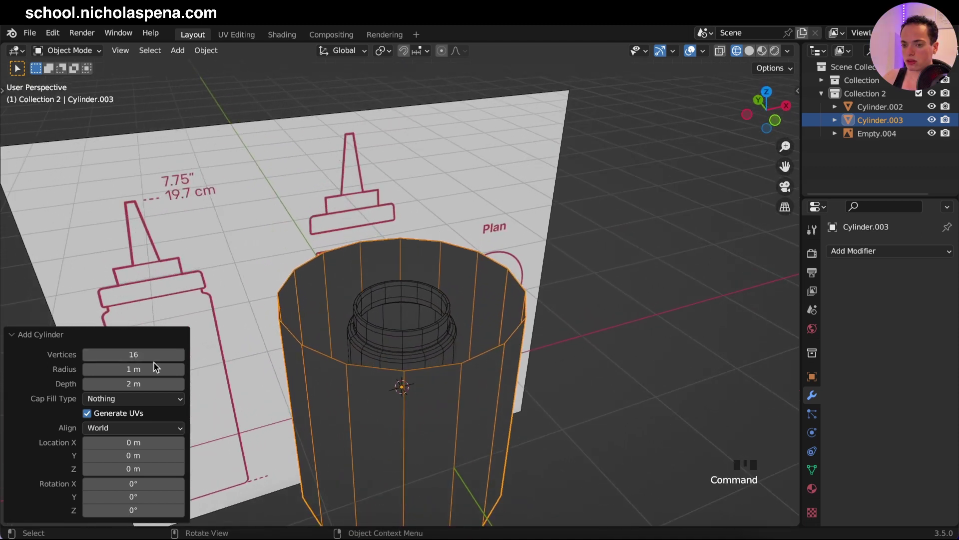
click(87, 354)
double_click(87, 354)
double_click(87, 354)
triple_click(87, 354)
click(87, 355)
click(87, 354)
click(87, 354)
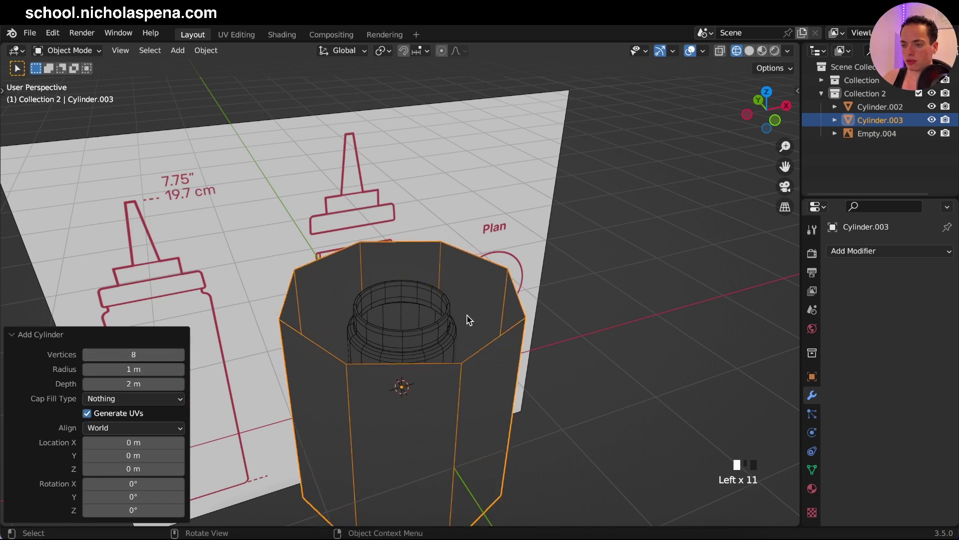
Step: Scale the cylinder to about 0.505 and raise it about 1.59 m along Z over the reference cap
key(KP_1)
scroll(597, 338, up, 2)
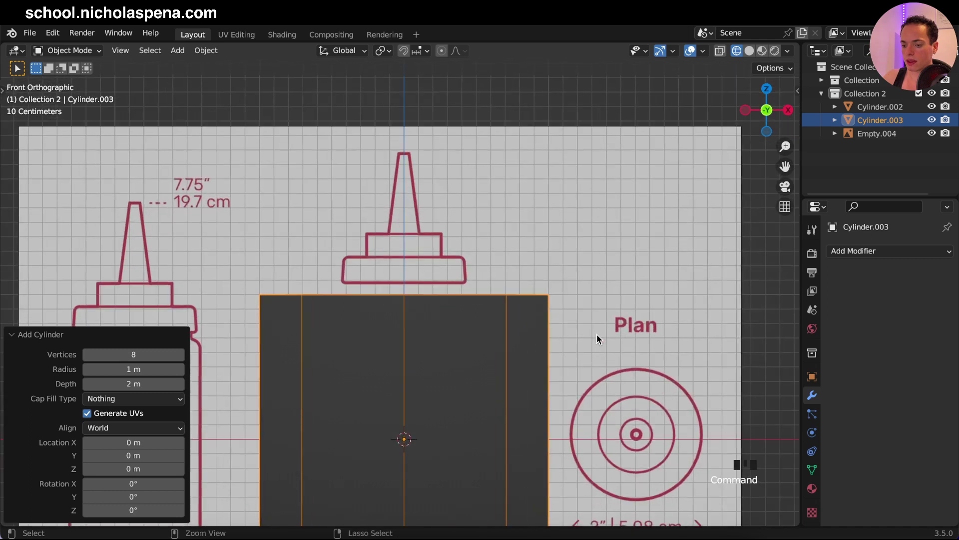
key(s)
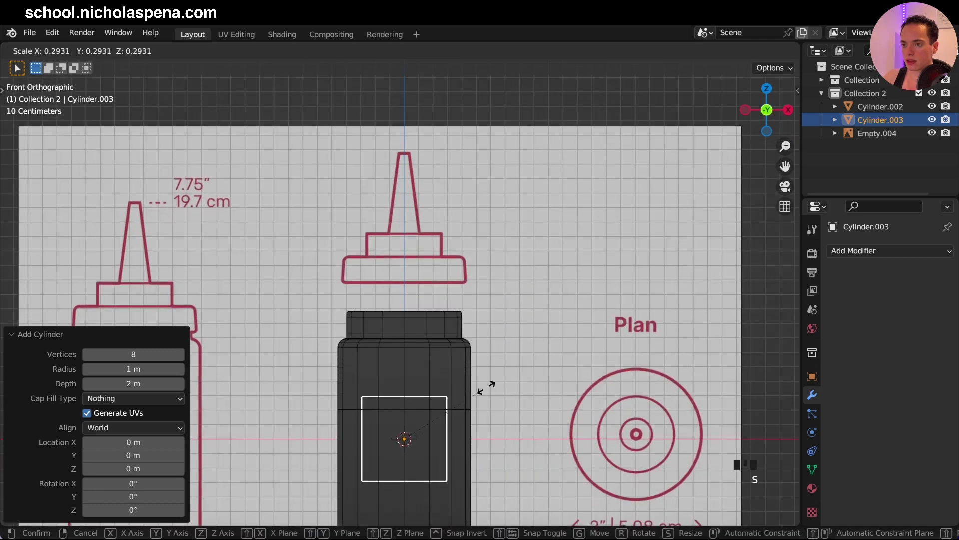
click(549, 370)
key(g)
key(z)
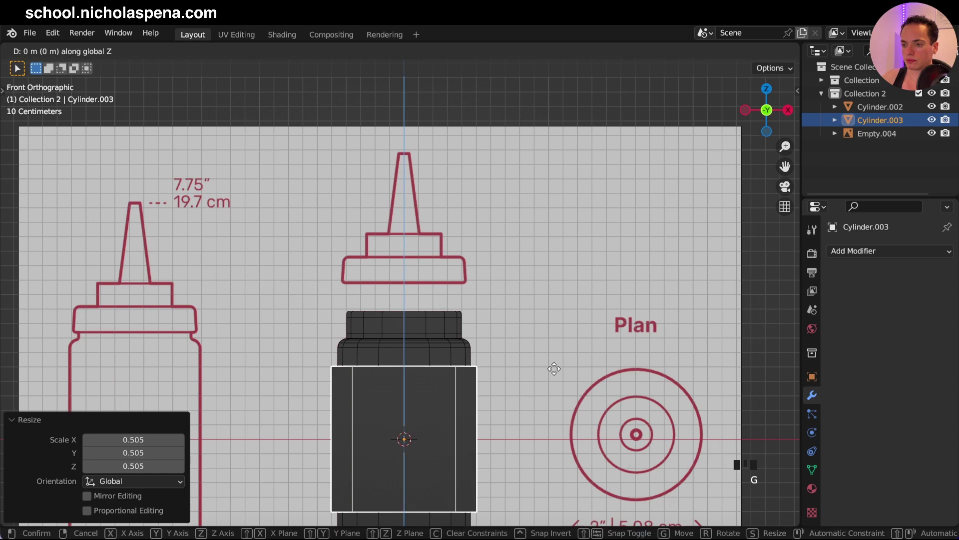
click(564, 139)
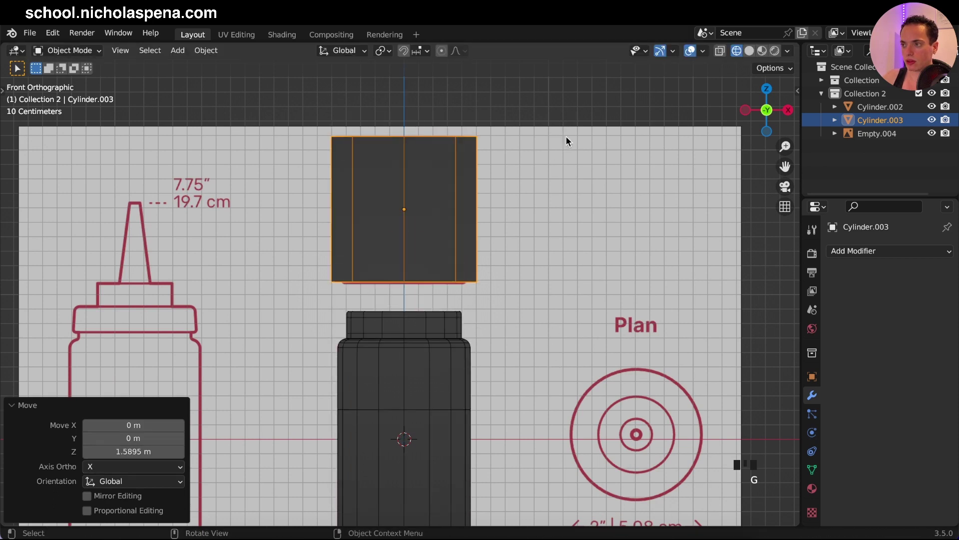
Step: Turn on X-ray and lower the cylinder about 0.014 m along Z to meet the reference cap's bottom line
click(720, 51)
scroll(549, 212, up, 3)
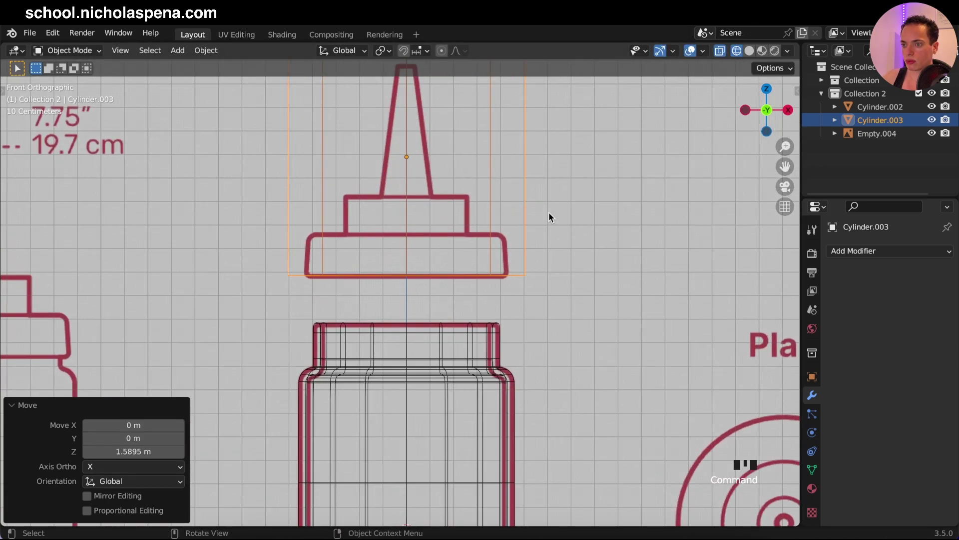
shift+scroll(549, 212, up, 2)
key(g)
key(z)
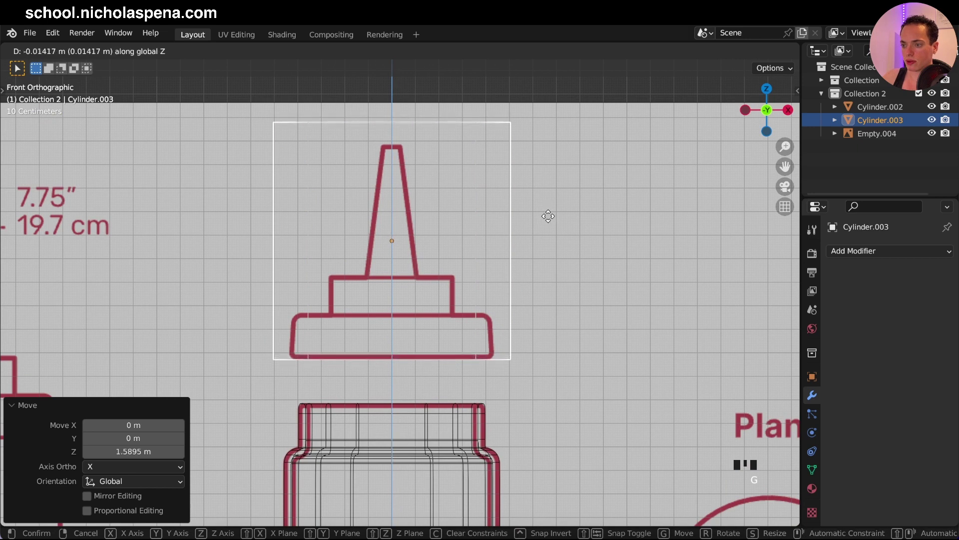
click(547, 215)
Step: Lower the cylinder's top ring of vertices about 0.81 m along Z to the top of the cap's lower band
key(Tab)
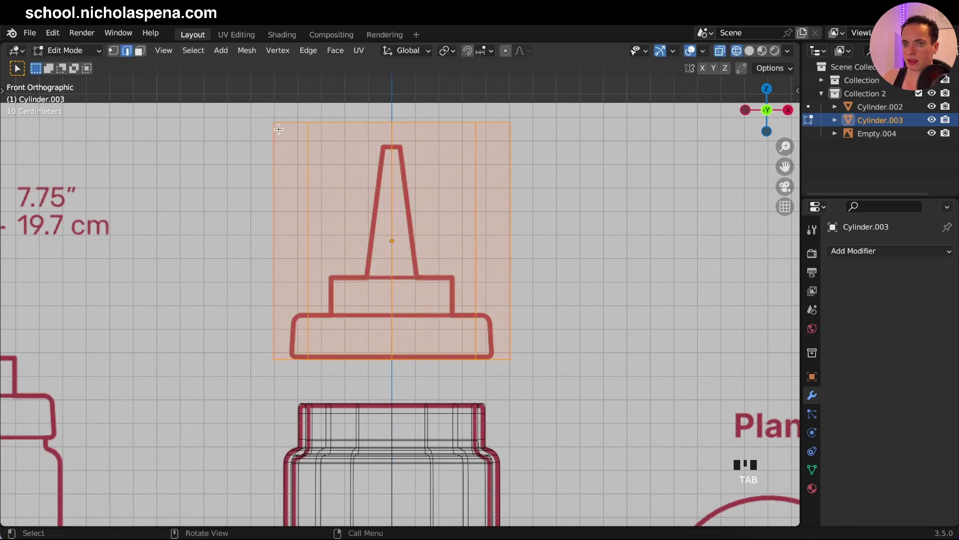
click(113, 51)
drag(245, 103, 635, 153)
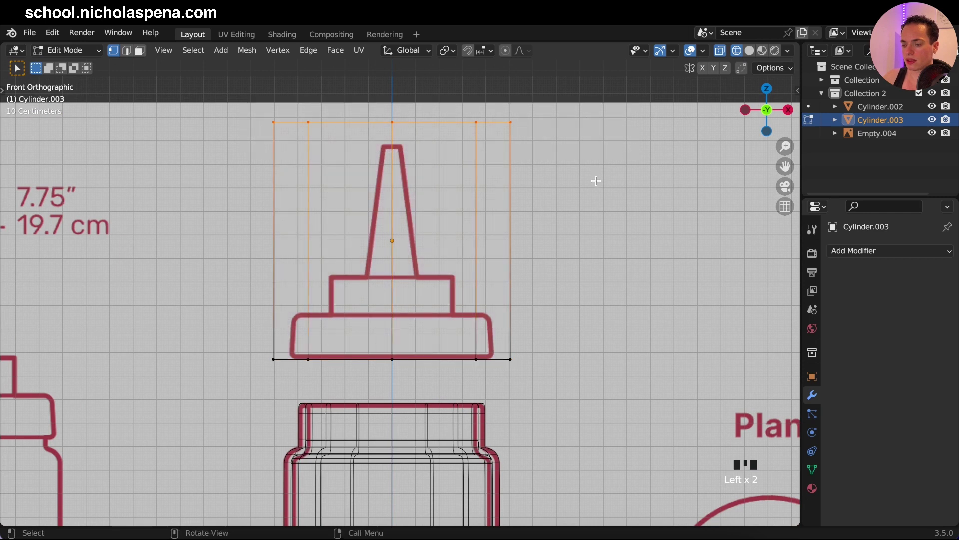
key(g)
key(z)
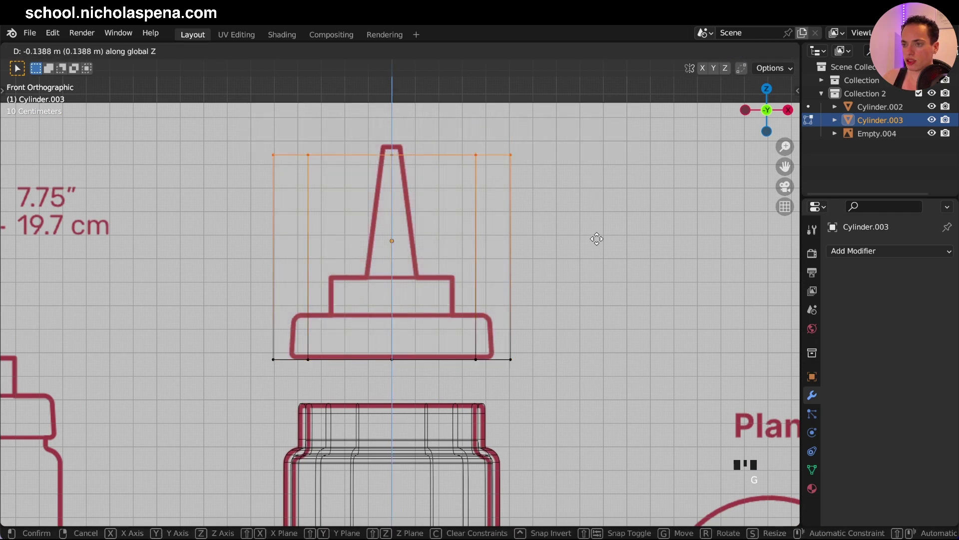
click(605, 371)
Step: Scale the entire cap mesh to about 0.866 in X and Y only to match the lower band's width
scroll(543, 339, up, 2)
scroll(544, 338, up, 1)
key(s)
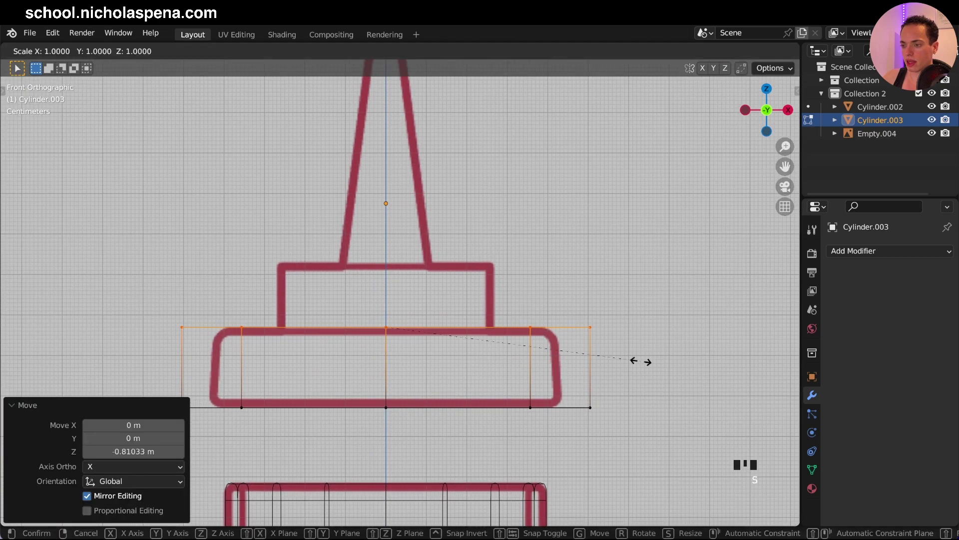
key(Escape)
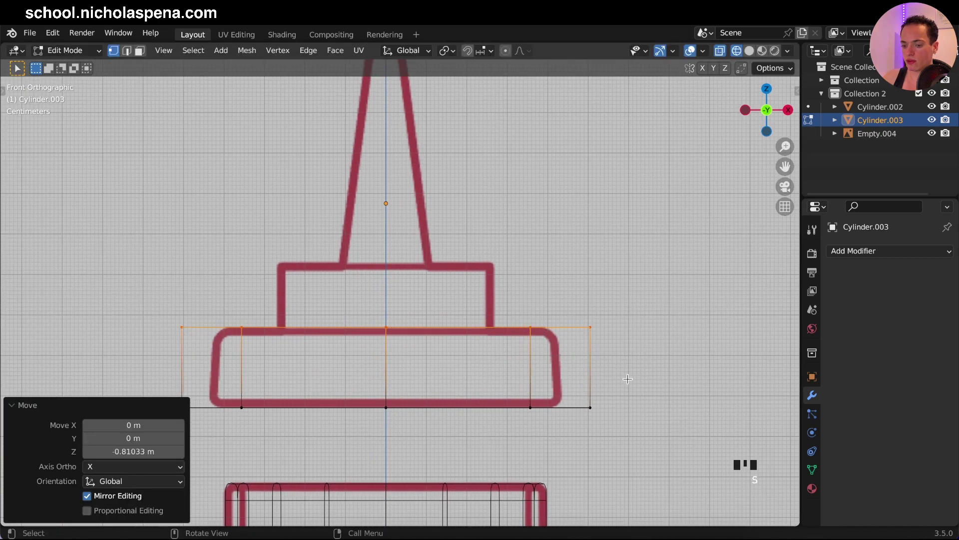
key(a)
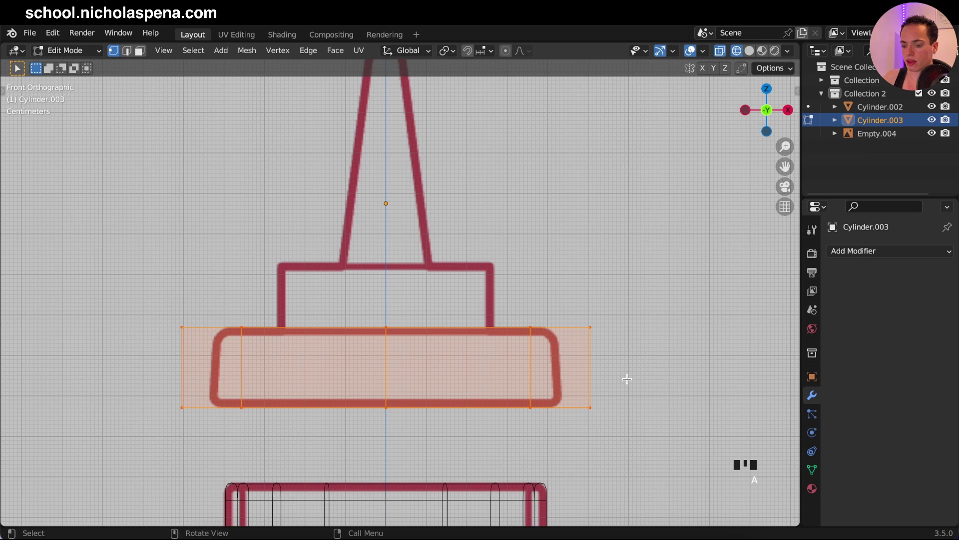
key(s)
key(shift+z)
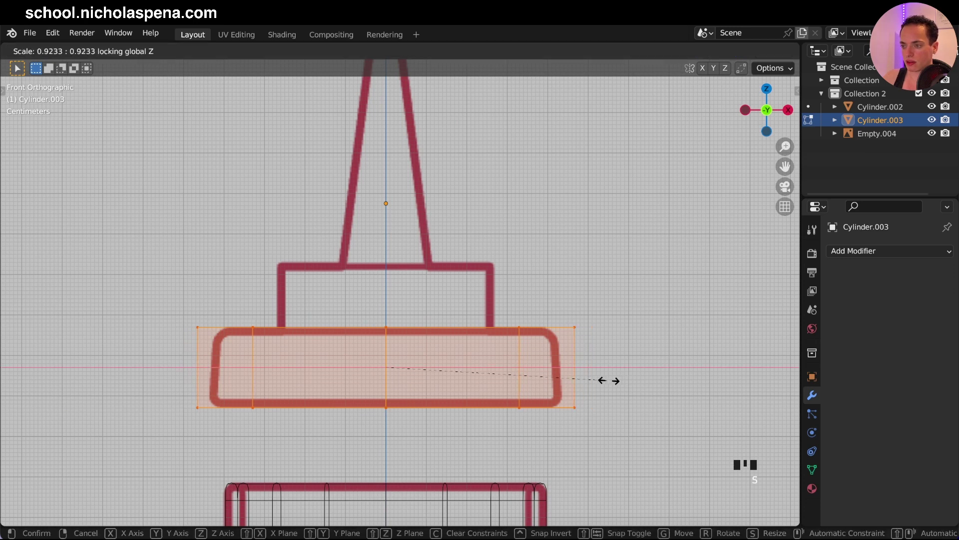
click(594, 382)
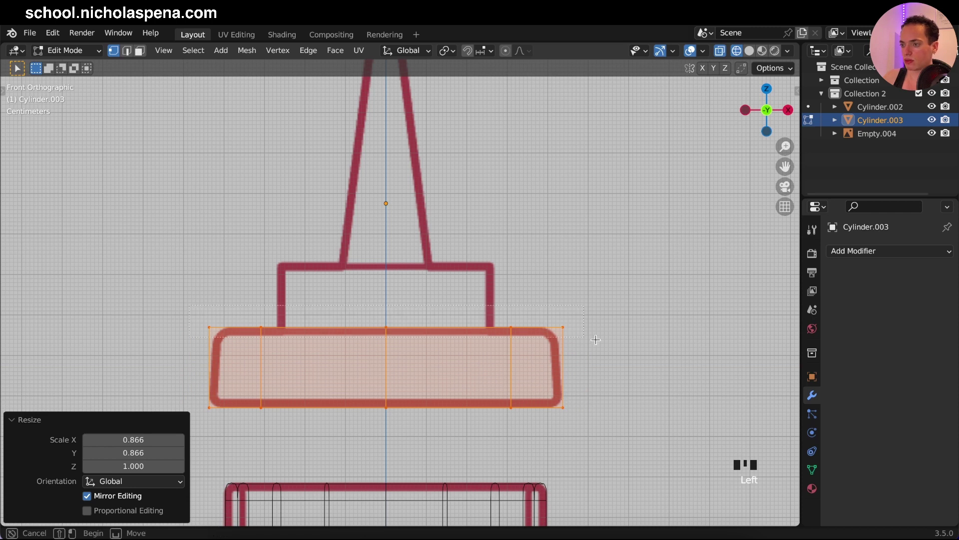
Step: Scale the cap's top vertex ring to about 0.97 to taper the lower band's sides
click(613, 346)
key(s)
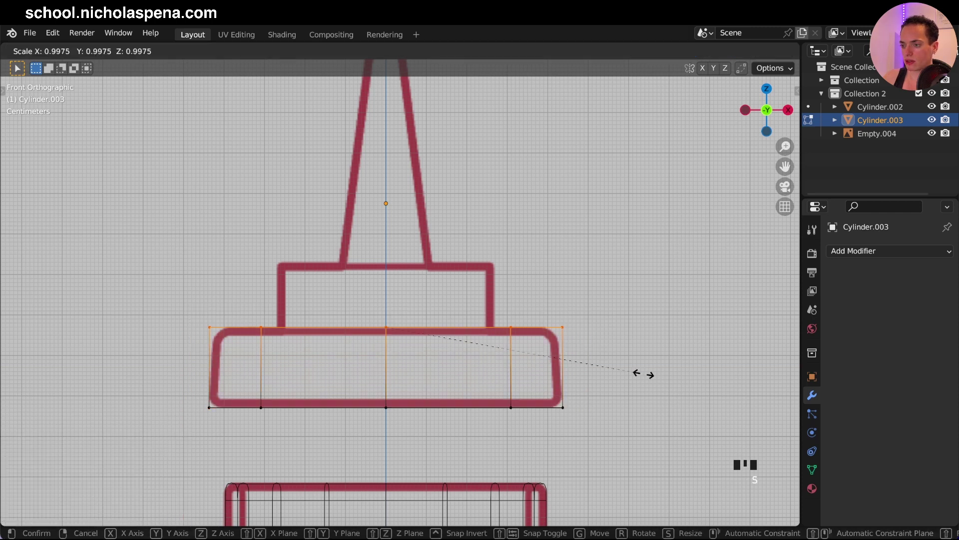
click(637, 373)
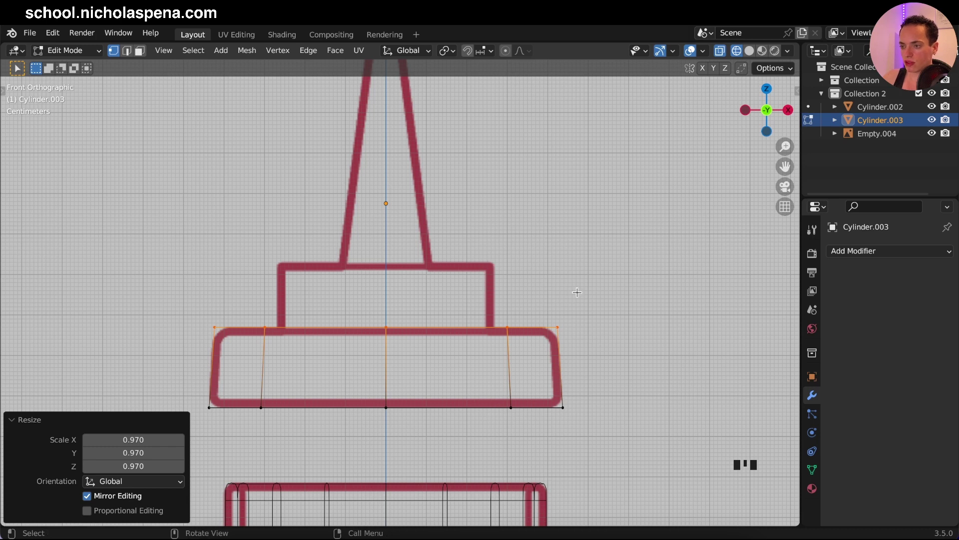
Step: Extrude the cap's top ring in place and scale it to about 0.635, matching the width of the reference's middle tier
middle_drag(580, 338, 576, 341)
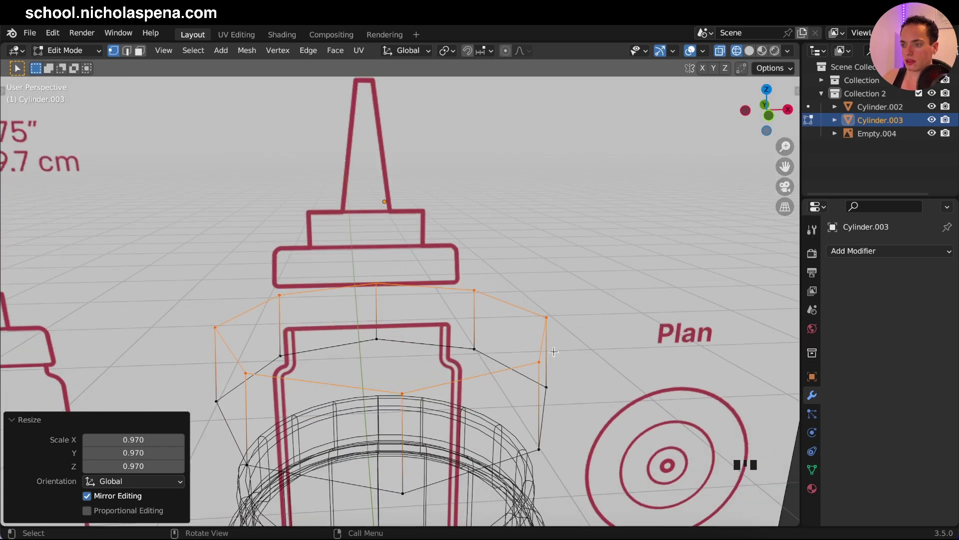
key(KP_1)
key(e)
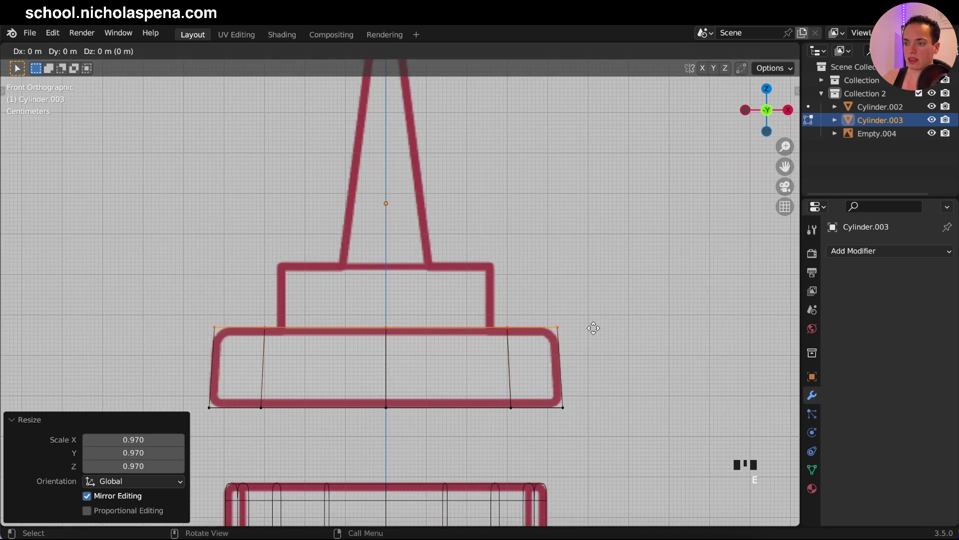
right_click(593, 328)
key(s)
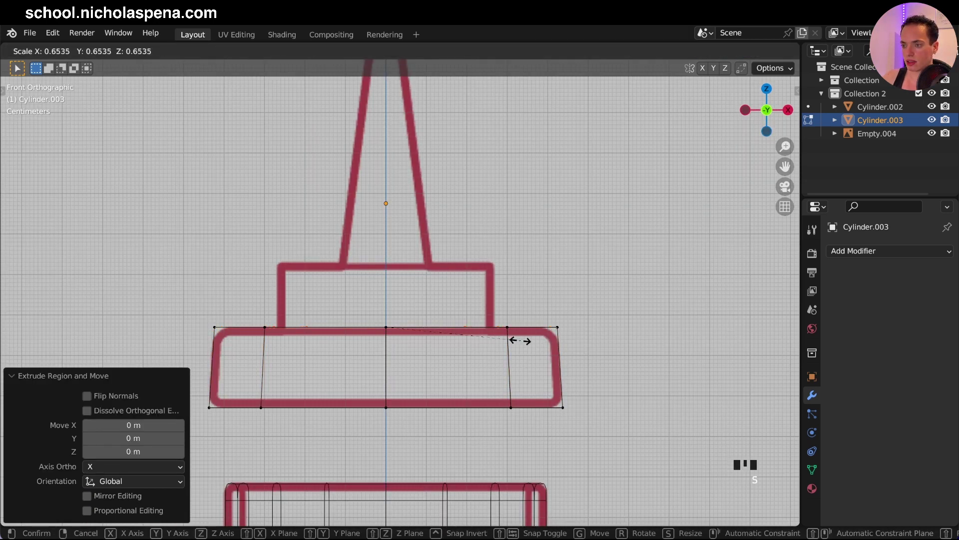
click(510, 340)
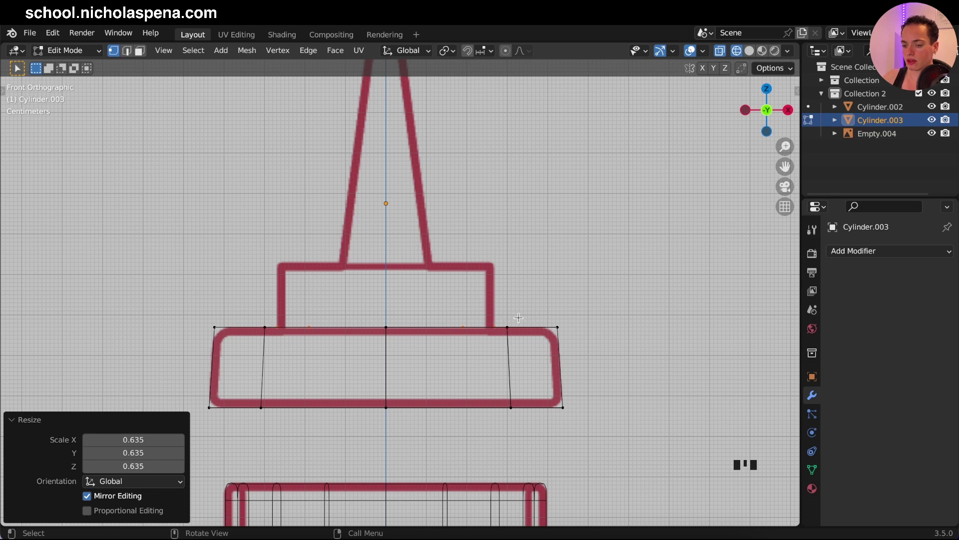
Step: Extrude the inner ring about 0.16 m up along Z to form the cap's middle tier
key(e)
key(z)
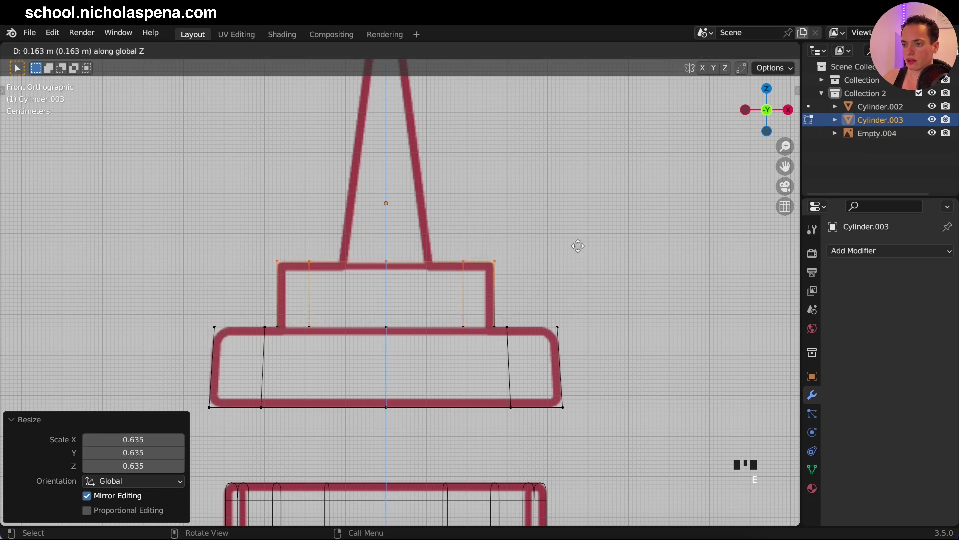
click(578, 256)
Step: Extrude the middle tier's top ring in place and scale it to about 0.435, matching the spout's base width
key(e)
right_click(593, 255)
key(s)
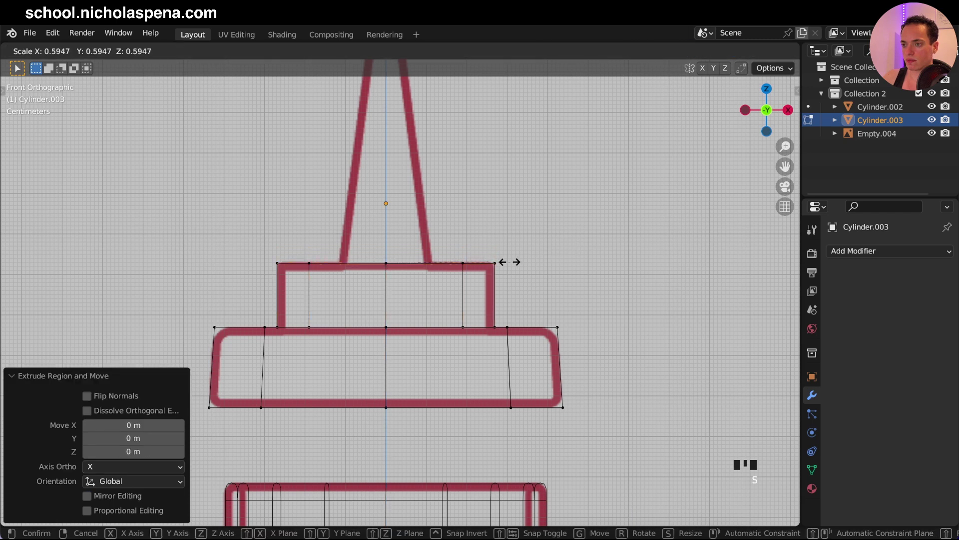
click(477, 264)
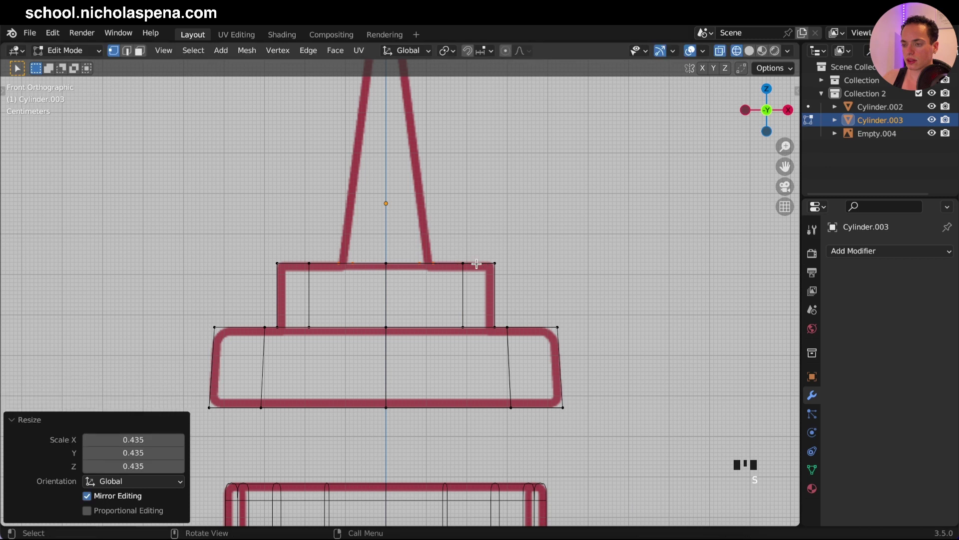
Step: Extrude the inner ring about 0.56 m up along Z to reach the tip of the reference's spout
shift+scroll(475, 264, up, 5)
key(e)
key(z)
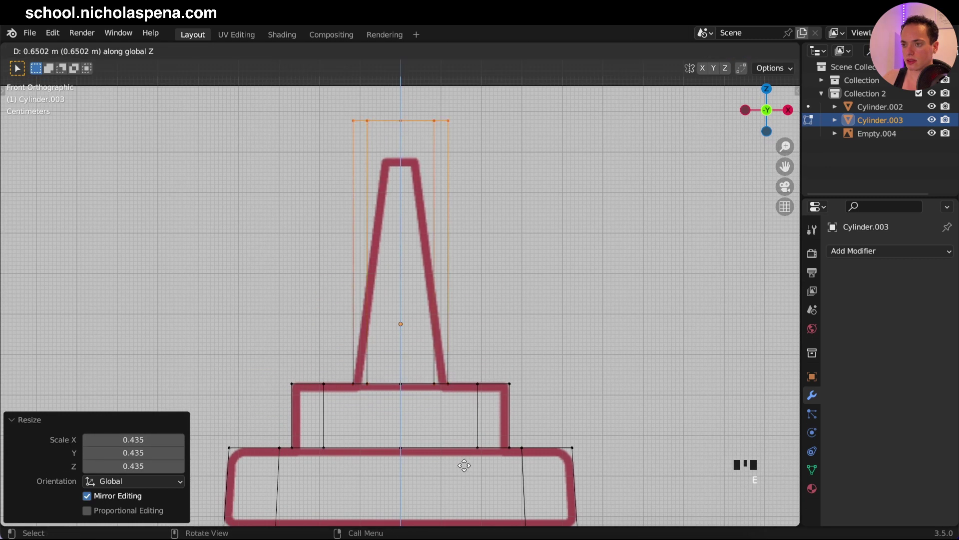
click(468, 497)
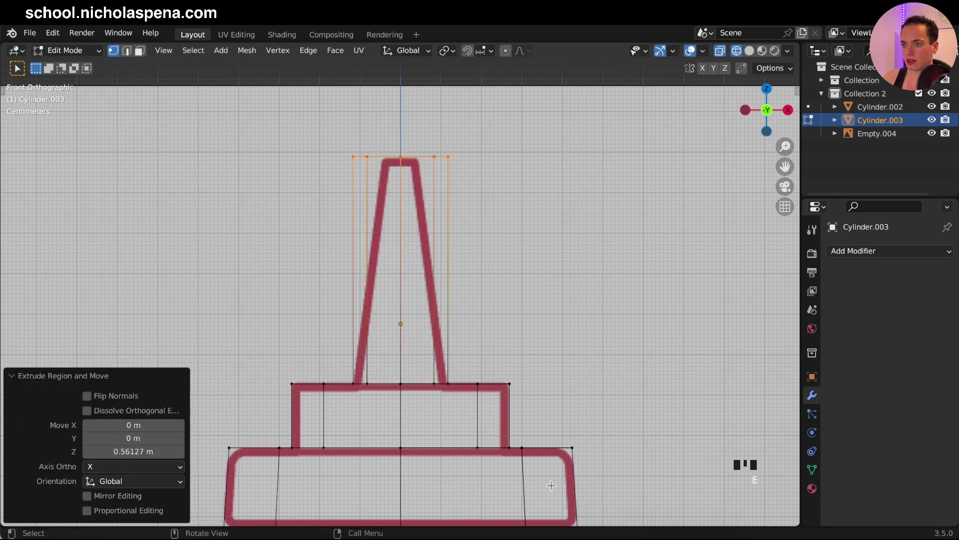
Step: Scale the spout's top ring to about 0.389 to taper it to the reference, and finish editing the mesh
key(s)
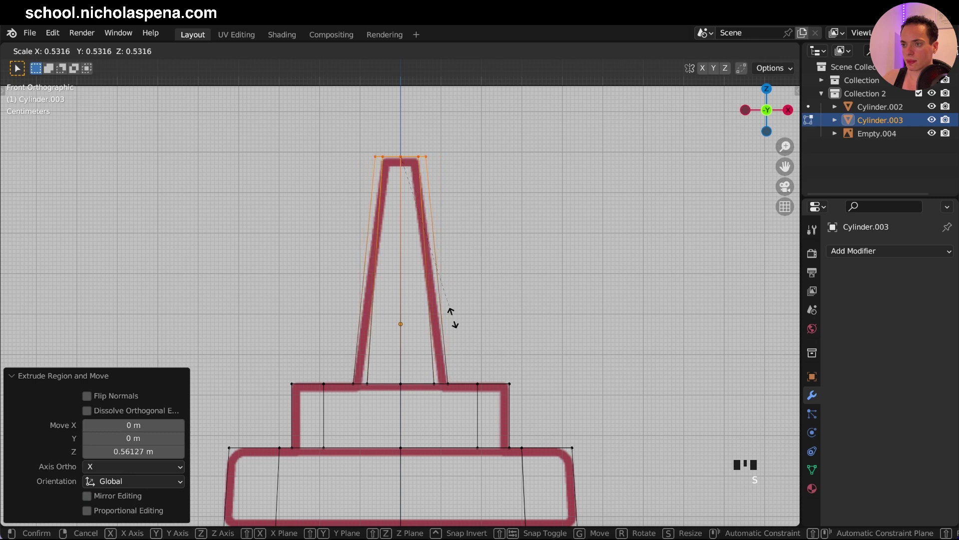
click(404, 280)
shift+scroll(542, 275, down, 4)
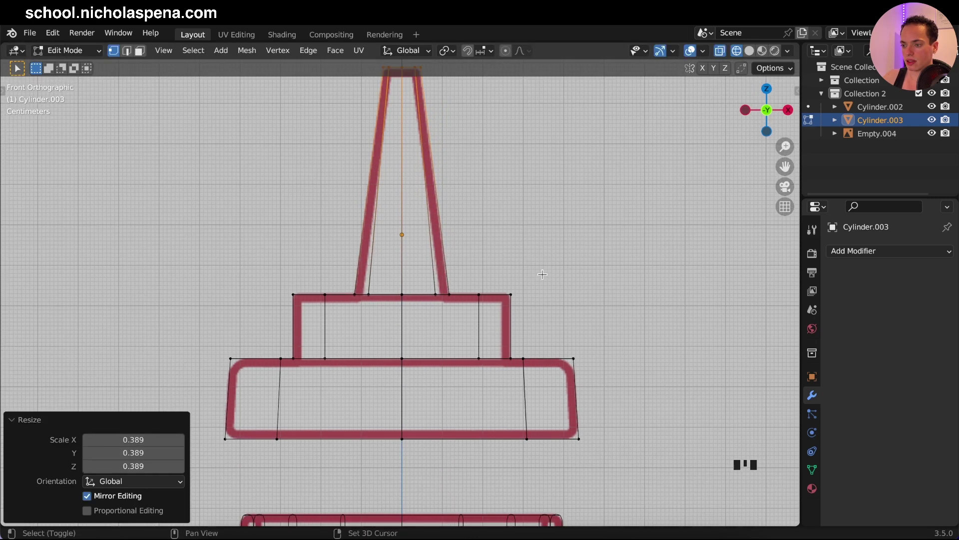
key(Tab)
scroll(543, 273, down, 2)
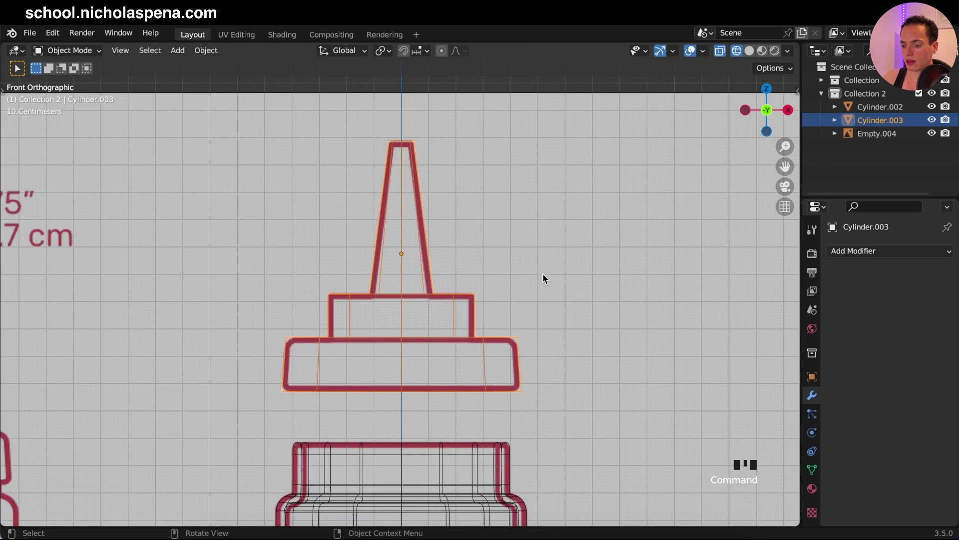
Step: Apply the scale transform to the cap object
click(812, 376)
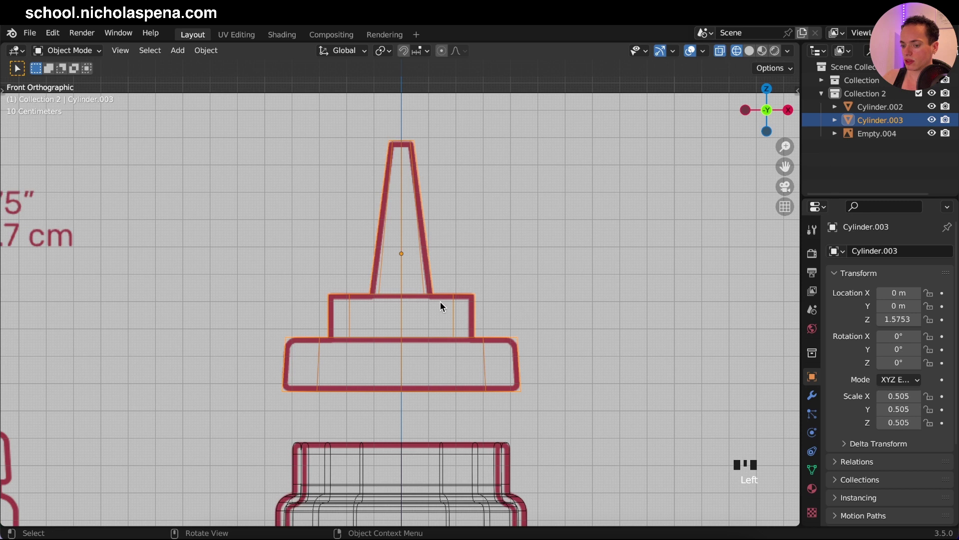
key(ctrl+a)
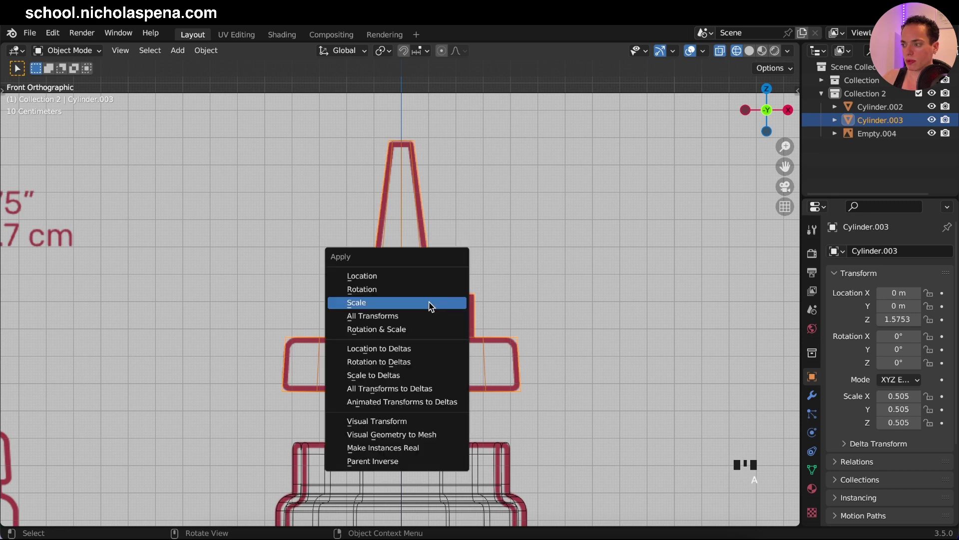
click(428, 305)
click(812, 395)
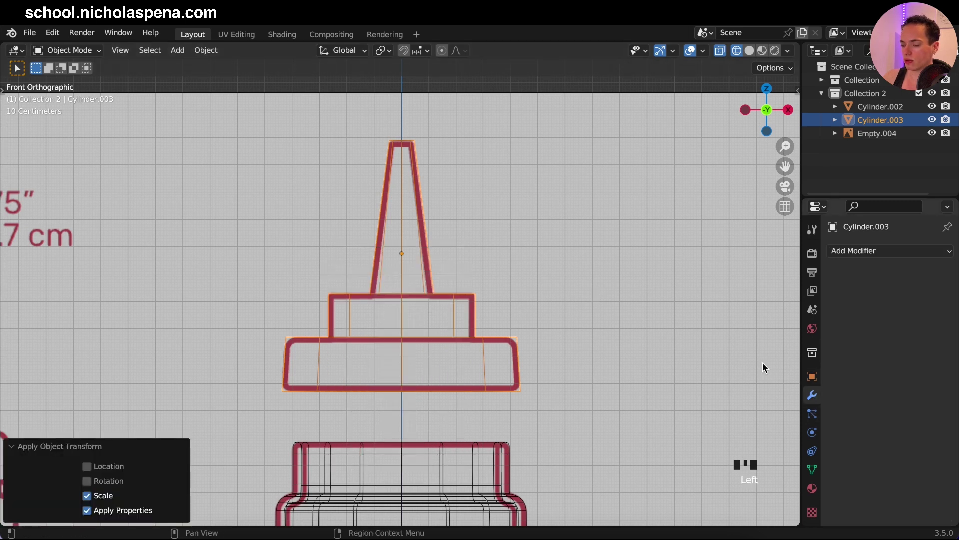
Step: Add a Solidify modifier to the cap
mouse_move(568, 298)
middle_down()
mouse_move(594, 304)
mouse_move(579, 301)
middle_up()
key(KP_1)
click(886, 250)
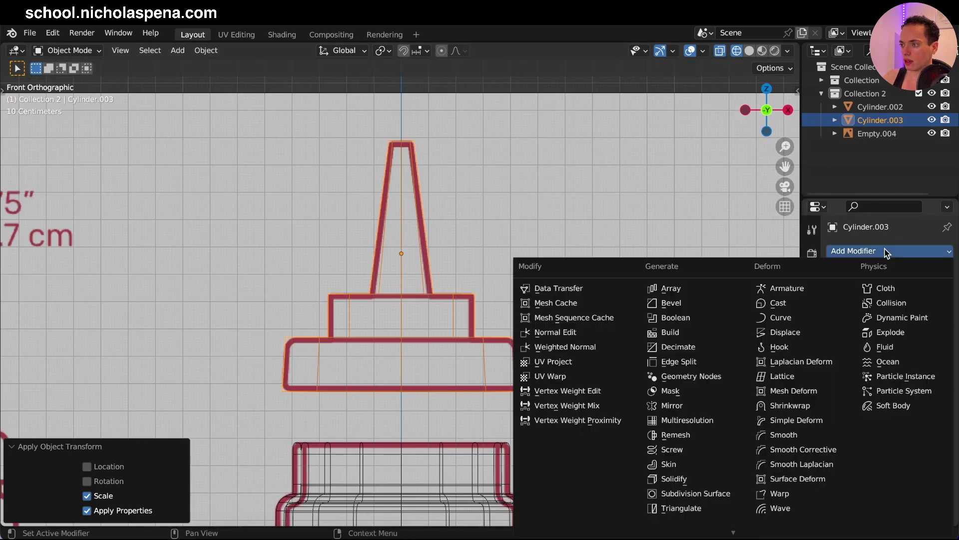
click(689, 477)
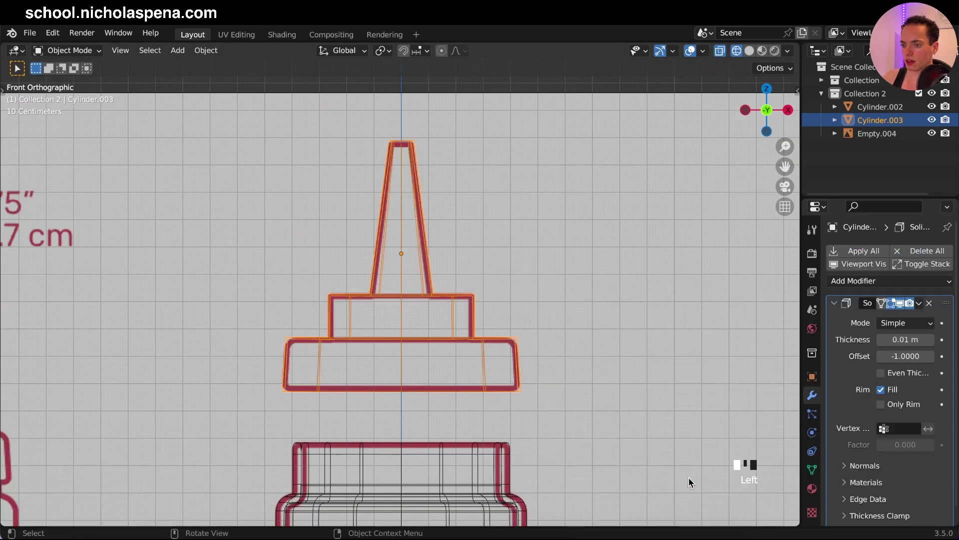
super+scroll(601, 331, up, 3)
super+scroll(600, 331, down, 3)
shift+scroll(600, 331, down, 4)
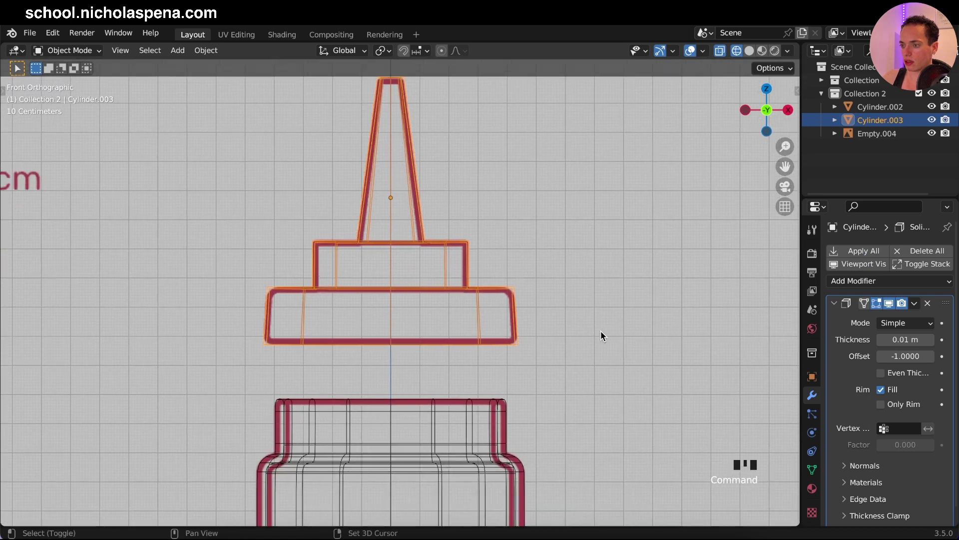
Step: Enable Even Thickness on the cap's Solidify modifier and set its thickness to 0.02 m
click(882, 373)
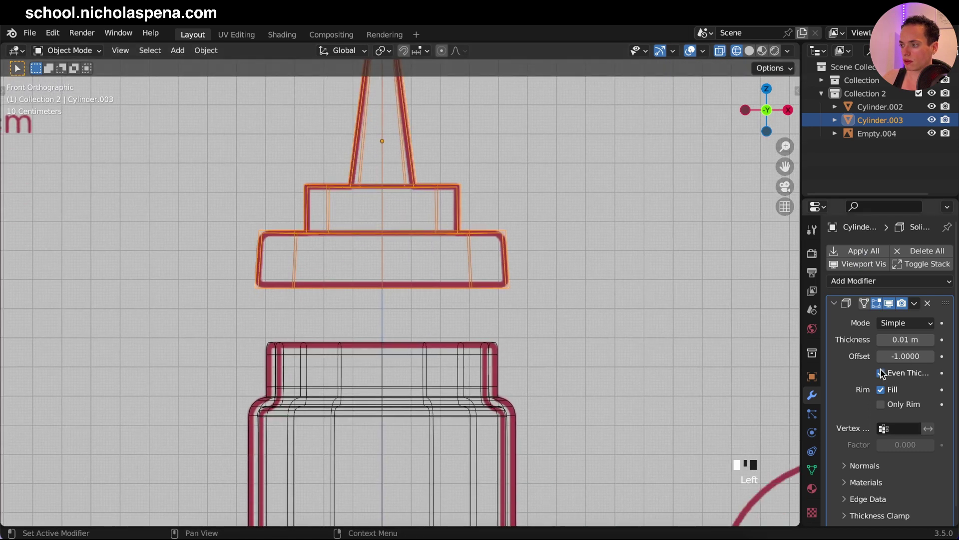
click(930, 341)
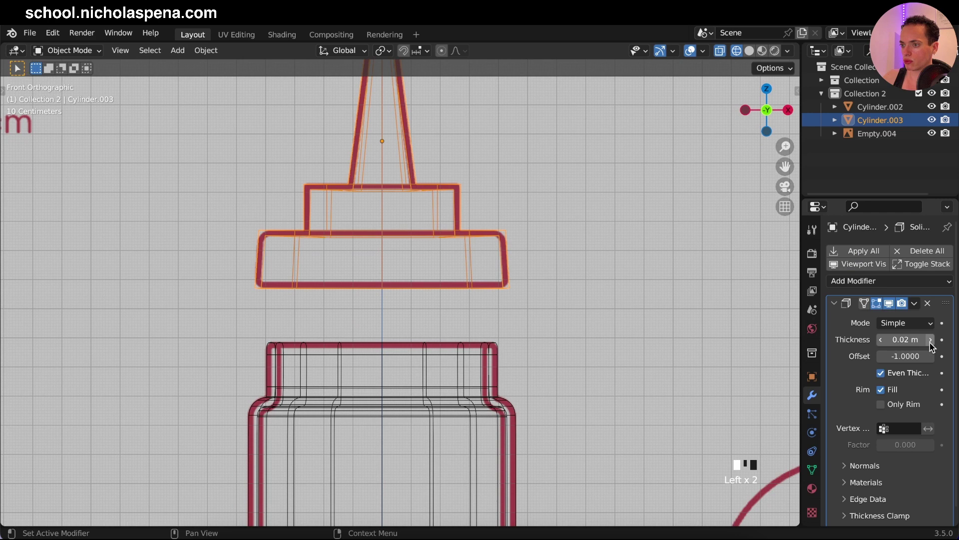
scroll(636, 266, up, 2)
ctrl+scroll(637, 266, down, 1)
shift+scroll(636, 266, down, 3)
shift+scroll(636, 266, up, 4)
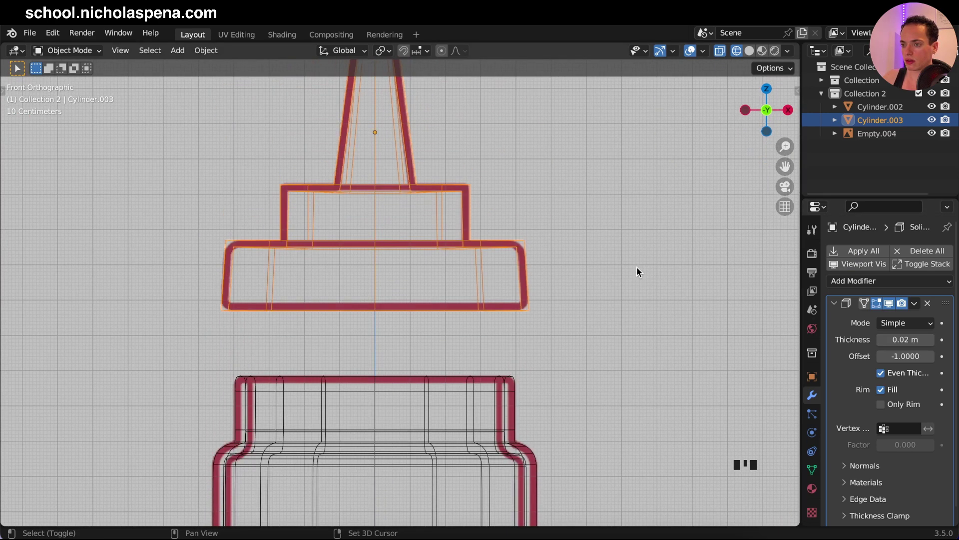
scroll(637, 268, up, 2)
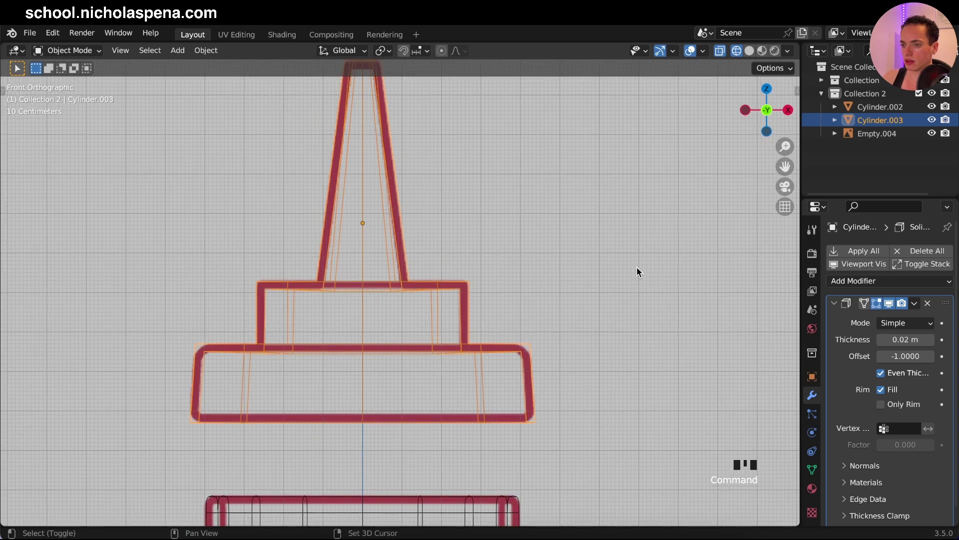
shift+scroll(633, 268, up, 2)
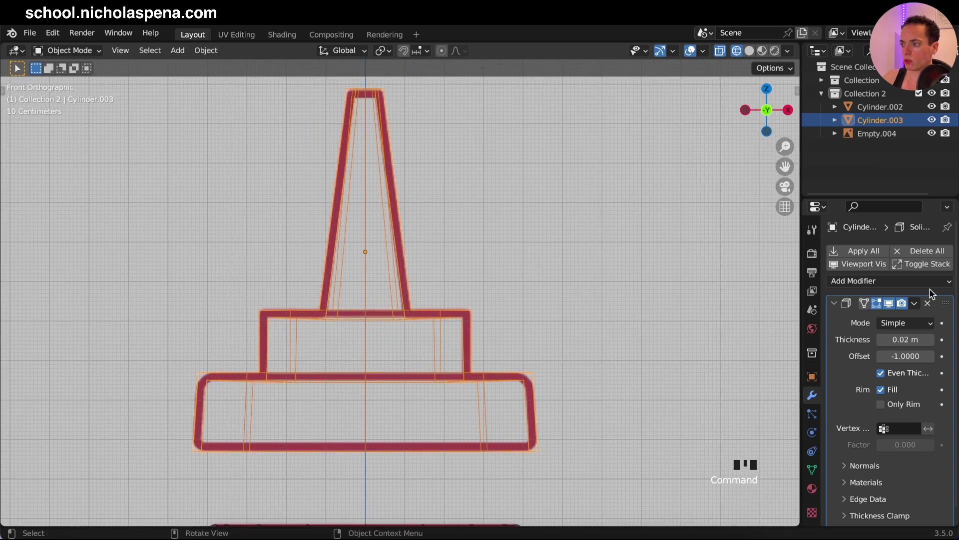
Step: Add a Subdivision Surface modifier to the cap after Solidify
click(834, 303)
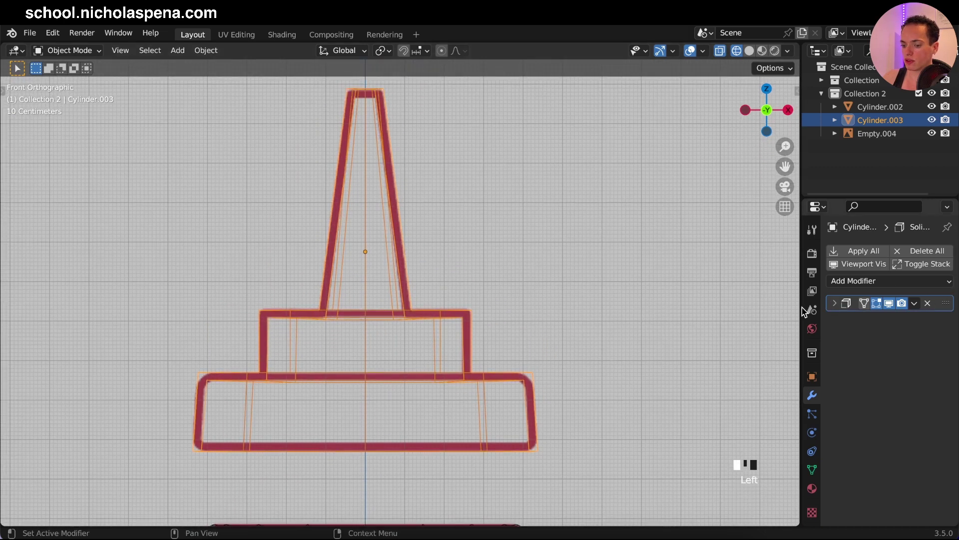
click(884, 280)
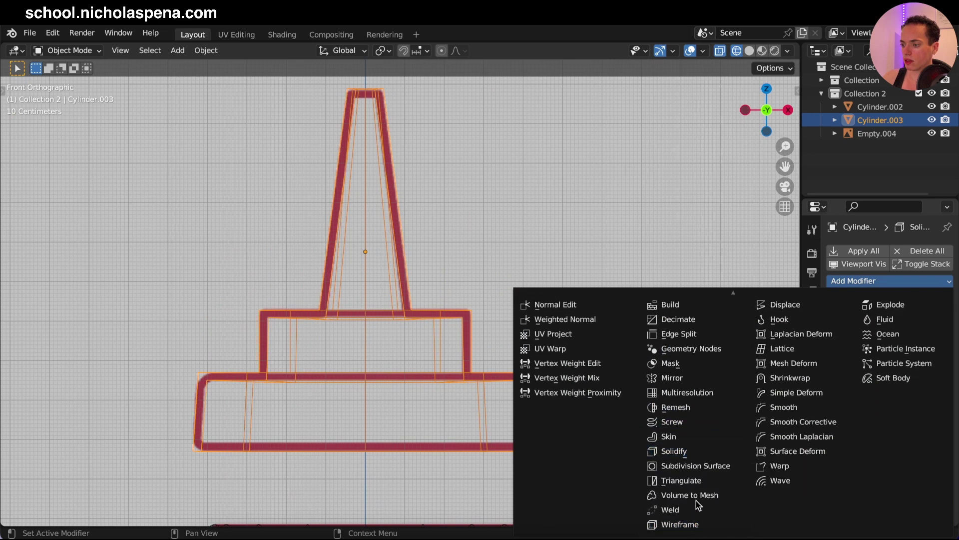
click(690, 461)
shift+scroll(639, 406, down, 8)
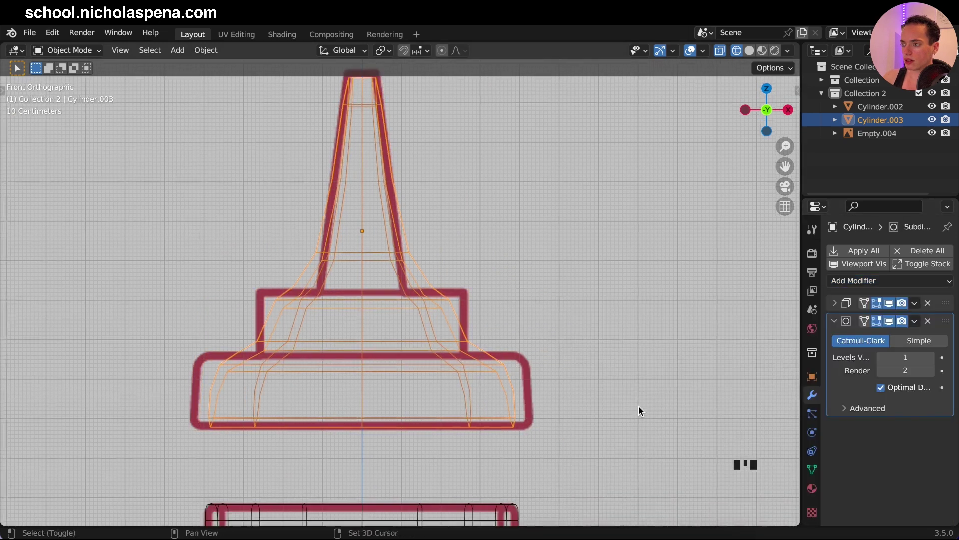
Step: Select the bottle body and show the scene in solid shading with X-ray off
click(493, 318)
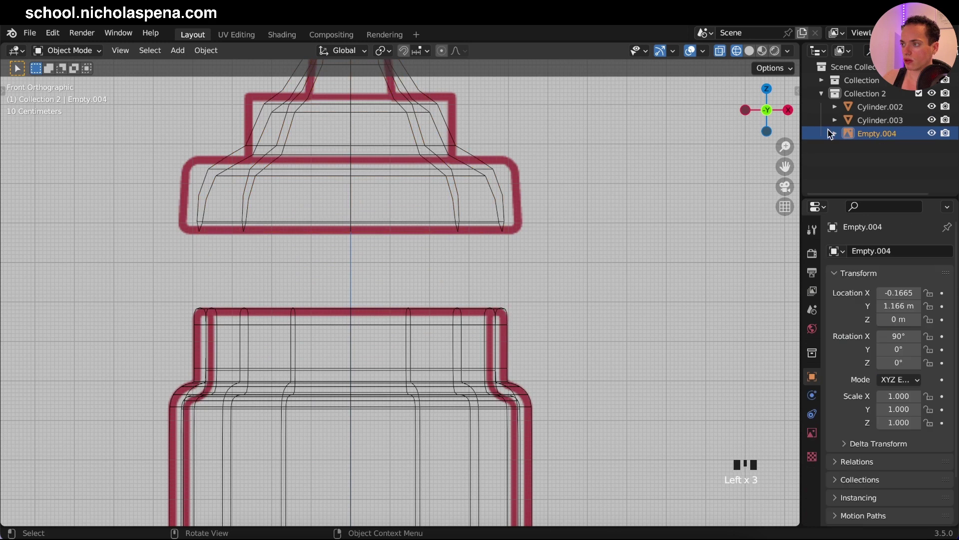
click(875, 108)
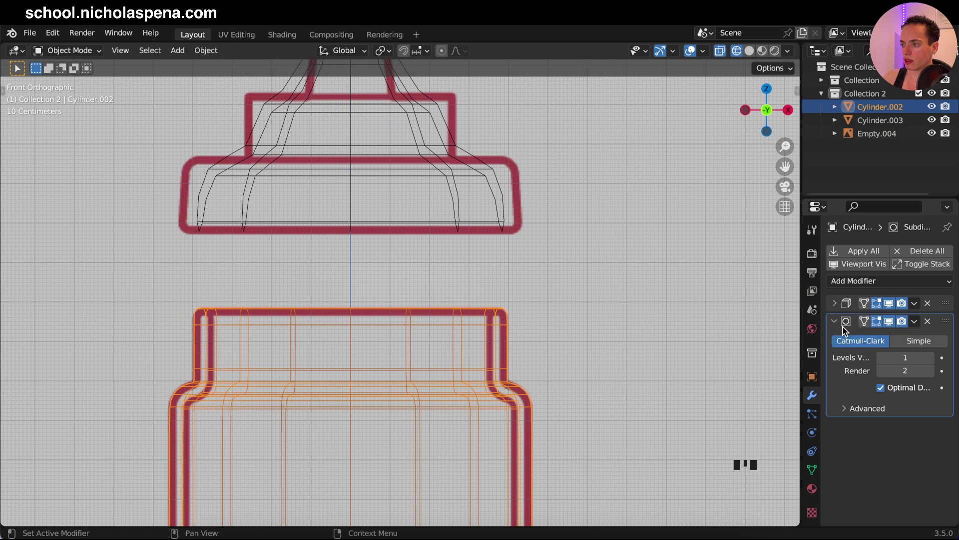
click(749, 50)
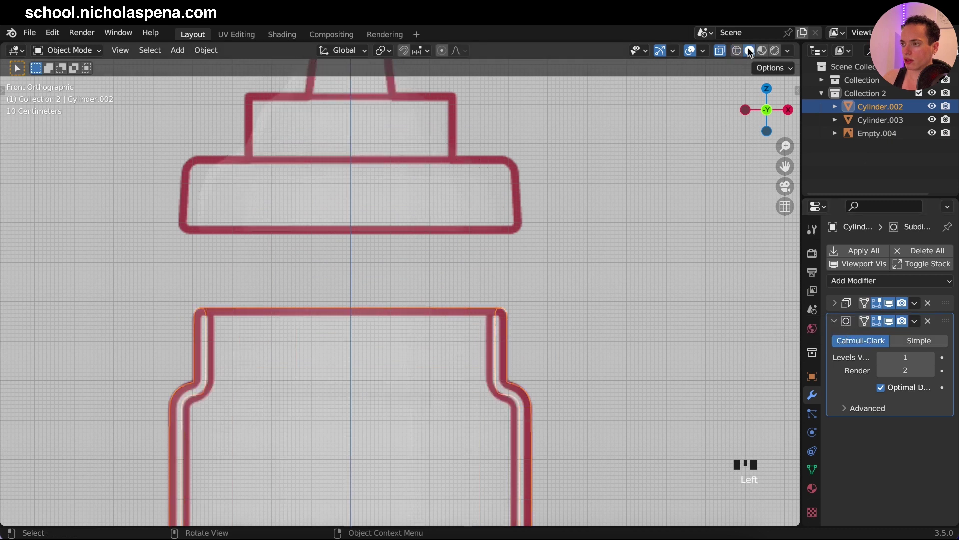
click(720, 51)
middle_drag(485, 370, 486, 370)
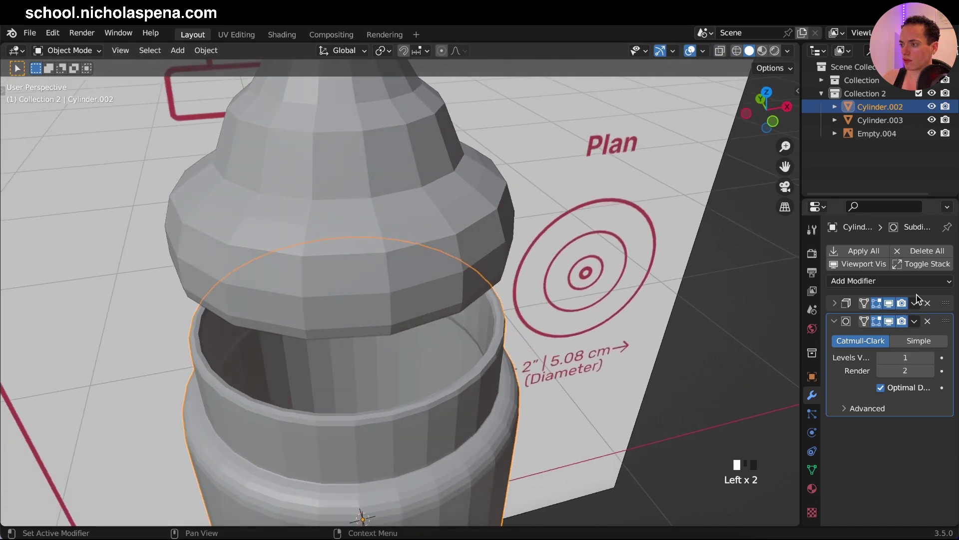
Step: Move the bottle body's Subdivision Surface modifier above Solidify, comparing the neck rim with both modifier orders
drag(940, 304, 931, 415)
middle_drag(657, 383, 574, 307)
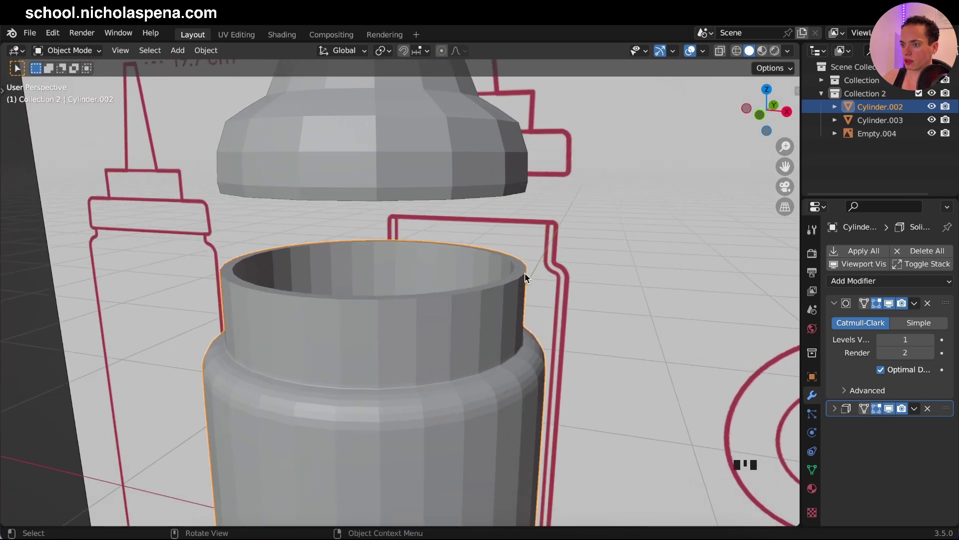
scroll(520, 276, up, 2)
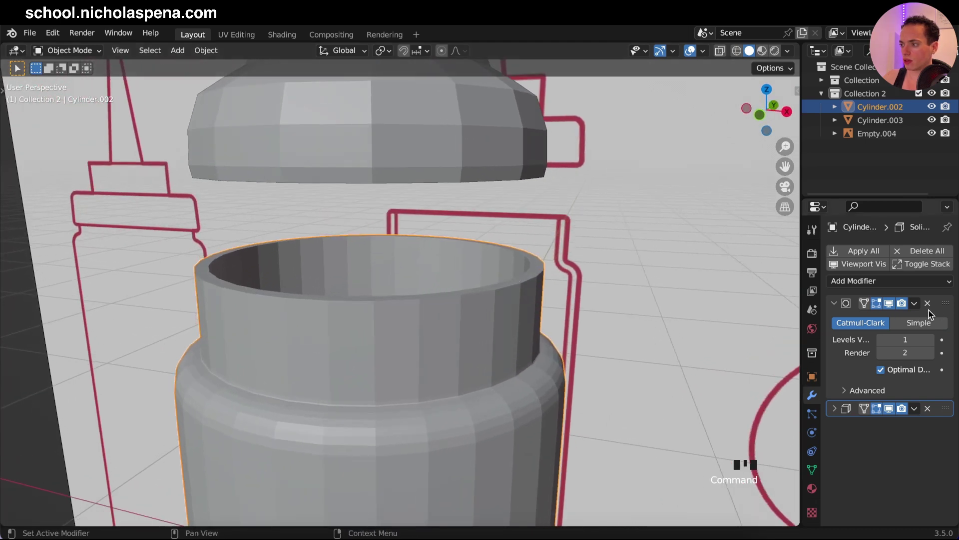
drag(944, 305, 936, 450)
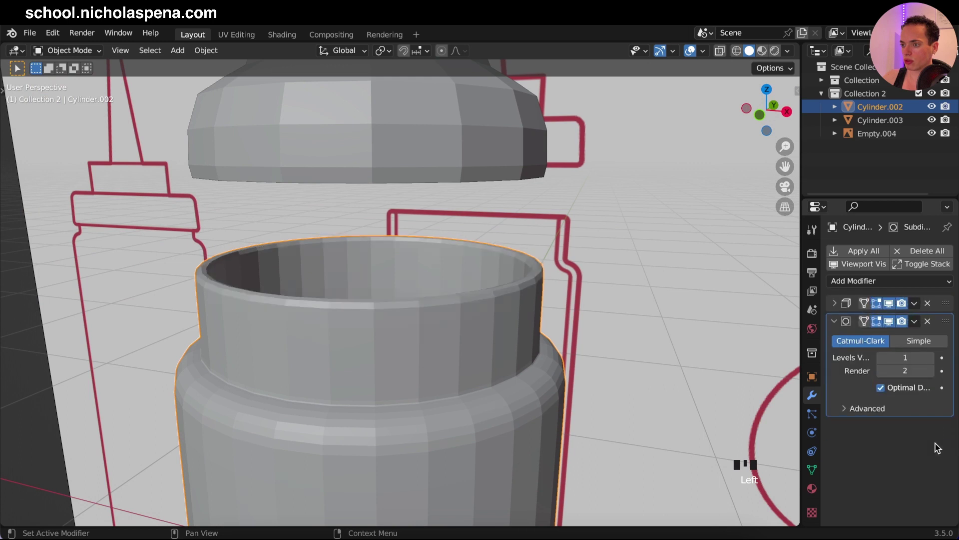
drag(947, 324, 946, 297)
middle_drag(578, 381, 565, 367)
shift+middle_drag(560, 160, 577, 236)
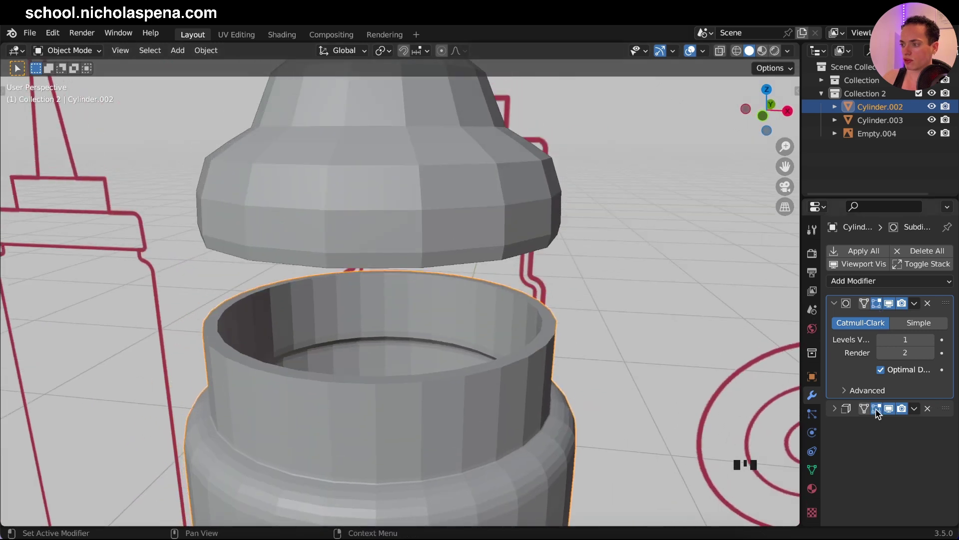
Step: Move the cap's Subdivision Surface modifier above Solidify and save the file
click(513, 181)
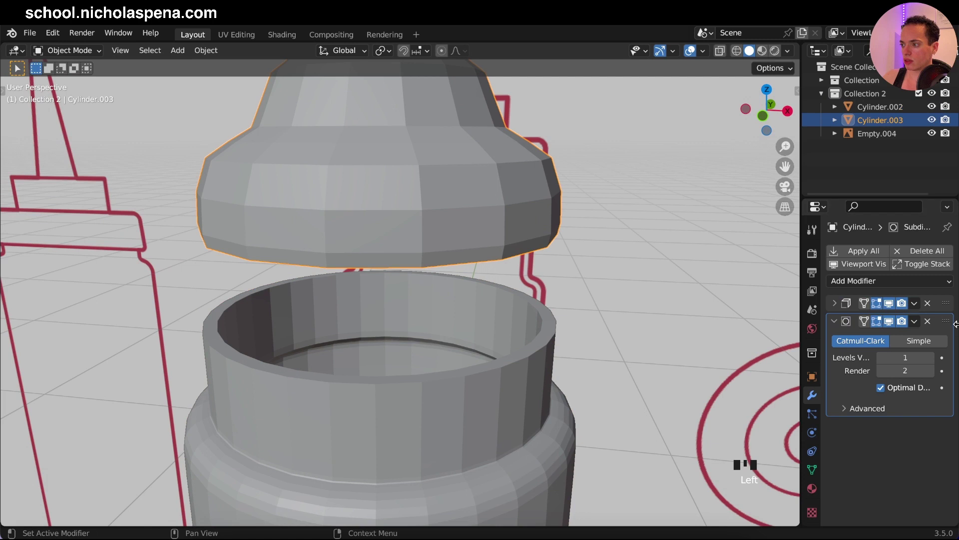
drag(945, 321, 946, 243)
super+middle_drag(558, 243, 524, 263)
scroll(538, 274, down, 2)
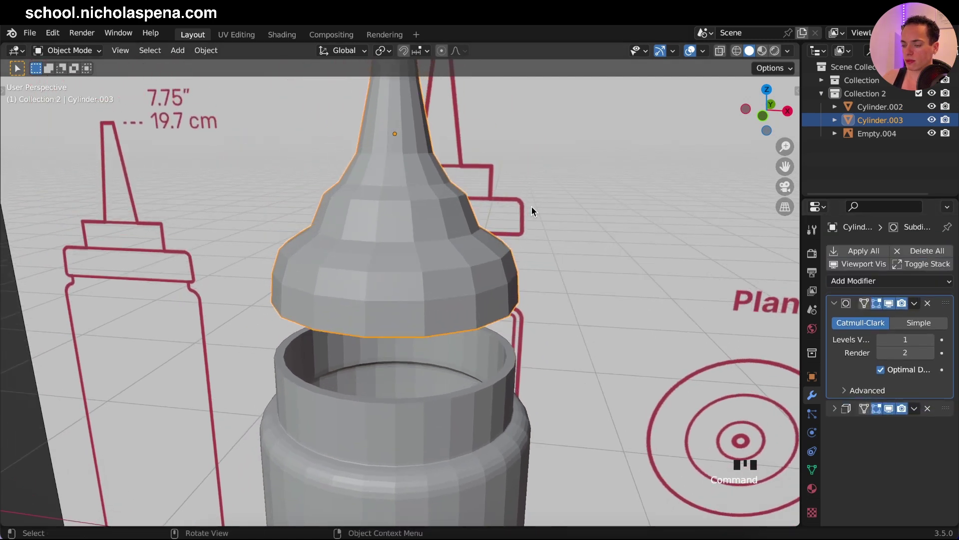
middle_drag(452, 213, 440, 180)
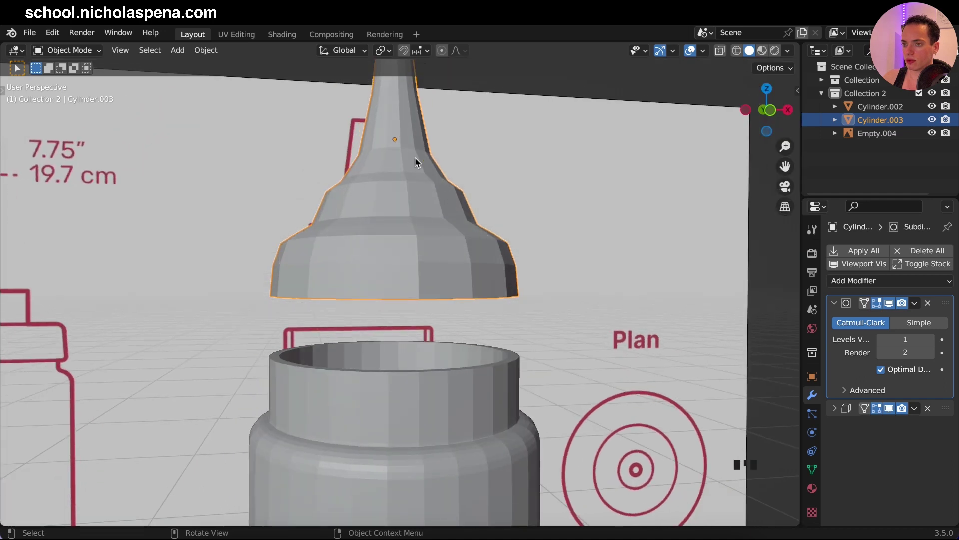
key(ctrl+s)
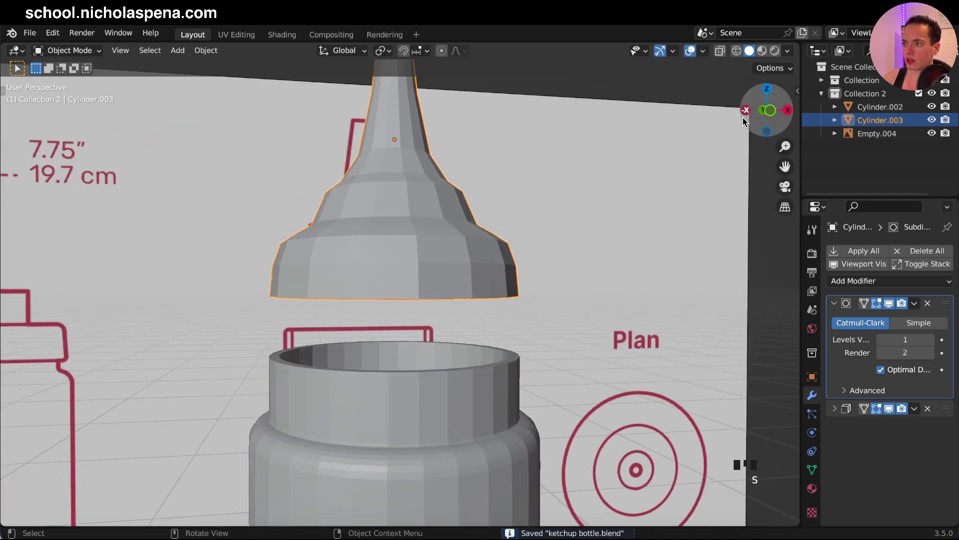
Step: Add an edge loop around the cap's lower tier, slid slightly below its mid-height with an edge slide of about 0.15
middle_drag(548, 179, 435, 269)
key(1)
key(Tab)
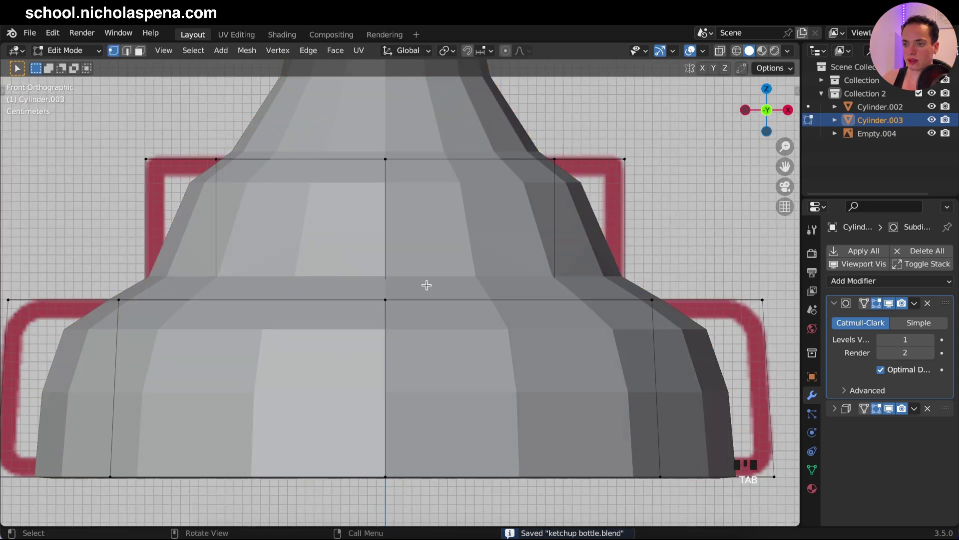
scroll(427, 282, down, 3)
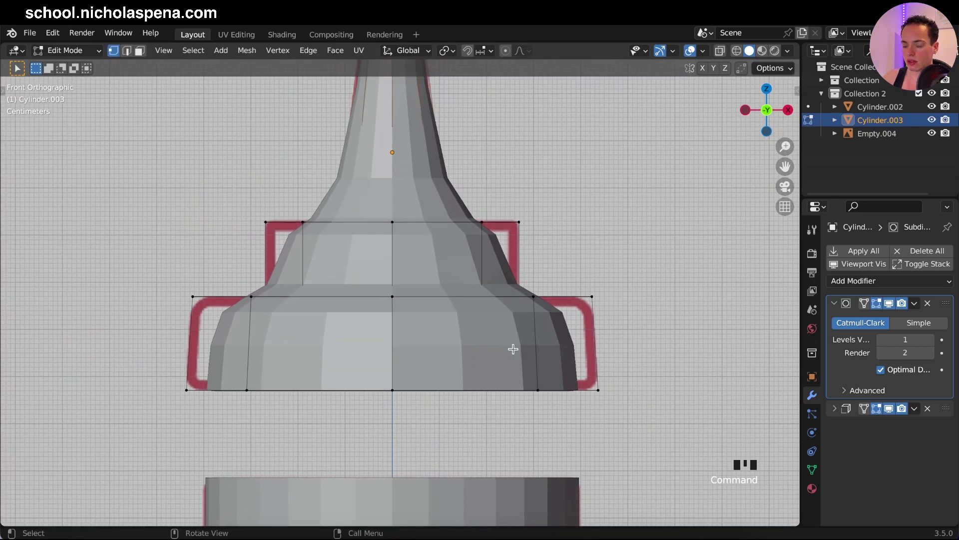
key(ctrl+r)
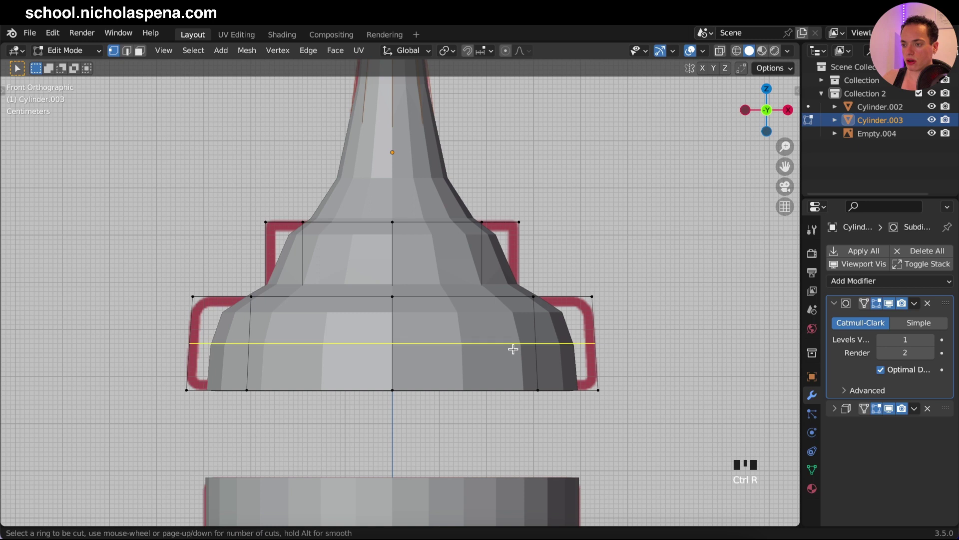
click(560, 339)
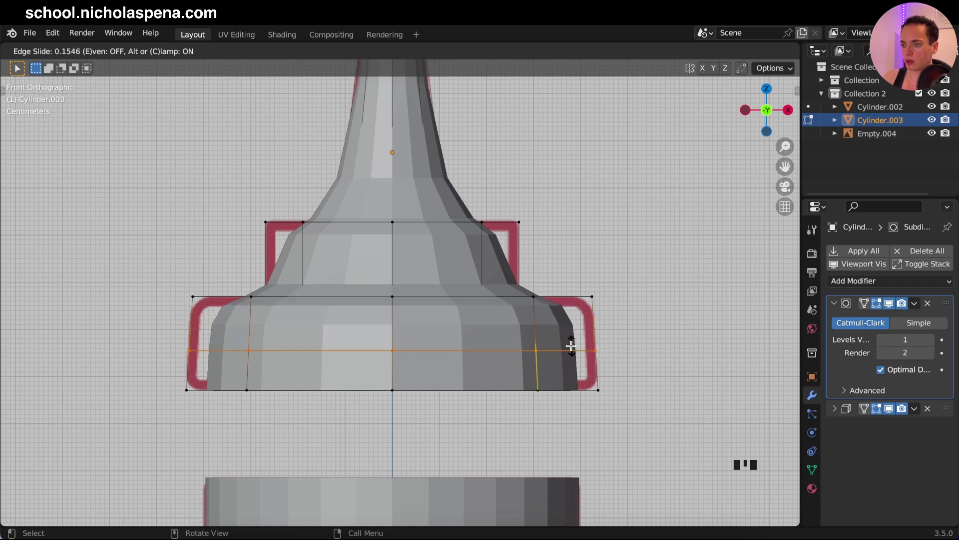
click(571, 345)
alt+click(568, 296)
scroll(616, 293, up, 1)
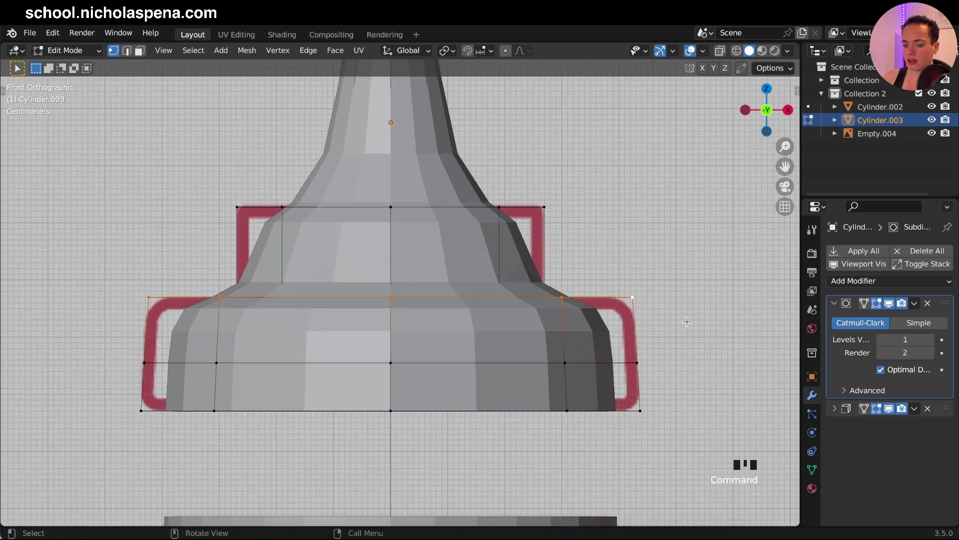
key(ctrl+b)
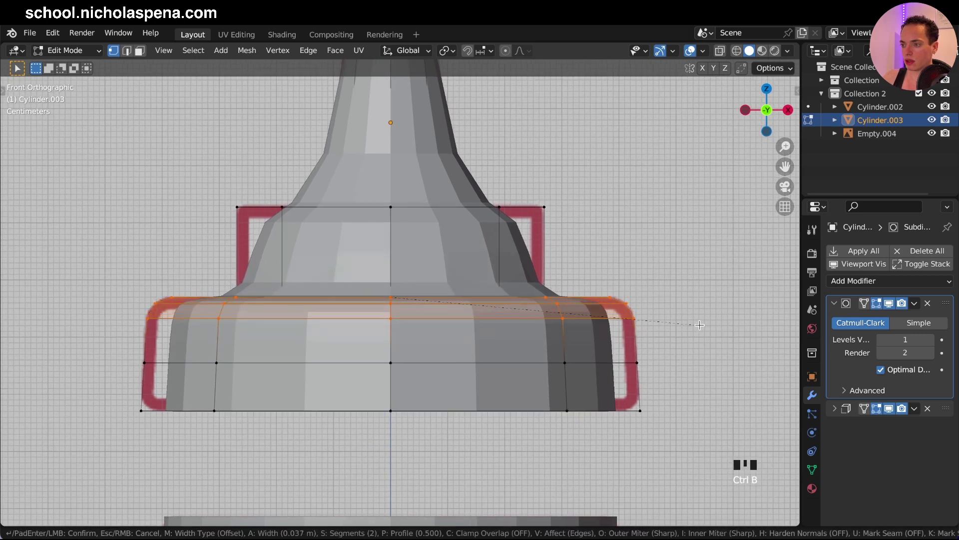
right_click(700, 325)
Step: Scale the entire cap mesh to 1.109 in X and Y, leaving Z locked, to widen the tiers toward the reference outline
shift+middle_drag(529, 235, 512, 268)
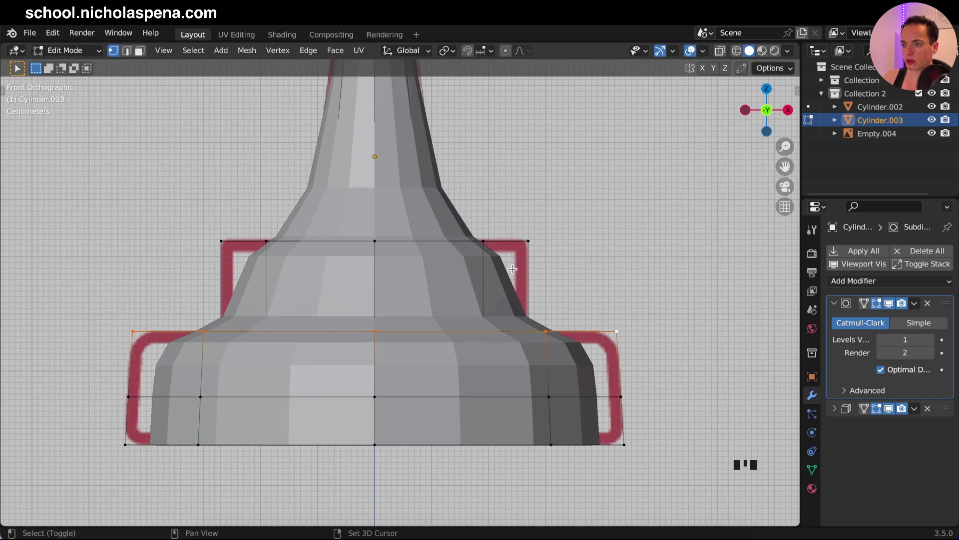
key(a)
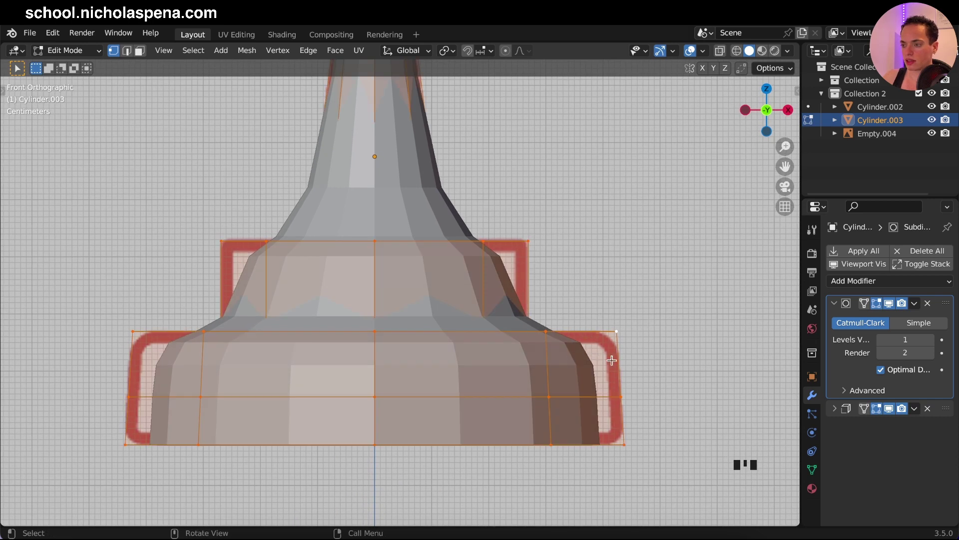
key(s)
key(shift+z)
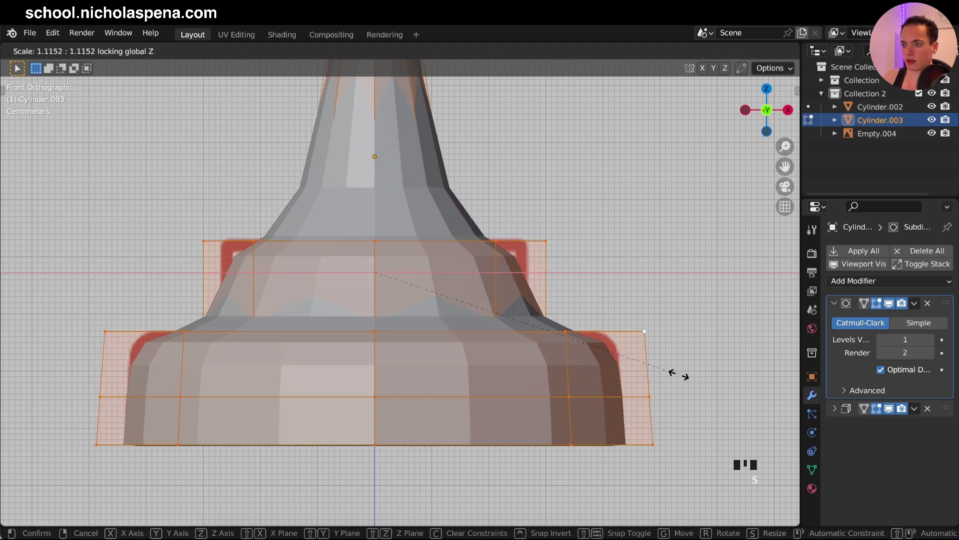
click(665, 374)
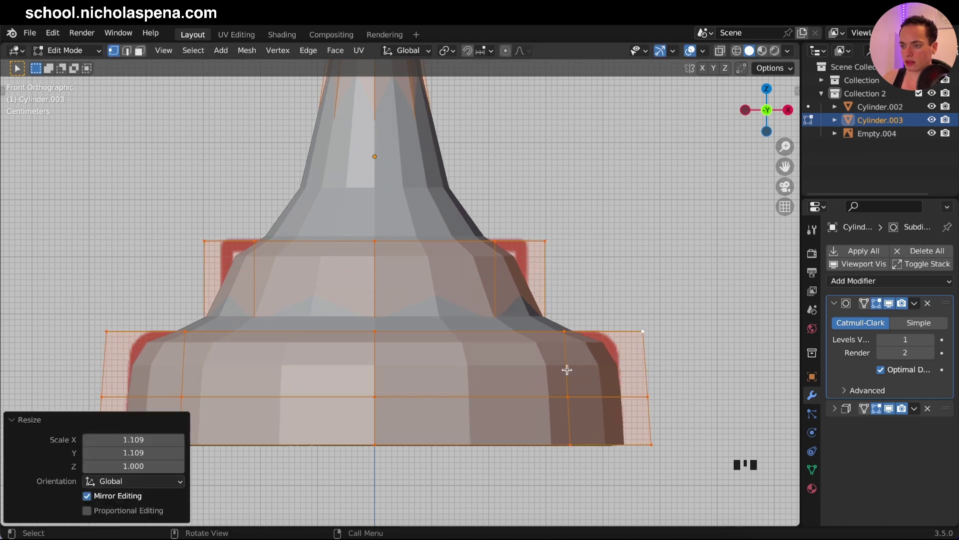
Step: Check the cap's object scale values and examine its widened tiers in perspective and front views
shift+middle_drag(567, 369, 514, 355)
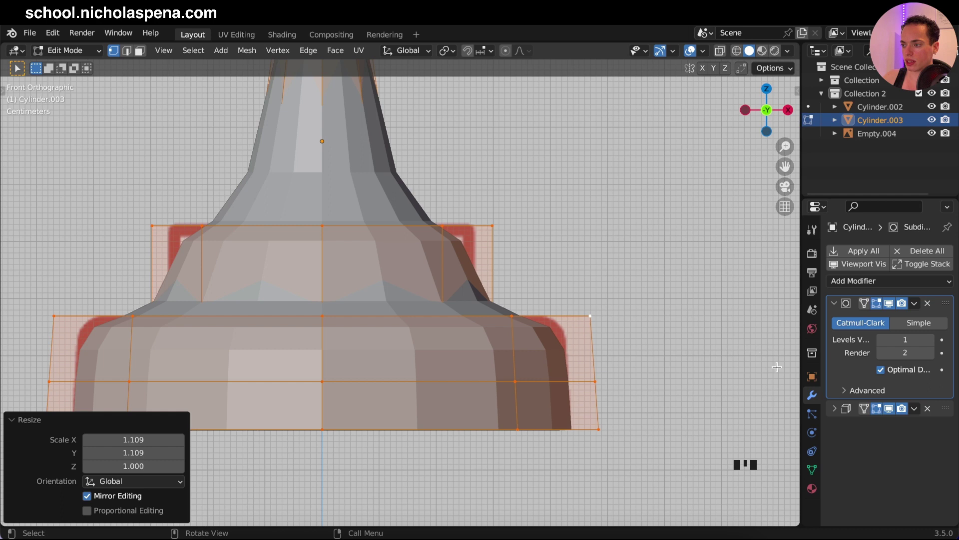
click(812, 377)
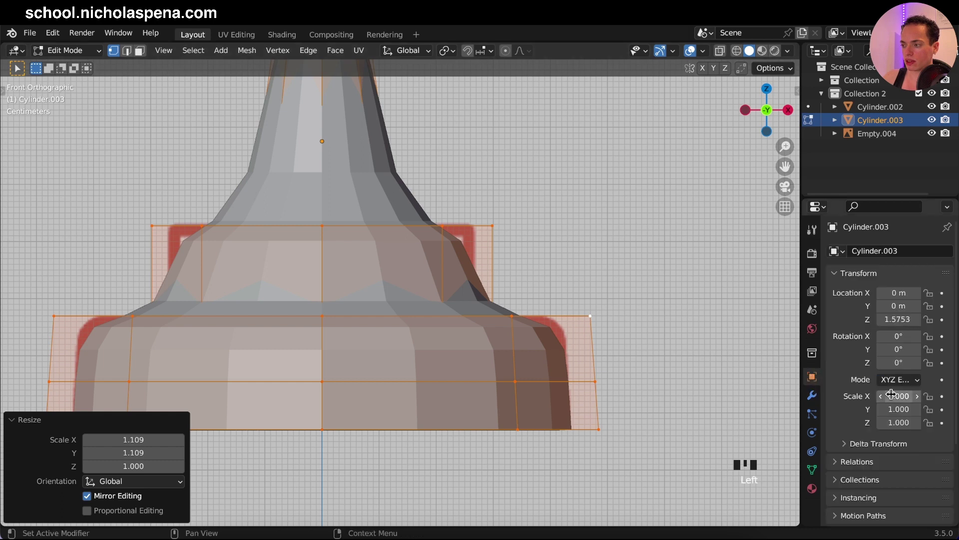
key(Tab)
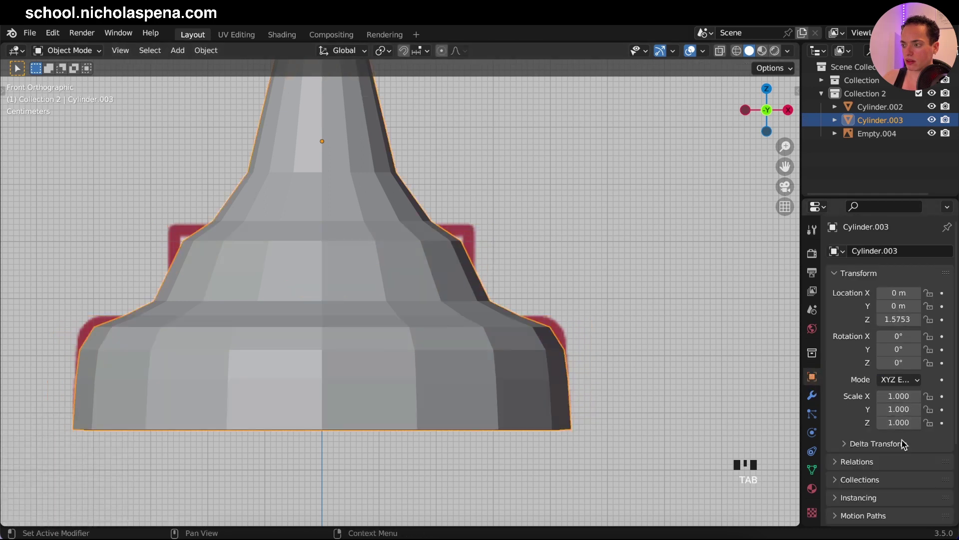
key(Tab)
scroll(537, 328, up, 2)
middle_drag(537, 327, 479, 235)
click(491, 243)
shift+scroll(492, 243, down, 3)
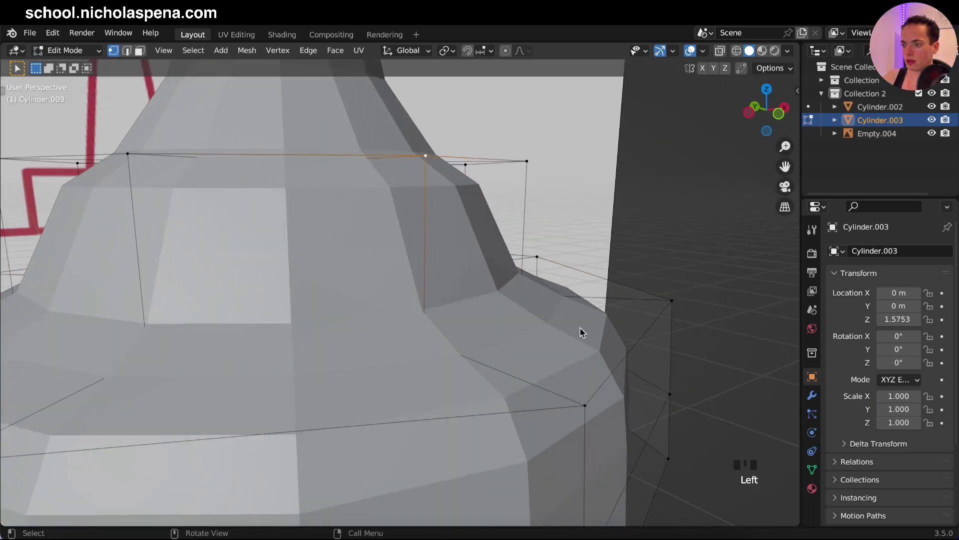
super+scroll(580, 327, down, 3)
key(KP_1)
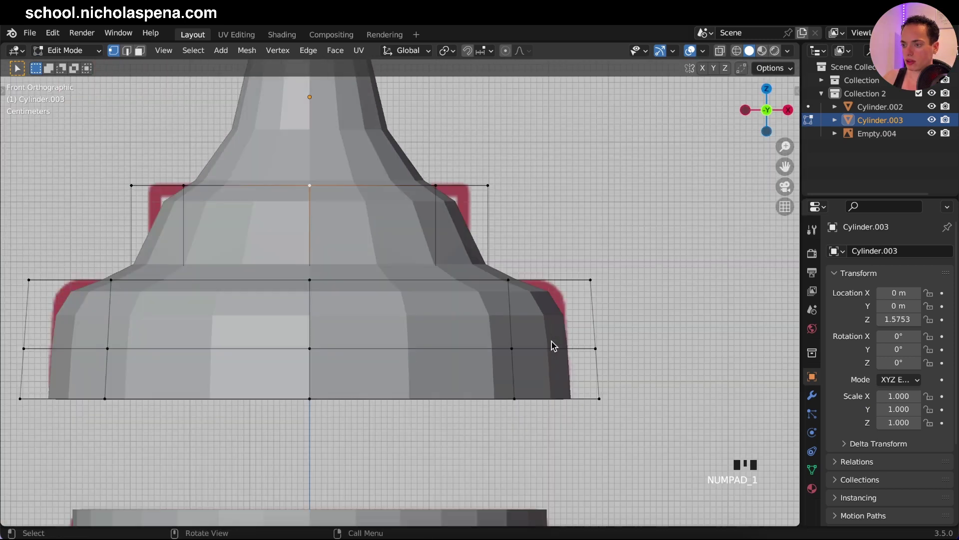
Step: Bevel the lower tier's upper outer edge loop with a width of 0.0478 m and 3 segments
click(549, 278)
alt+click(549, 278)
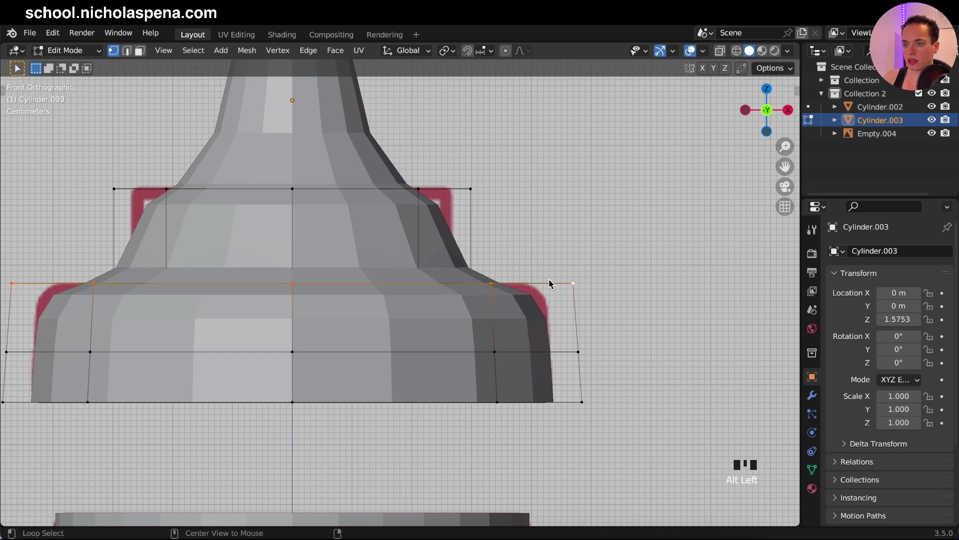
scroll(596, 283, up, 1)
key(ctrl+b)
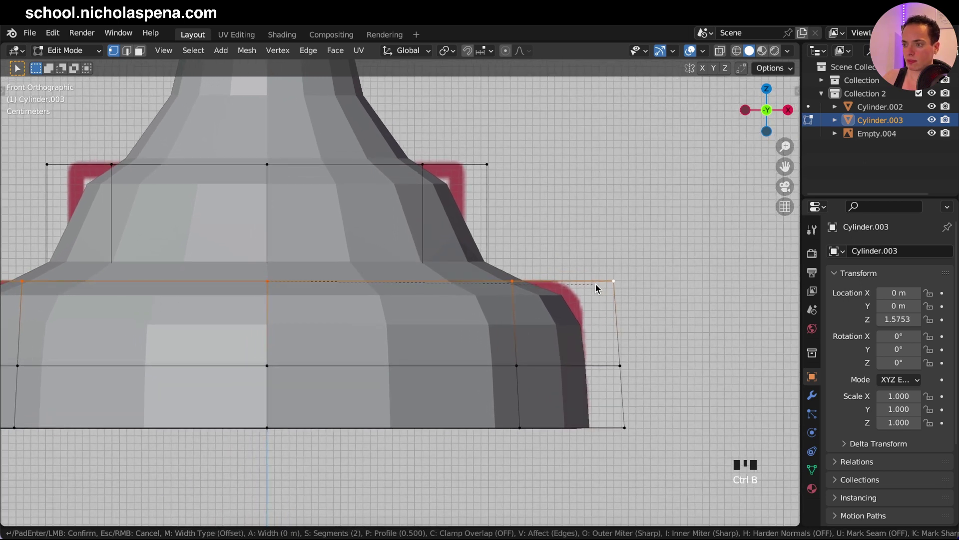
scroll(617, 284, down, 1)
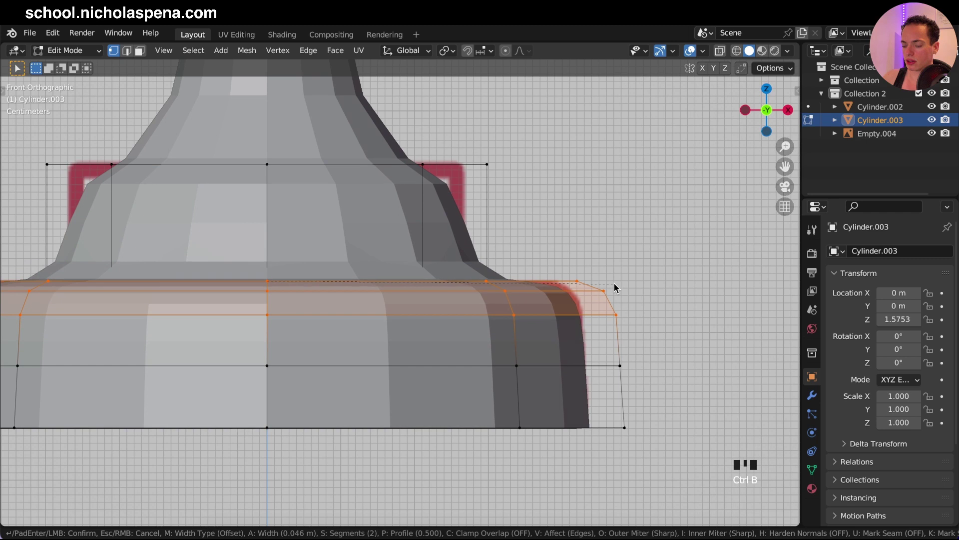
scroll(614, 283, up, 1)
scroll(614, 283, up, 1)
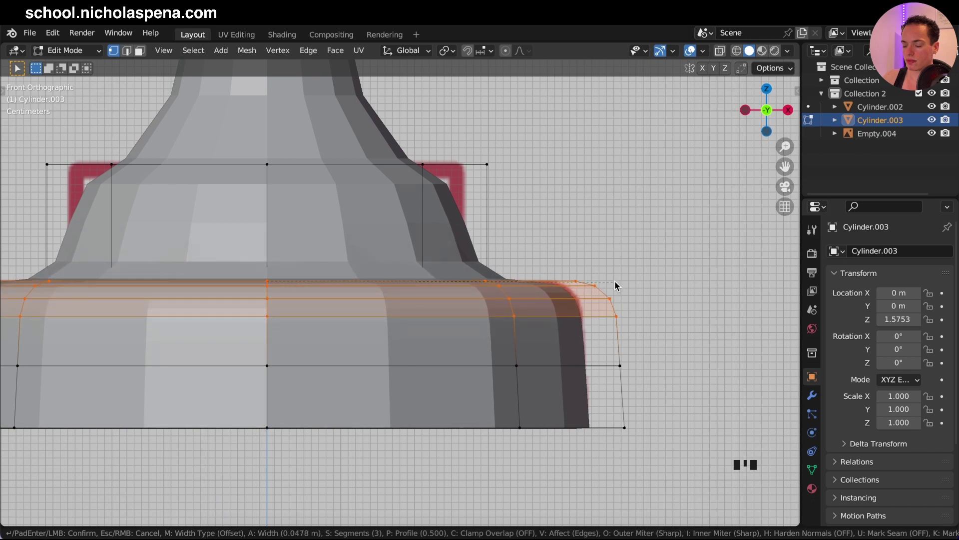
click(553, 284)
Step: Compare the bevelled lower tier with the reference drawing using X-ray, return to solid display and save the file
middle_drag(553, 285, 490, 275)
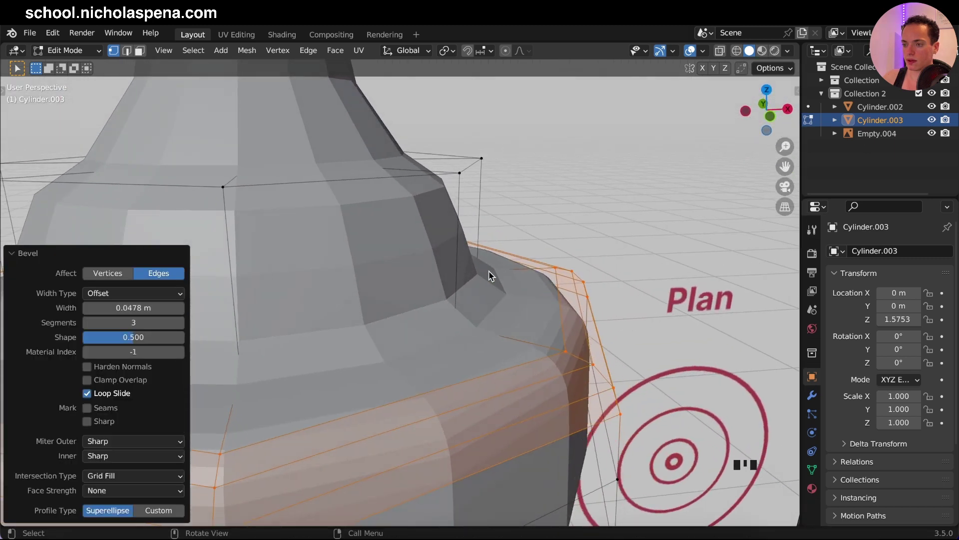
key(KP_1)
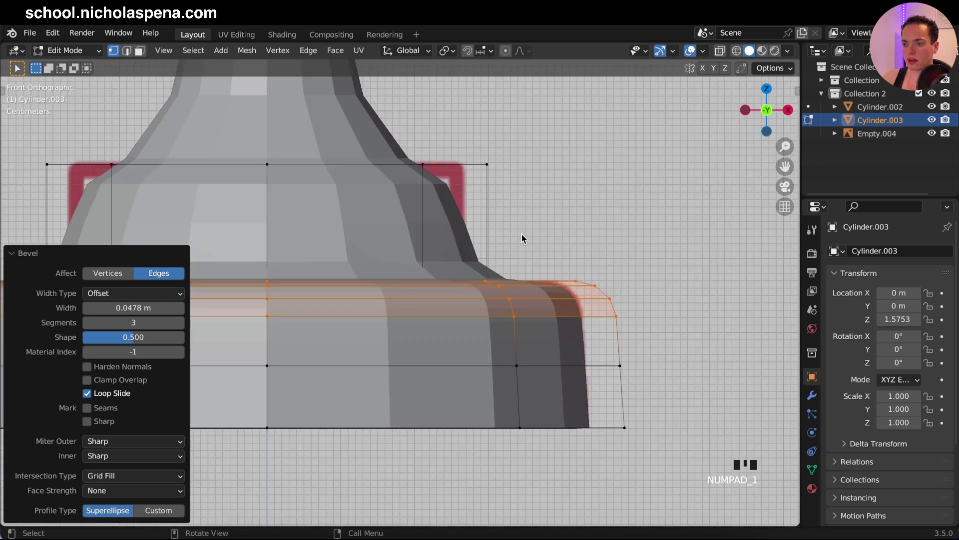
key(alt+z)
ctrl+scroll(520, 232, up, 5)
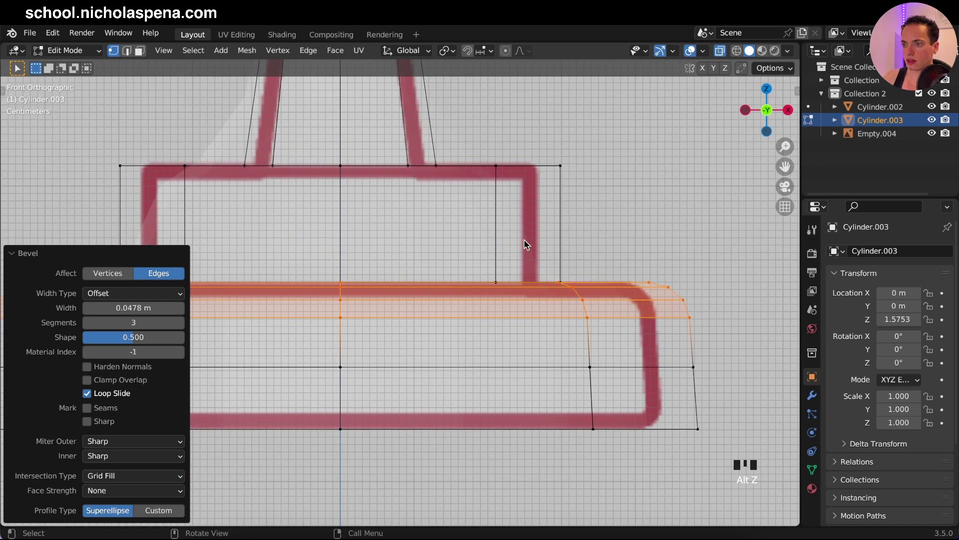
click(17, 257)
shift+middle_drag(460, 226, 513, 266)
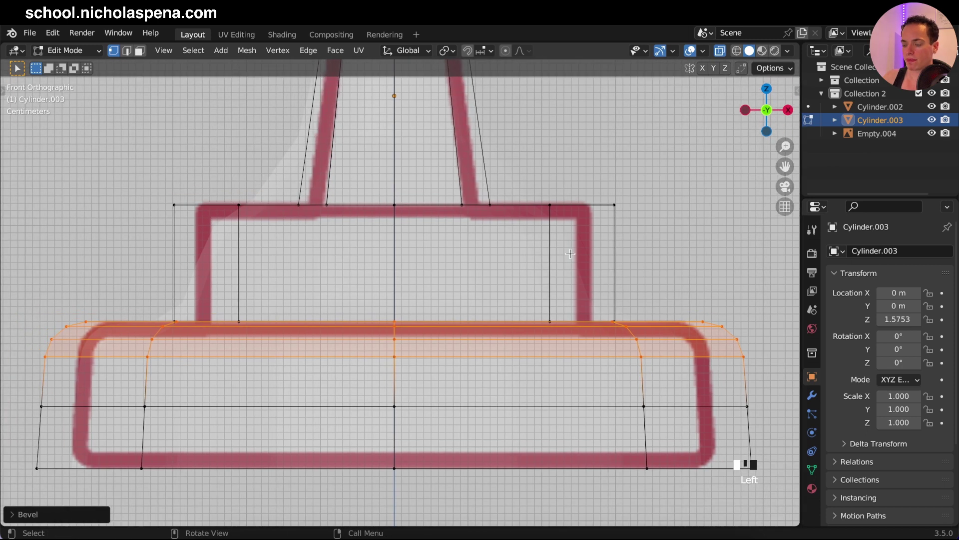
key(alt+z)
shift+middle_drag(569, 252, 543, 260)
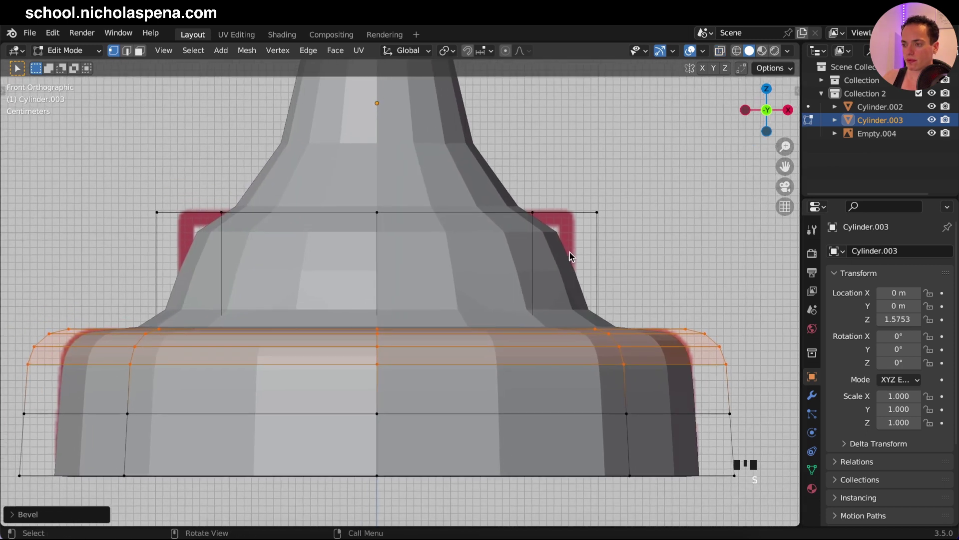
key(ctrl+s)
Step: Add a supporting edge loop around the upper tier's wall, slid down close to its base
key(ctrl+r)
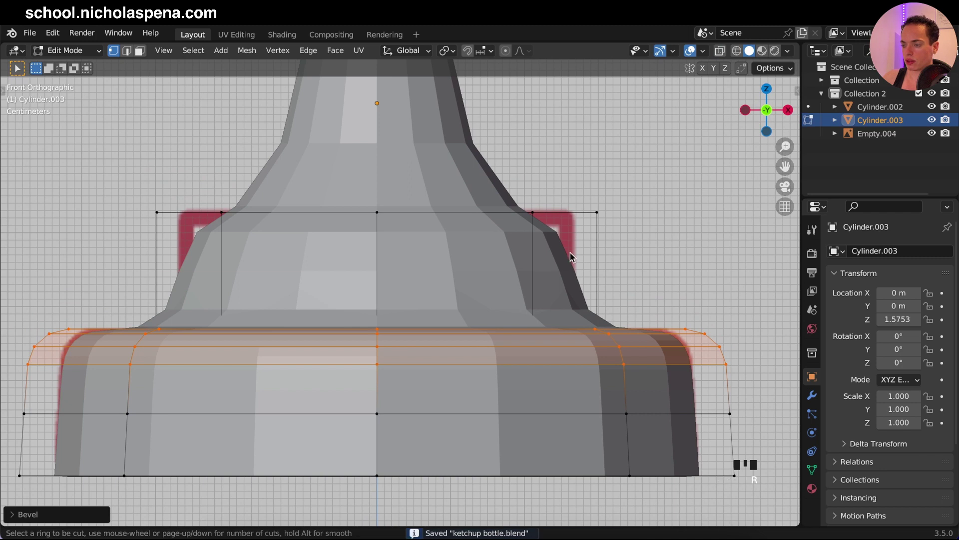
right_click(571, 268)
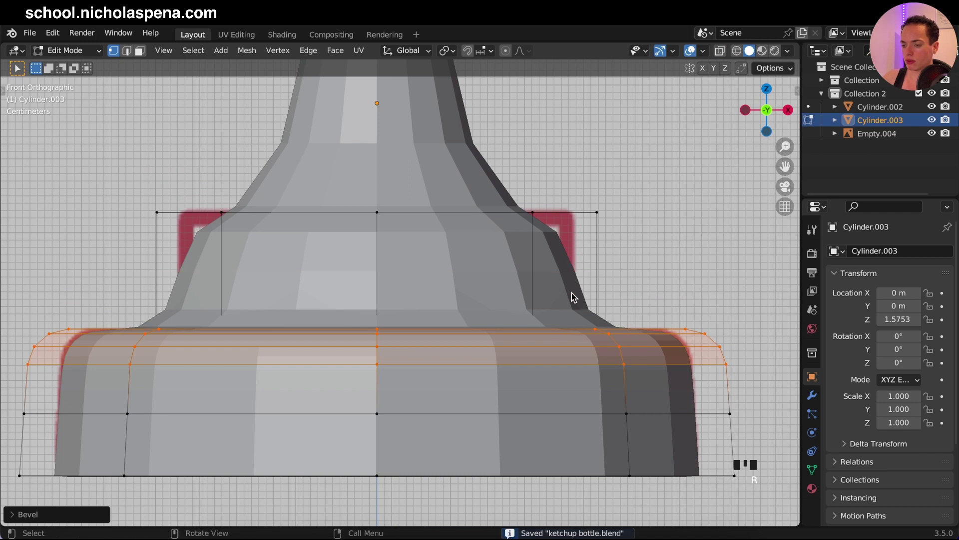
key(ctrl+r)
click(595, 264)
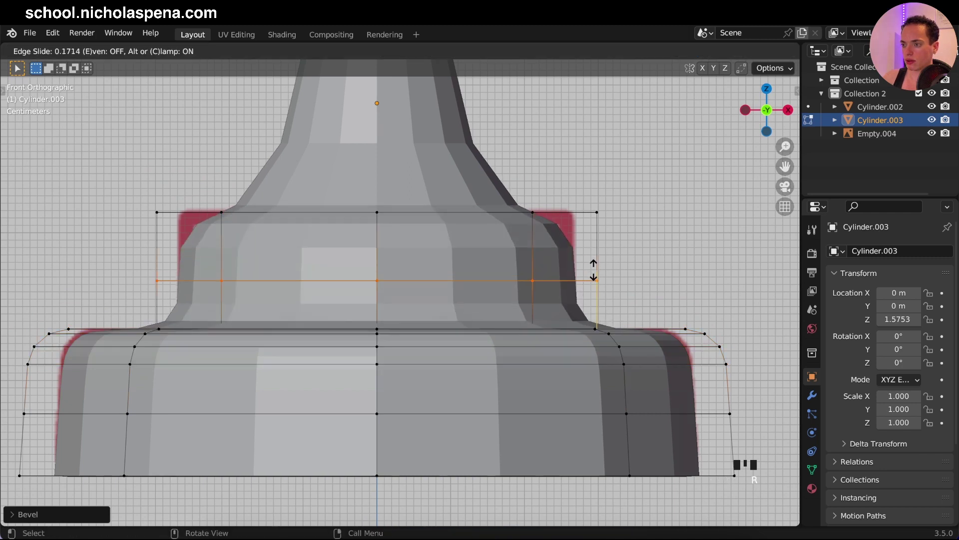
click(597, 313)
Step: Add another supporting edge loop around the upper tier's wall, slid up close to its top edge
key(ctrl+r)
right_click(571, 273)
key(ctrl+r)
click(598, 269)
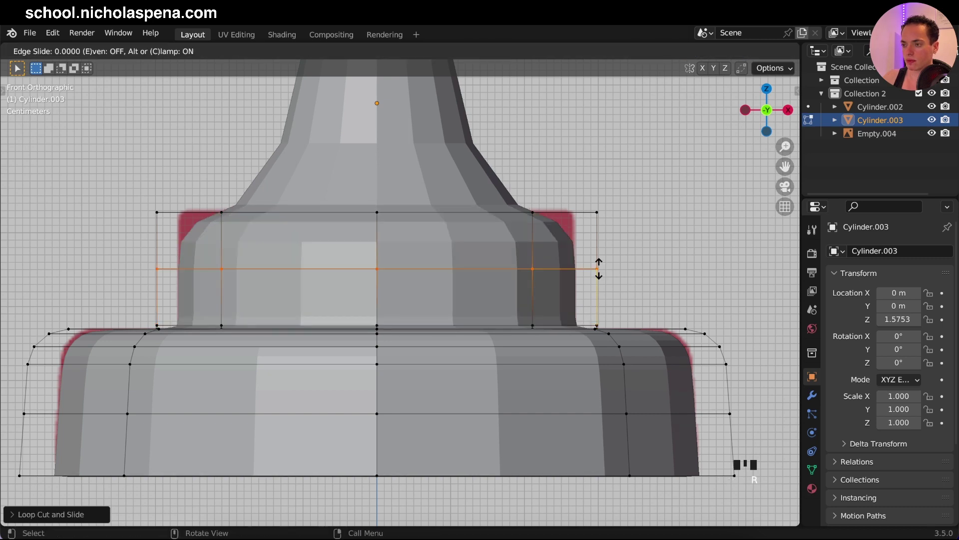
click(610, 215)
Step: Turn off the viewport display of the cap's Solidify and Subdivision Surface modifiers
middle_drag(610, 215, 550, 235)
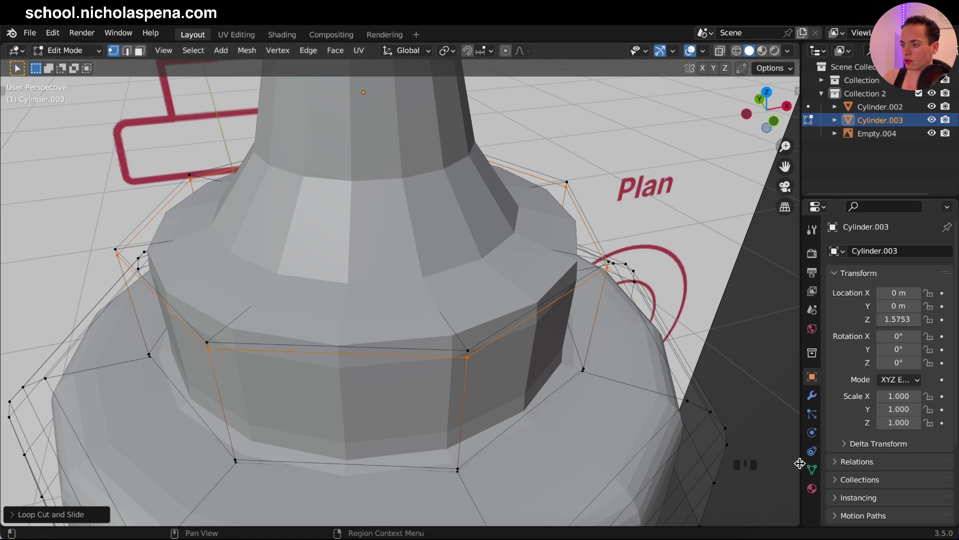
click(813, 397)
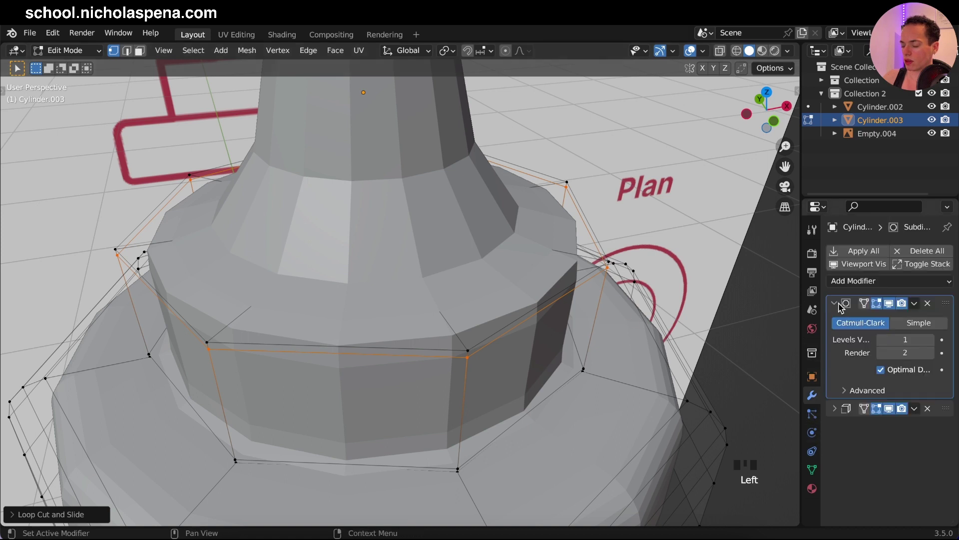
click(889, 408)
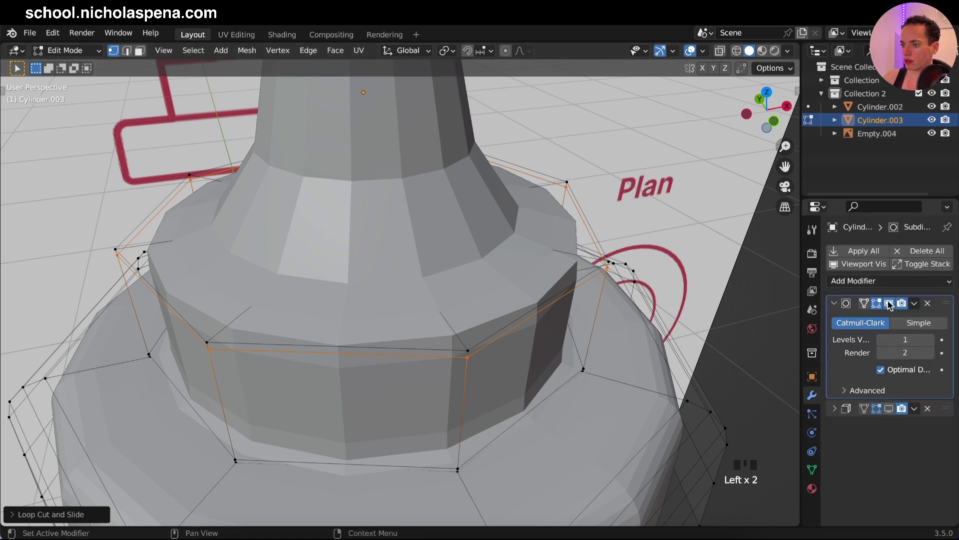
click(889, 304)
Step: Add two edge loops on the upper tier's top face, one near the outer rim and one near the nozzle base
key(ctrl+r)
click(510, 245)
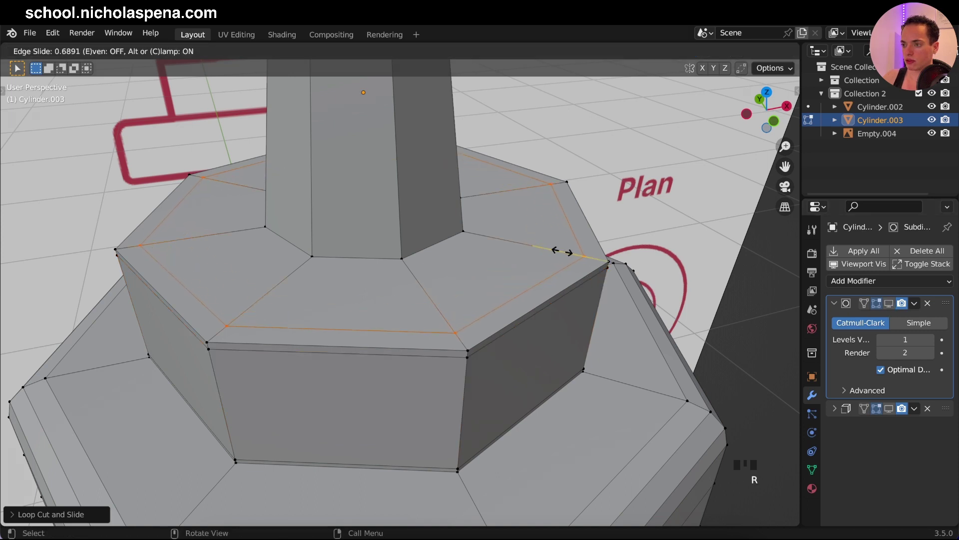
key(ctrl+r)
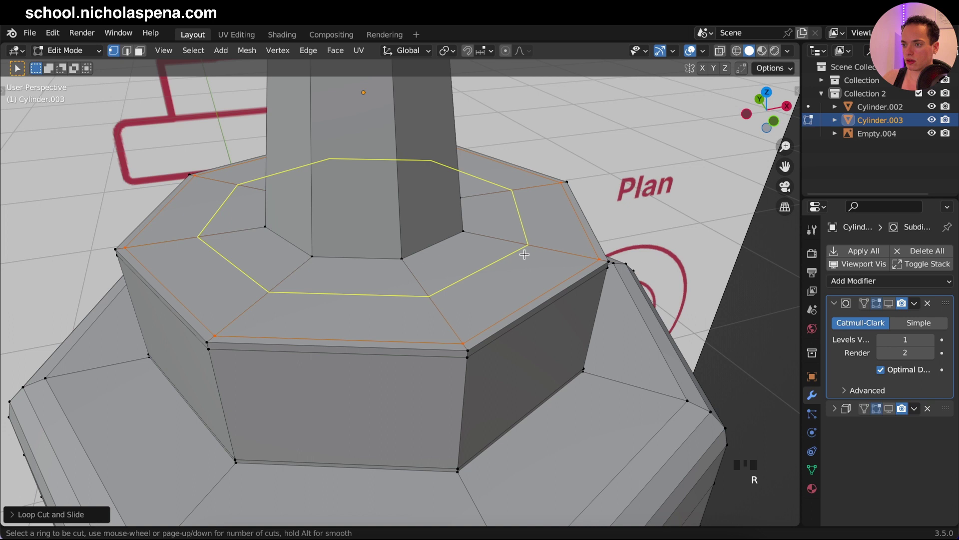
click(525, 253)
click(458, 253)
Step: Add an edge loop around the nozzle shaft, slid down close to where it meets the upper tier
scroll(433, 194, down, 3)
middle_drag(434, 194, 394, 143)
key(ctrl+r)
click(393, 141)
drag(392, 141, 400, 261)
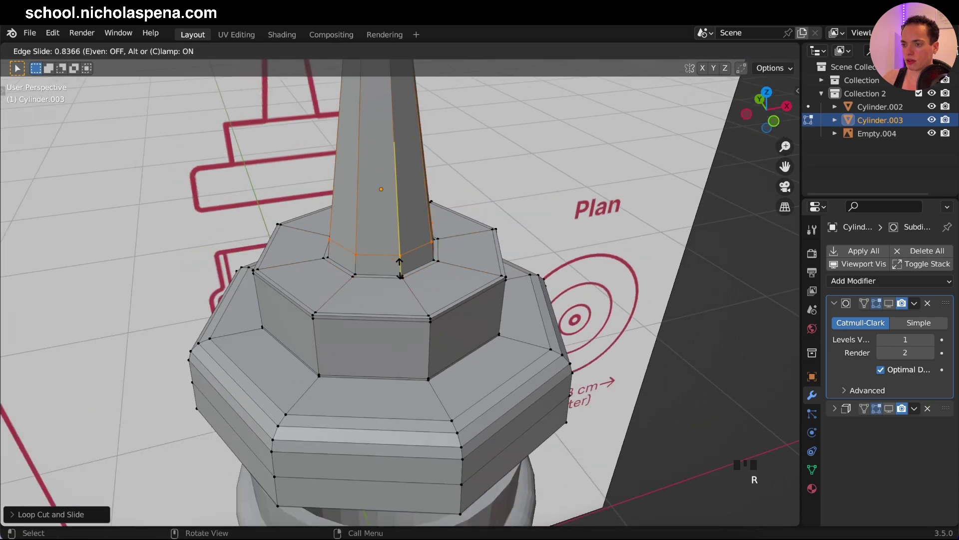
click(400, 277)
Step: Add a supporting edge loop on the lower tier's top face, slid close to the base of the upper tier's wall
middle_drag(400, 278, 428, 287)
key(ctrl+r)
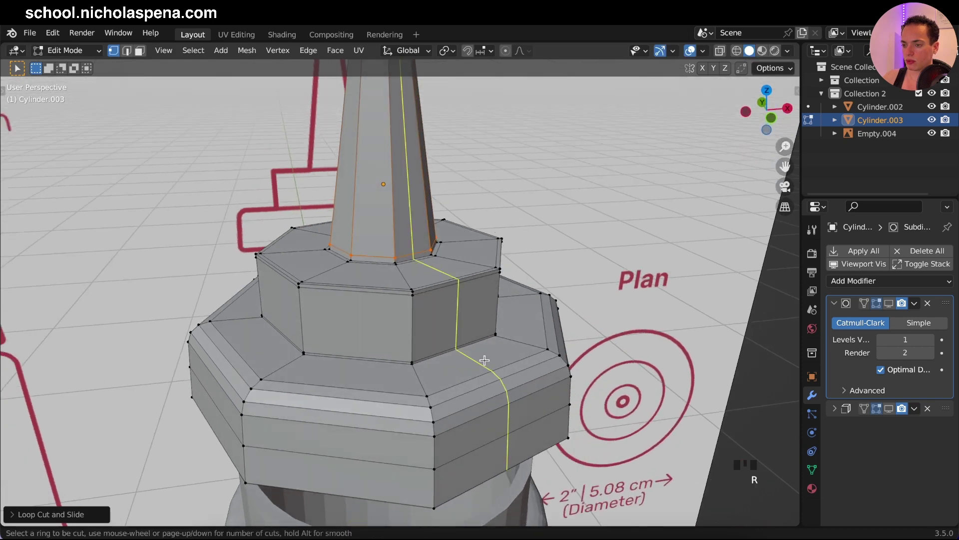
click(517, 341)
click(500, 334)
Step: Add an edge loop around the nozzle shaft and slide it up close to the open tip
shift+middle_drag(499, 325, 530, 484)
key(ctrl+r)
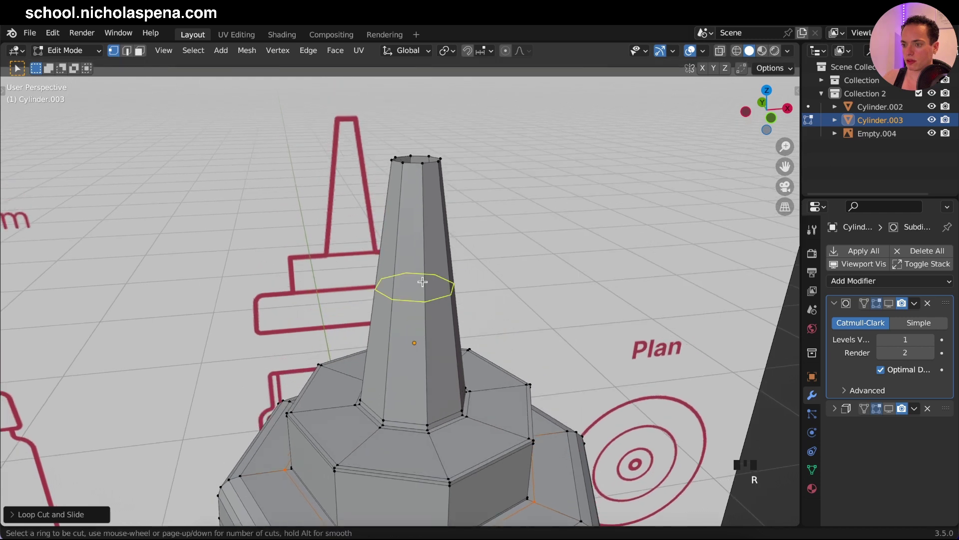
click(447, 287)
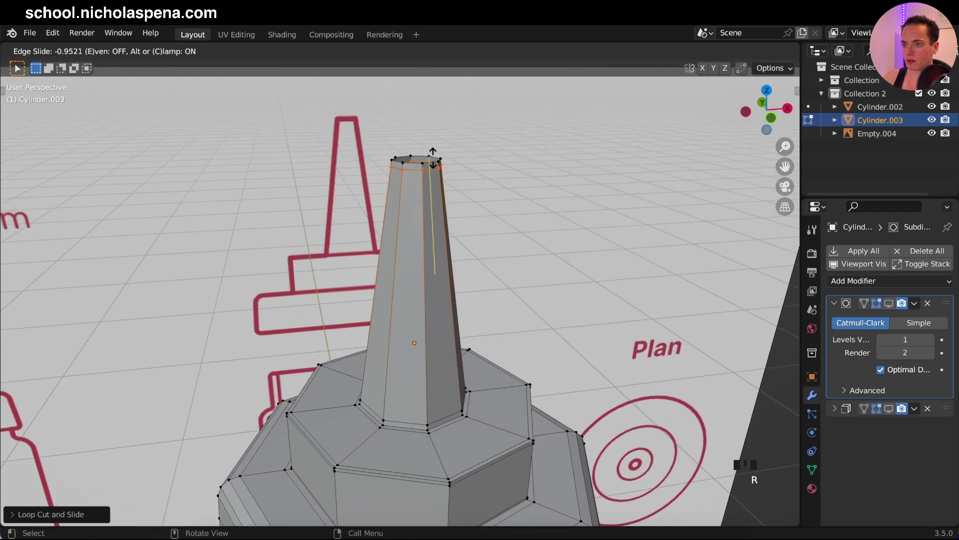
click(433, 158)
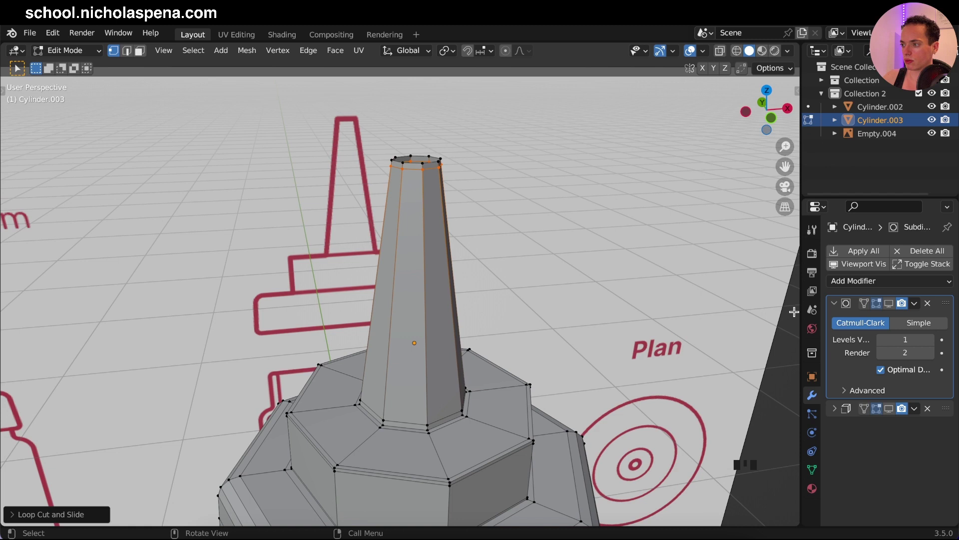
Step: Turn the Subdivision Surface modifier's viewport display back on, compare the cap with the reference from the front, and save the file
click(888, 304)
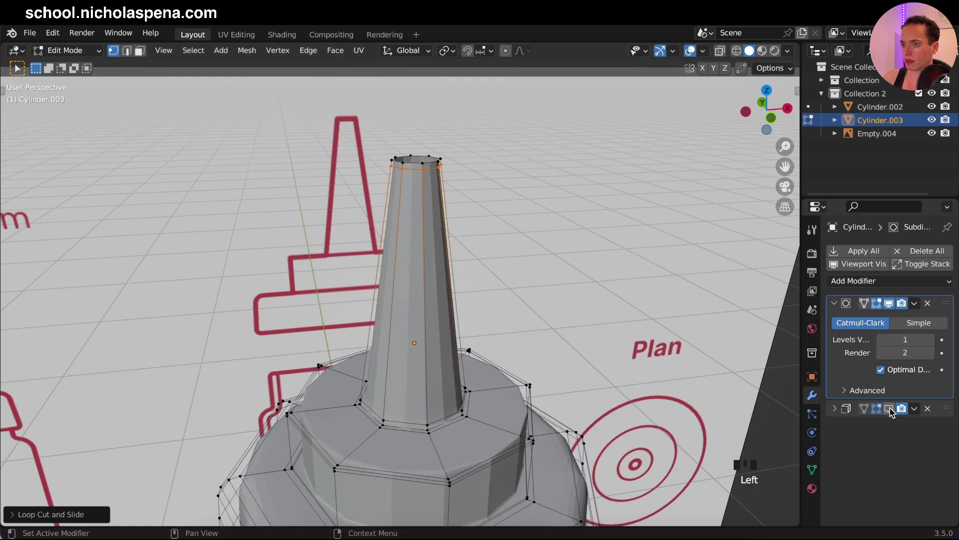
key(Tab)
key(Tab)
key(KP_1)
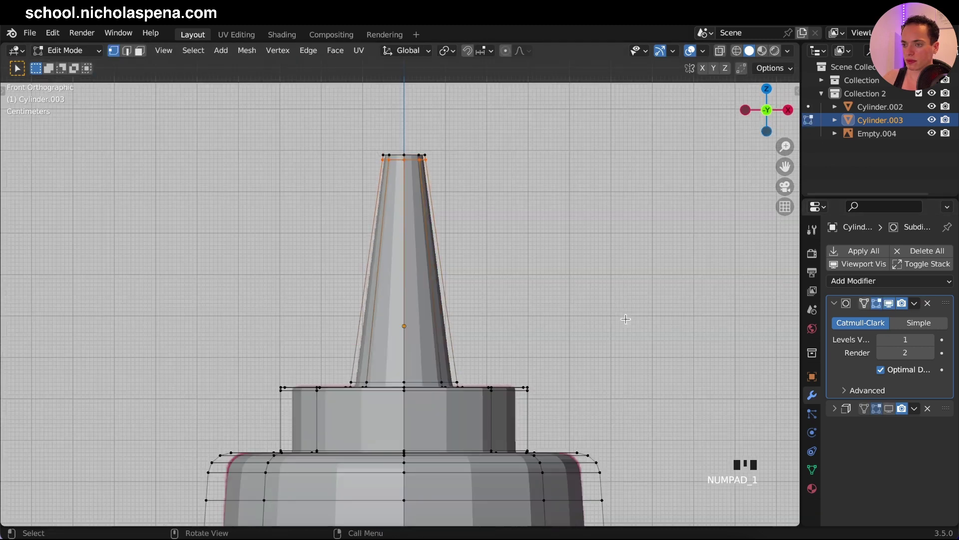
shift+scroll(626, 319, down, 4)
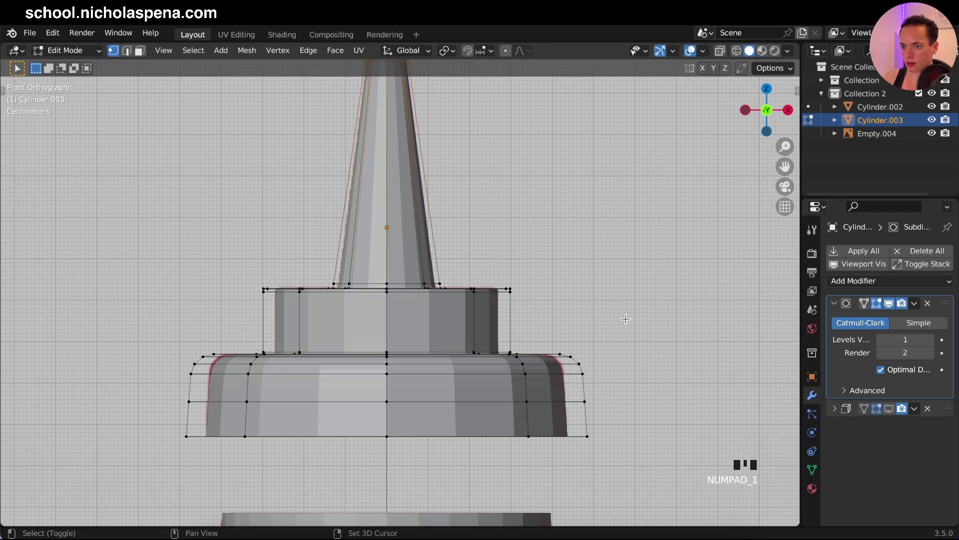
ctrl+scroll(626, 319, up, 4)
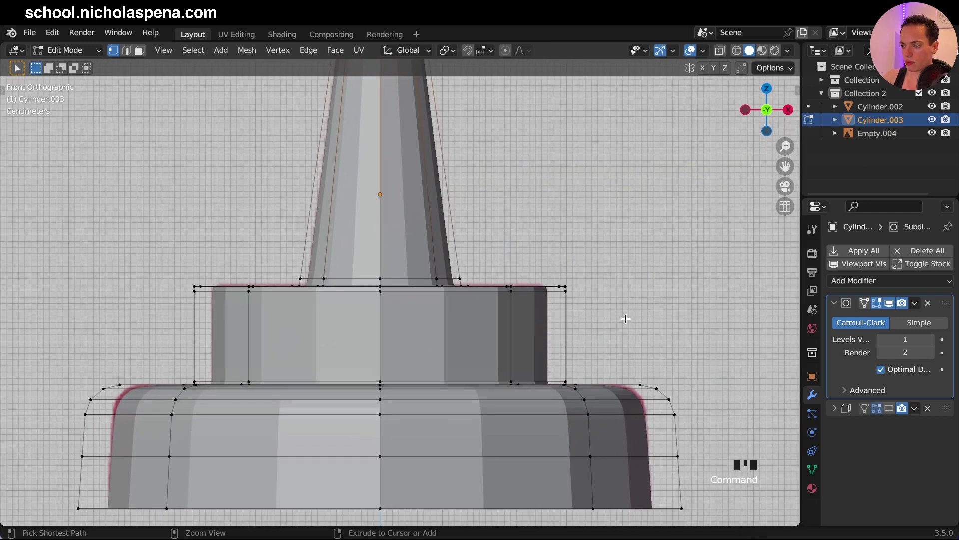
ctrl+scroll(625, 319, down, 1)
shift+scroll(626, 318, down, 3)
shift+scroll(625, 318, up, 4)
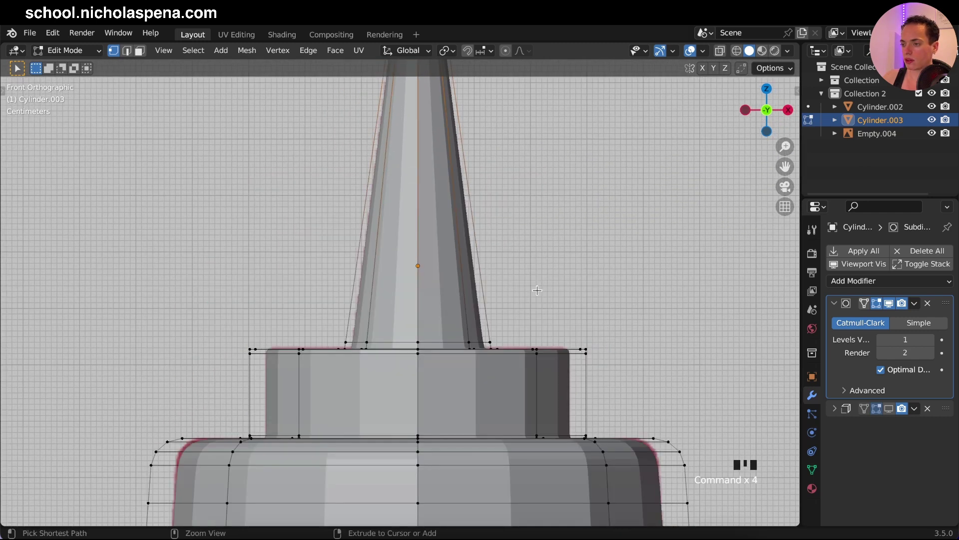
key(super+s)
Step: Turn the cap's Solidify modifier back on in the viewport and return to Object Mode
shift+scroll(537, 290, down, 3)
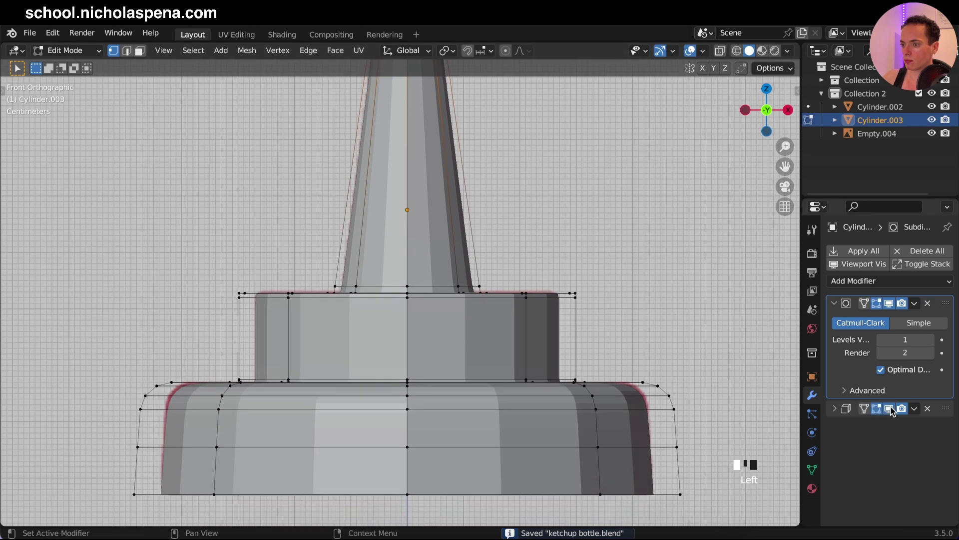
key(Tab)
ctrl+scroll(636, 274, down, 4)
ctrl+scroll(635, 278, down, 2)
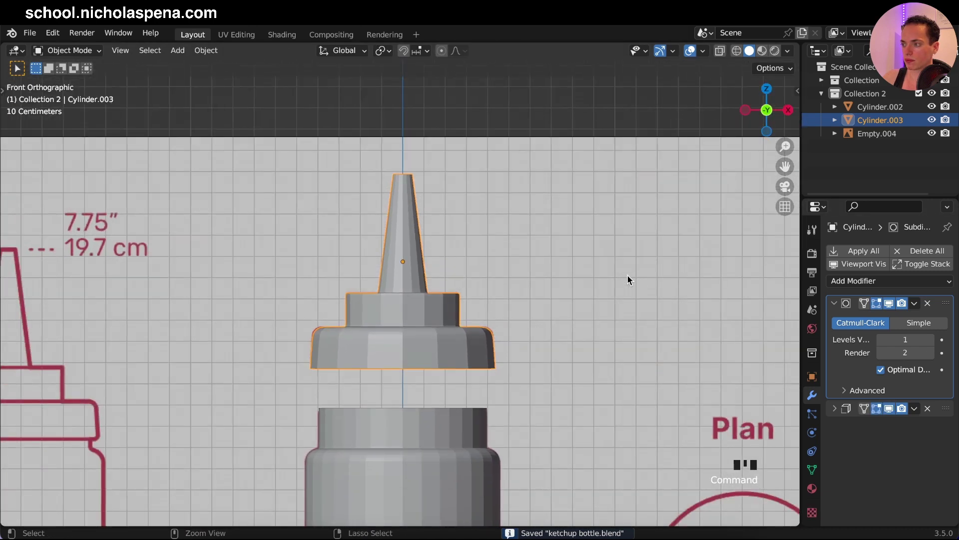
Step: Set the Subdivision Surface render level to 3 on both the cap and the bottle body
click(930, 353)
shift+scroll(539, 368, down, 6)
click(404, 322)
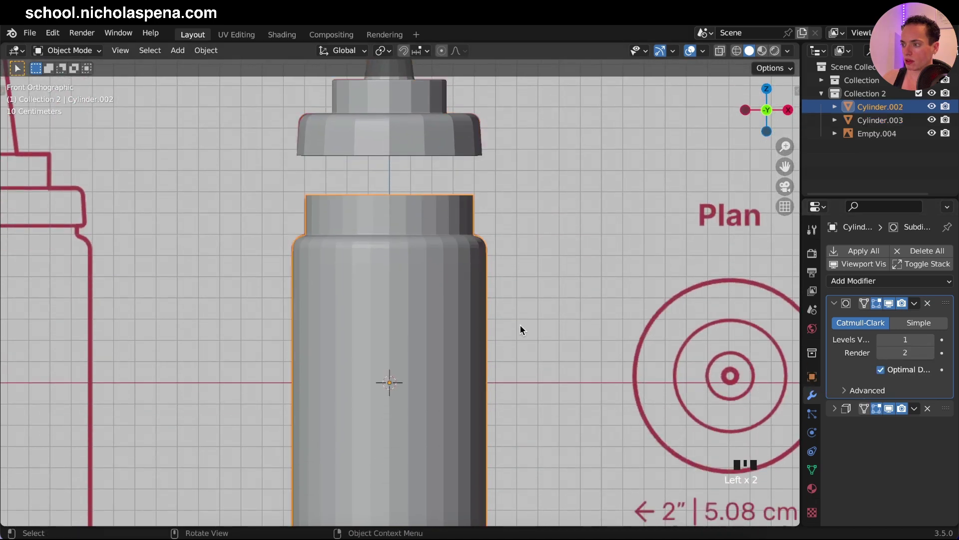
click(931, 353)
Step: Apply smooth shading to the bottle body and the cap, and save the file
scroll(553, 320, left, 5)
right_click(430, 247)
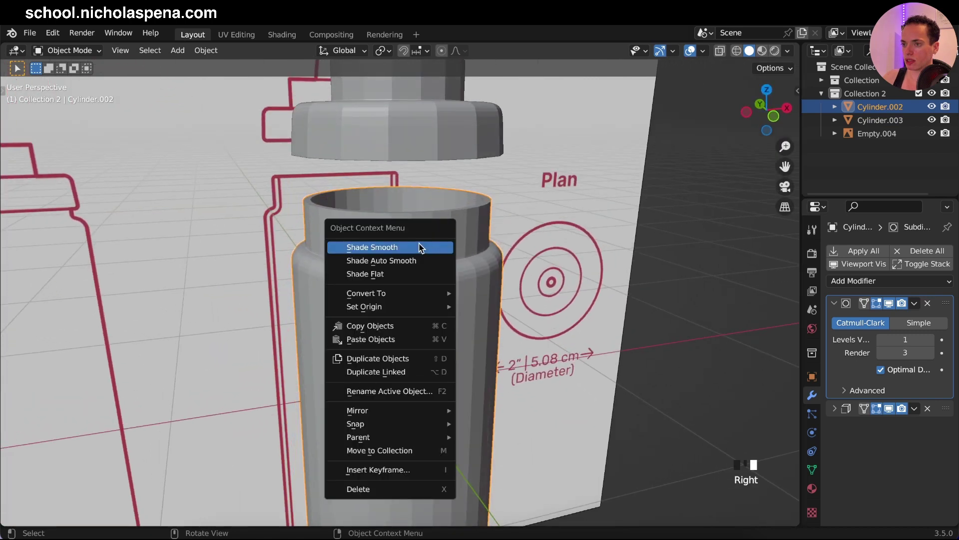
click(420, 247)
click(415, 137)
right_click(416, 138)
click(418, 139)
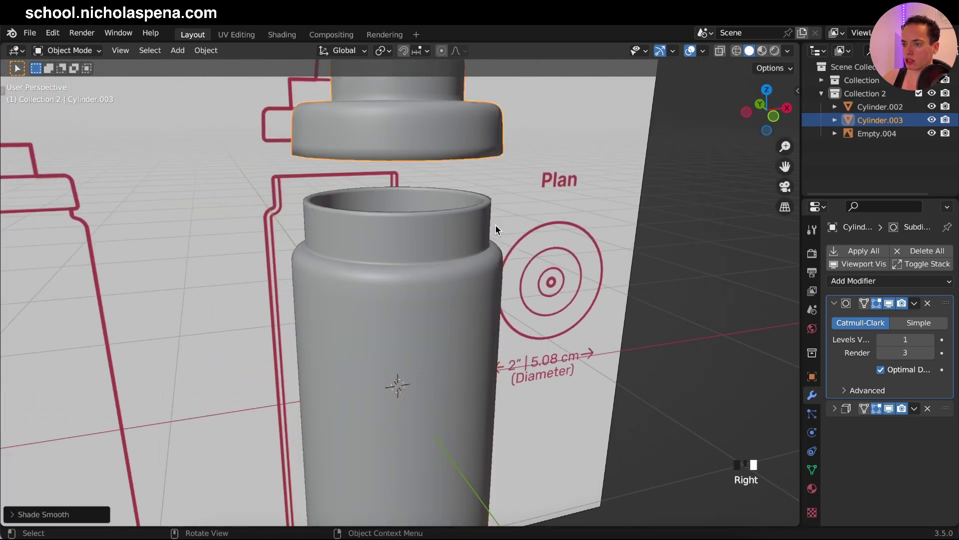
scroll(508, 278, down, 5)
key(super+s)
key(KP_1)
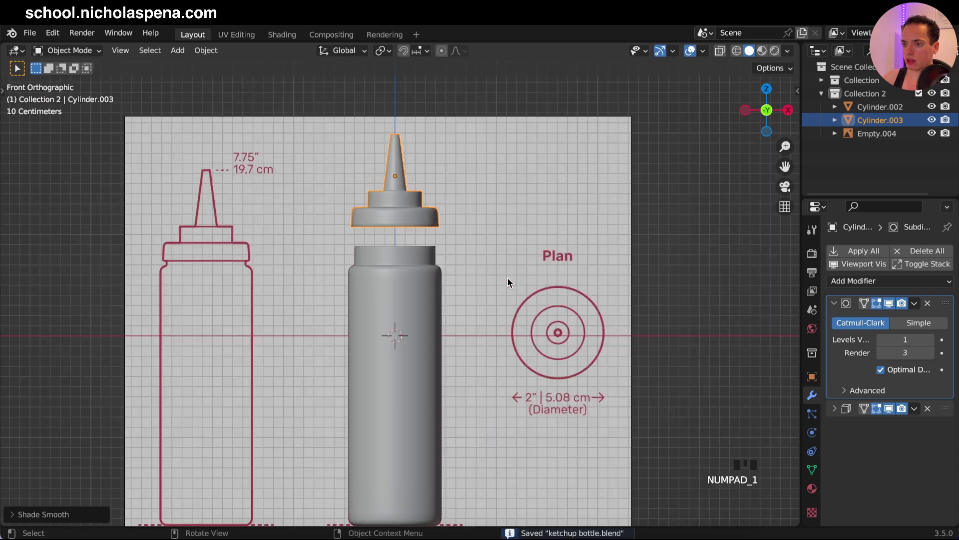
Step: Move the reference image about 1.86 m along X so its assembled bottle drawing lines up behind the model
scroll(565, 262, up, 3)
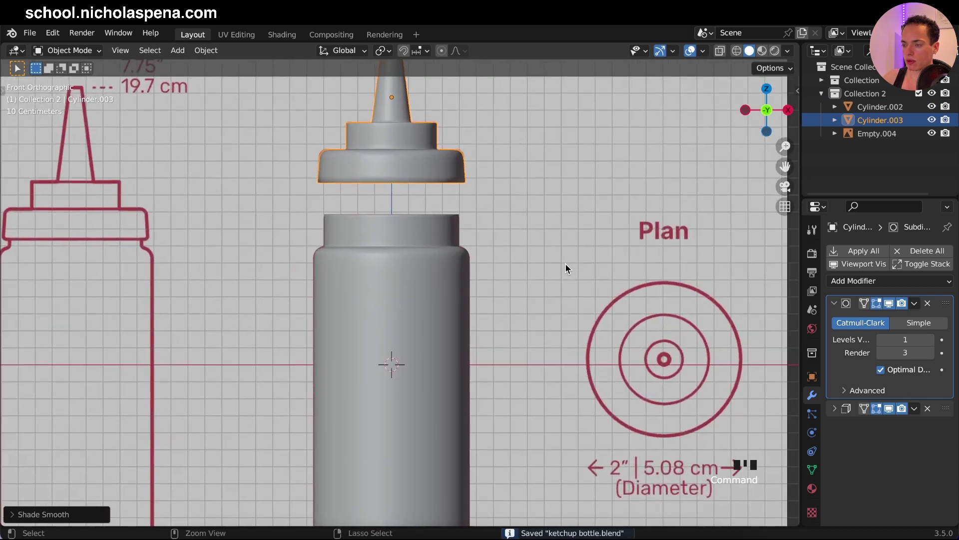
click(586, 219)
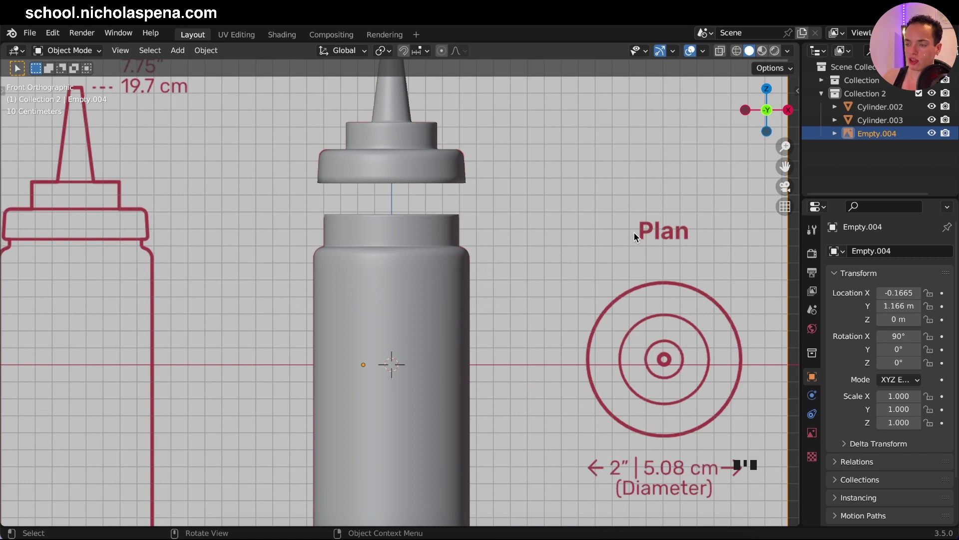
key(g)
key(x)
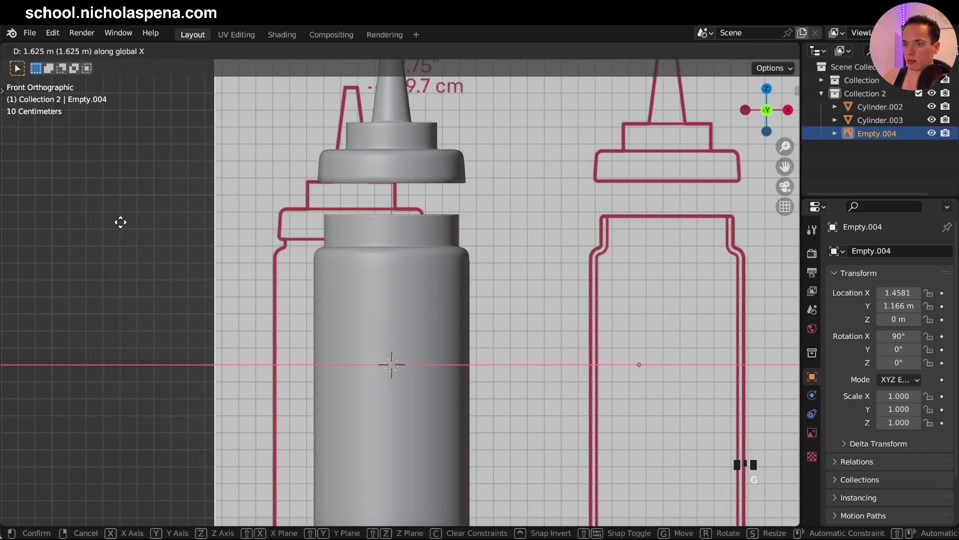
click(155, 220)
Step: Lower the cap about 0.34 m along Z onto the bottle's neck to match the assembled drawing, and save the file
click(411, 156)
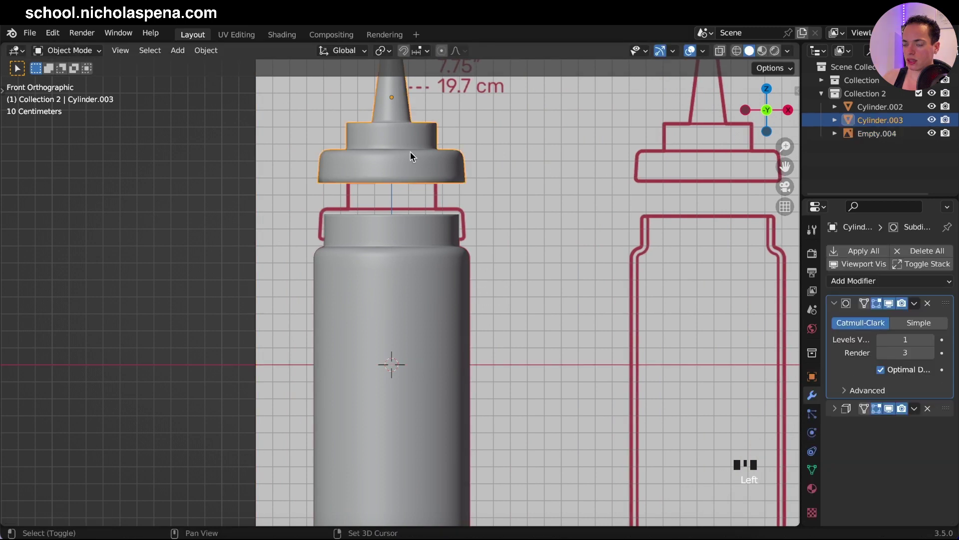
shift+scroll(531, 218, up, 3)
middle_drag(531, 218, 534, 224)
key(KP_1)
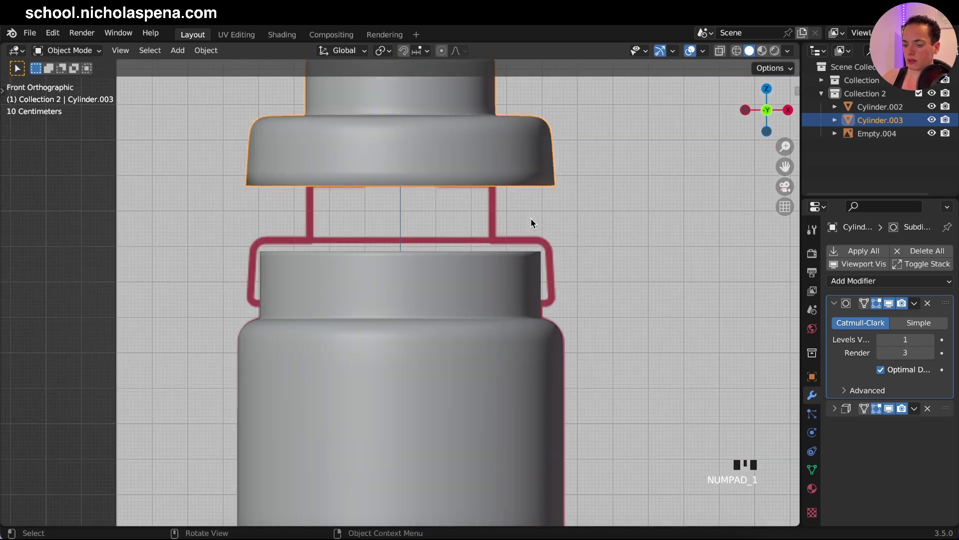
key(g)
key(z)
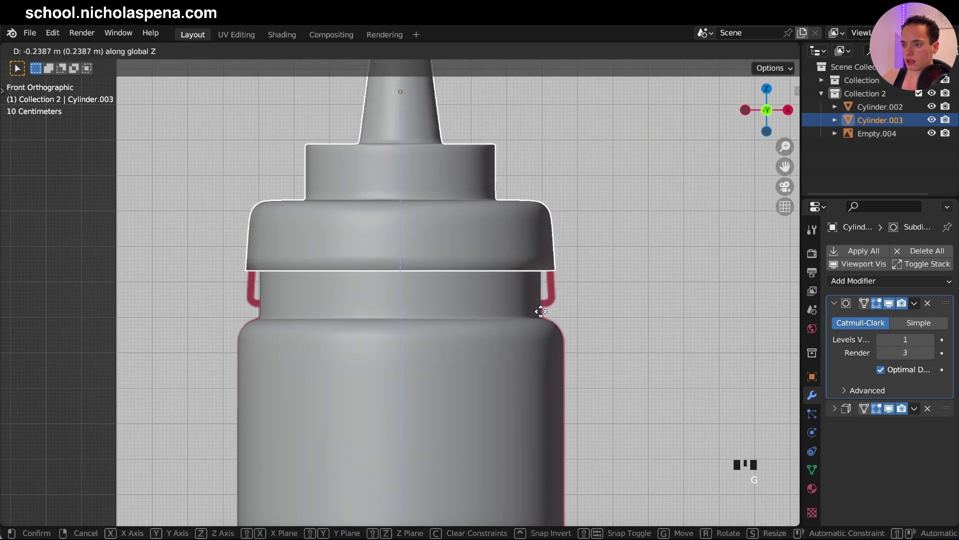
click(545, 343)
super+scroll(543, 289, down, 5)
scroll(542, 290, left, 5)
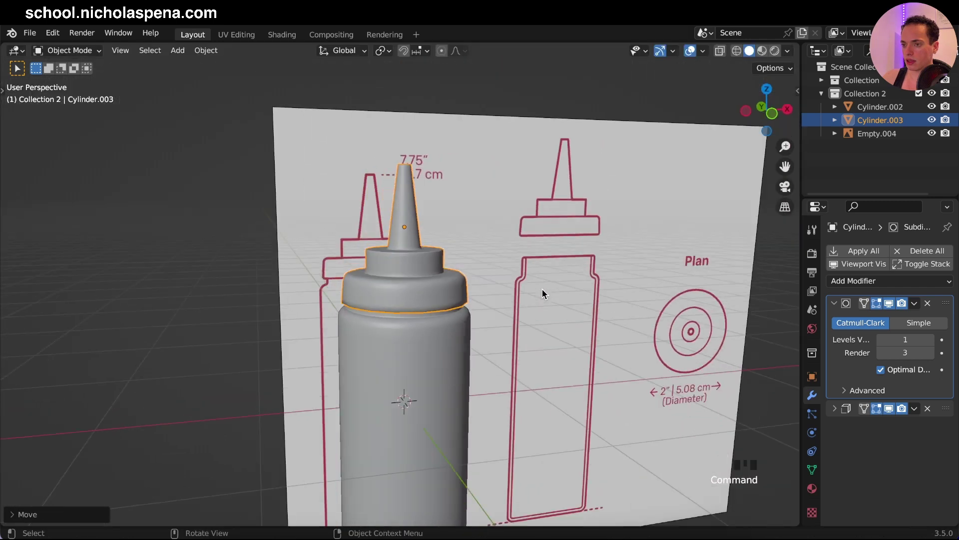
scroll(542, 289, up, 4)
key(super+s)
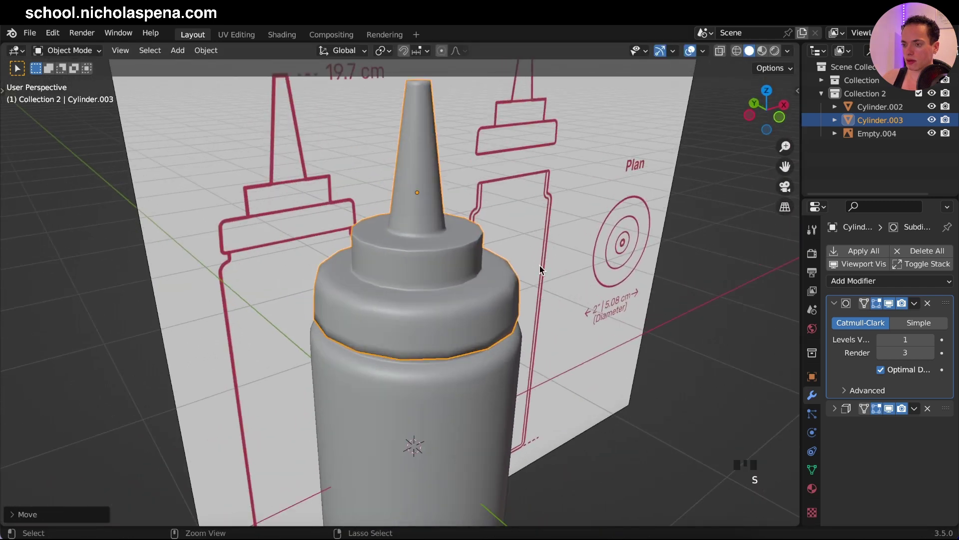
Step: Preview the cap at viewport subdivision levels 2 and 3, restore level 1, and save the file
shift+scroll(539, 266, up, 1)
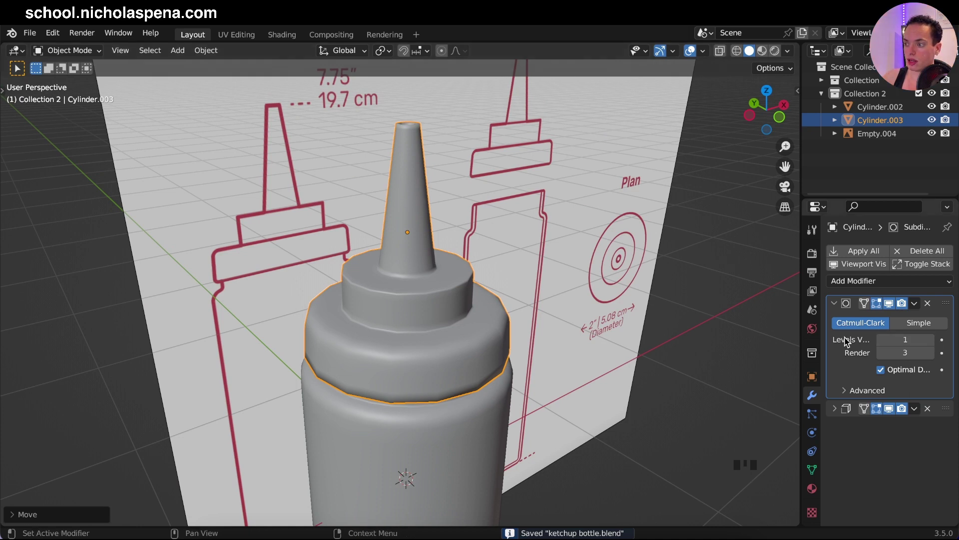
click(930, 339)
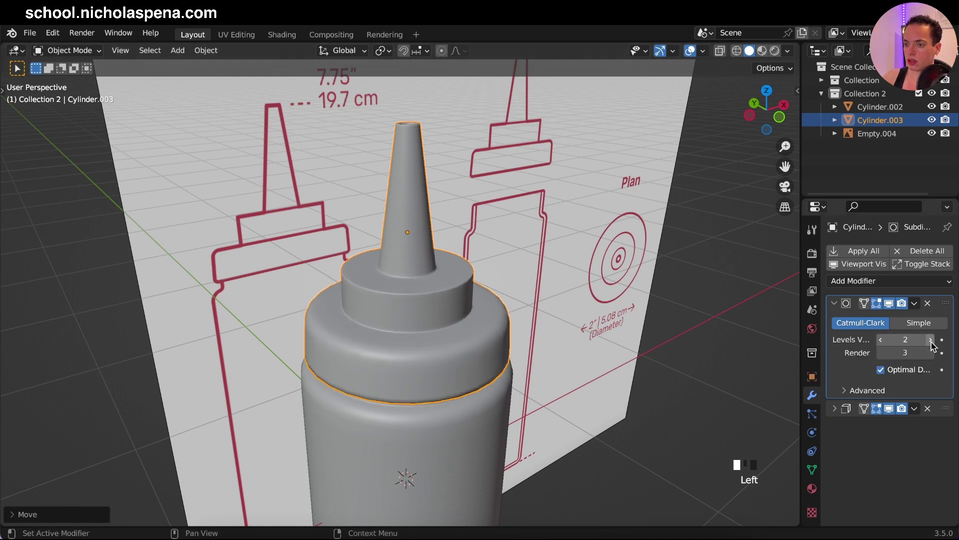
click(930, 339)
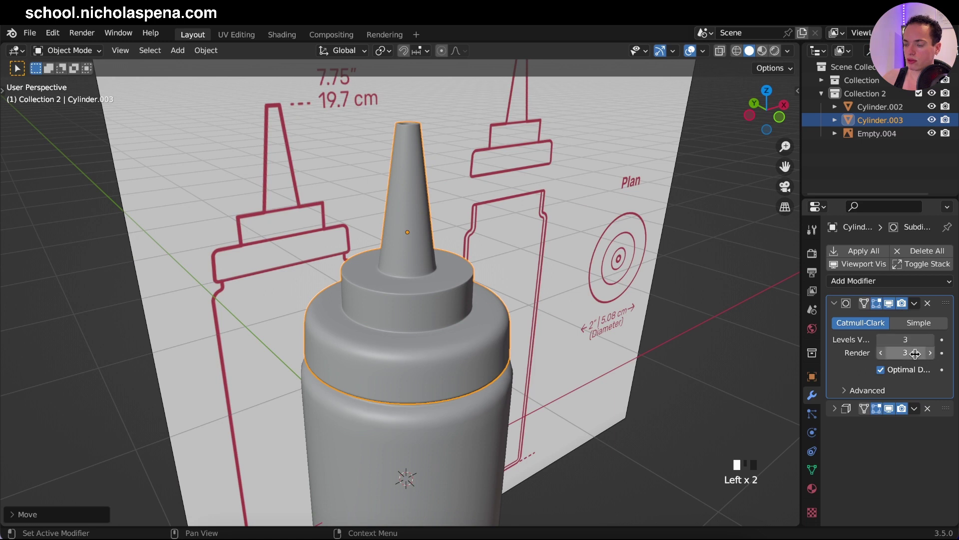
click(880, 340)
click(880, 339)
key(super+s)
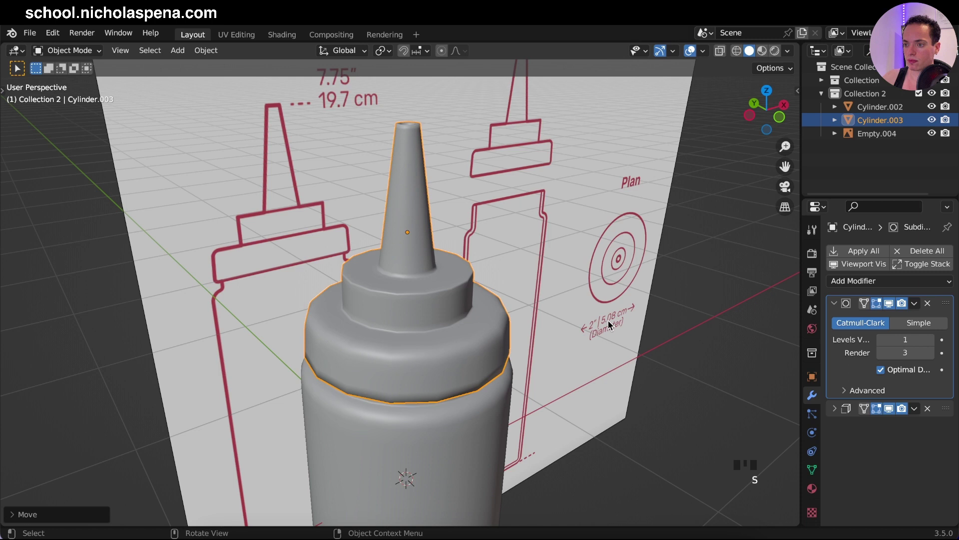
Step: Examine how the assembled bottle and cap line up with the reference drawing in perspective and from the front
super+scroll(608, 325, down, 5)
scroll(608, 325, right, 5)
scroll(609, 320, left, 3)
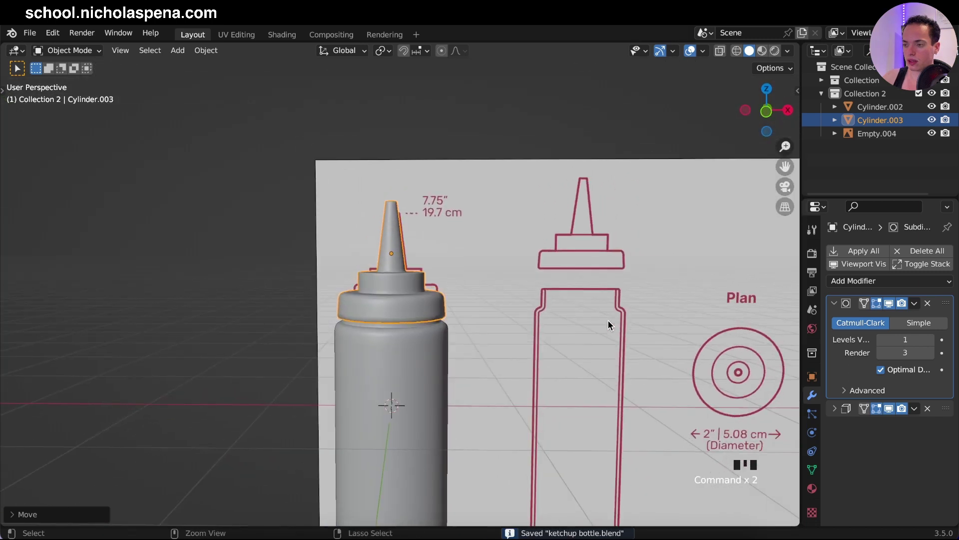
super+scroll(608, 320, down, 5)
scroll(608, 320, up, 6)
super+scroll(608, 320, up, 3)
key(KP_1)
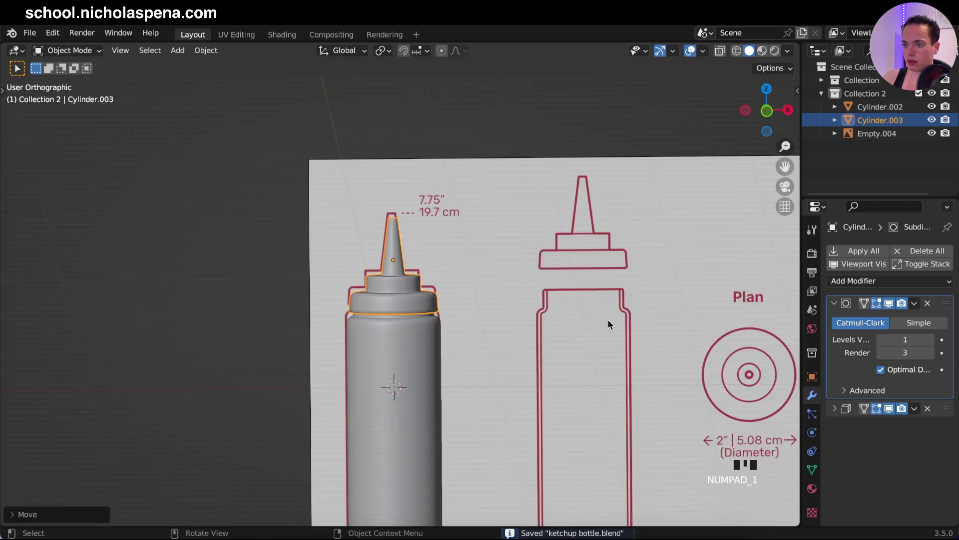
scroll(611, 324, down, 3)
scroll(610, 323, up, 3)
scroll(608, 320, up, 1)
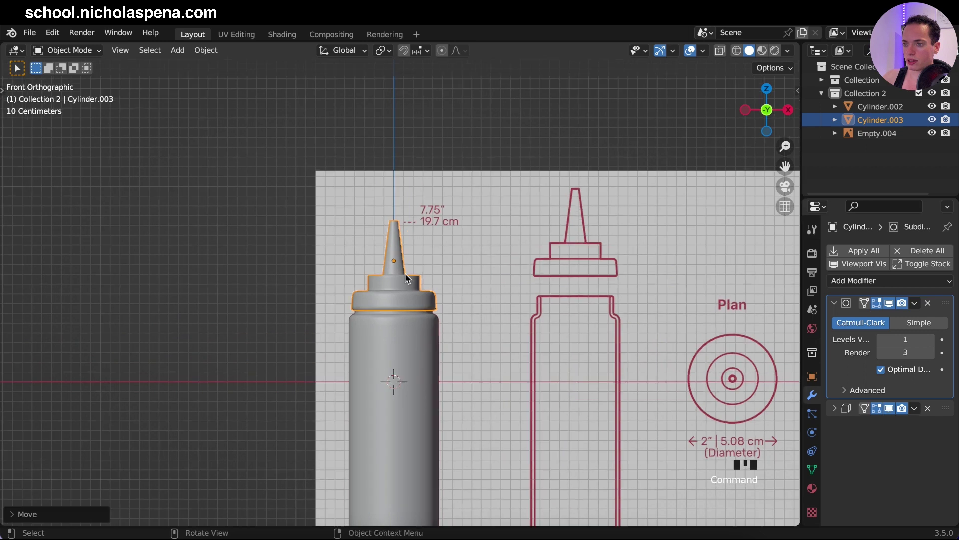
click(418, 360)
super+scroll(449, 367, up, 1)
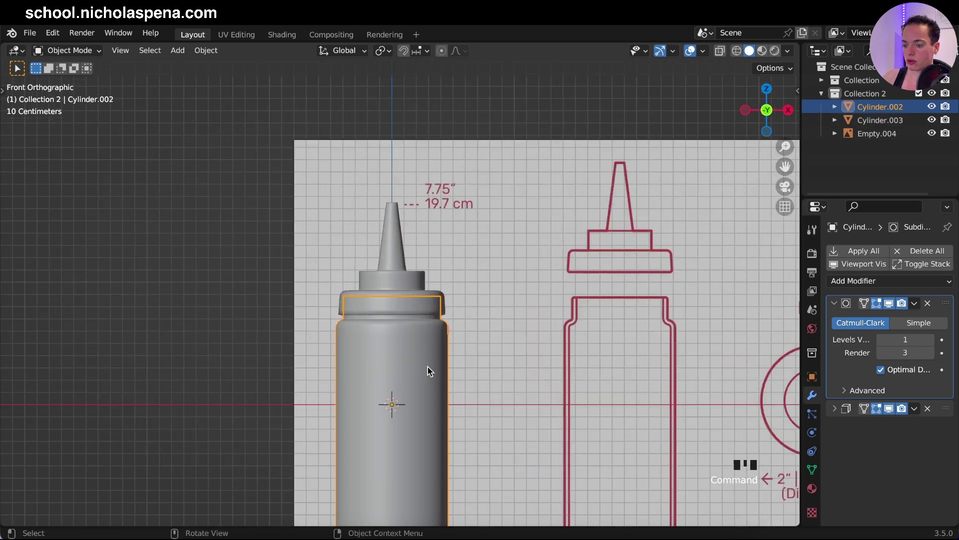
key(g)
right_click(429, 348)
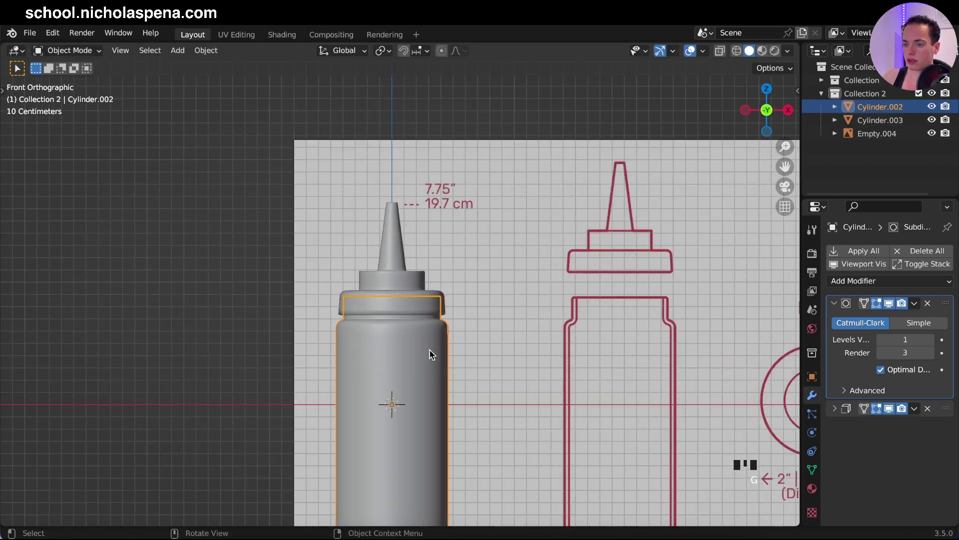
Step: Parent the cap to the bottle body as Object (Keep Transform)
click(388, 239)
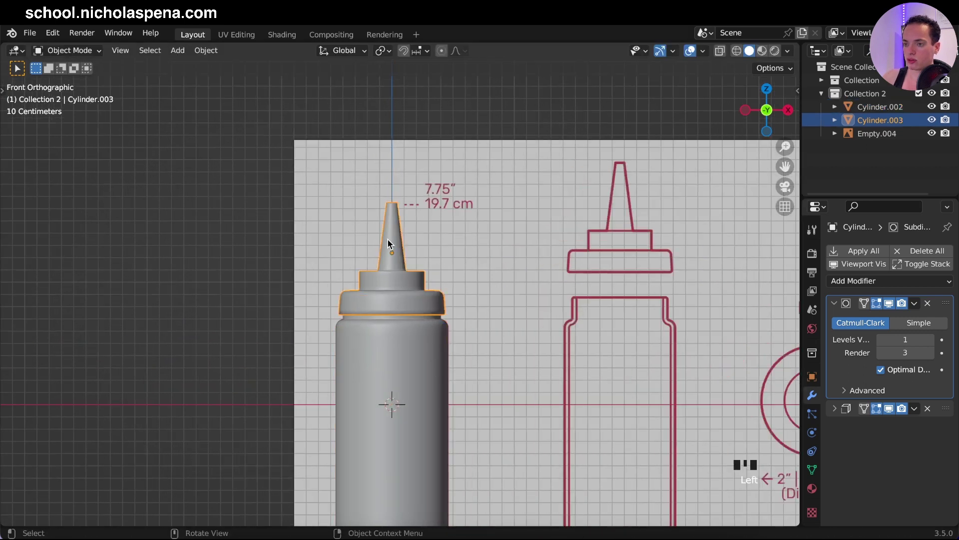
shift+click(410, 383)
shift+scroll(386, 448, down, 2)
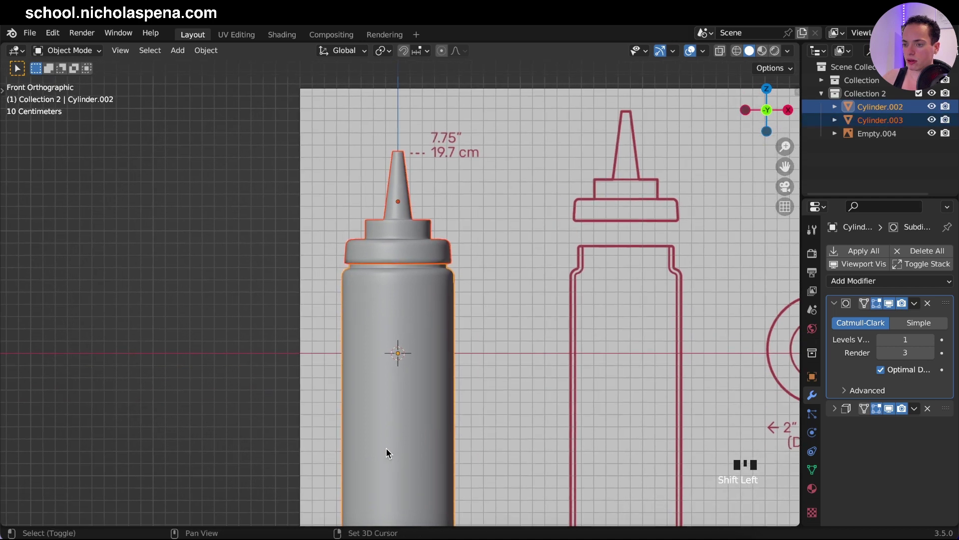
shift+scroll(385, 448, down, 1)
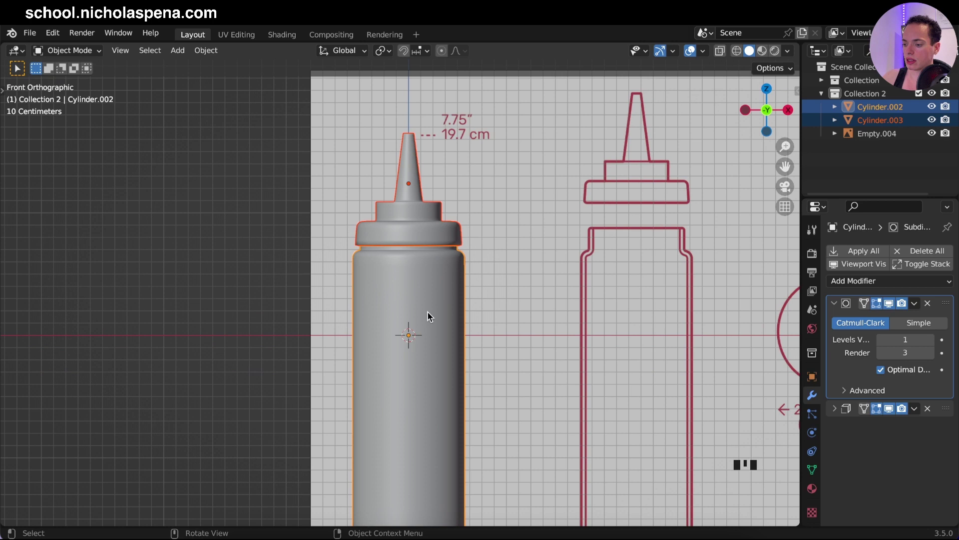
key(ctrl+p)
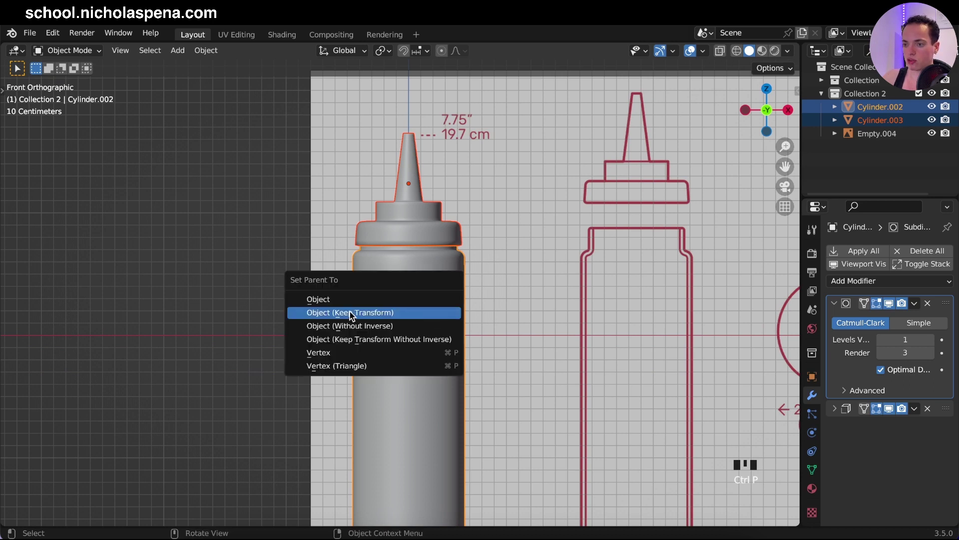
click(350, 312)
Step: Test-move the bottle body to check whether the cap follows it, and cancel the move
click(607, 296)
click(429, 305)
key(g)
right_click(360, 304)
key(g)
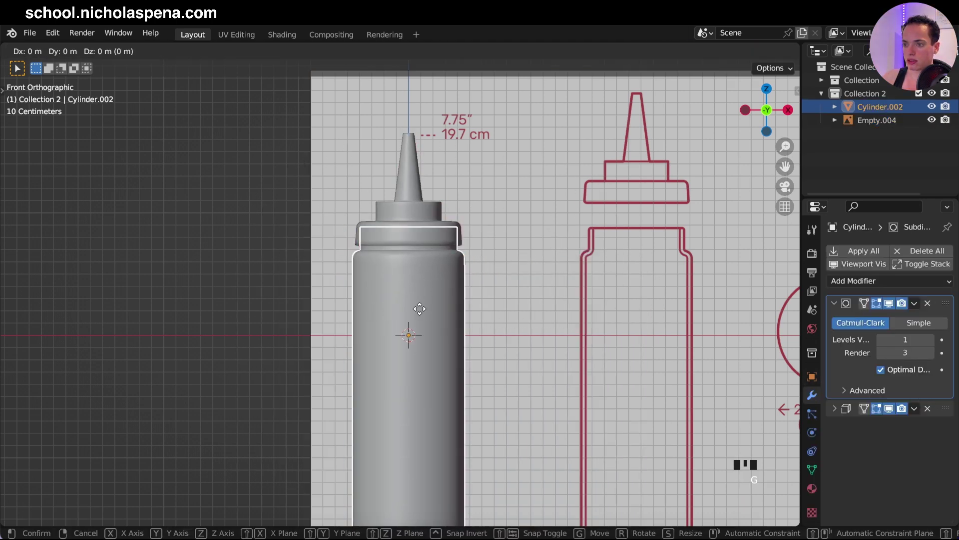
right_click(475, 328)
Step: Save the file, hide the reference image Empty.004 and exclude the first collection from the view layer
scroll(474, 329, down, 1)
middle_drag(475, 328, 561, 294)
key(ctrl+s)
click(544, 228)
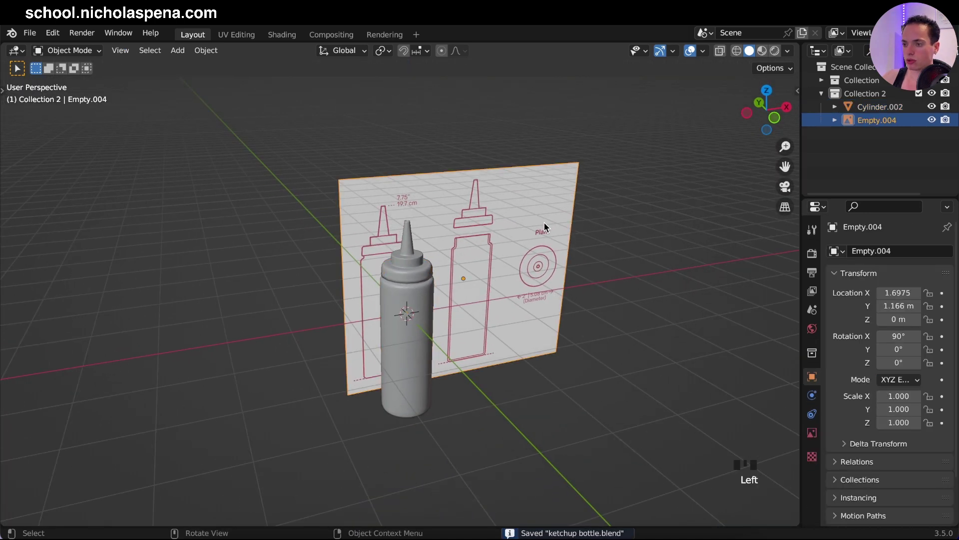
click(929, 121)
click(932, 120)
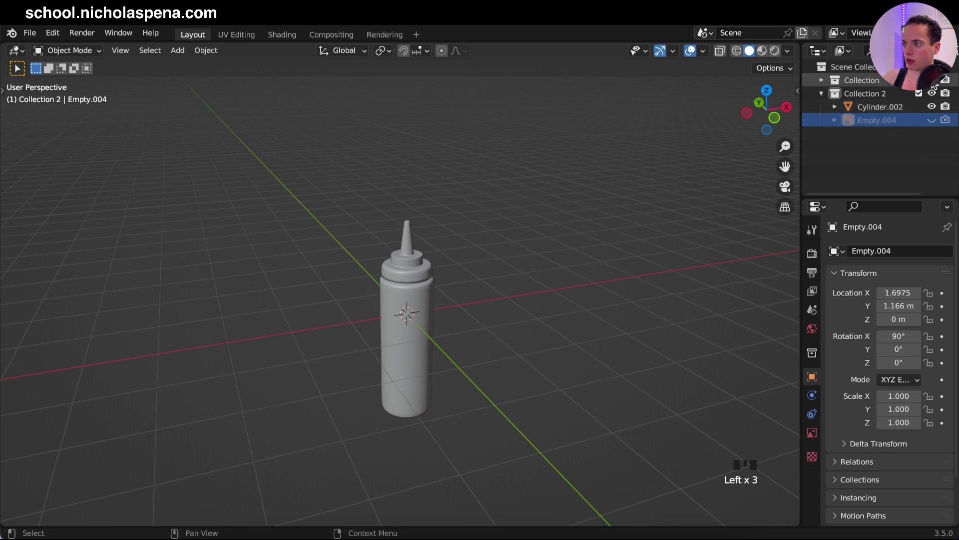
click(918, 80)
Step: Select the bottle body, save the file and switch the viewport to Material Preview shading
mouse_move(486, 295)
middle_down()
mouse_move(494, 275)
mouse_move(487, 305)
middle_up()
click(403, 321)
super+scroll(403, 320, up, 3)
super+scroll(404, 321, down, 3)
key(super+s)
scroll(518, 331, up, 2)
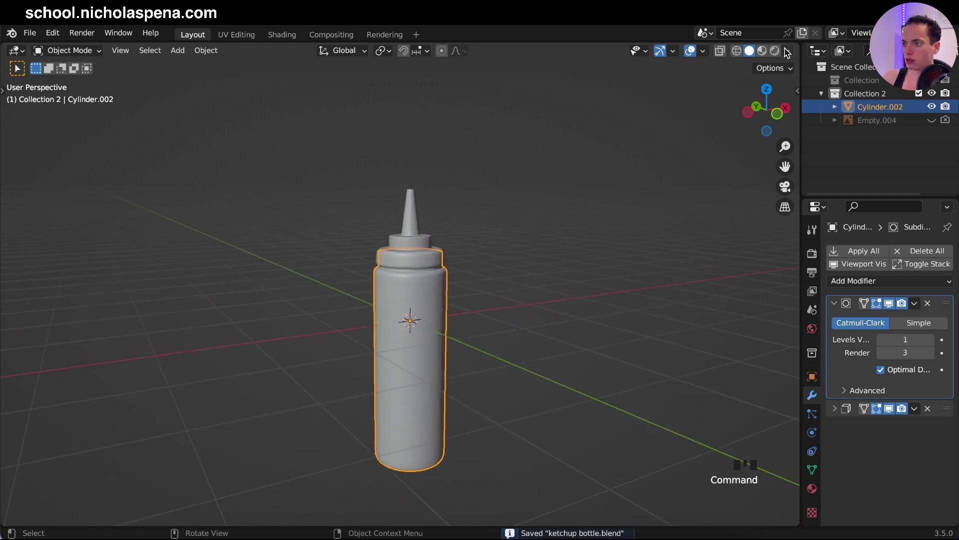
click(763, 51)
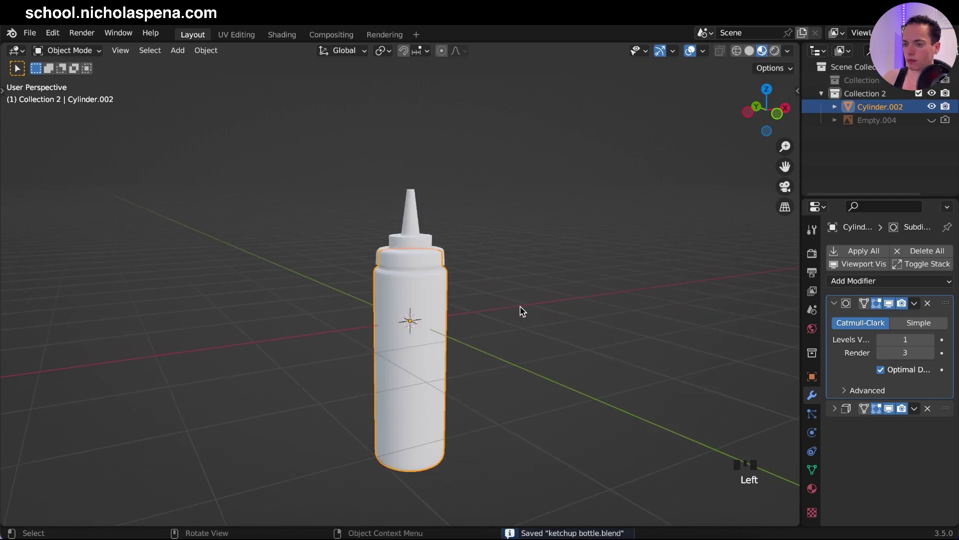
Step: Create a new material for the bottle body and make its base color red with saturation 1.000
shift+scroll(522, 310, down, 5)
click(834, 304)
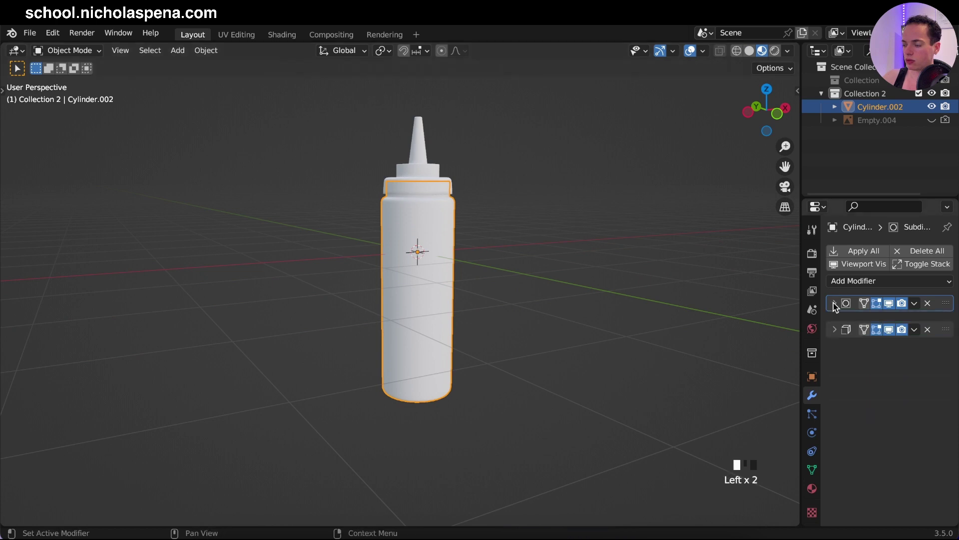
click(812, 489)
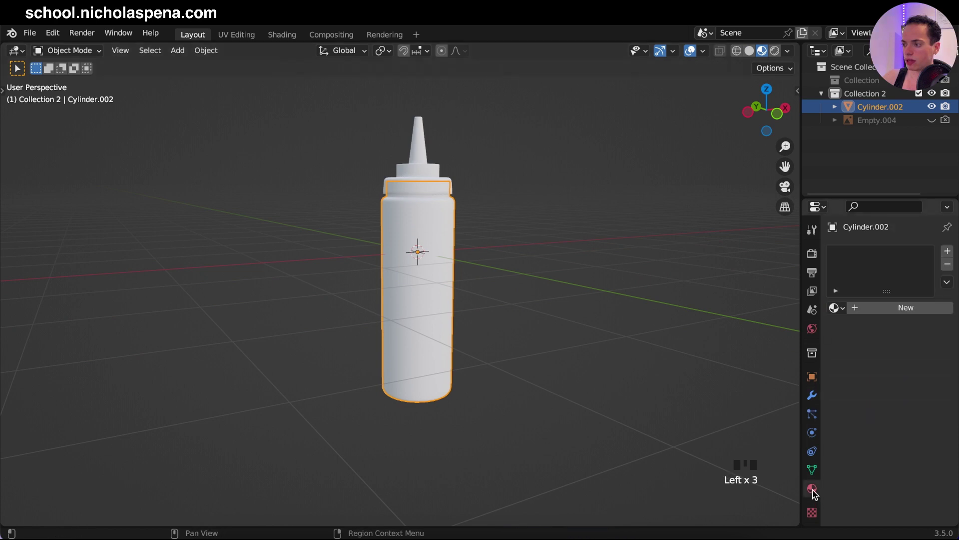
click(885, 308)
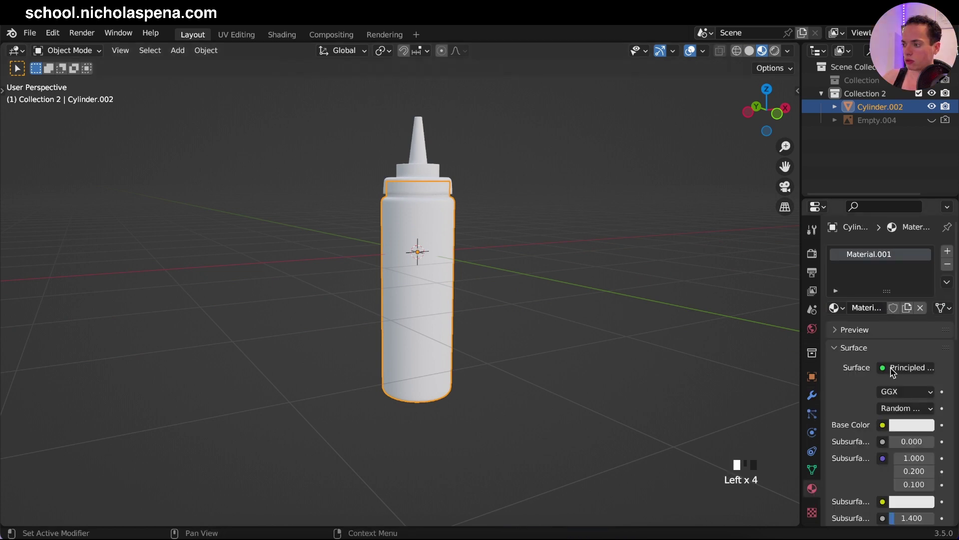
click(902, 428)
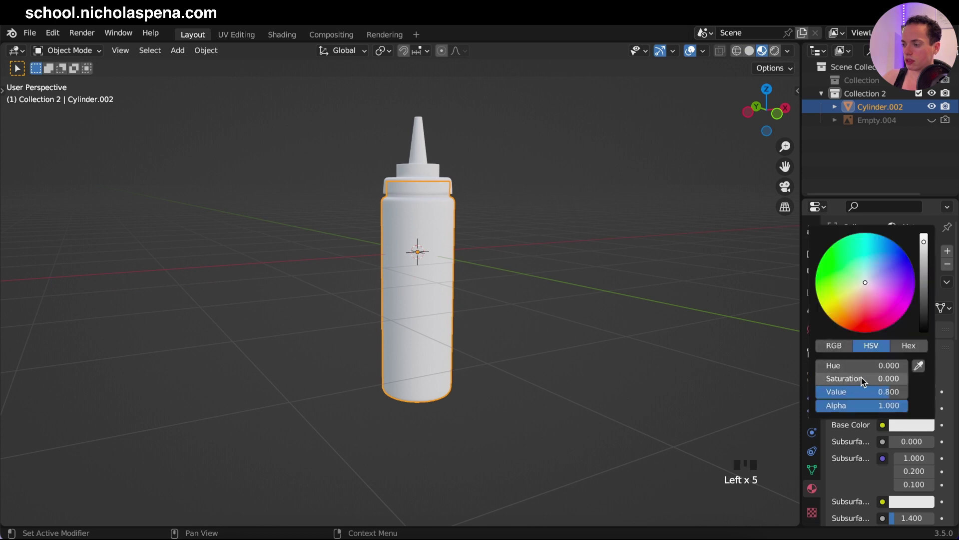
drag(862, 383, 925, 383)
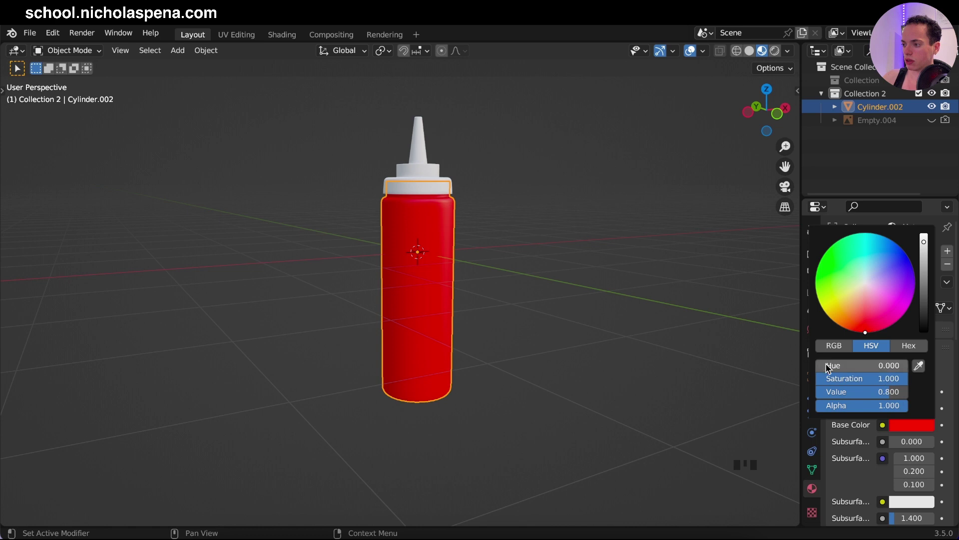
Step: Try a lower saturation for the bottle's red base color, and restore it to 1
super+scroll(535, 250, up, 4)
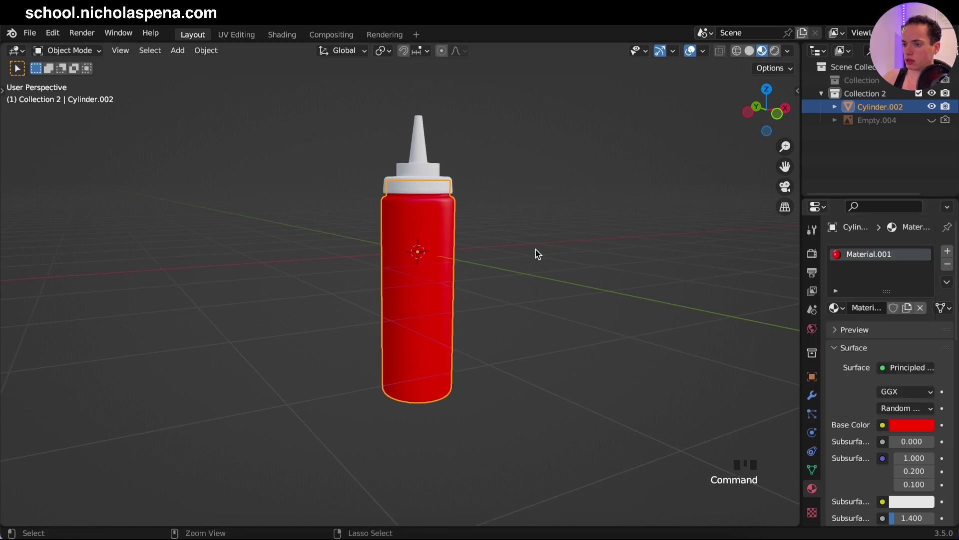
click(920, 426)
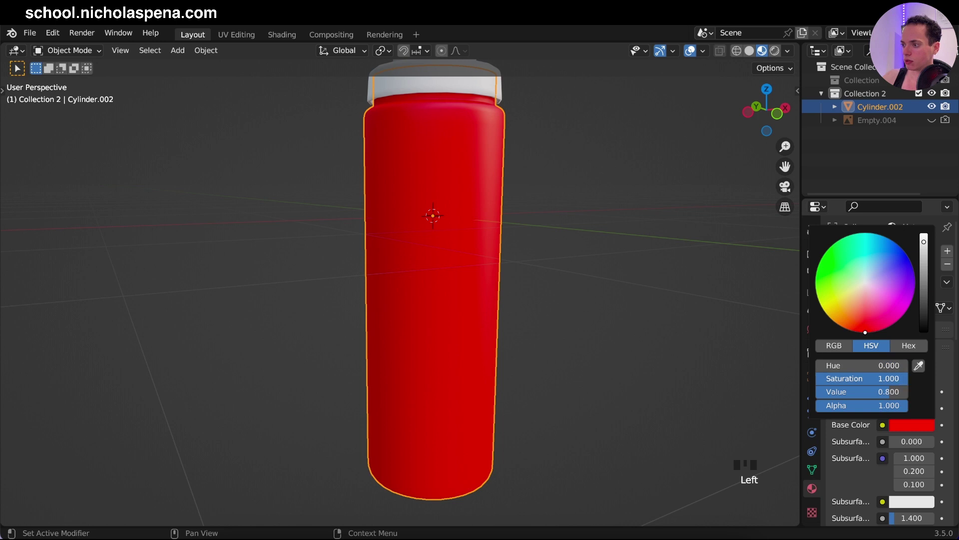
drag(906, 383, 897, 383)
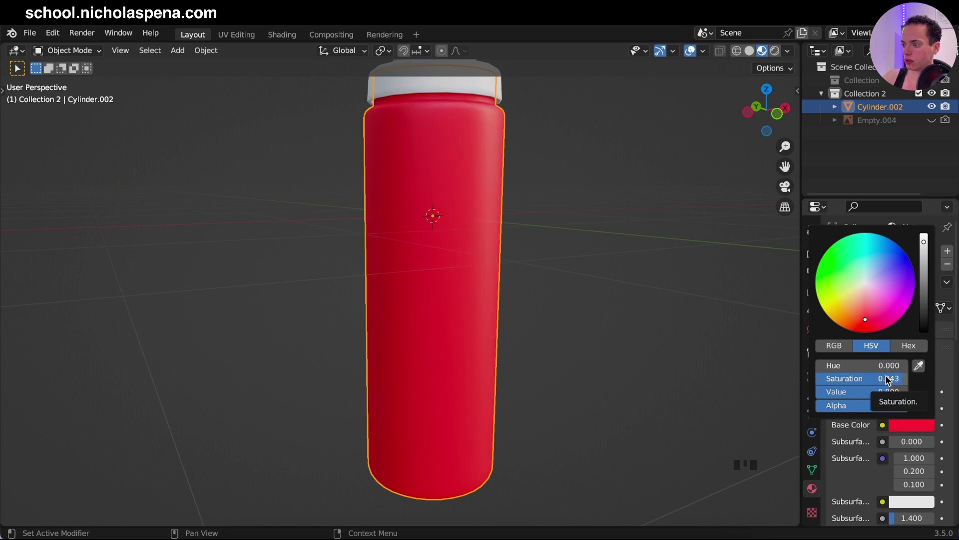
click(886, 379)
text(1)
key(Return)
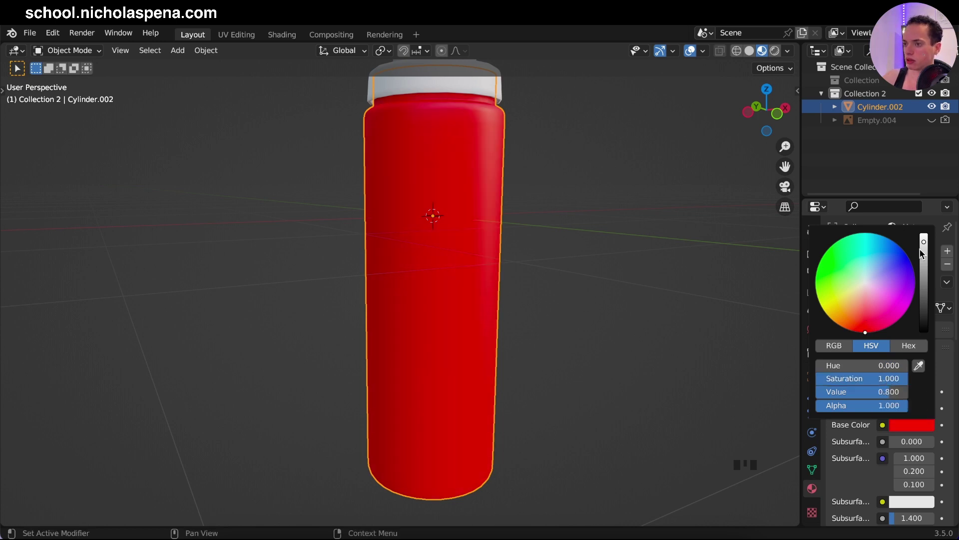
Step: Lower the red material's roughness to about 0.196 for a glossier bottle body
scroll(712, 270, down, 3)
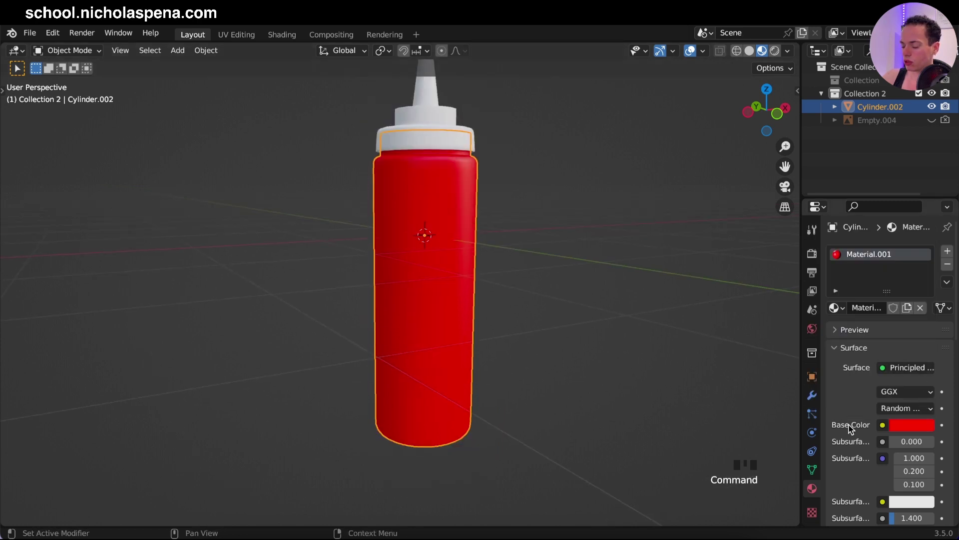
scroll(850, 430, down, 6)
scroll(850, 428, down, 1)
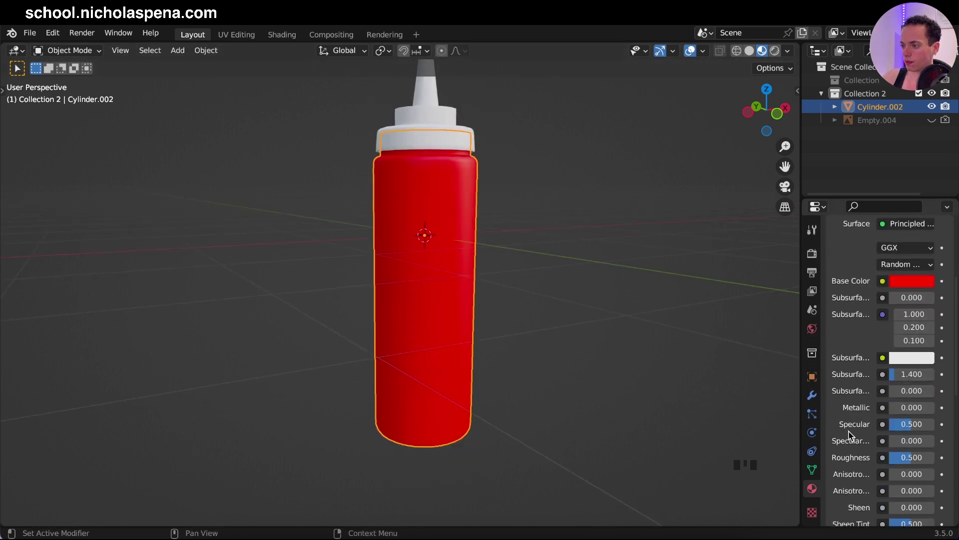
drag(913, 461, 899, 461)
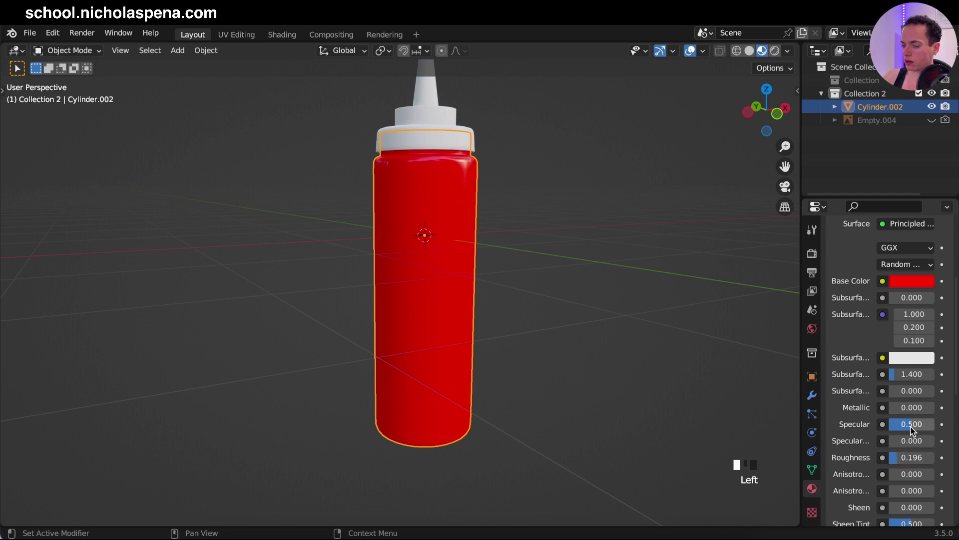
drag(911, 426, 911, 426)
click(611, 307)
super+scroll(610, 307, up, 3)
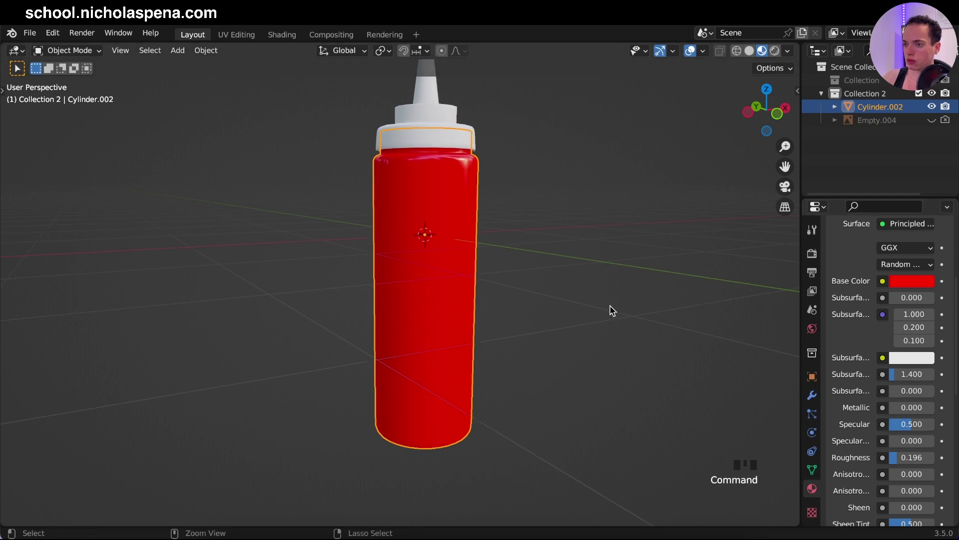
Step: Widen the properties area and set the red material's clearcoat to about 0.738 and clearcoat roughness to about 0.214
super+scroll(610, 306, down, 1)
scroll(914, 409, down, 4)
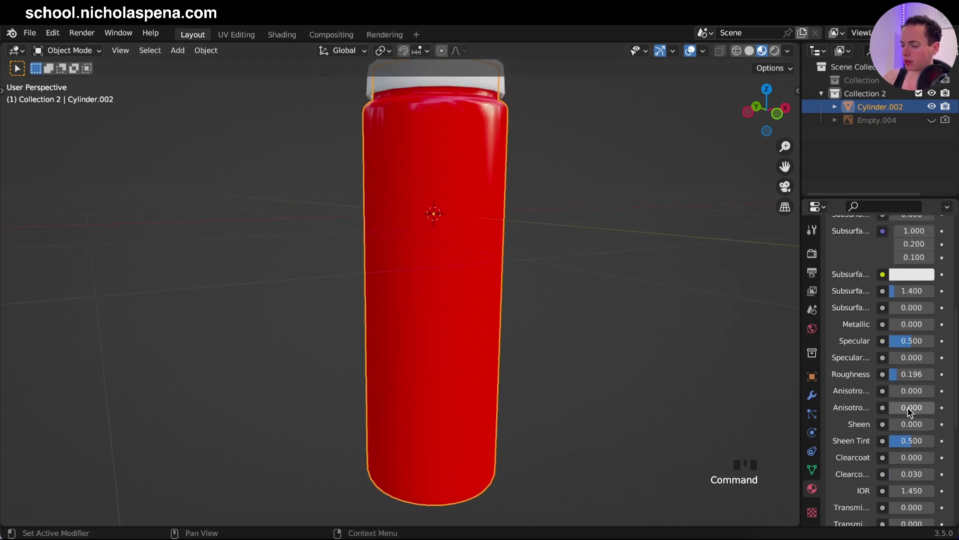
scroll(847, 437, down, 3)
scroll(847, 437, up, 1)
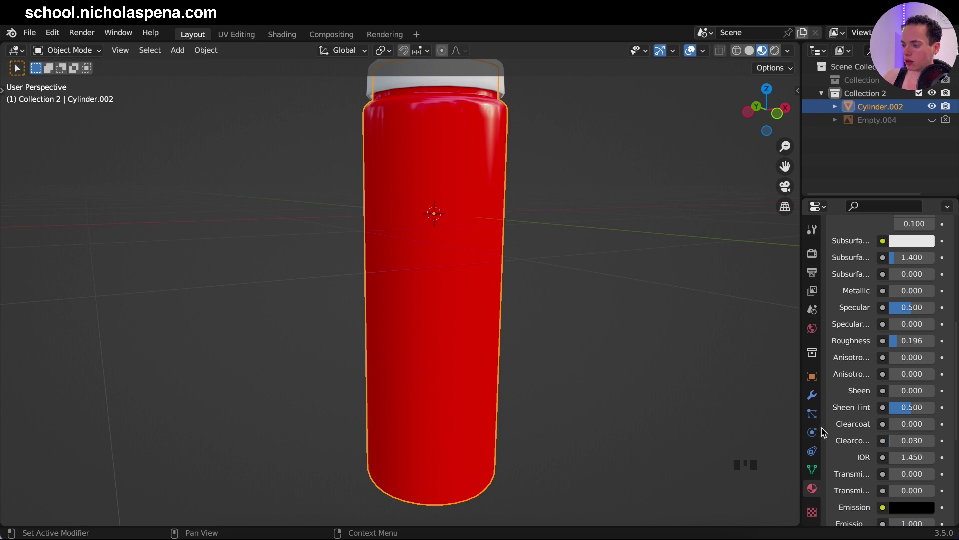
drag(800, 423, 685, 423)
drag(830, 428, 866, 441)
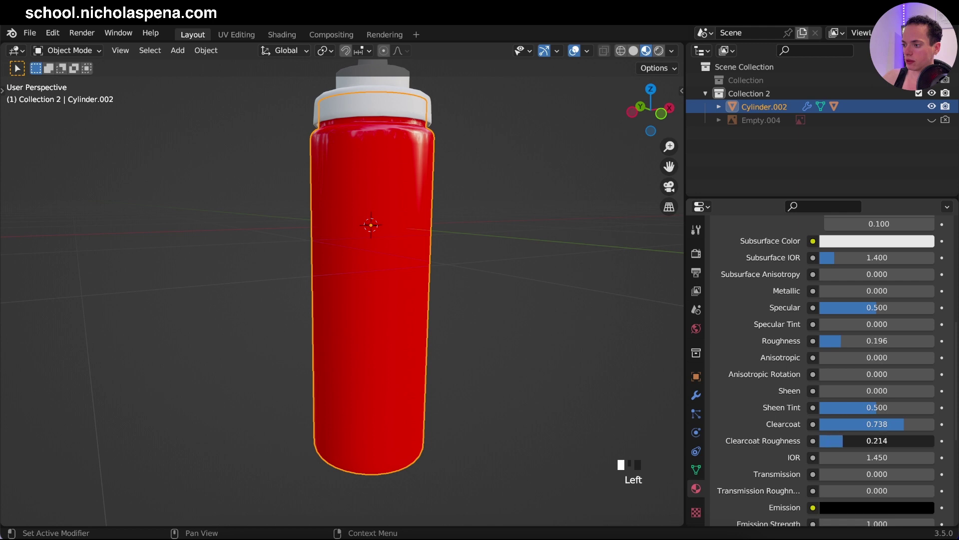
scroll(517, 274, down, 3)
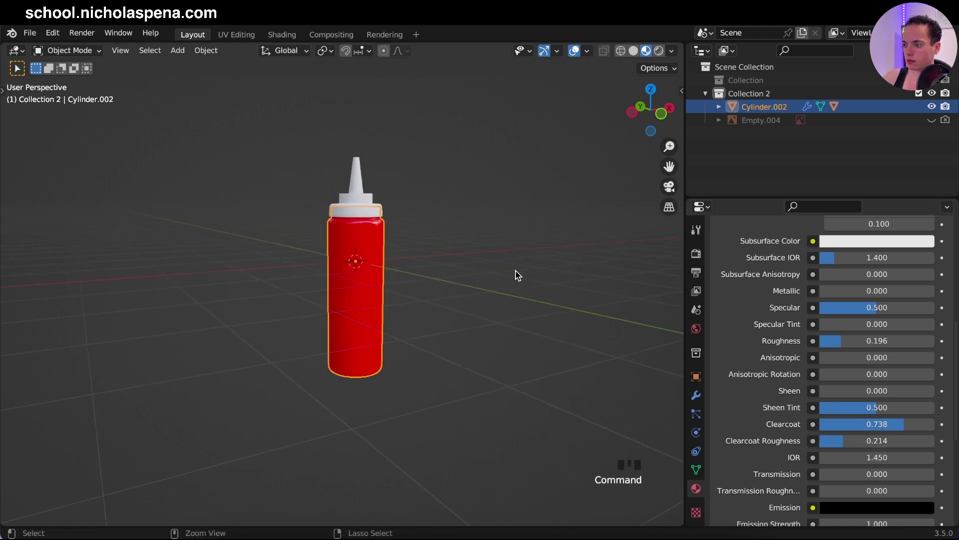
scroll(516, 275, up, 3)
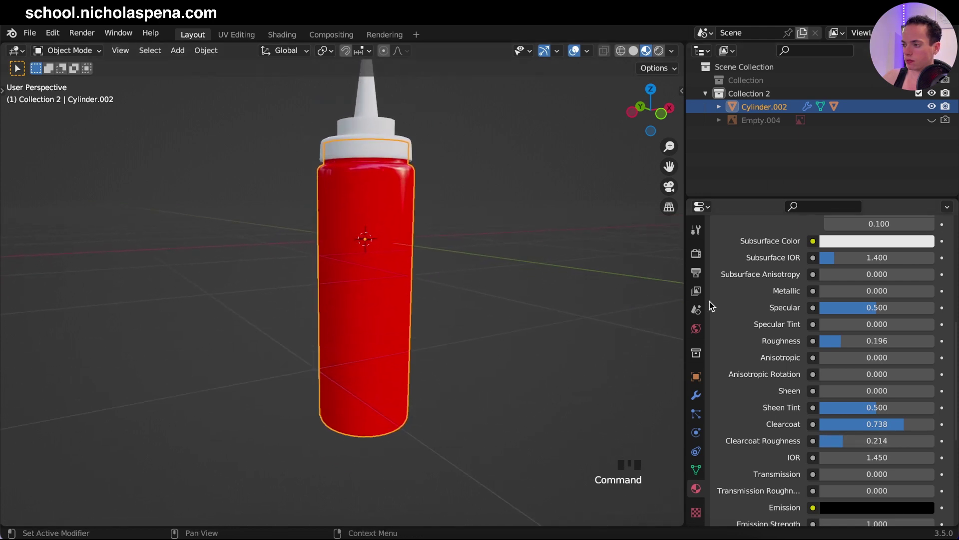
Step: Rename the bottle body's material to "red bottle"
scroll(713, 306, up, 8)
click(790, 307)
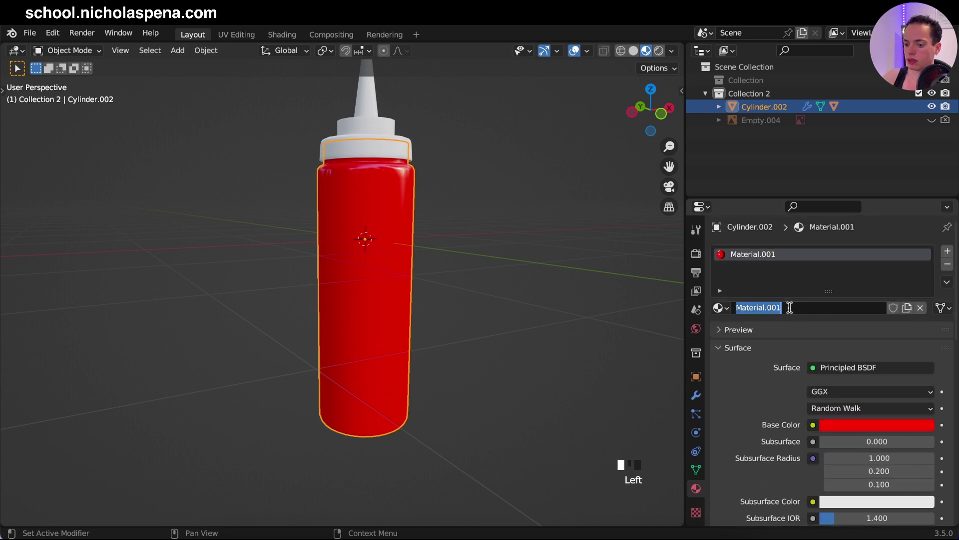
text(red)
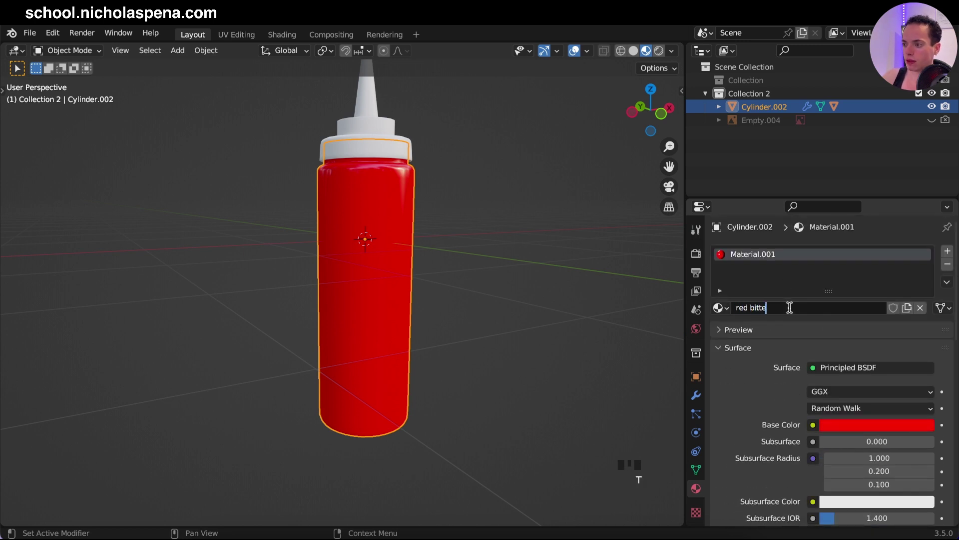
text( bitt)
key(BackSpace)
key(BackSpace)
text(ottle)
key(Return)
Step: Assign the existing material named Material to the bottle body and review its specular, roughness and clearcoat settings
click(720, 307)
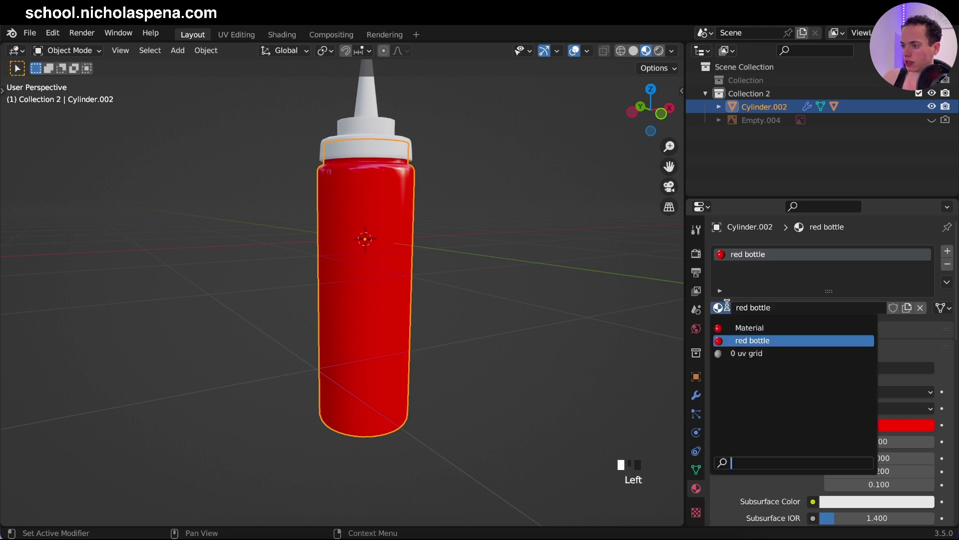
click(750, 328)
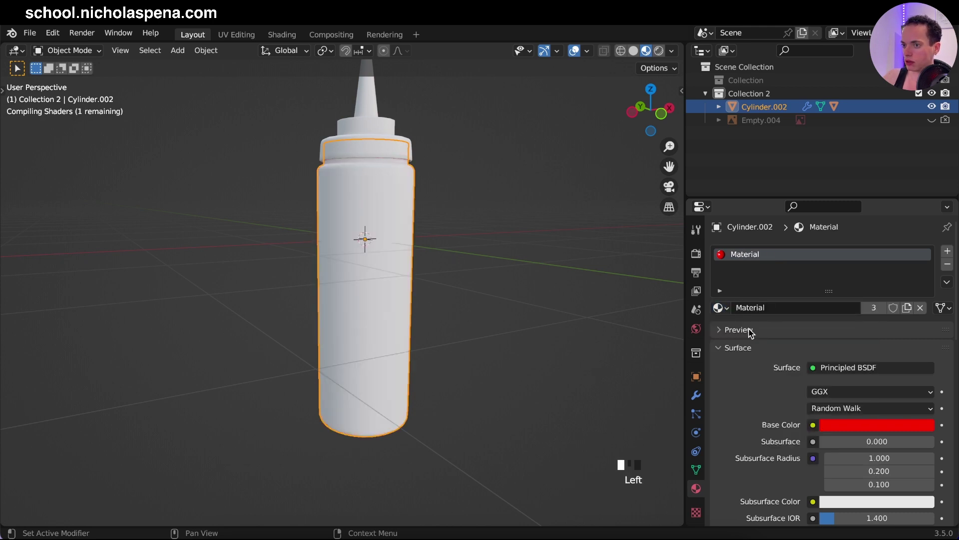
scroll(755, 394, down, 5)
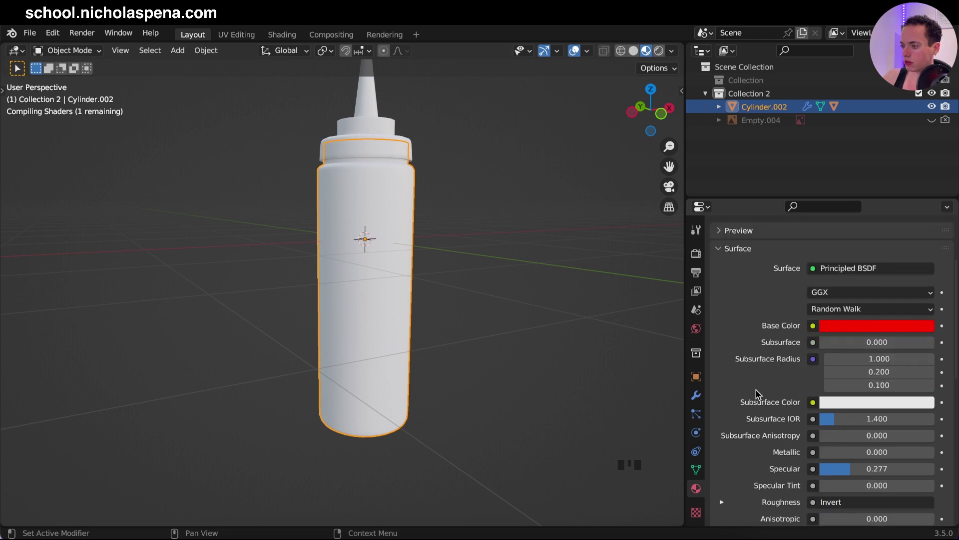
scroll(757, 394, down, 2)
scroll(793, 381, down, 2)
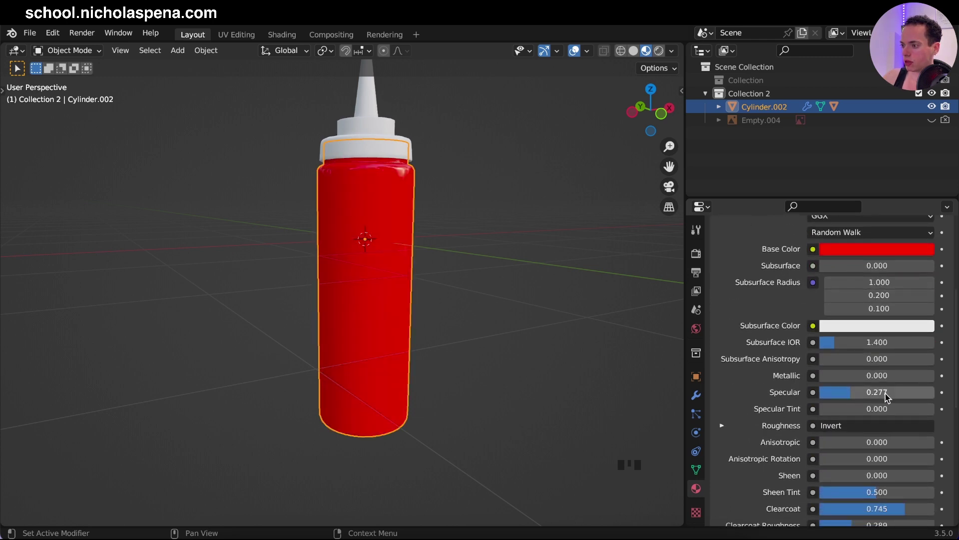
scroll(780, 444, down, 2)
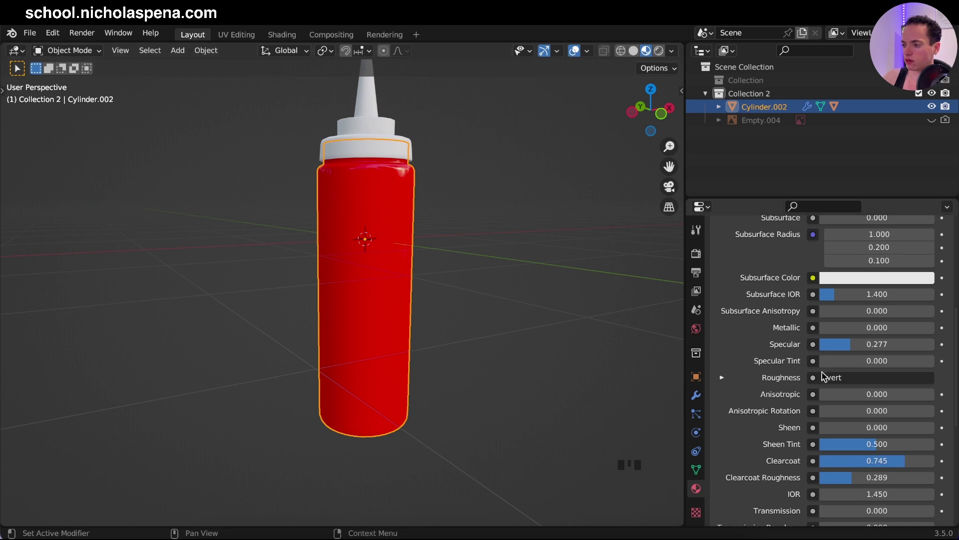
scroll(796, 426, down, 1)
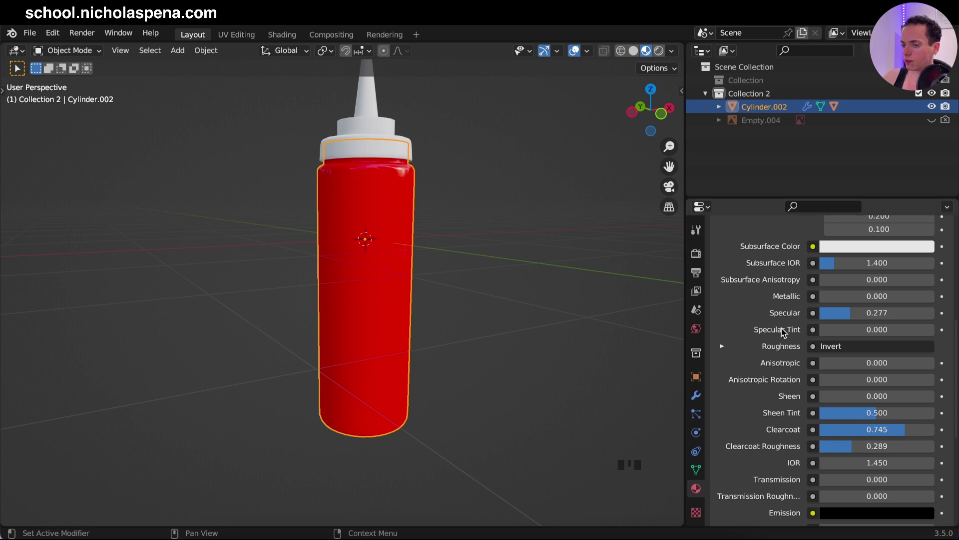
Step: Review the assigned material's surface settings and switch the bottle body back to the existing "red bottle" material
scroll(787, 328, up, 10)
scroll(783, 330, down, 3)
scroll(784, 331, down, 2)
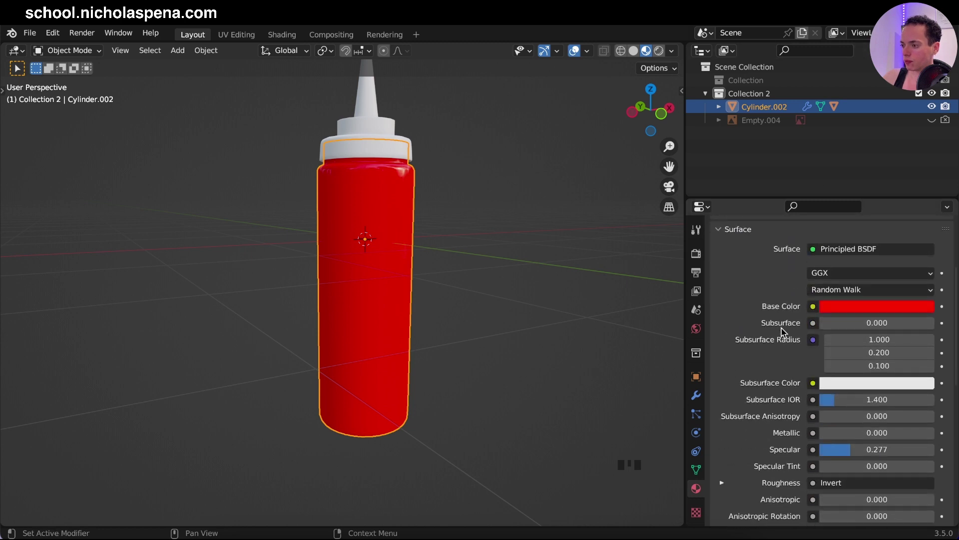
scroll(783, 332, up, 3)
scroll(800, 280, up, 3)
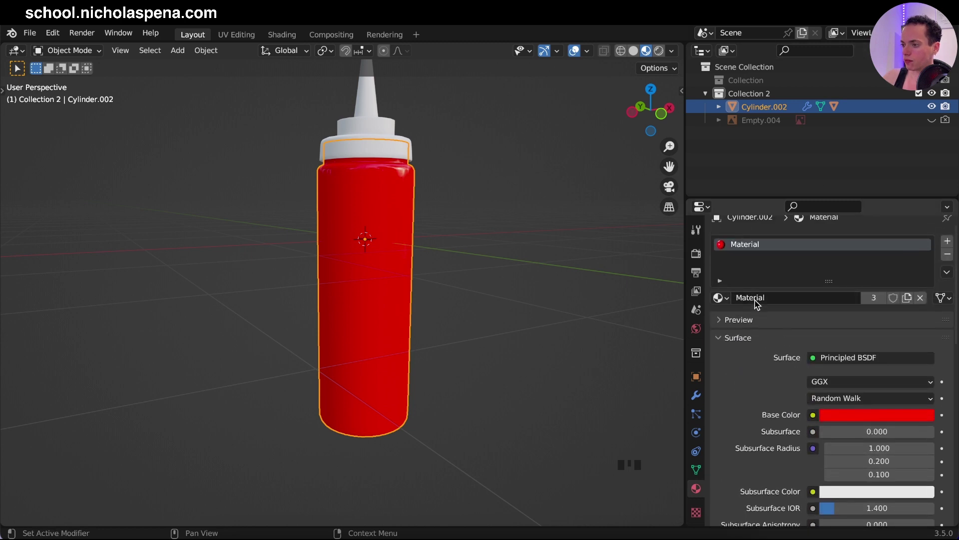
click(720, 297)
click(745, 331)
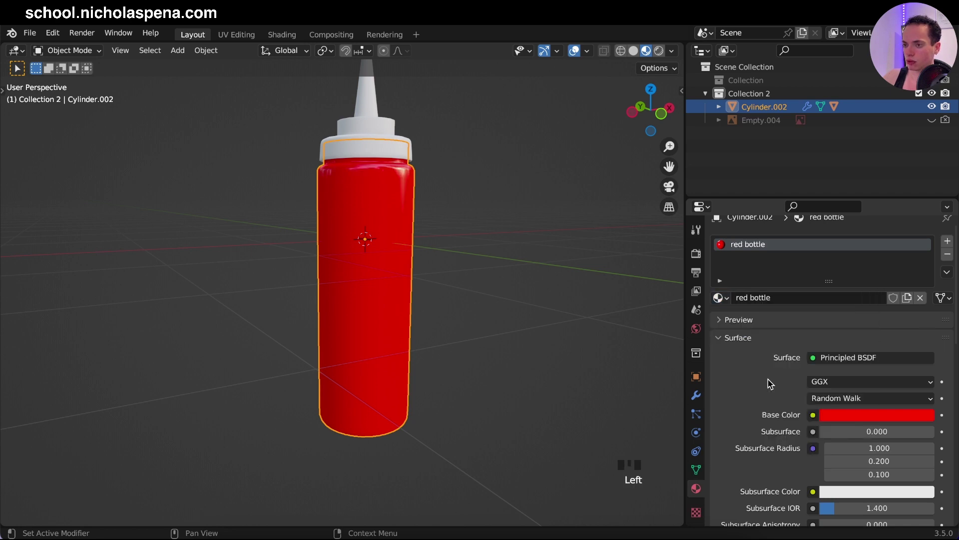
Step: Lower the red bottle material's specular to about 0.385 and save the file
scroll(768, 413, down, 6)
scroll(768, 414, down, 3)
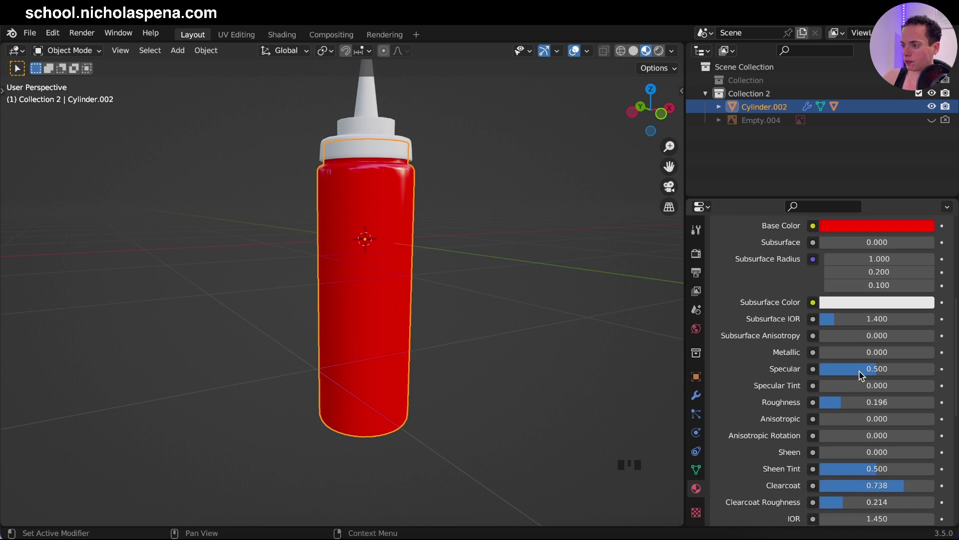
click(875, 370)
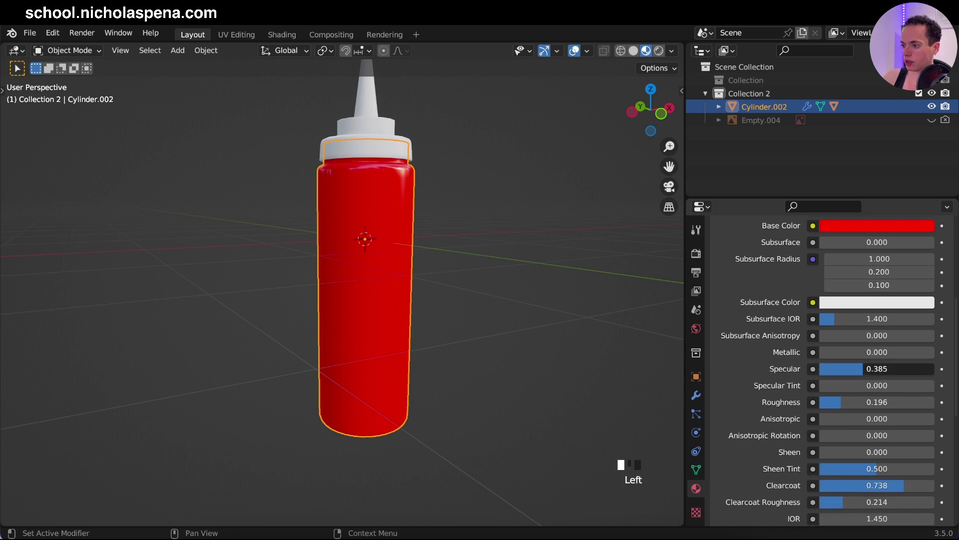
scroll(751, 455, down, 5)
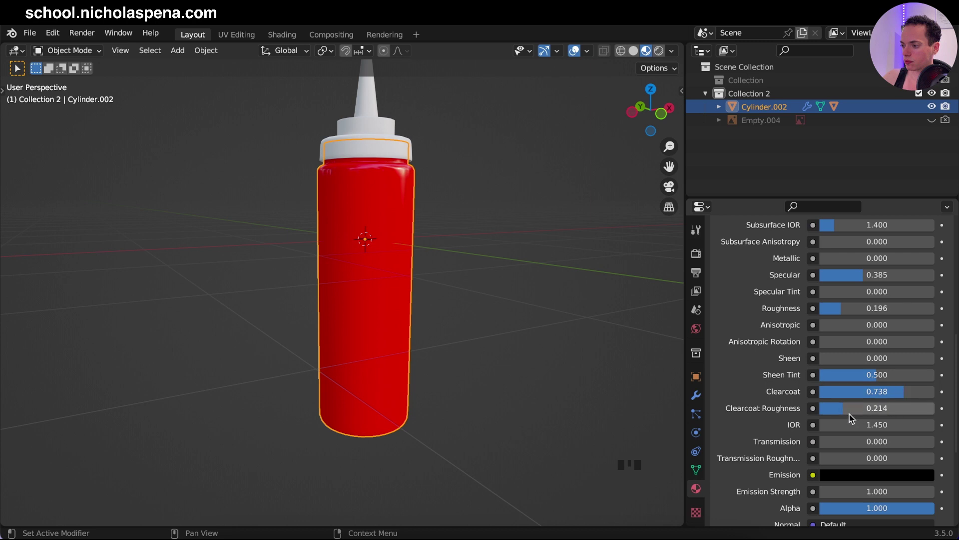
key(super+s)
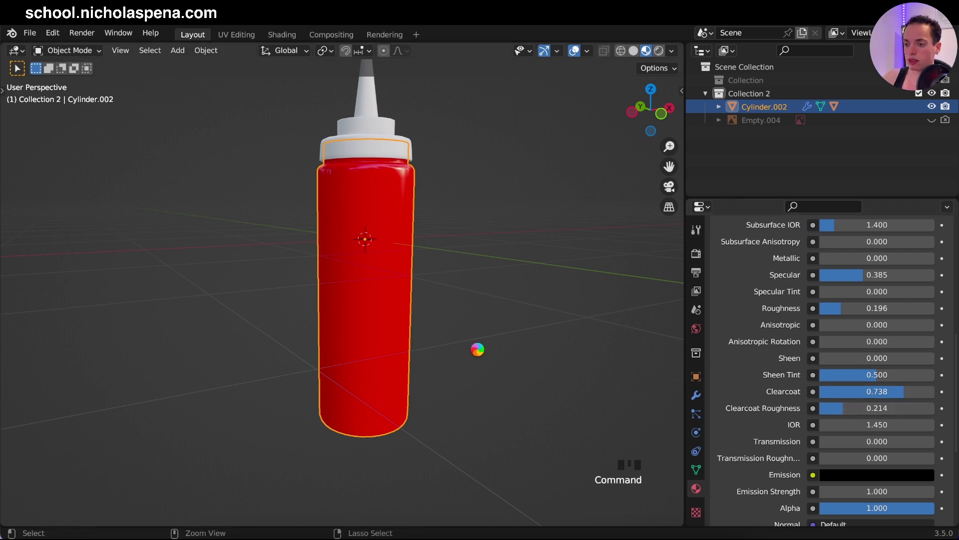
scroll(369, 166, up, 4)
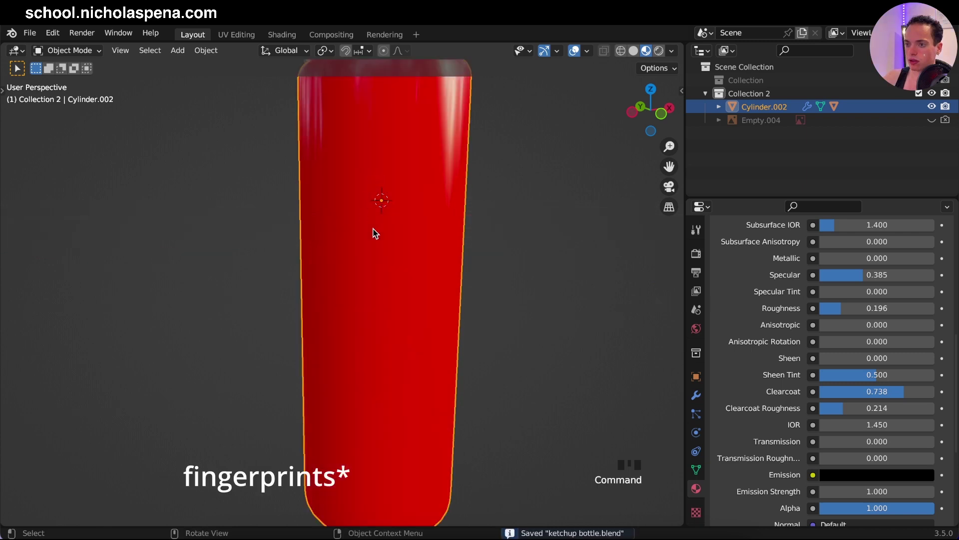
scroll(429, 324, down, 4)
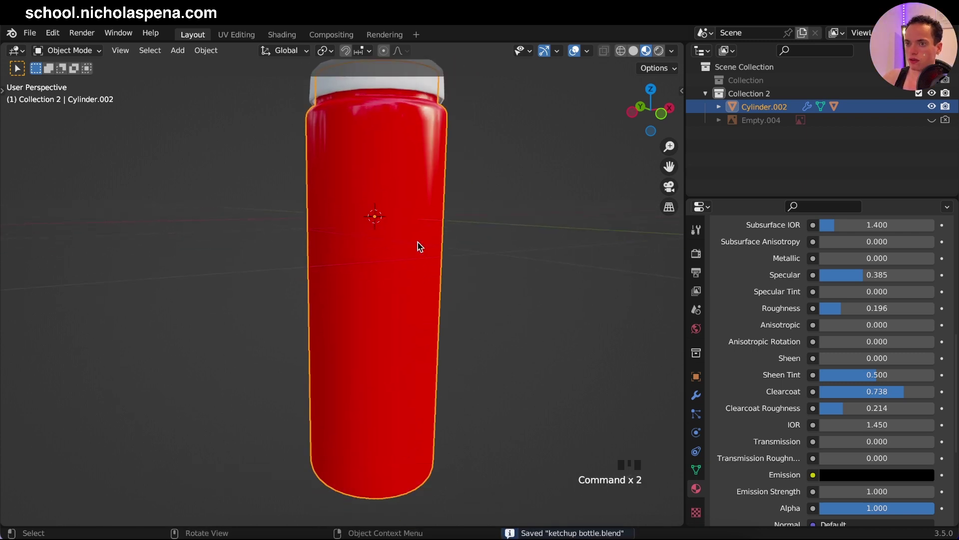
shift+scroll(418, 242, up, 4)
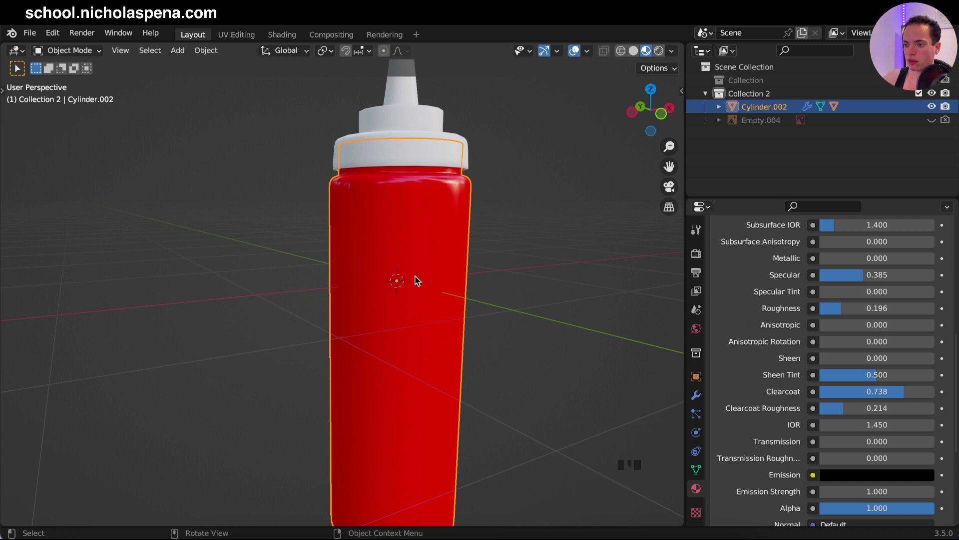
Step: Display the bottle in solid shading, and open the UV Editing workspace with the UV editor's sidebar hidden
click(633, 52)
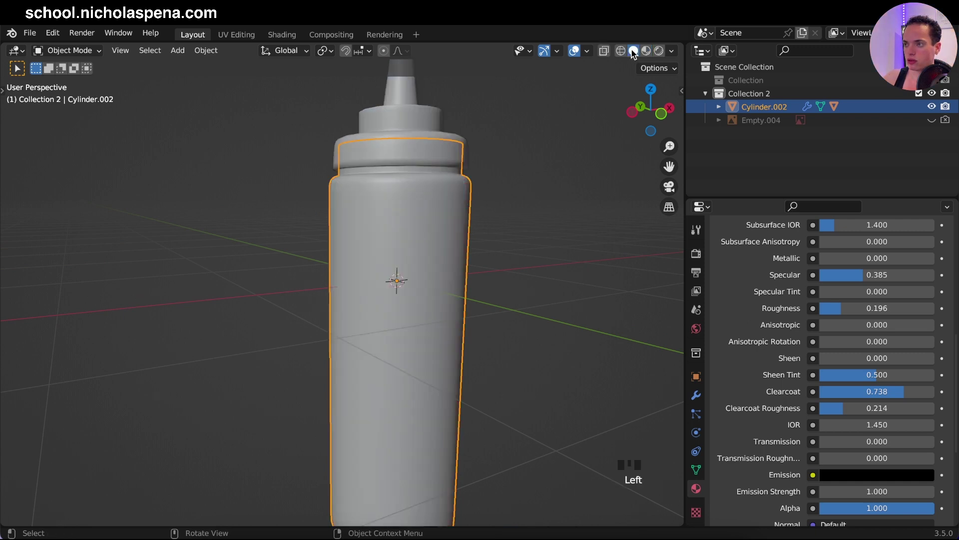
scroll(399, 247, down, 4)
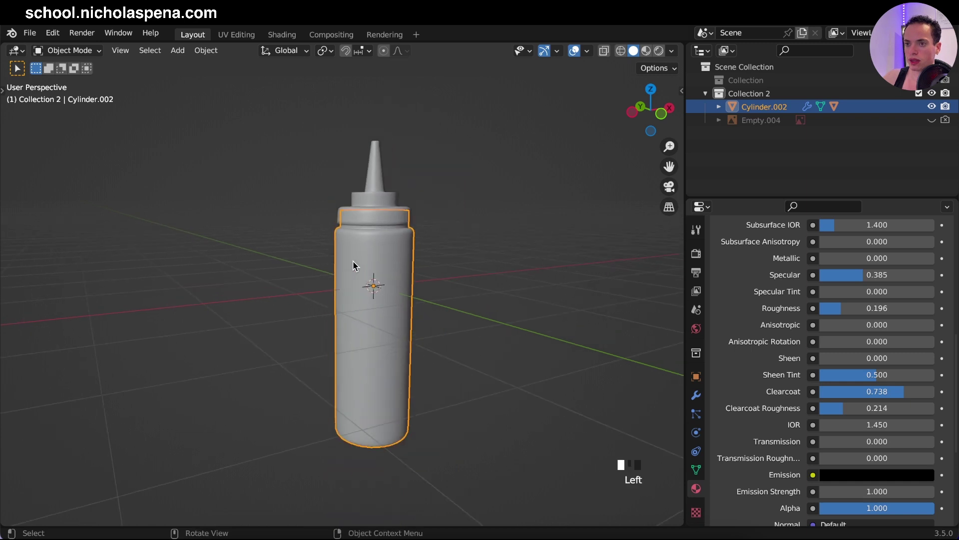
click(236, 35)
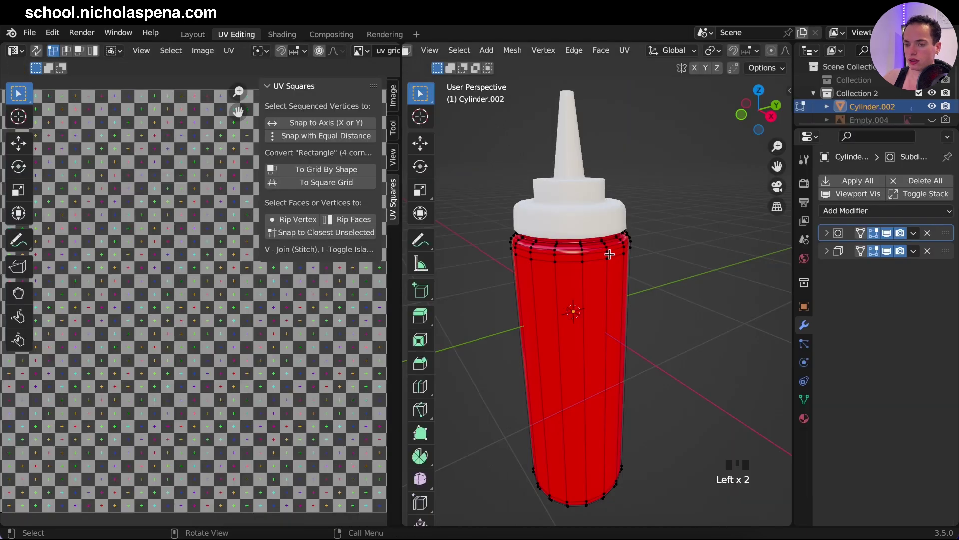
key(n)
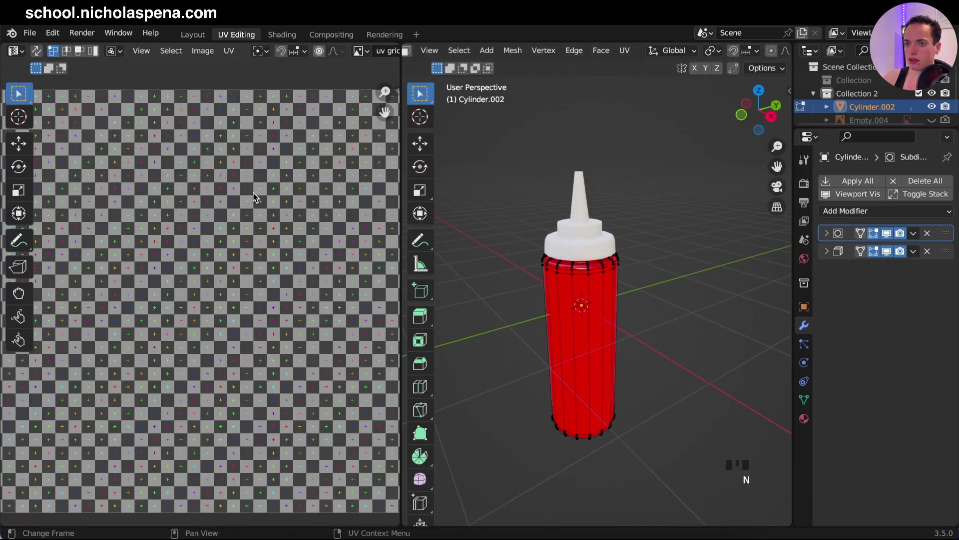
Step: Replace the uv grid image in the UV editor with a new generated Color Grid image named "color grid"
scroll(297, 50, right, 5)
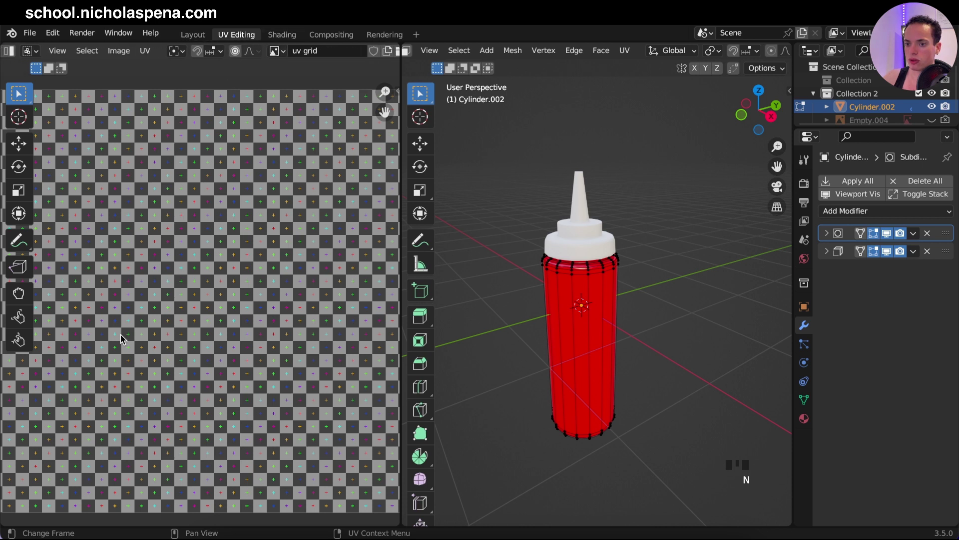
scroll(308, 51, right, 4)
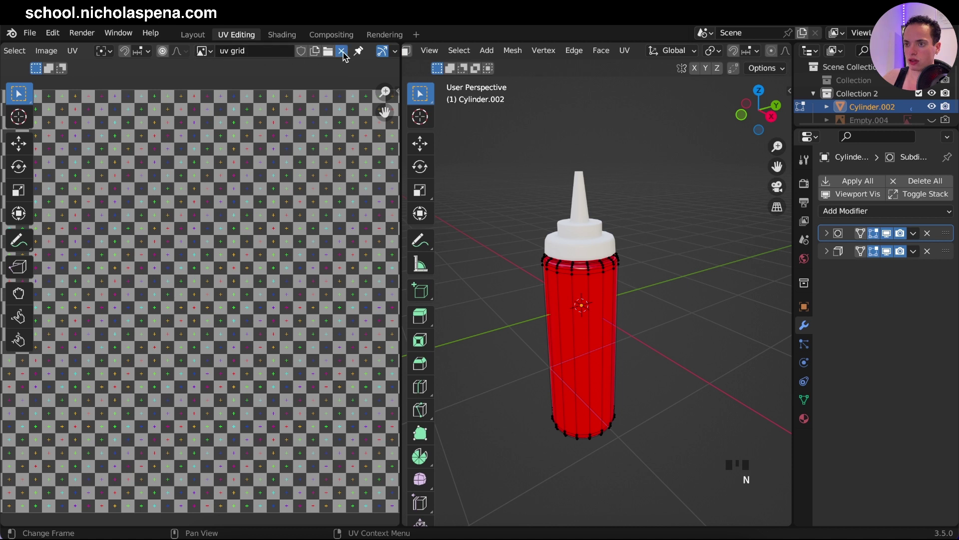
click(343, 51)
click(239, 52)
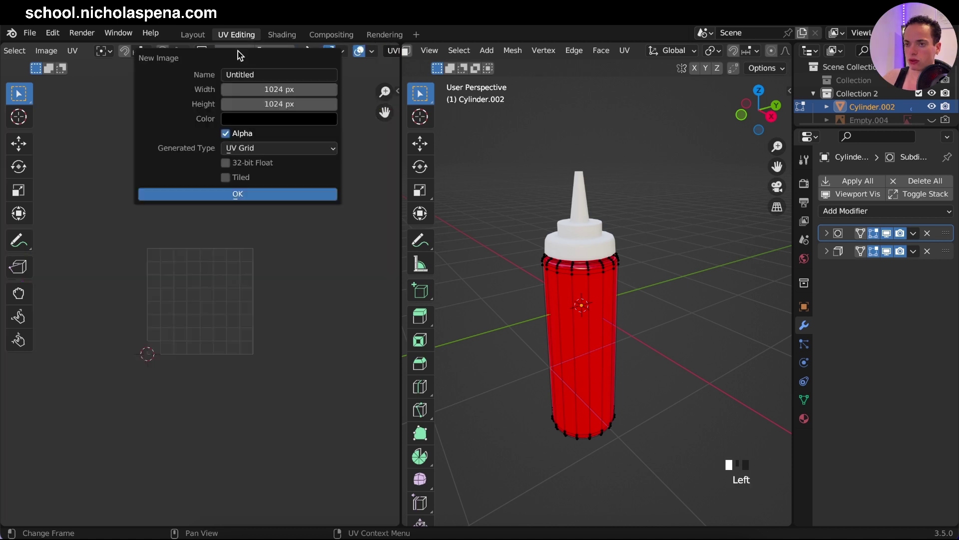
click(254, 75)
text(uv grid2)
click(254, 148)
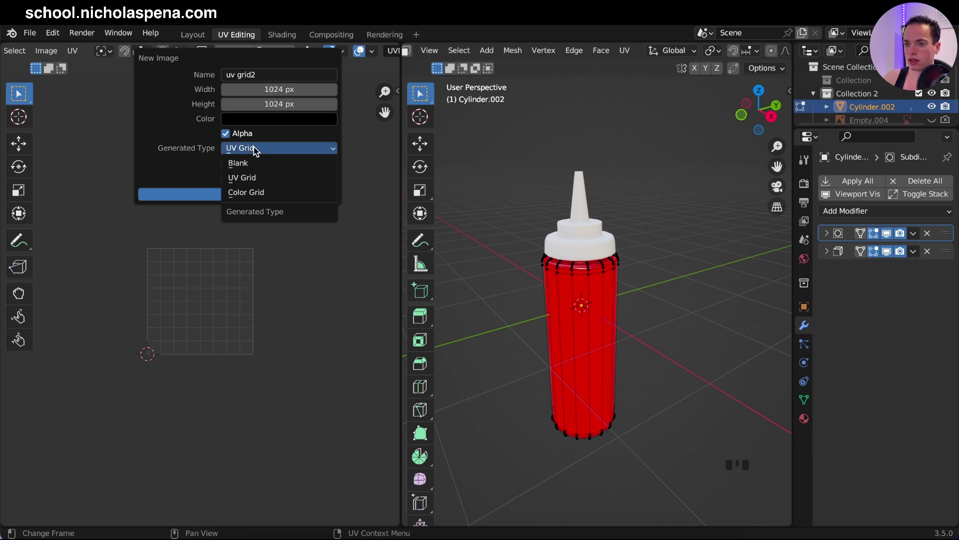
click(262, 192)
click(273, 75)
text(color grid)
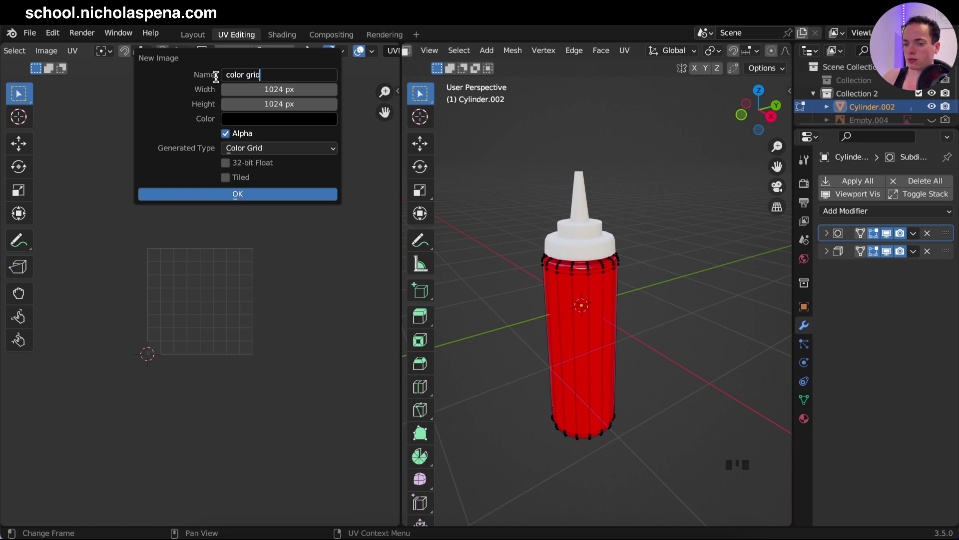
click(265, 197)
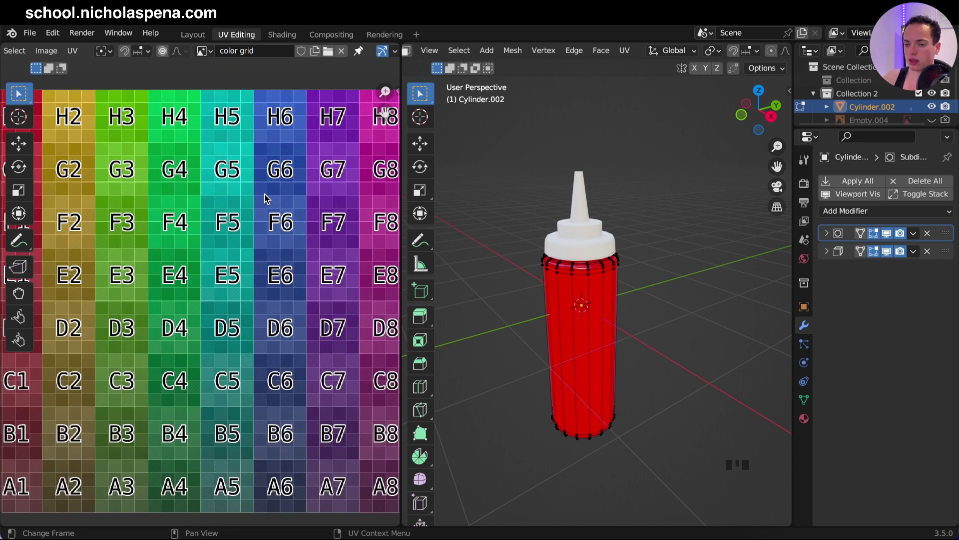
super+scroll(204, 340, down, 6)
super+scroll(204, 340, up, 2)
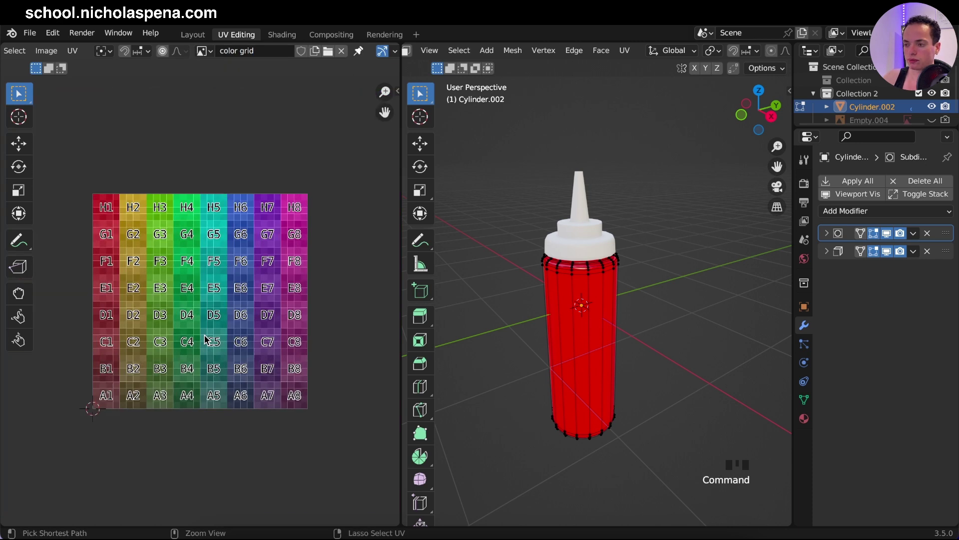
Step: In Object Mode, connect an Image Texture to the red bottle material's base color and assign it the "color grid" image
key(Tab)
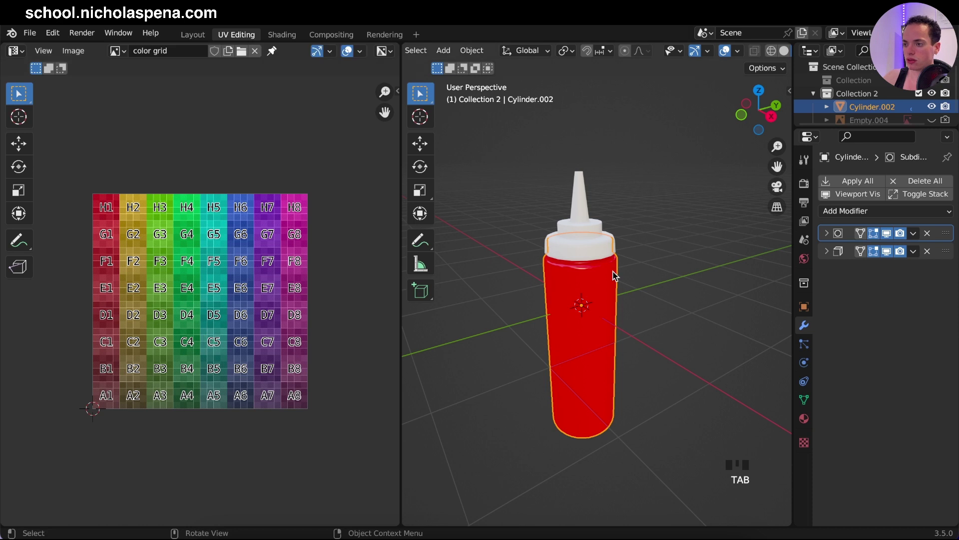
click(814, 413)
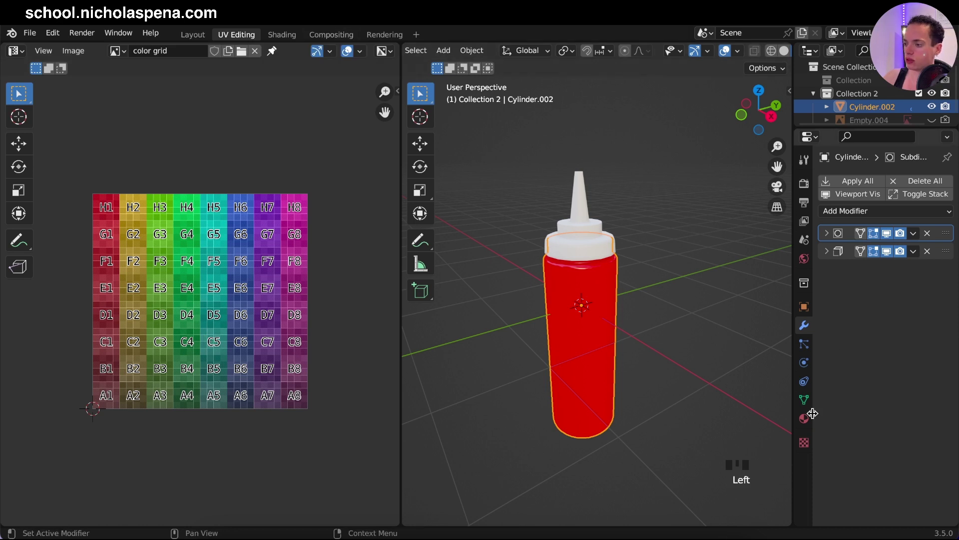
click(804, 419)
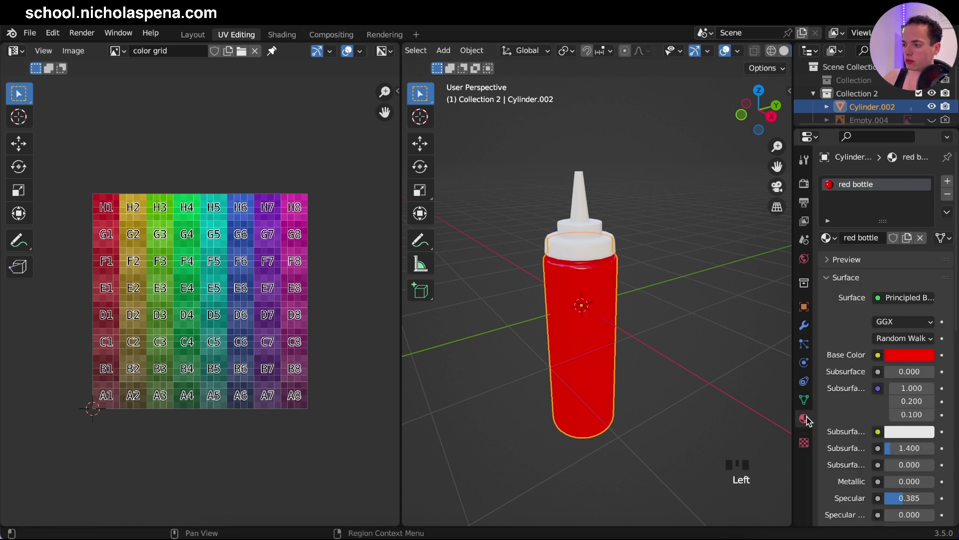
click(878, 355)
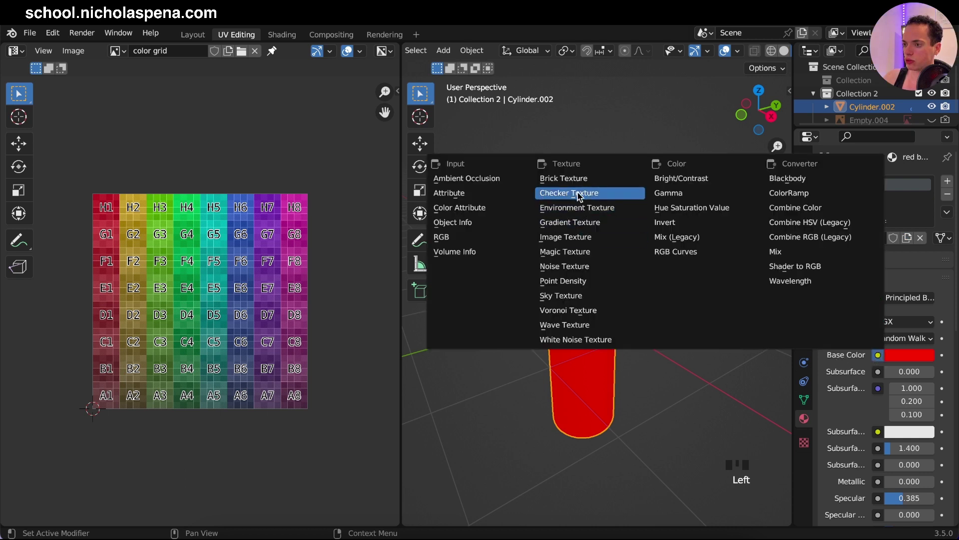
click(570, 238)
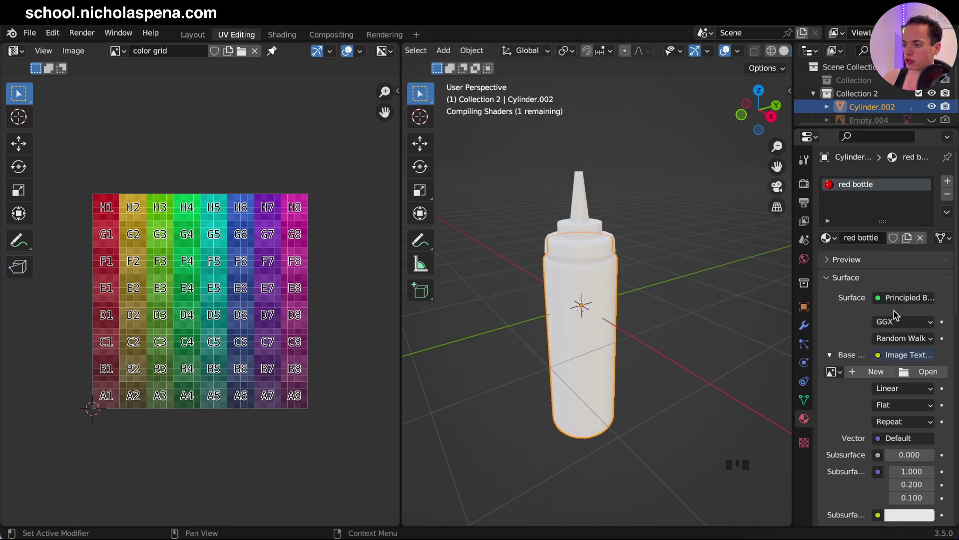
click(833, 372)
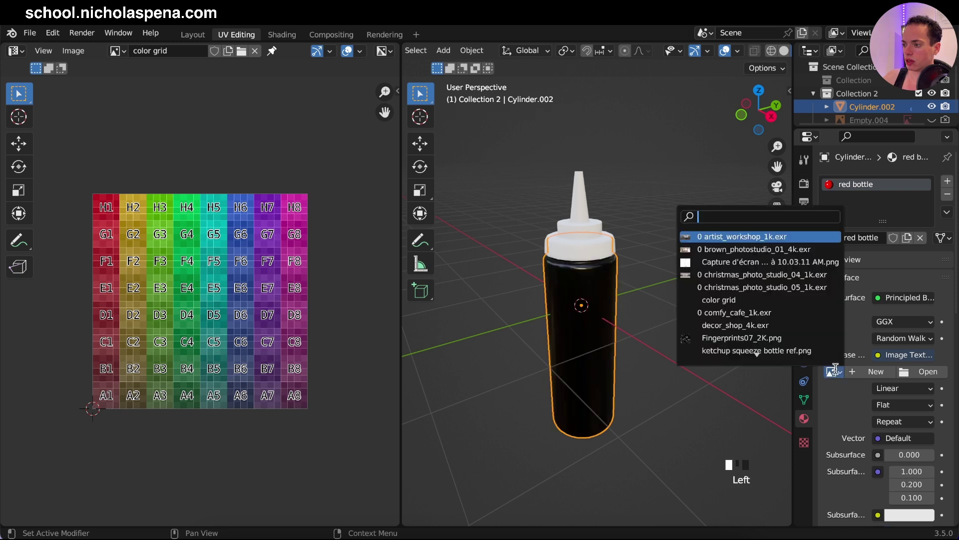
click(741, 300)
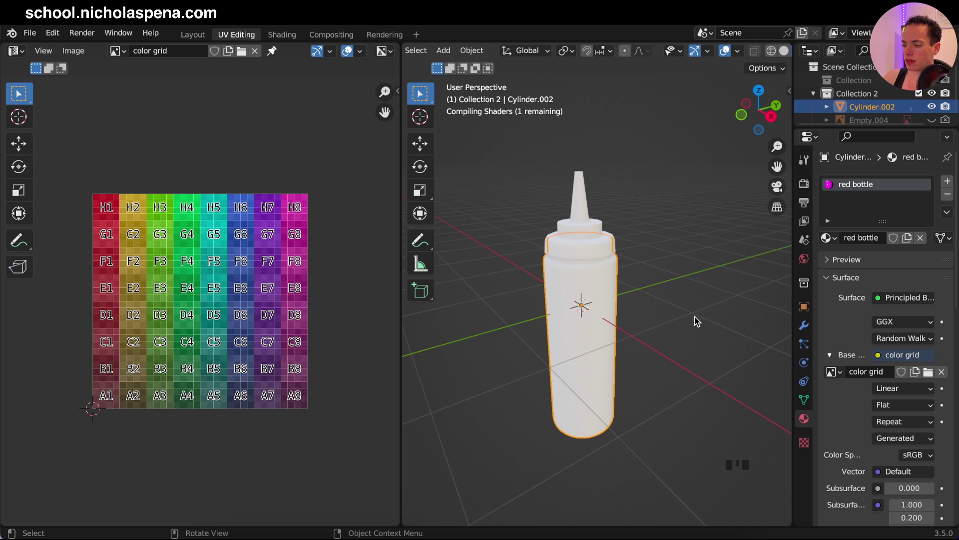
Step: Examine how the color grid texture maps around the bottle body and across its base for stretching
super+scroll(695, 316, up, 4)
scroll(695, 316, right, 5)
scroll(695, 316, left, 10)
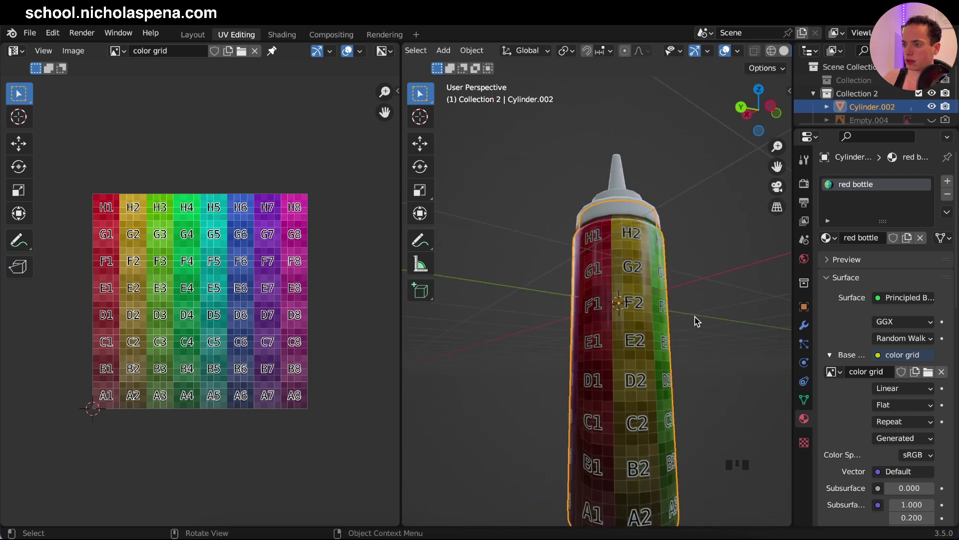
scroll(695, 316, down, 10)
super+scroll(695, 320, down, 5)
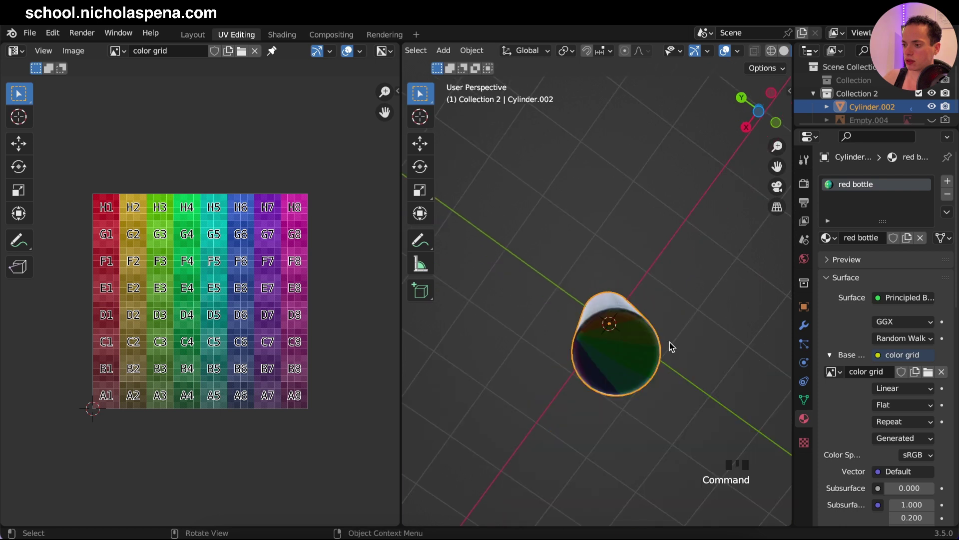
key(super)
scroll(664, 359, up, 12)
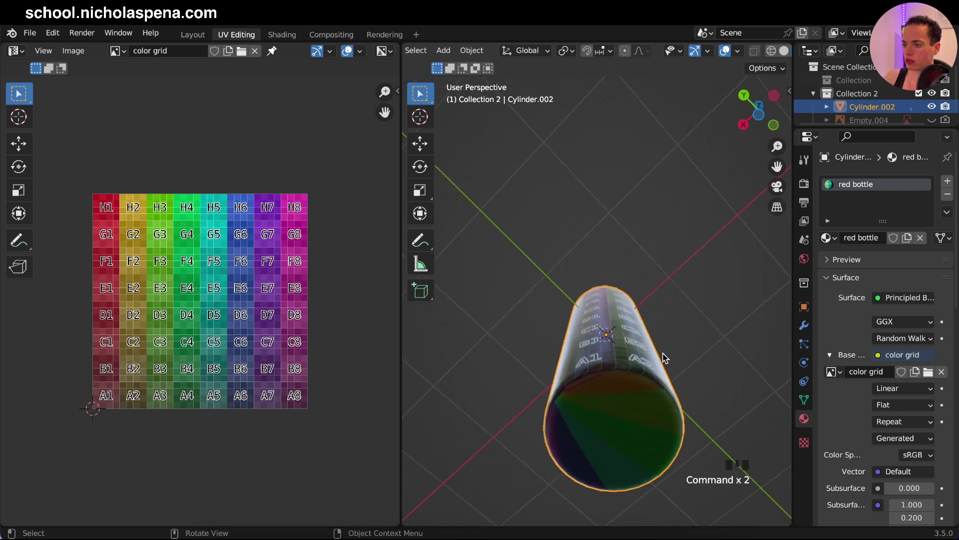
scroll(665, 358, right, 20)
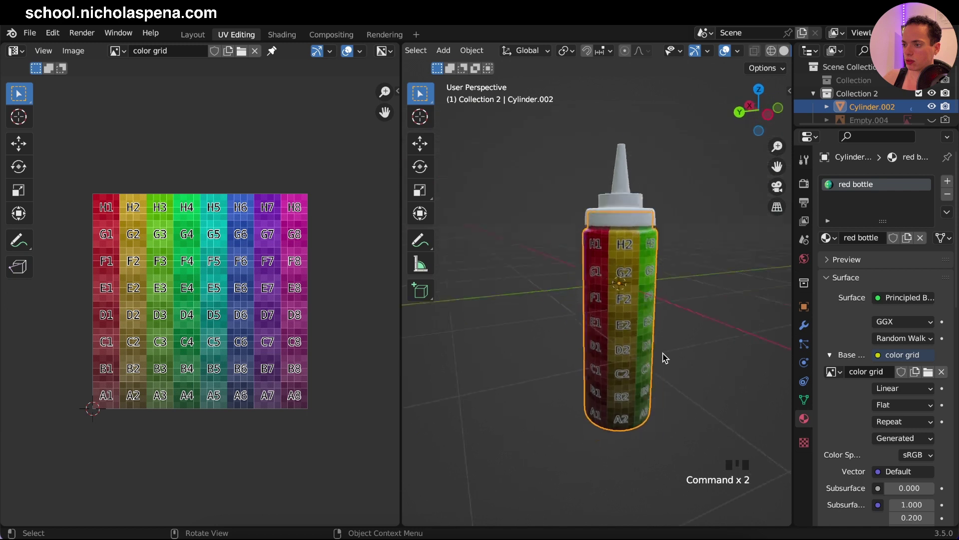
scroll(664, 358, up, 3)
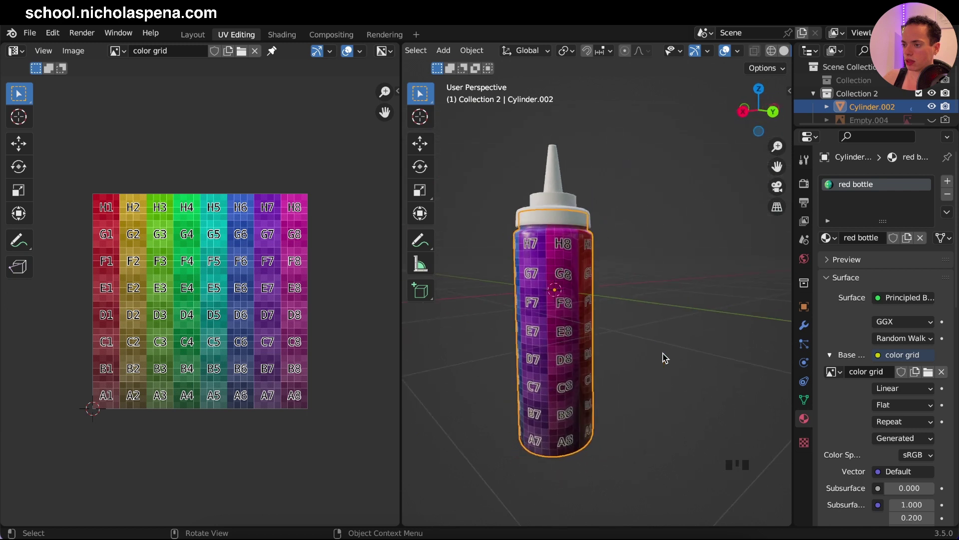
scroll(580, 314, right, 4)
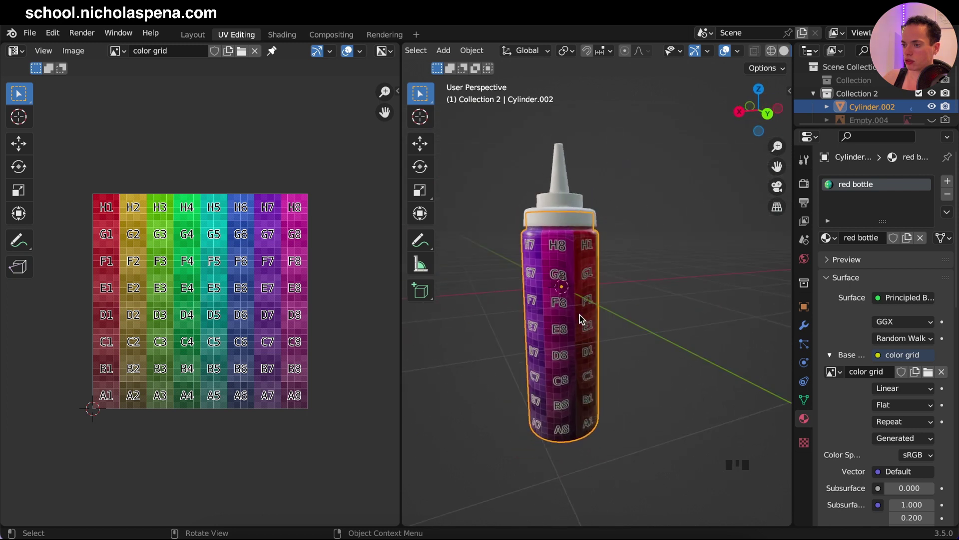
super+scroll(579, 315, up, 3)
scroll(599, 317, left, 12)
super+scroll(599, 317, down, 5)
scroll(600, 320, up, 5)
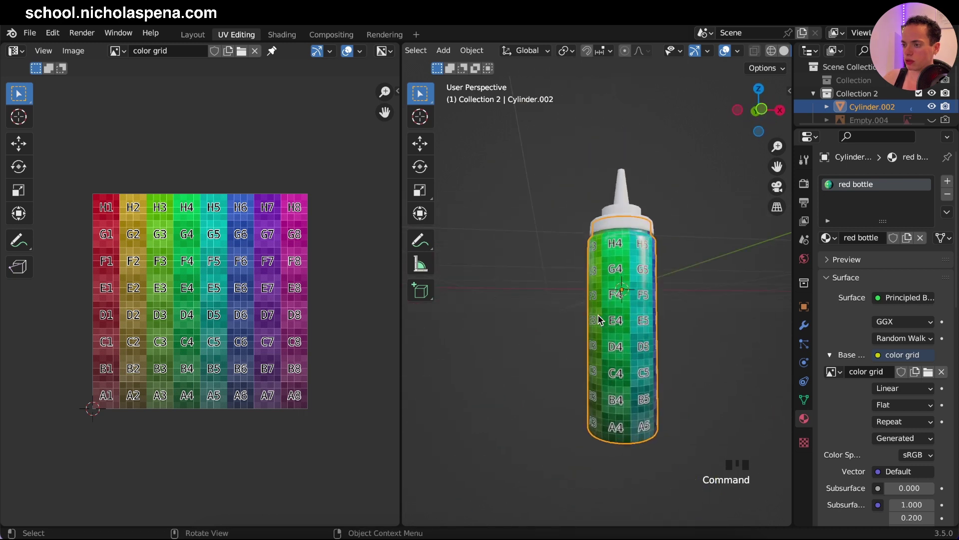
scroll(598, 315, right, 6)
scroll(598, 315, left, 12)
scroll(598, 315, up, 4)
scroll(598, 316, left, 3)
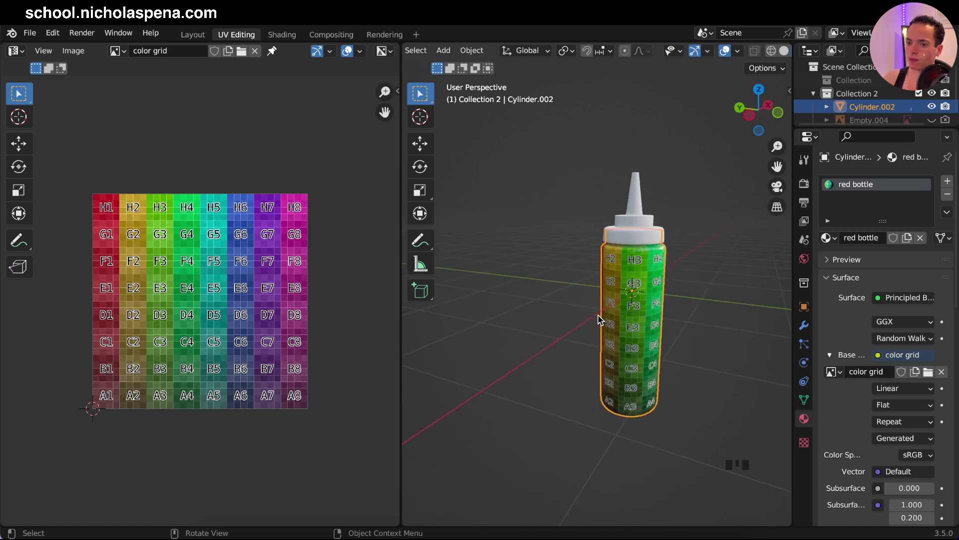
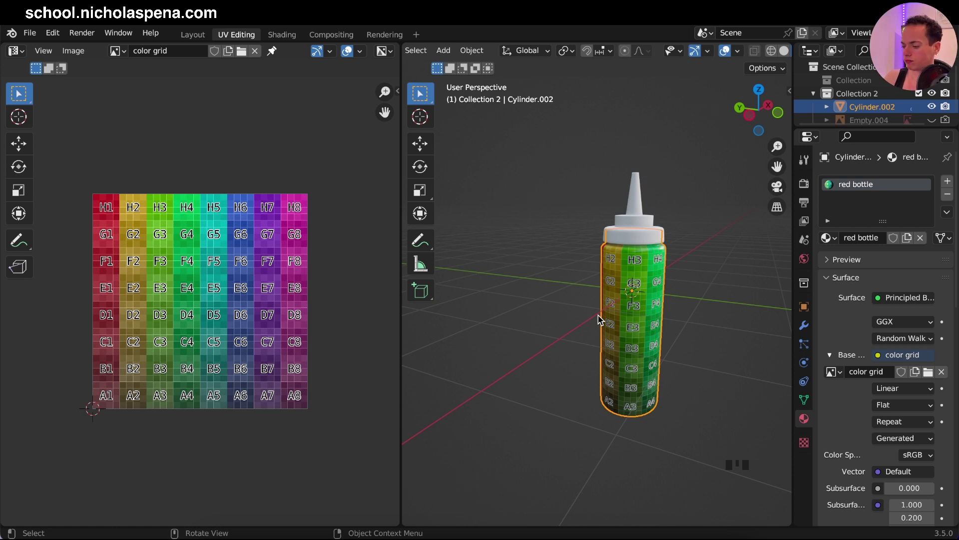
Step: Assign the existing "red bottle" material to the cap and nozzle object
middle_drag(665, 303, 609, 289)
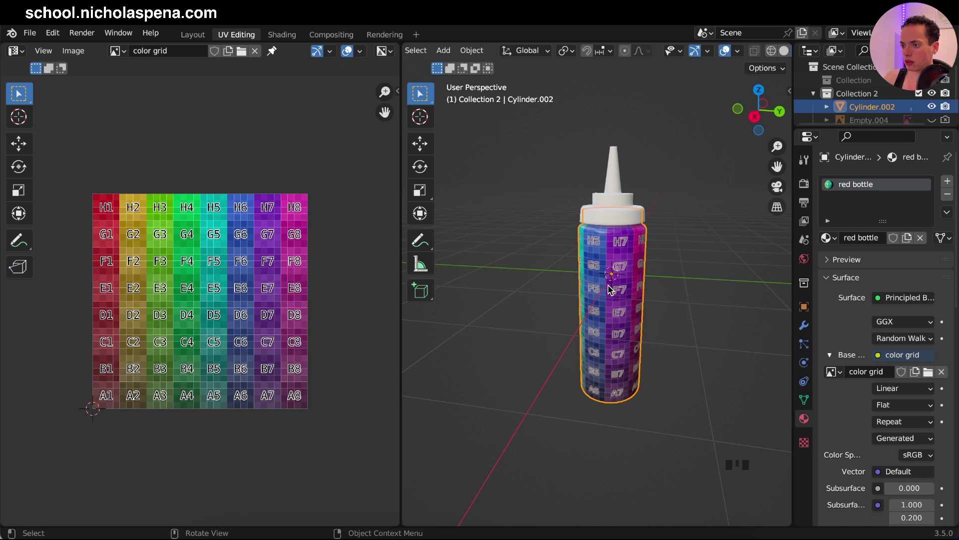
key(KP_1)
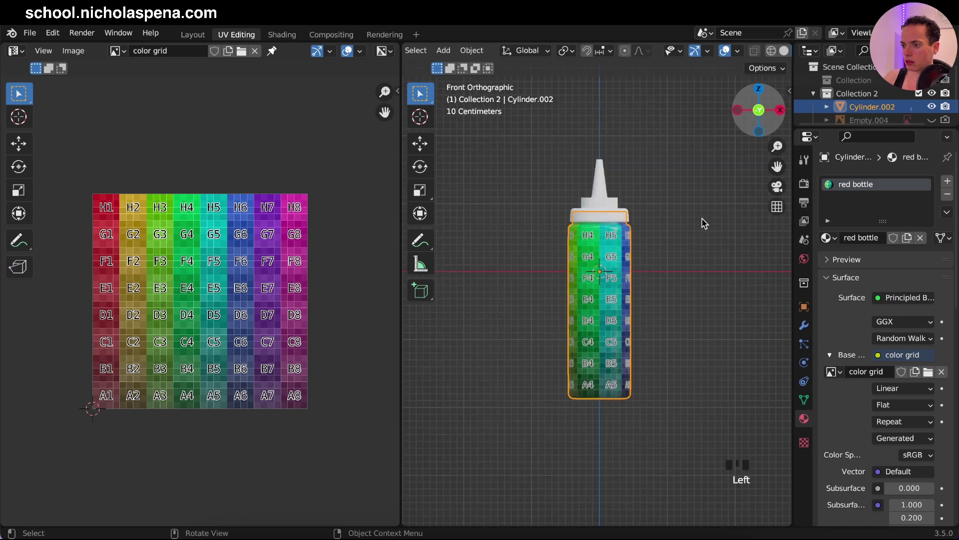
click(610, 201)
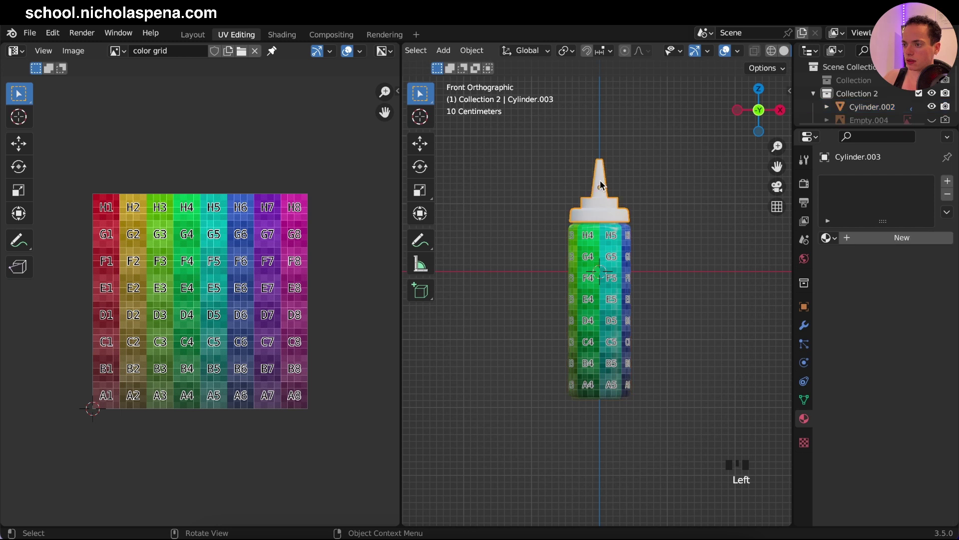
click(830, 239)
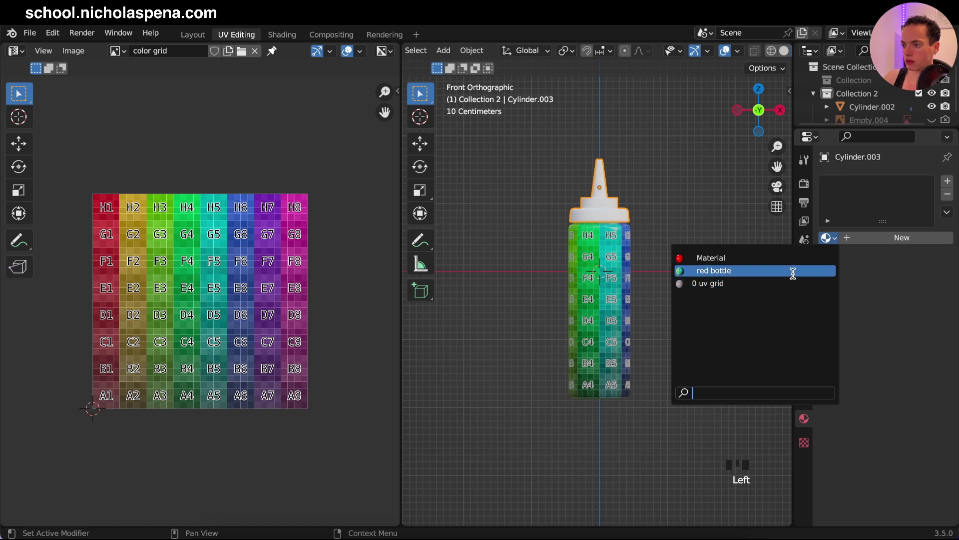
key(Escape)
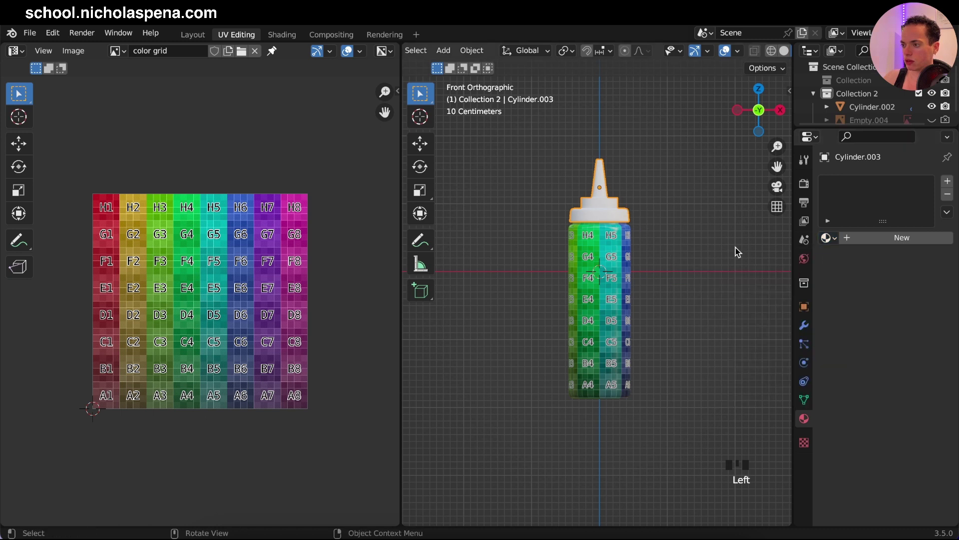
click(829, 238)
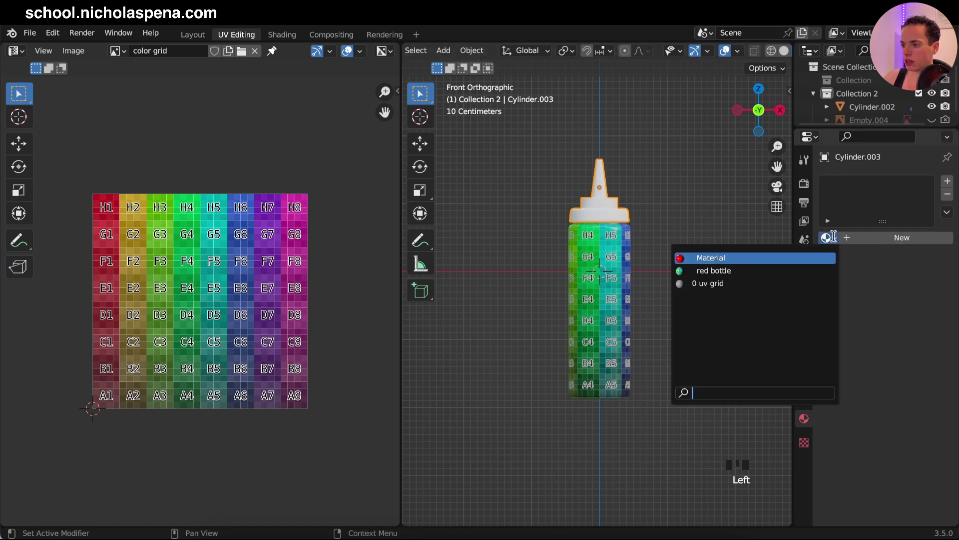
click(731, 273)
Step: Examine how the color grid maps onto the cap and nozzle from the front, side and back
scroll(708, 232, up, 6)
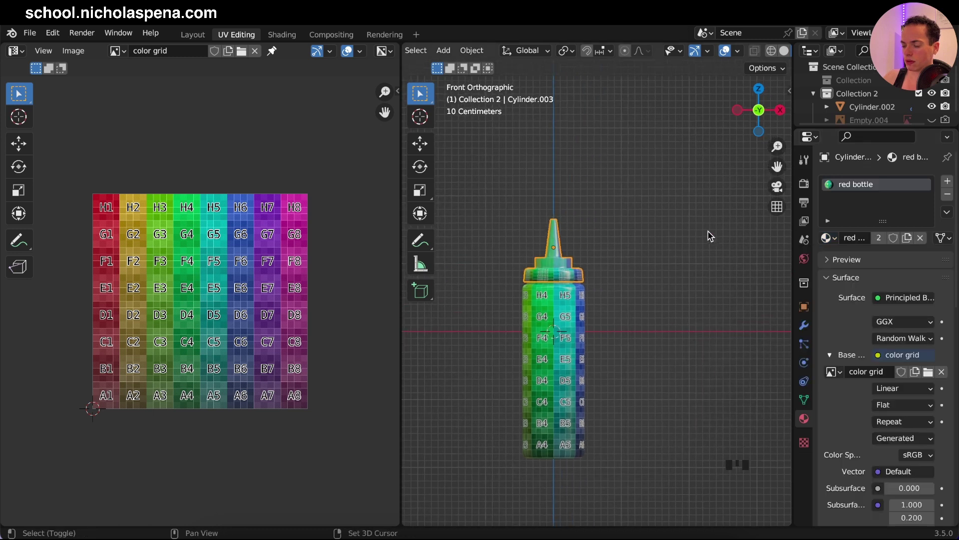
shift+scroll(709, 232, left, 5)
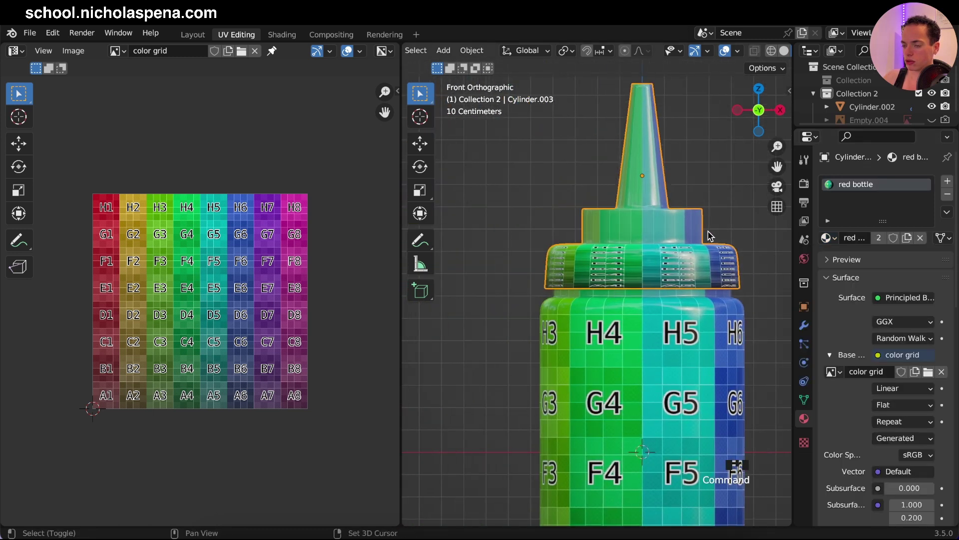
shift+scroll(708, 232, up, 2)
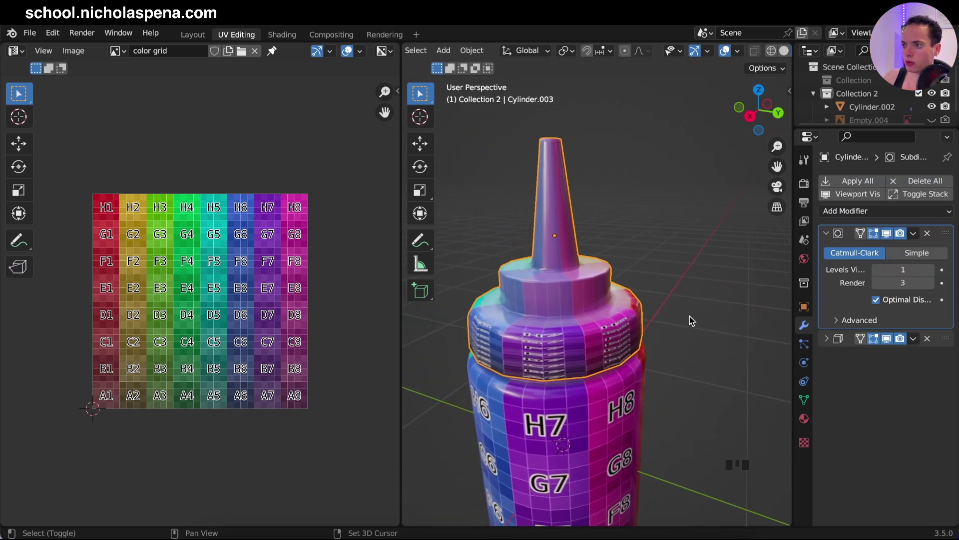
shift+scroll(689, 315, left, 1)
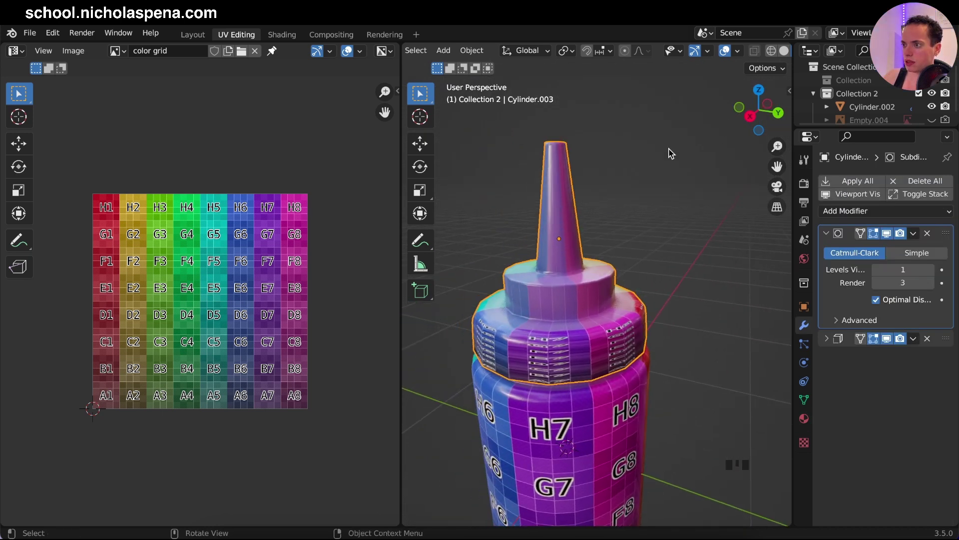
click(740, 108)
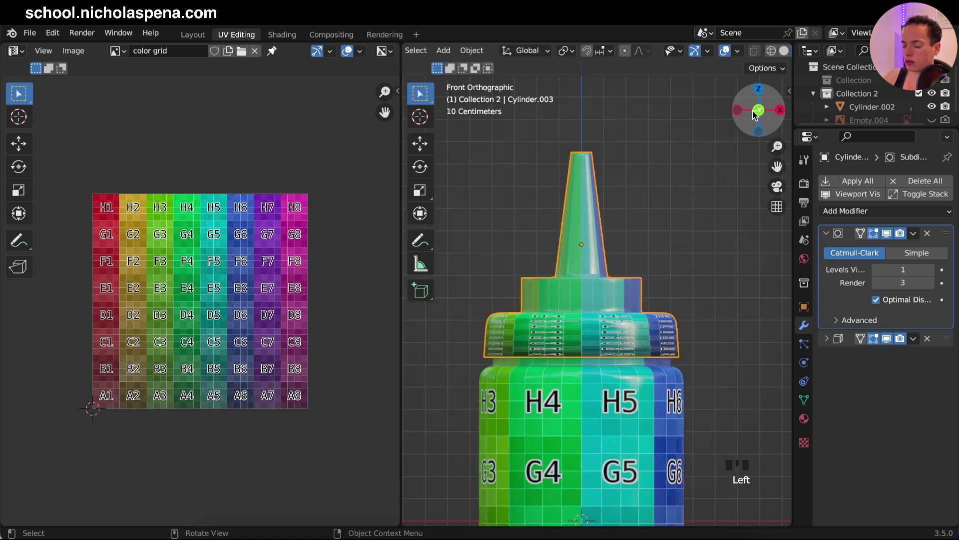
scroll(575, 402, down, 2)
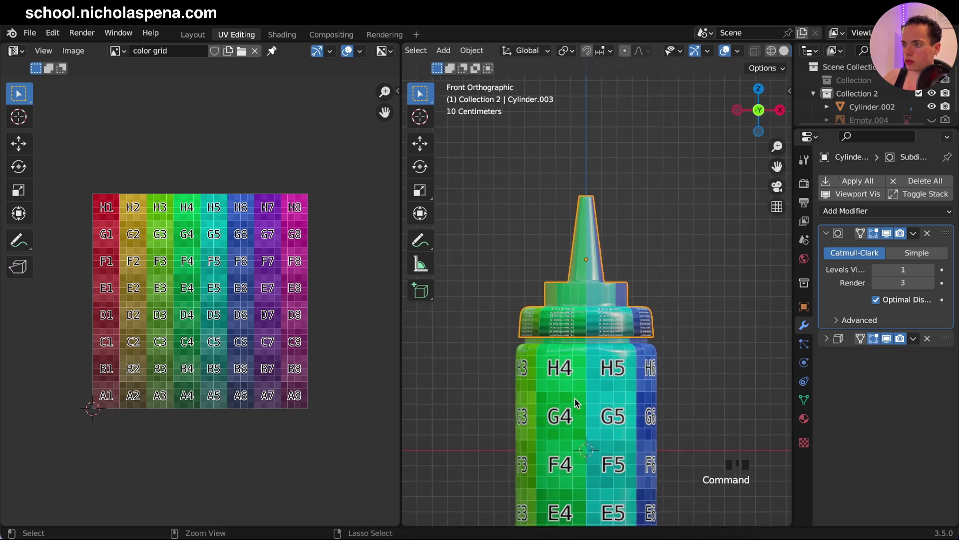
click(759, 110)
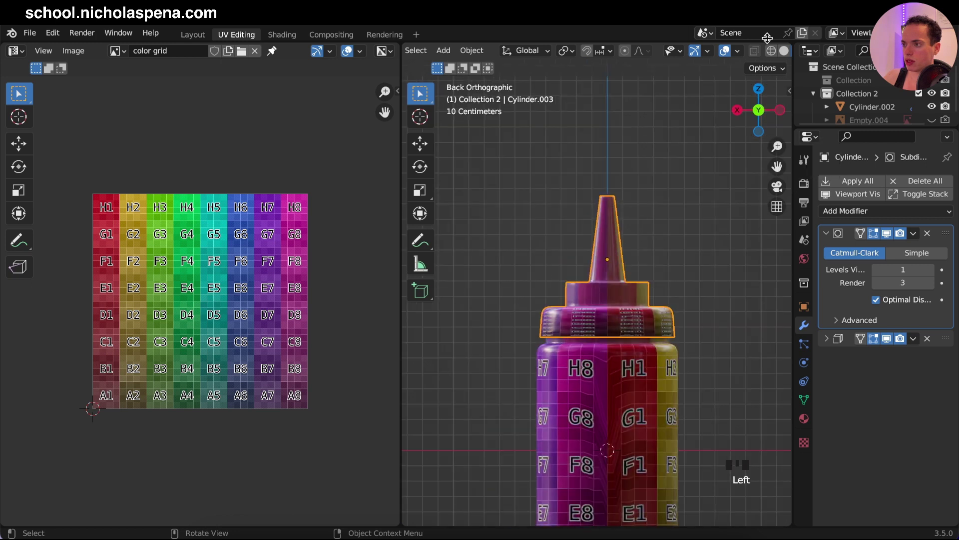
Step: In solid shading and Edit Mode, mark the vertical edge loop down the back of the nozzle and cap as a seam
scroll(767, 54, down, 2)
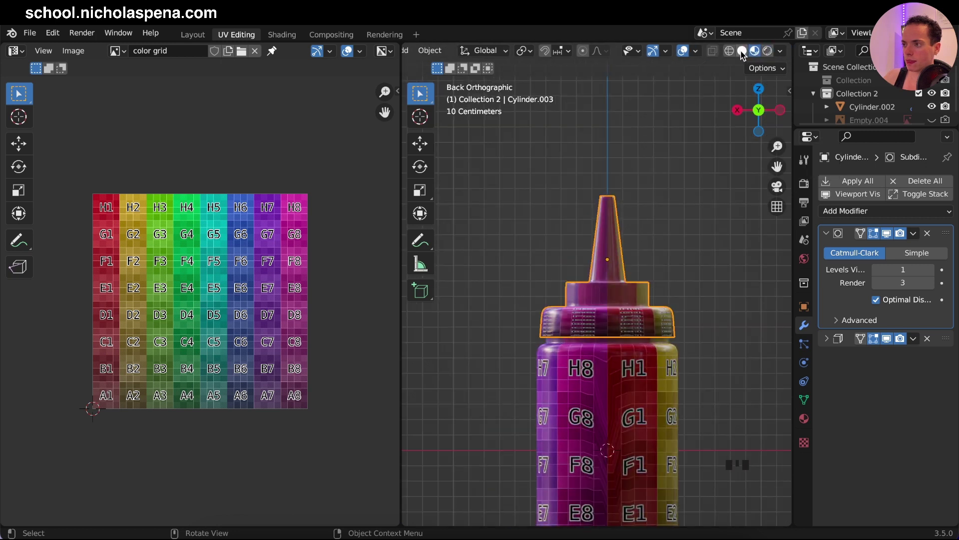
click(743, 51)
key(Tab)
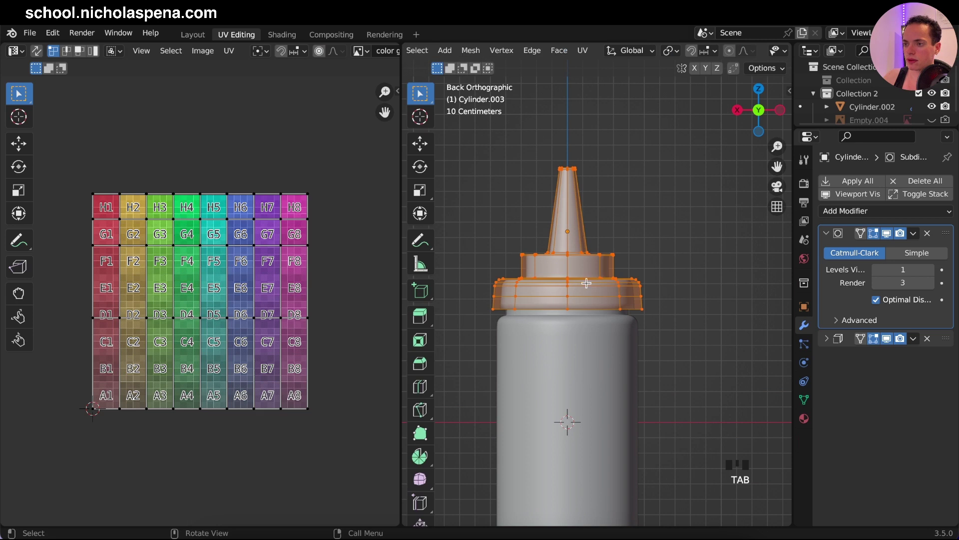
scroll(498, 53, up, 3)
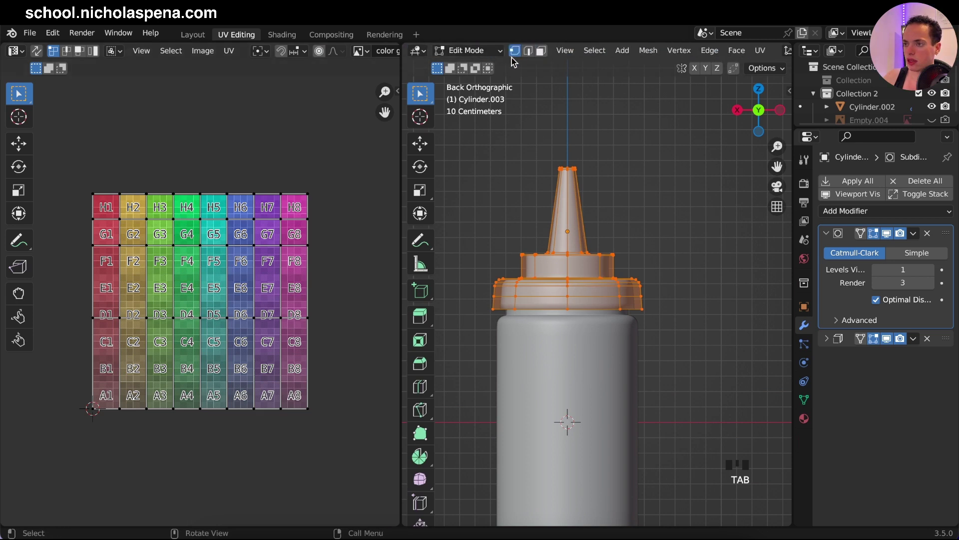
click(528, 51)
alt+click(567, 206)
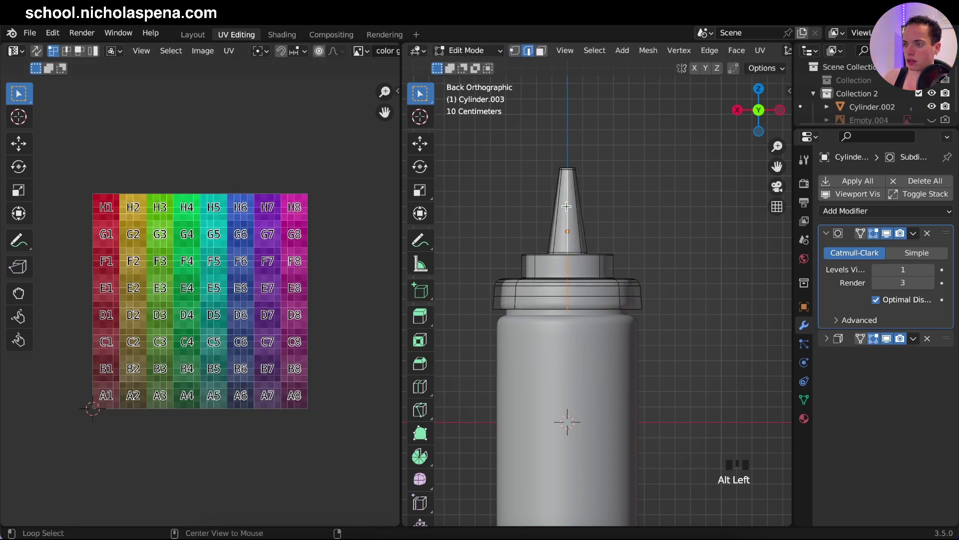
right_click(567, 260)
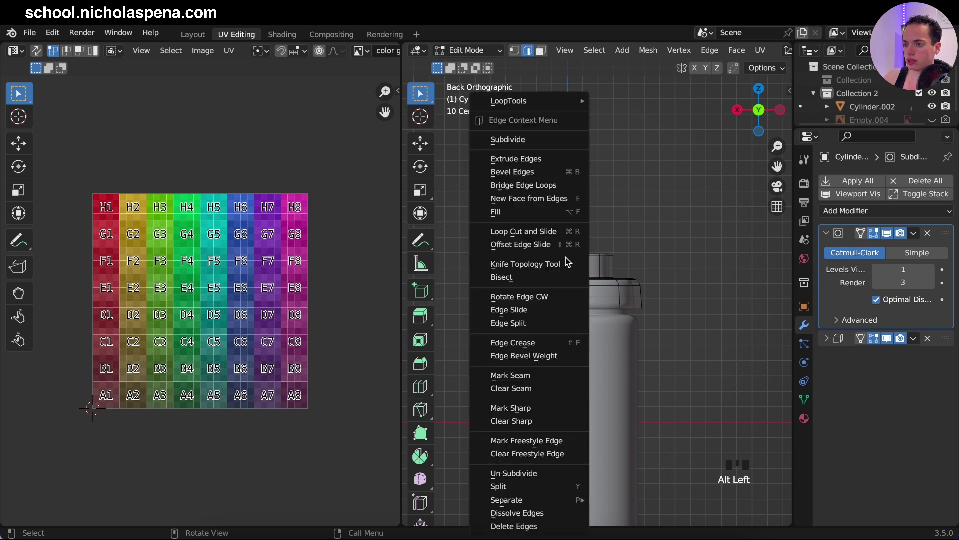
click(533, 376)
Step: Mark the edge loop where the cap's narrow upper tier meets the wide collar as a seam
scroll(641, 264, up, 5)
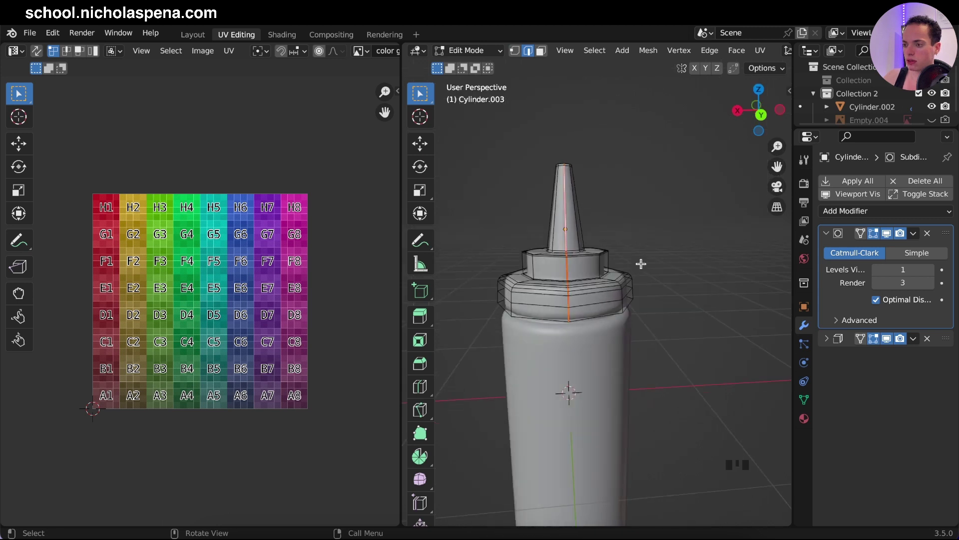
super+scroll(641, 264, up, 10)
alt+click(569, 248)
right_click(569, 251)
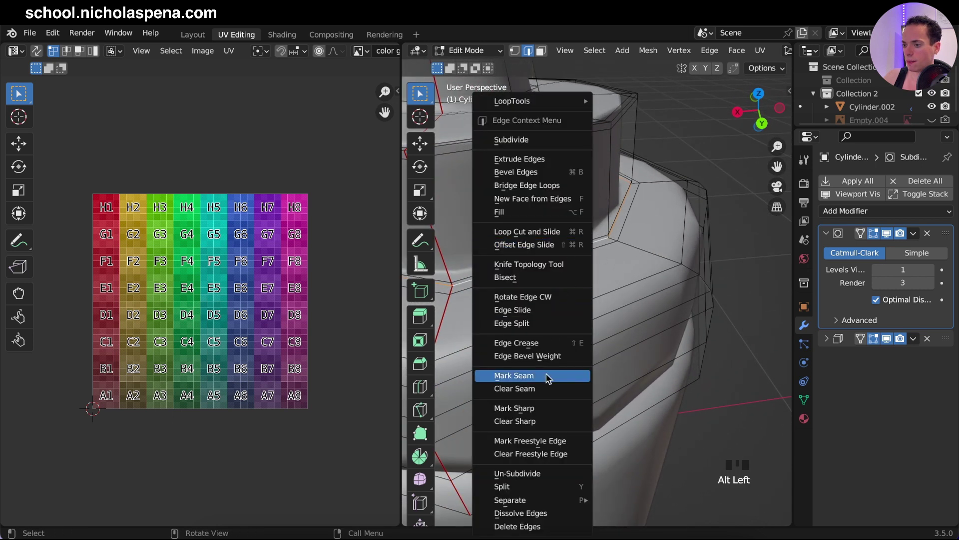
click(491, 376)
Step: Mark the edge loops around the upper tier's top rim and around the nozzle's base as seams
middle_drag(551, 155, 552, 155)
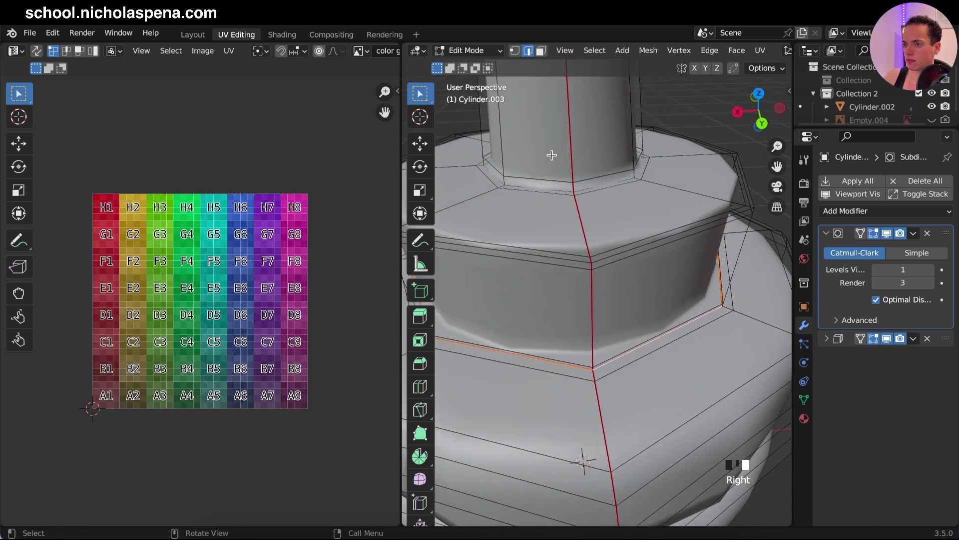
alt+click(604, 260)
right_click(604, 260)
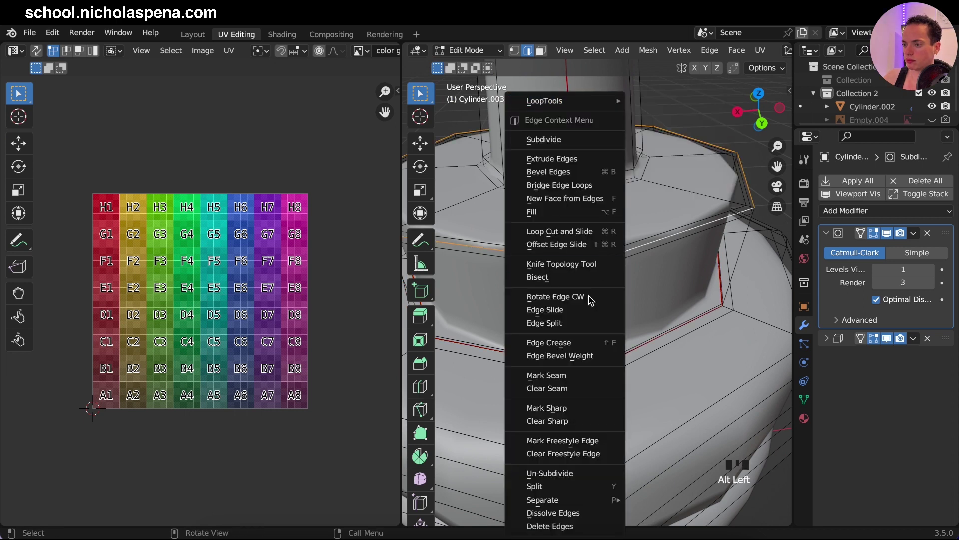
click(515, 375)
alt+click(610, 184)
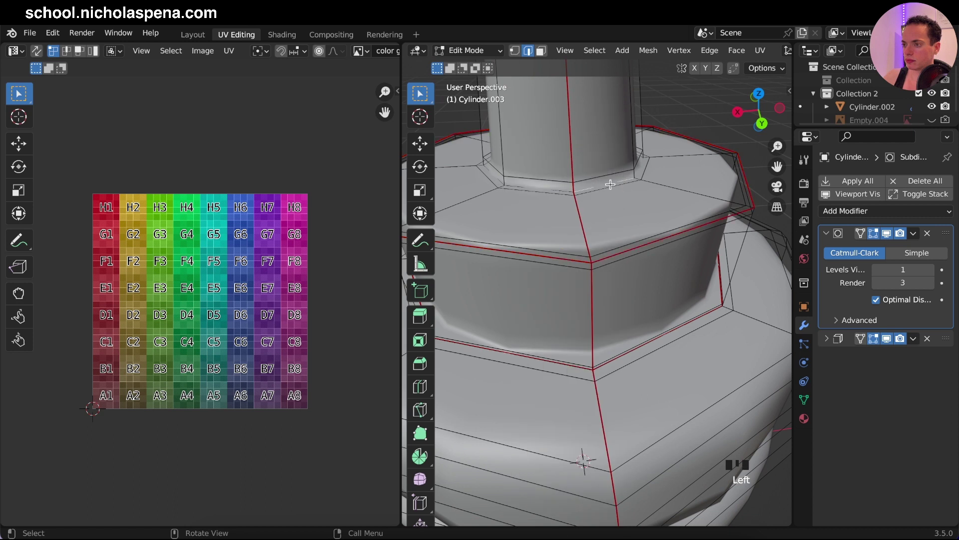
right_click(614, 195)
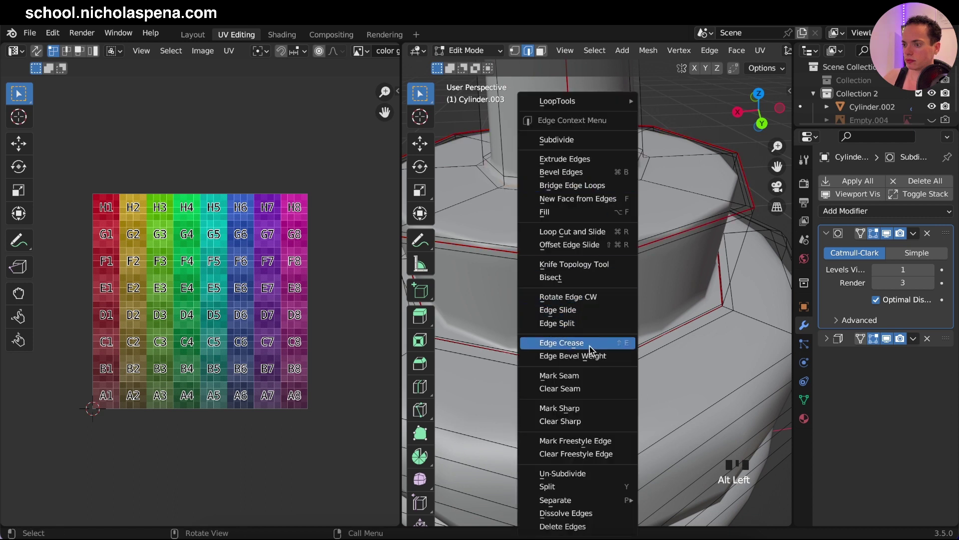
click(589, 375)
Step: Select the entire cap and nozzle mesh and unwrap it along the marked seams
shift+scroll(625, 248, up, 5)
shift+scroll(626, 249, up, 10)
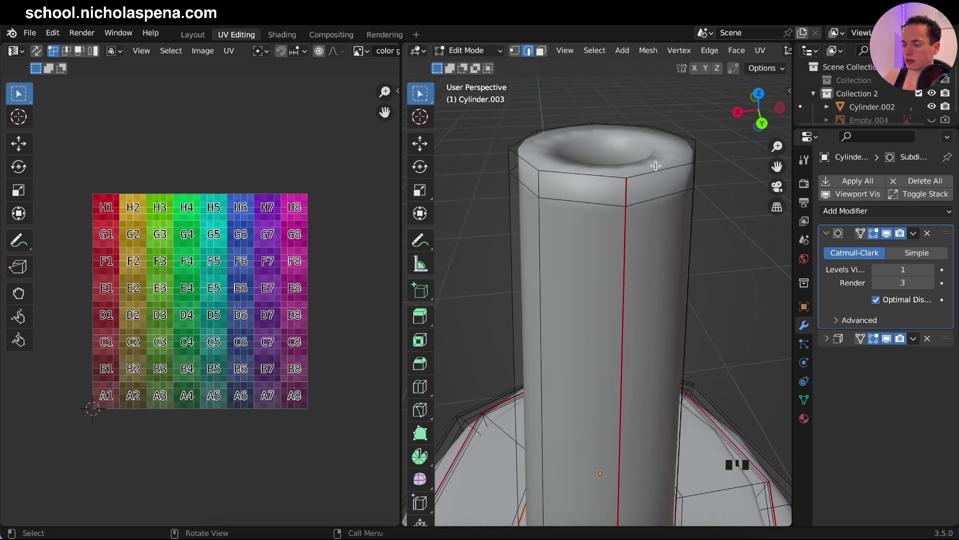
super+scroll(674, 197, down, 10)
scroll(674, 196, down, 5)
scroll(674, 196, up, 5)
key(a)
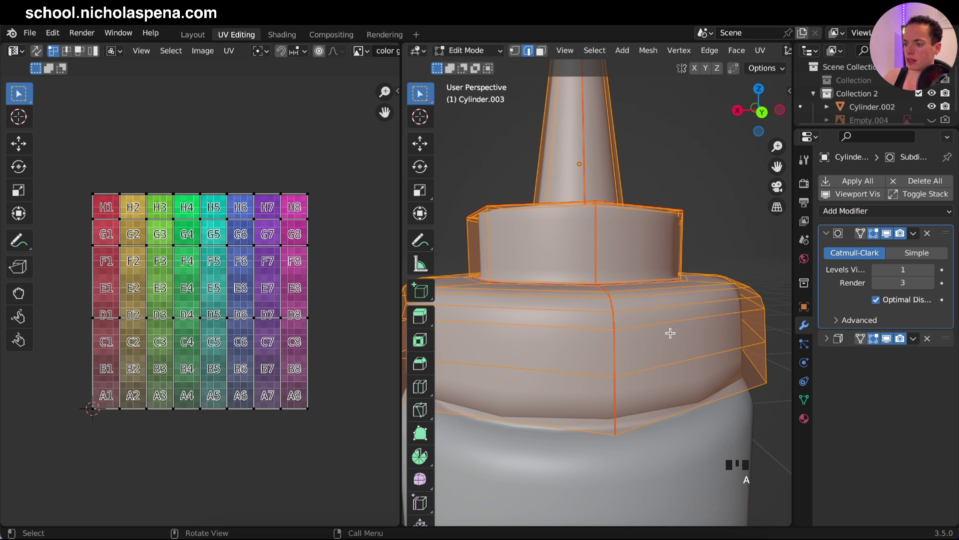
key(u)
click(661, 317)
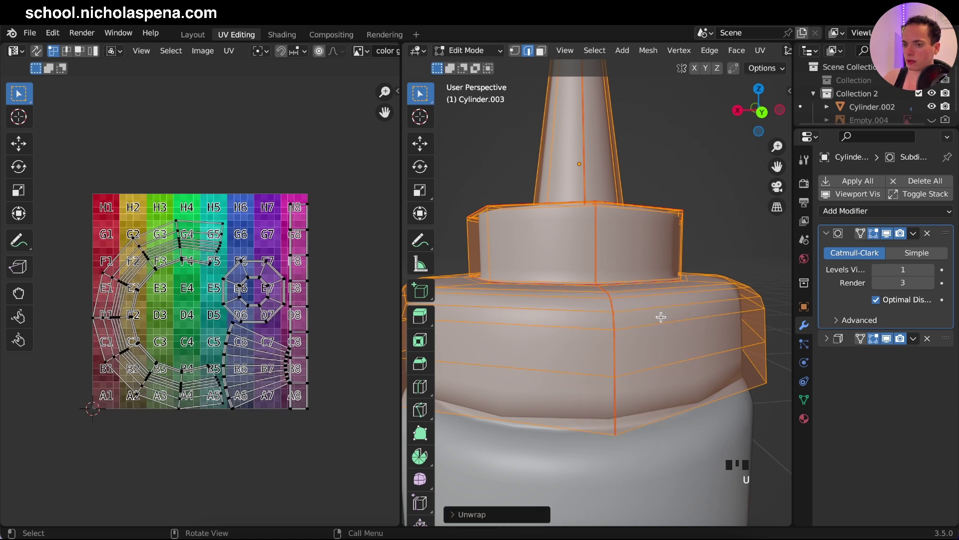
Step: Return to Object Mode and display the bottle in Material Preview to check the color grid on the unwrapped cap
key(Tab)
super+scroll(661, 317, down, 4)
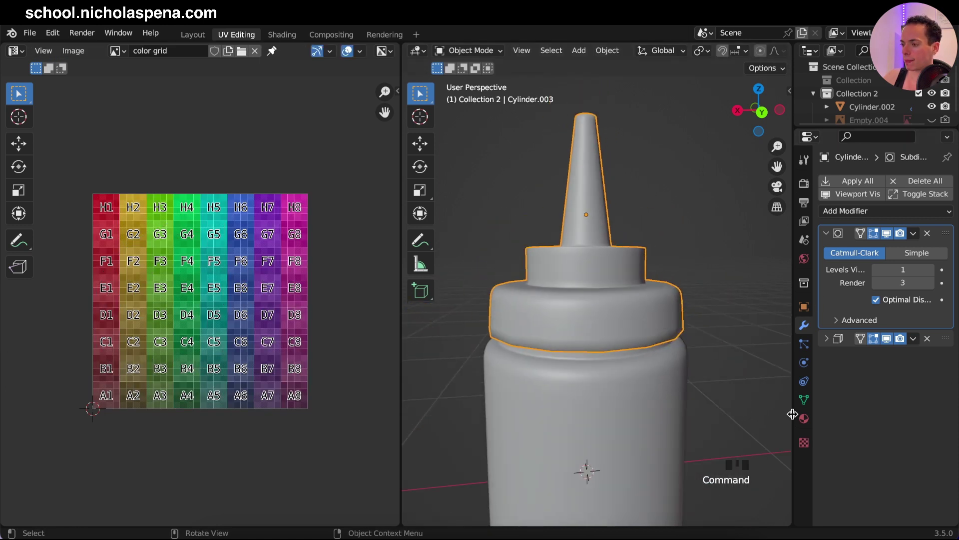
scroll(772, 56, down, 5)
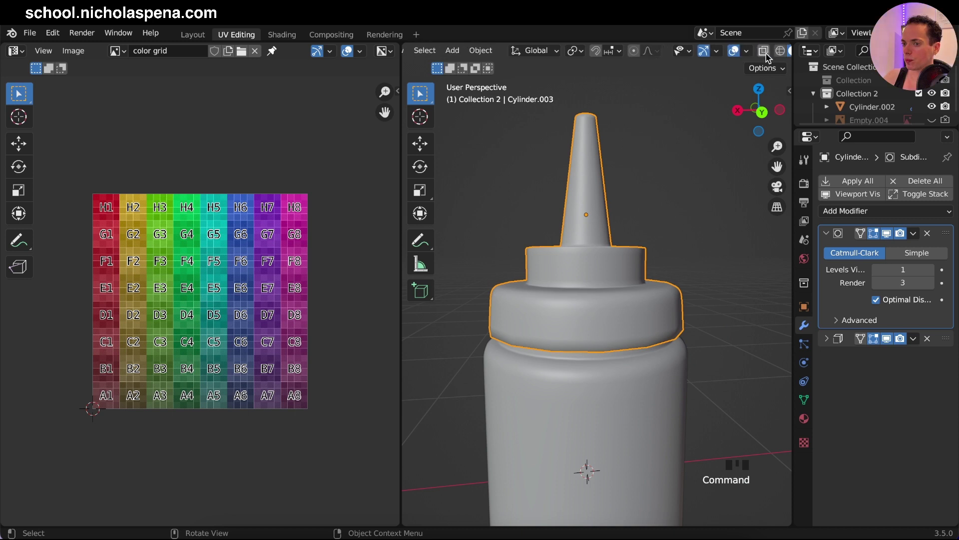
scroll(766, 53, down, 3)
click(756, 51)
middle_drag(590, 346, 590, 345)
ctrl+scroll(590, 346, up, 1)
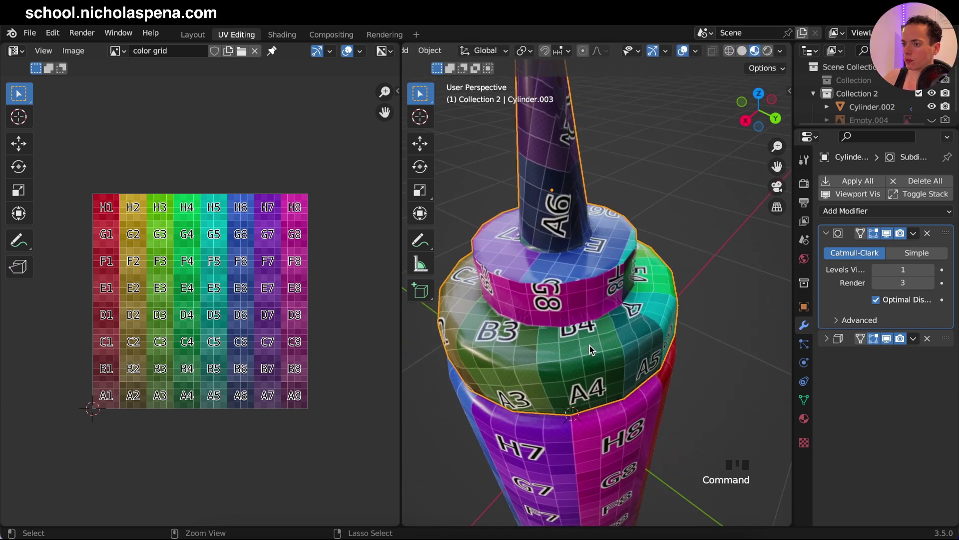
middle_drag(590, 346, 762, 318)
Step: Preview the cap with its viewport subdivision level at 3, and restore the level to 1
click(932, 270)
click(932, 270)
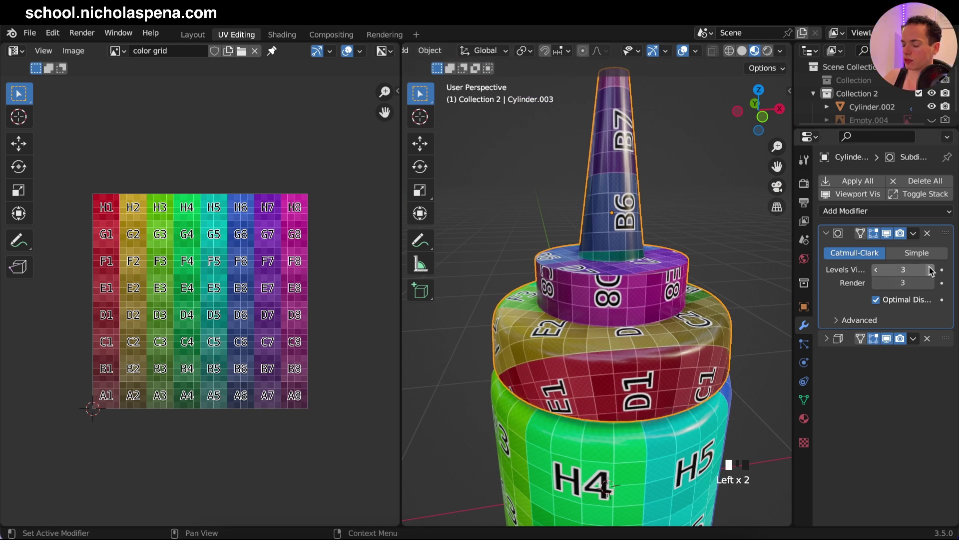
middle_drag(617, 364, 611, 346)
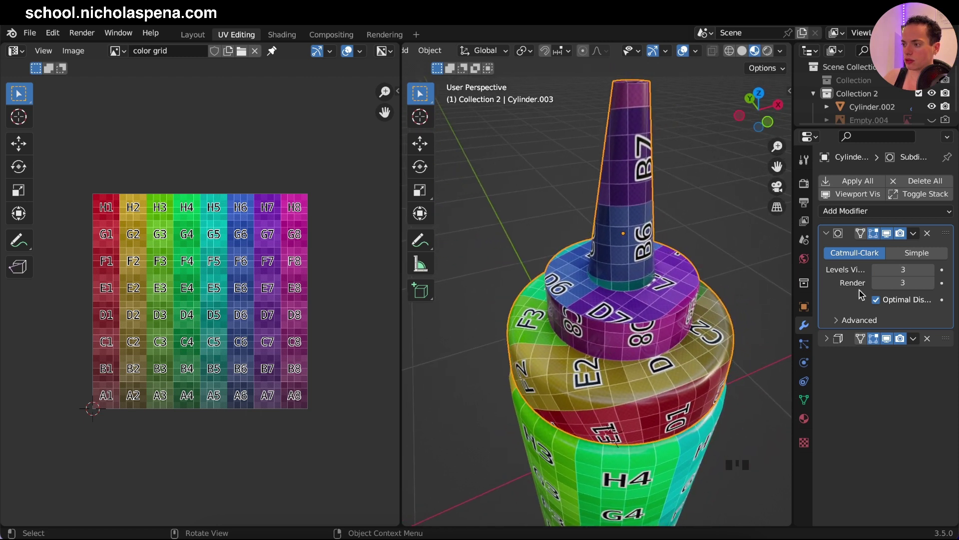
click(876, 270)
click(876, 270)
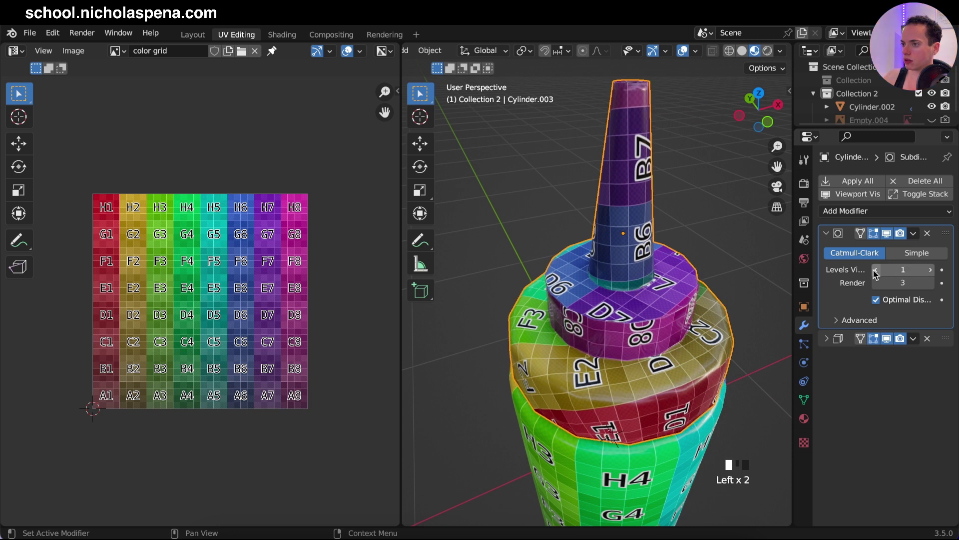
Step: Save the ketchup bottle file and display the viewport in solid shading
middle_drag(691, 319, 694, 324)
key(super+s)
key(super+s)
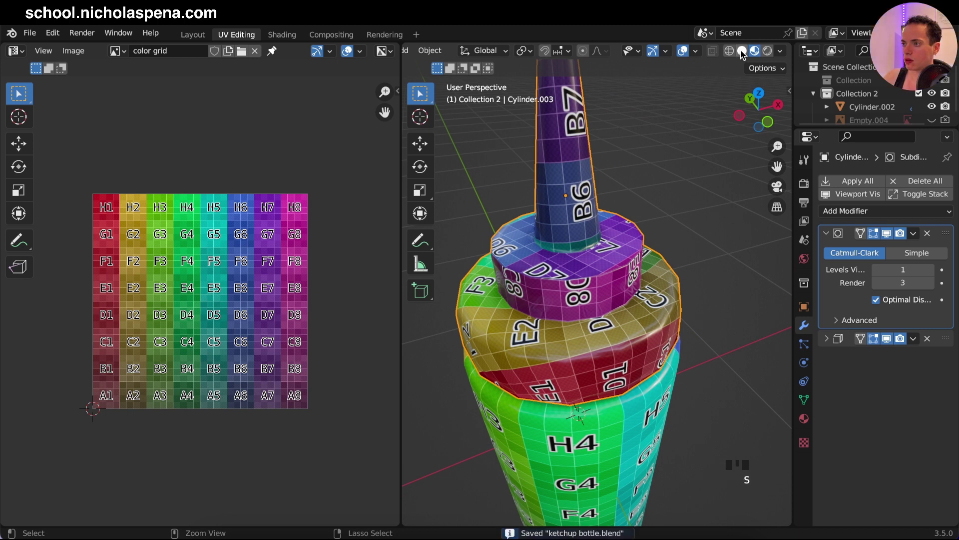
click(742, 50)
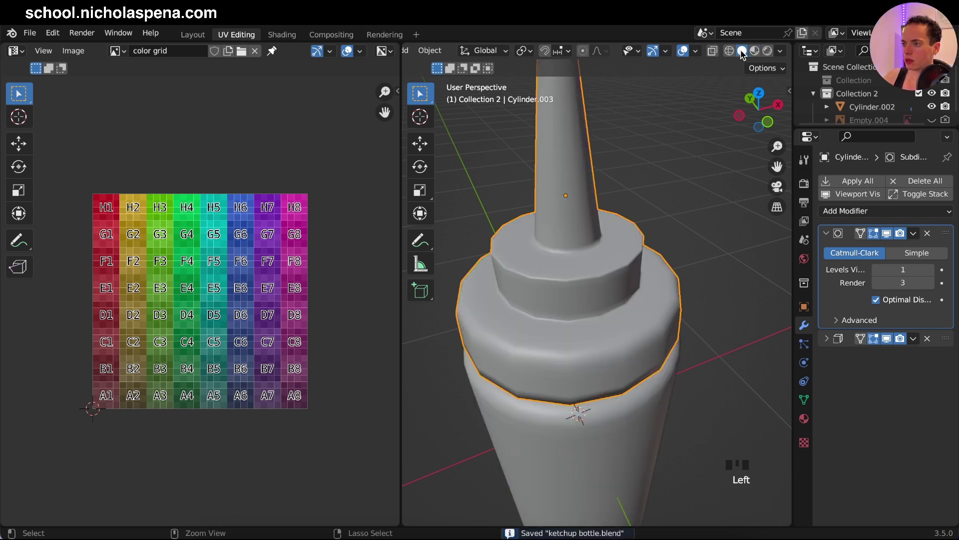
Step: Switch to the Shading workspace and delete the color grid texture node from the red bottle material
click(282, 35)
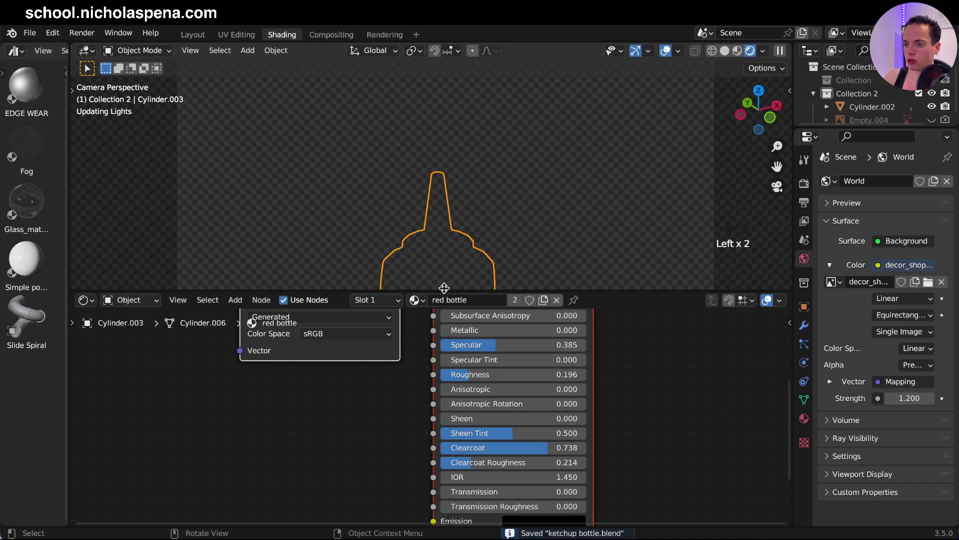
scroll(353, 370, up, 5)
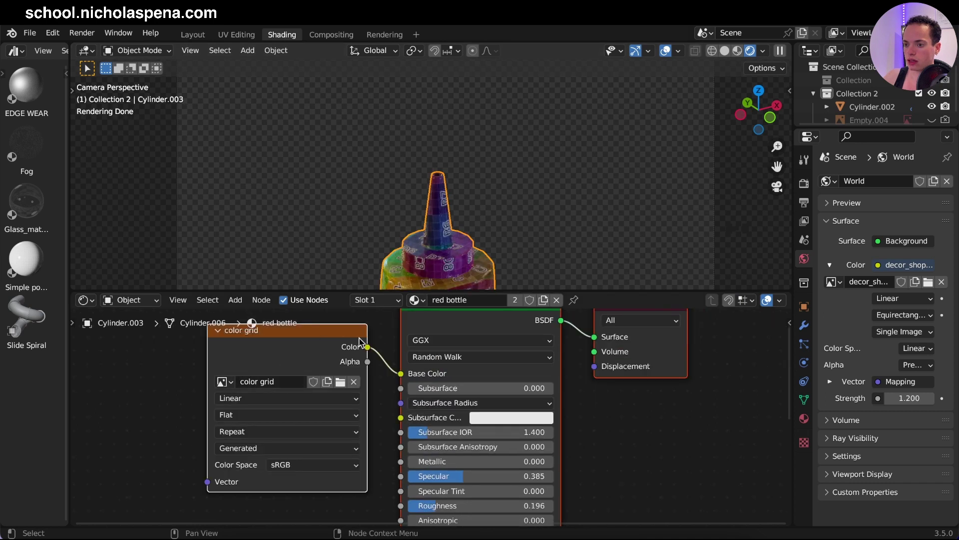
drag(353, 330, 326, 332)
click(299, 336)
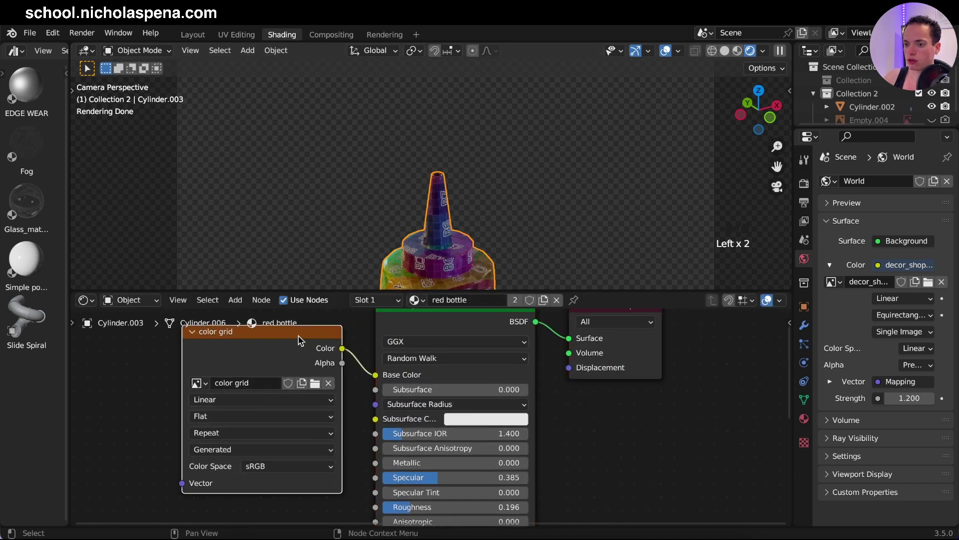
key(x)
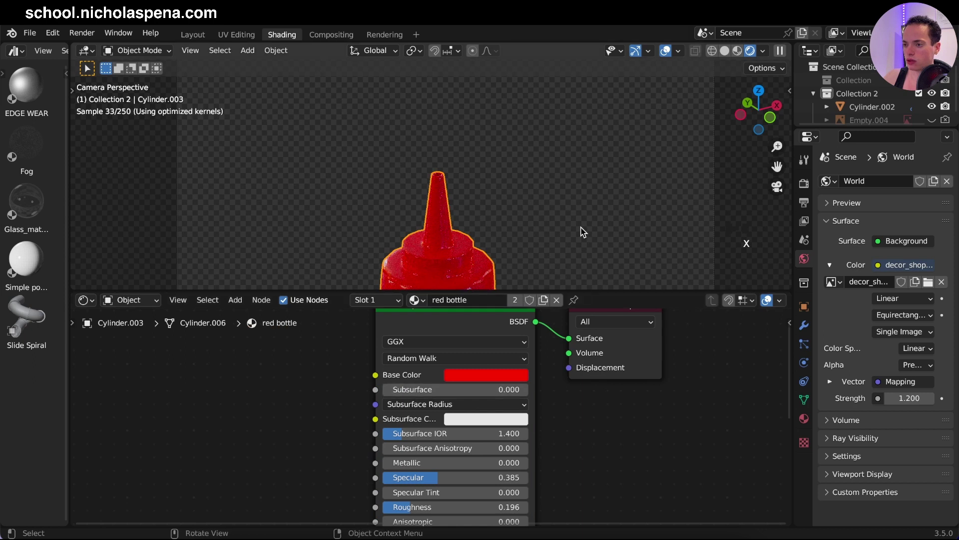
shift+scroll(581, 227, down, 4)
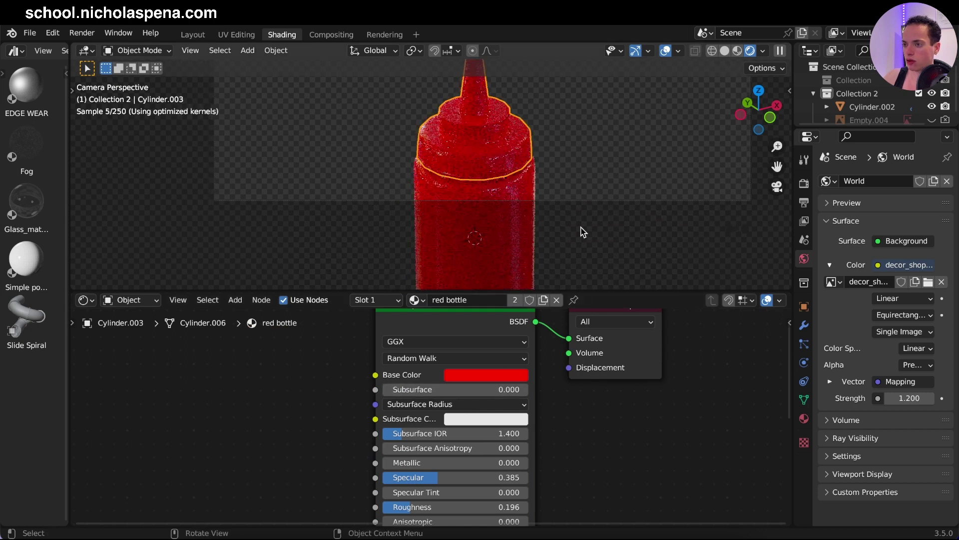
ctrl+scroll(581, 227, down, 6)
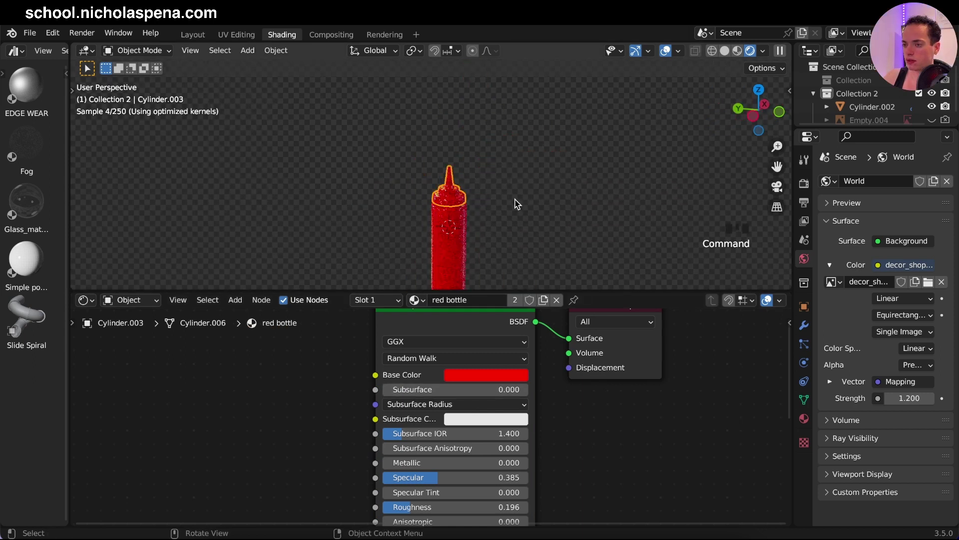
Step: Switch to the browser, look over the "fingertips roughness map" results, and view ambientCG's Fingerprints 001 page before returning to the results
key(super+Tab)
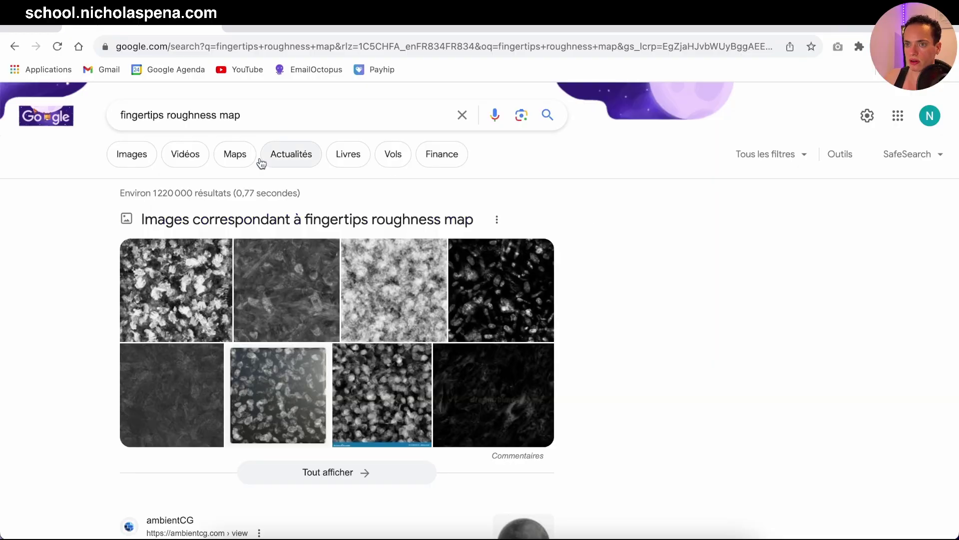
scroll(491, 275, down, 4)
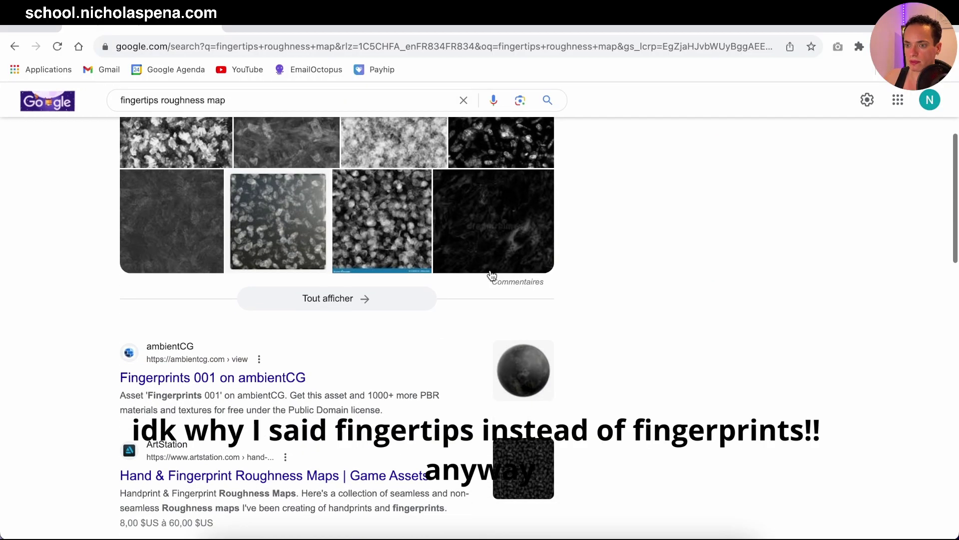
scroll(491, 274, down, 2)
scroll(629, 351, down, 8)
scroll(630, 352, up, 9)
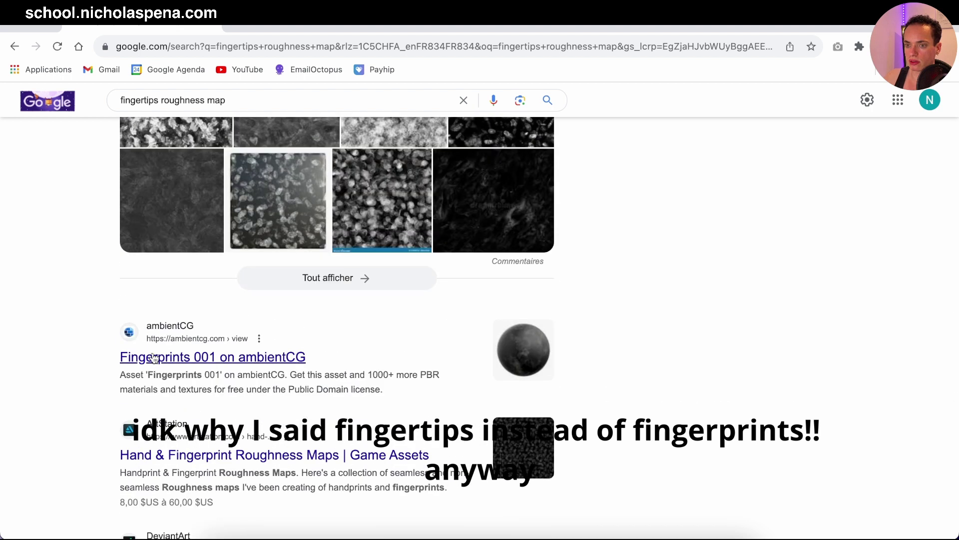
click(153, 356)
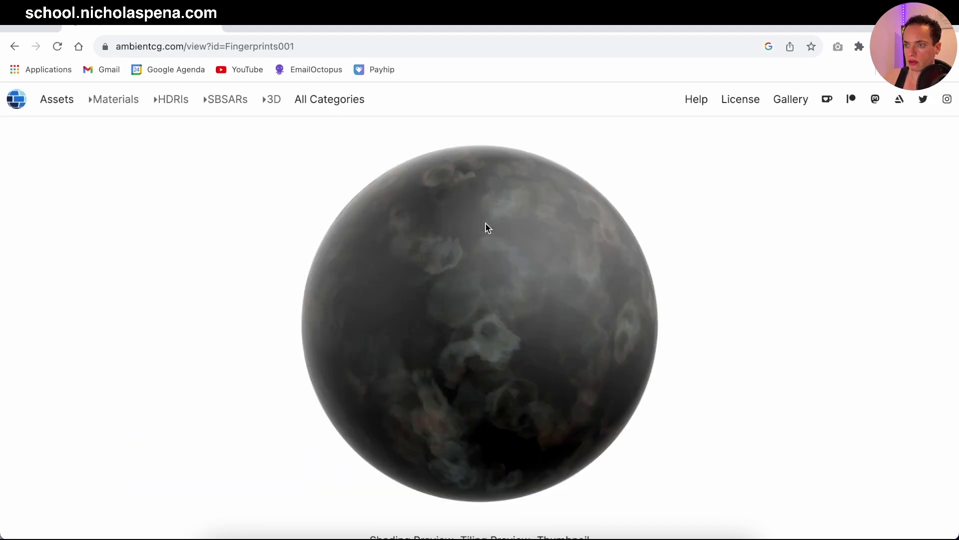
scroll(481, 389, down, 15)
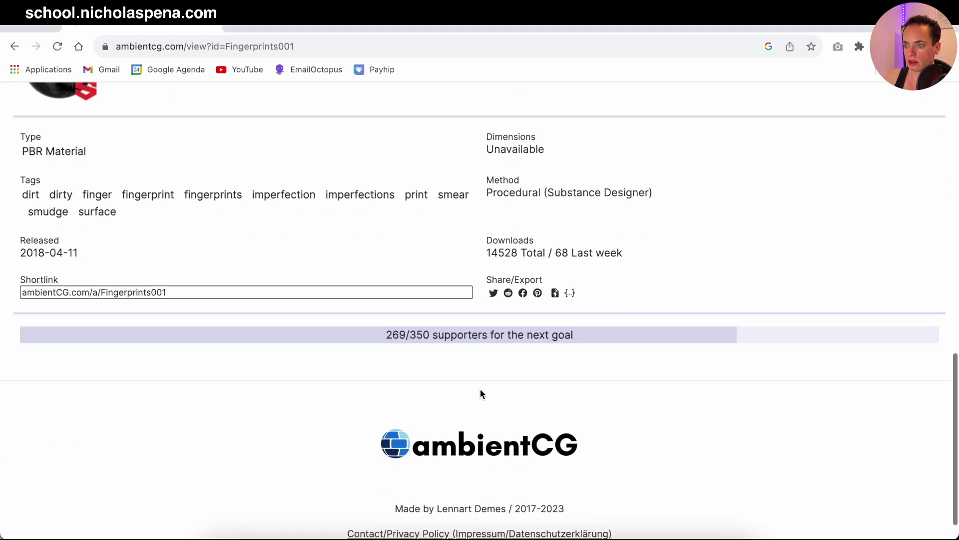
click(15, 46)
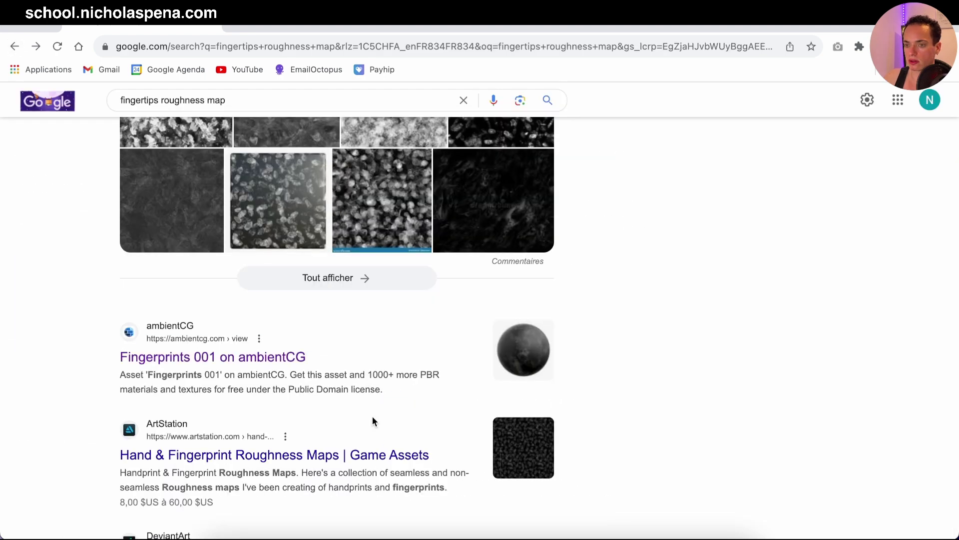
Step: Open the 3D Textures fingerprints result, accept its data consent, view the textures, and return to the search results
scroll(352, 430, down, 3)
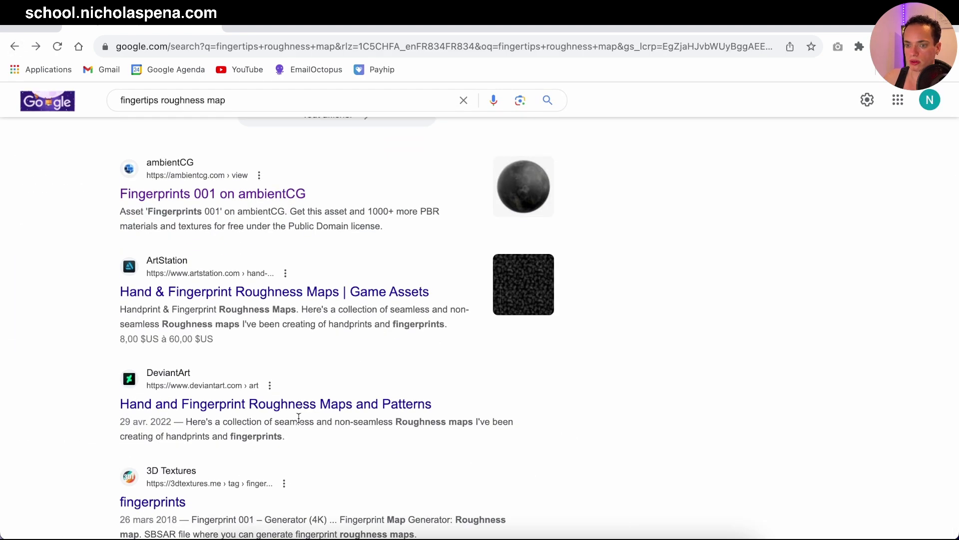
scroll(298, 417, down, 4)
click(152, 312)
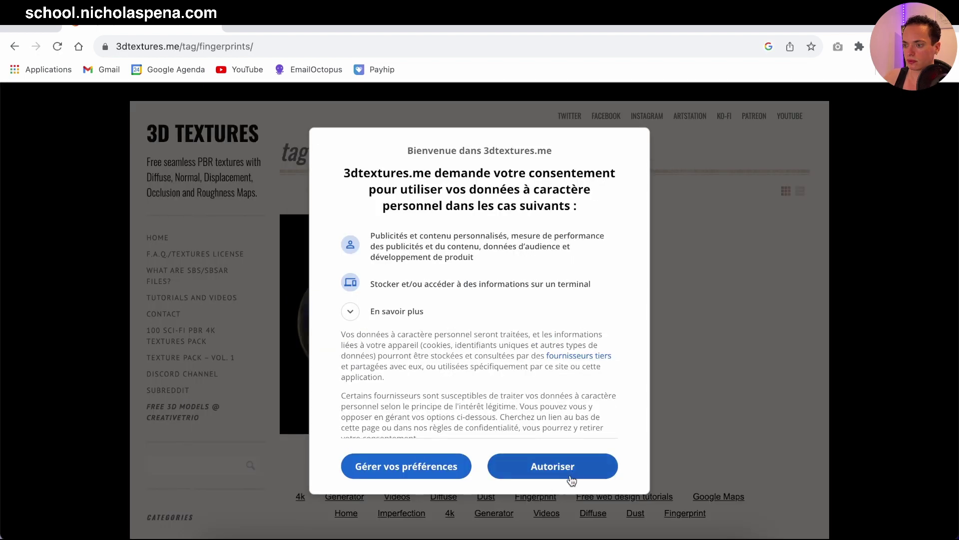
click(570, 465)
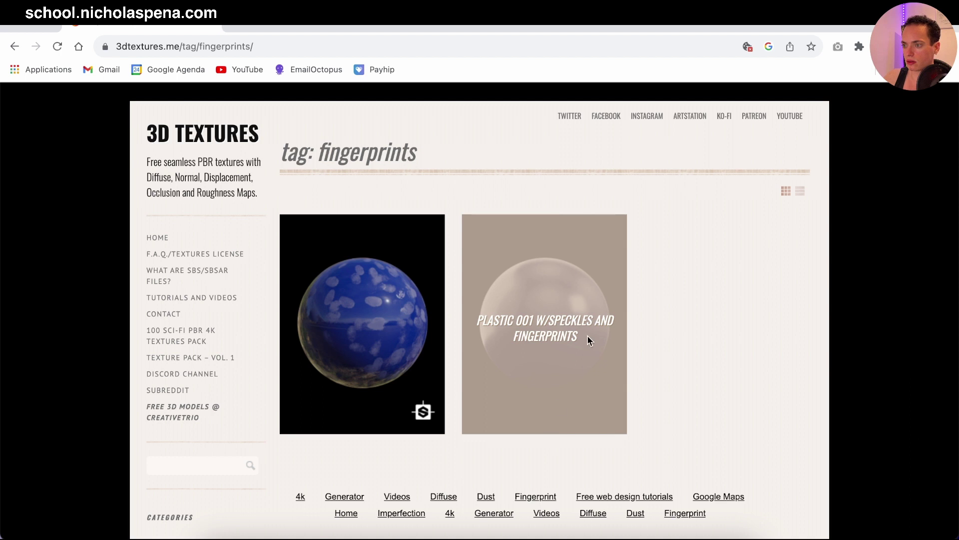
click(14, 46)
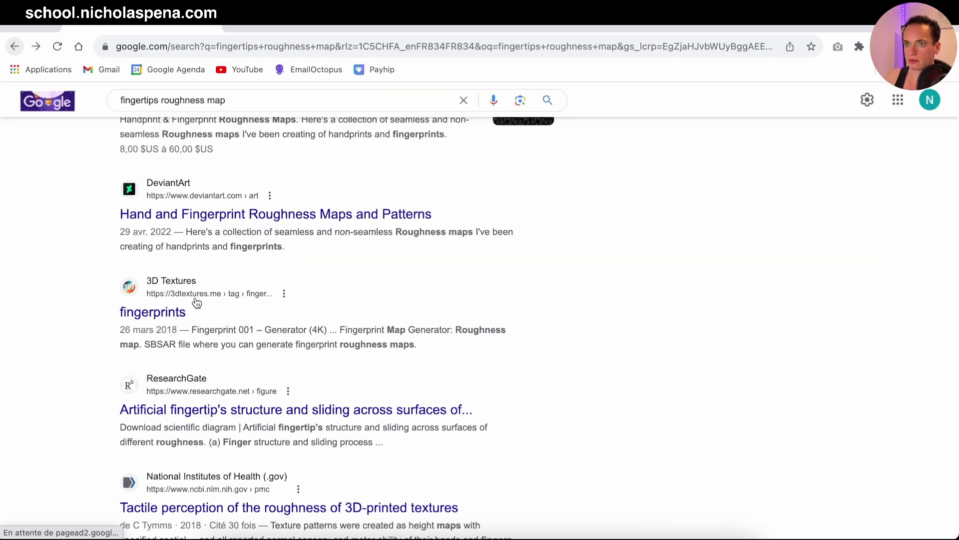
scroll(456, 312, down, 3)
scroll(456, 313, up, 6)
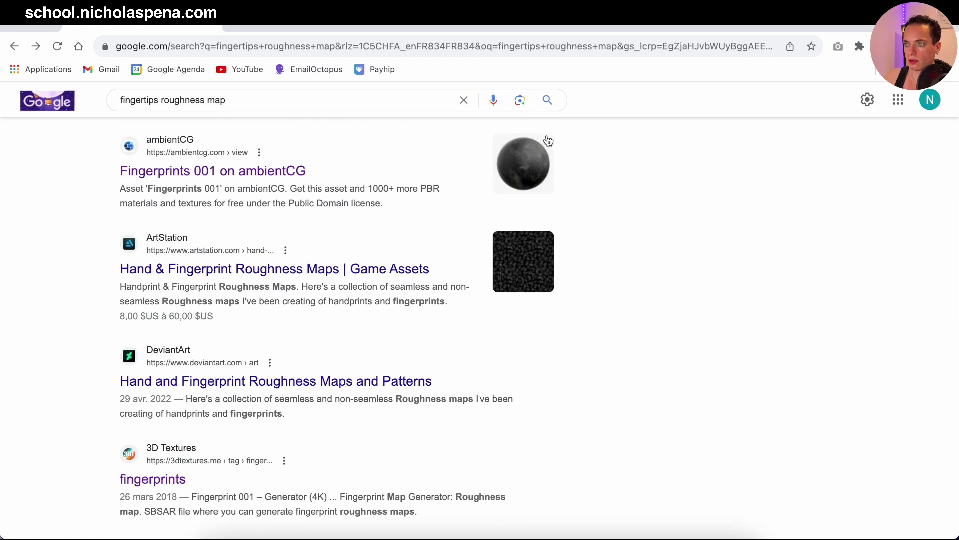
Step: Reopen the ambientCG Fingerprints 001 page and examine its available download formats and resolutions
click(280, 172)
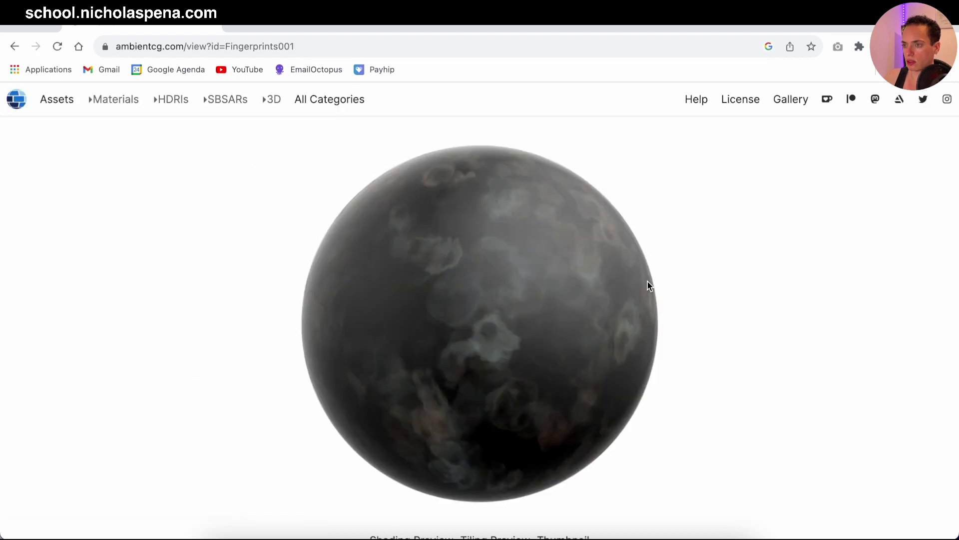
scroll(628, 349, down, 6)
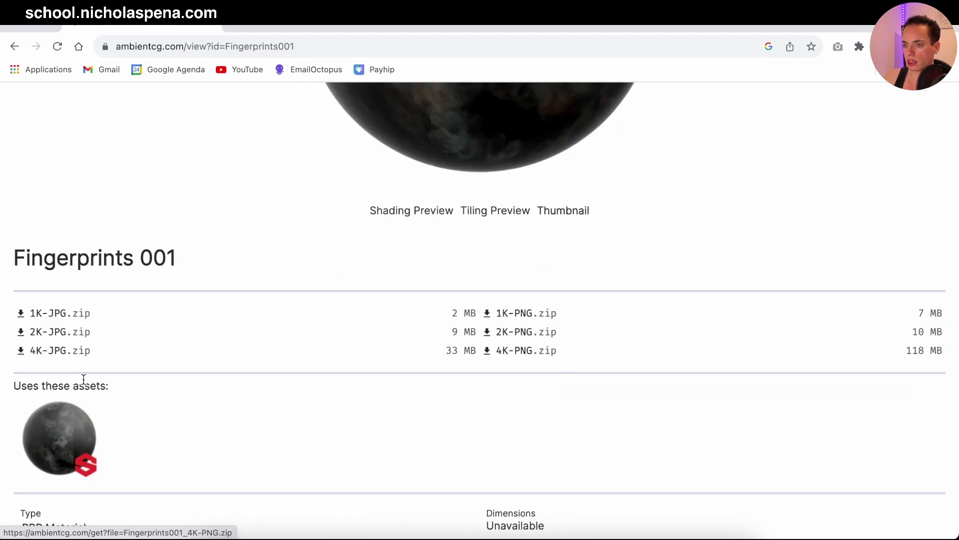
scroll(492, 415, up, 1)
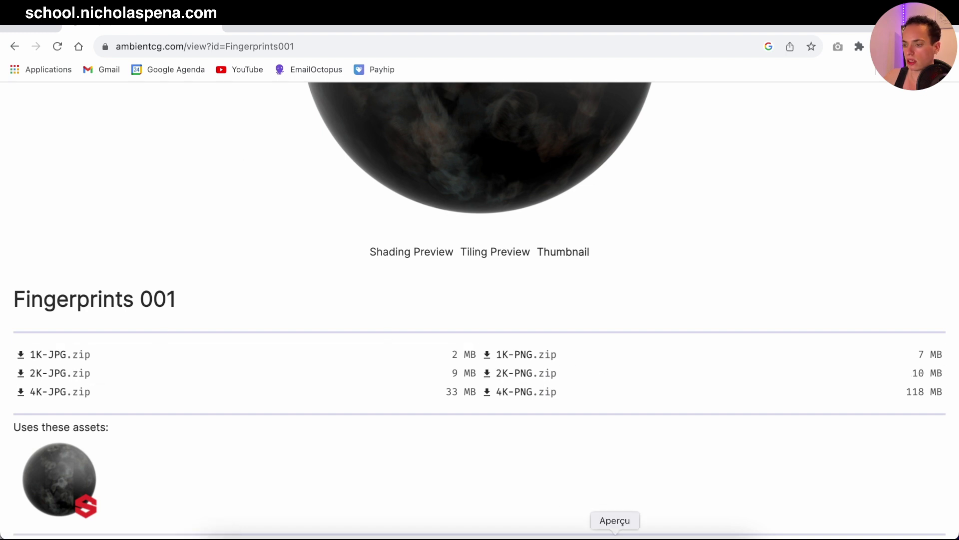
Step: Return to Blender, add an Image Texture node to the red bottle material, and connect its Color output to Roughness
click(580, 535)
right_click(369, 420)
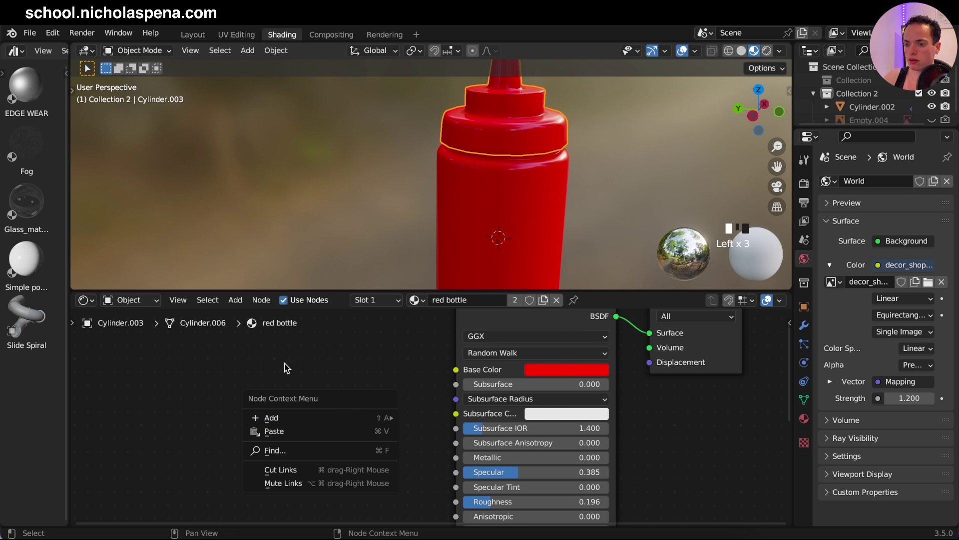
key(shift+a)
text(image)
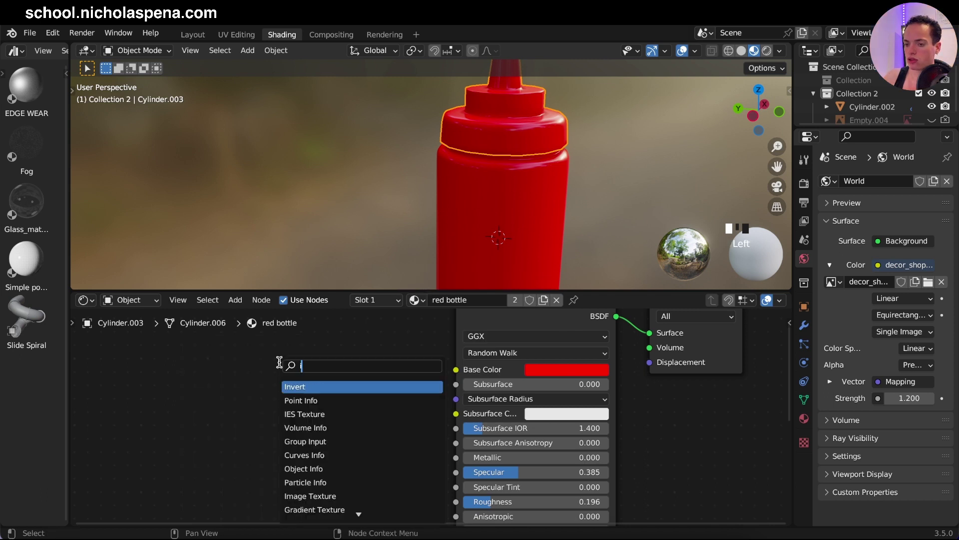
key(Return)
click(168, 386)
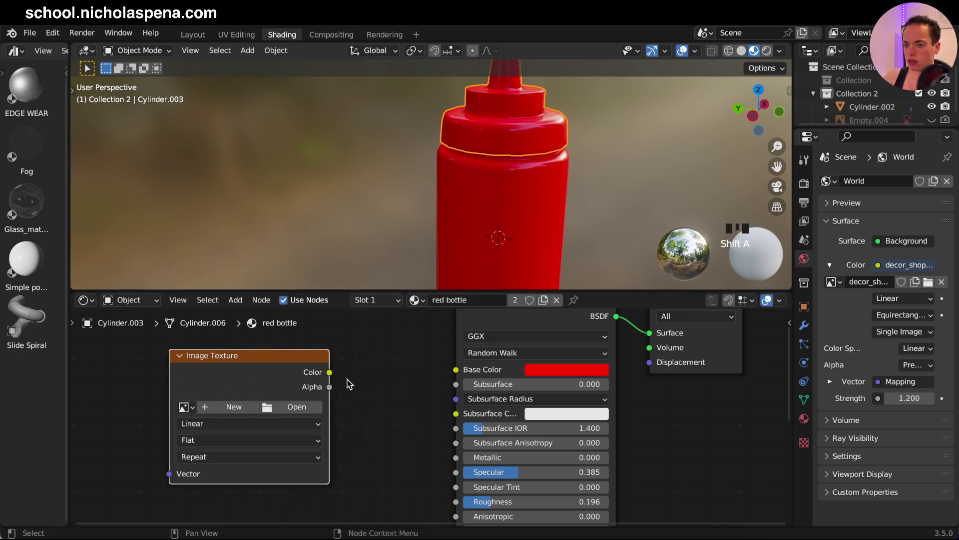
drag(330, 373, 456, 501)
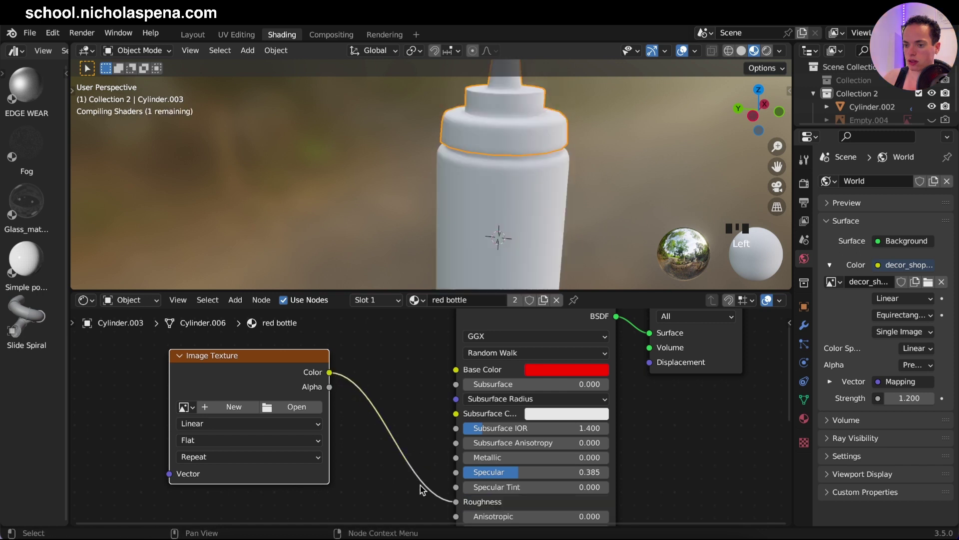
Step: Load Fingerprints07_2K.png into the Image Texture node, check that its color space is Non-Color, and inspect the cap's surface
click(185, 407)
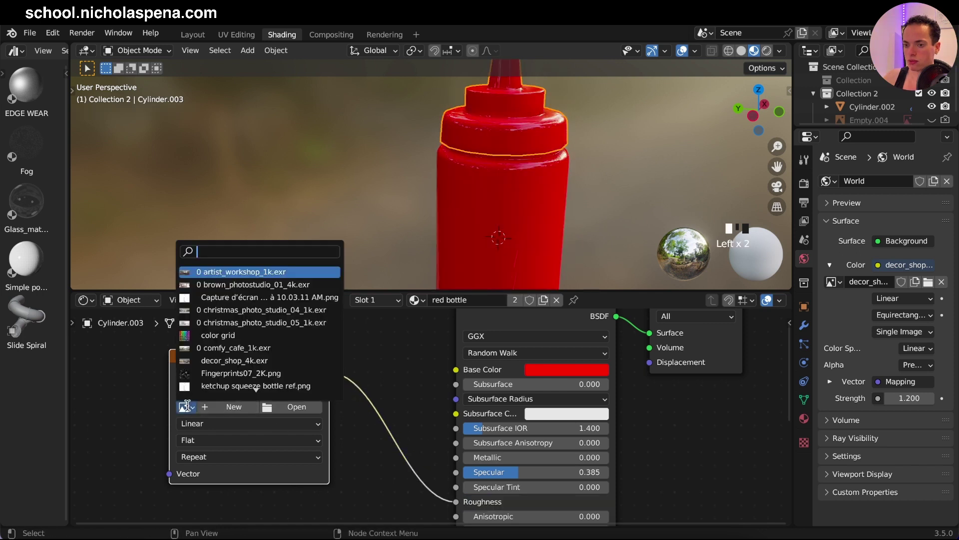
click(229, 373)
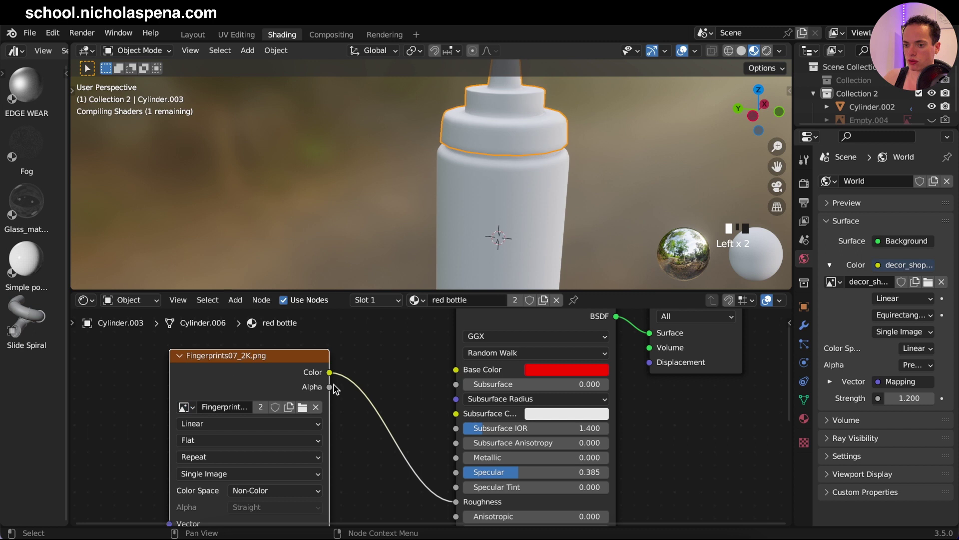
click(289, 491)
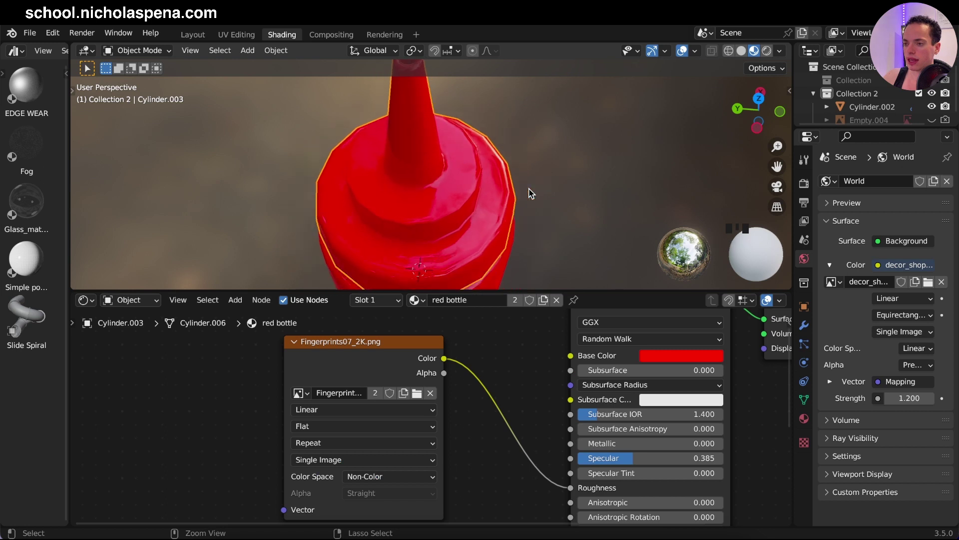
middle_drag(500, 199, 490, 125)
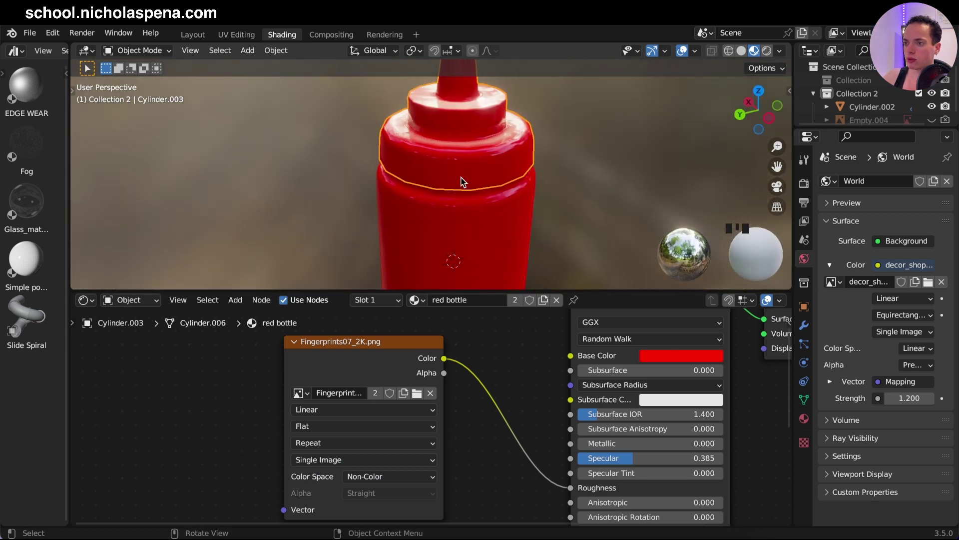
Step: Add Texture Coordinate and Mapping nodes to the fingerprint texture, feeding its Vector input from UV coordinates
middle_drag(230, 385, 294, 395)
click(434, 340)
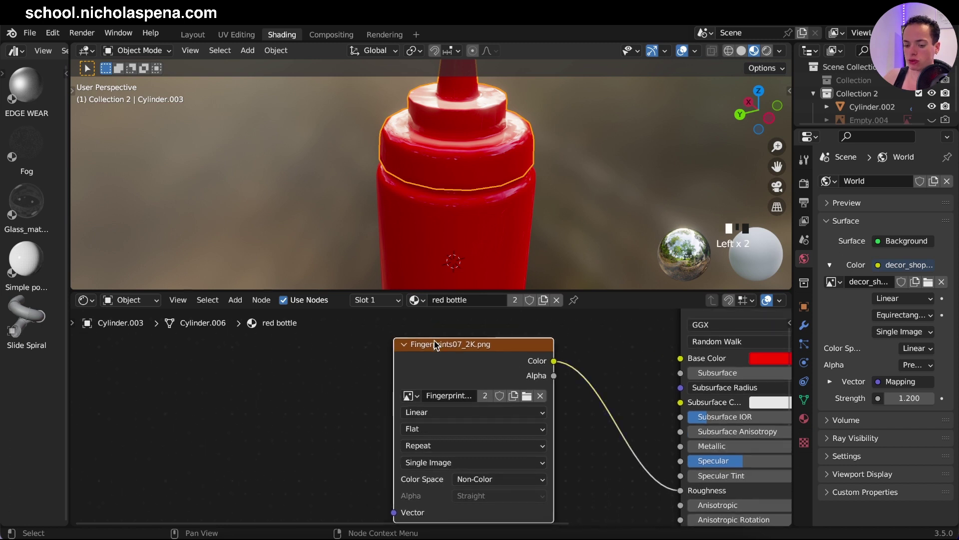
key(ctrl+t)
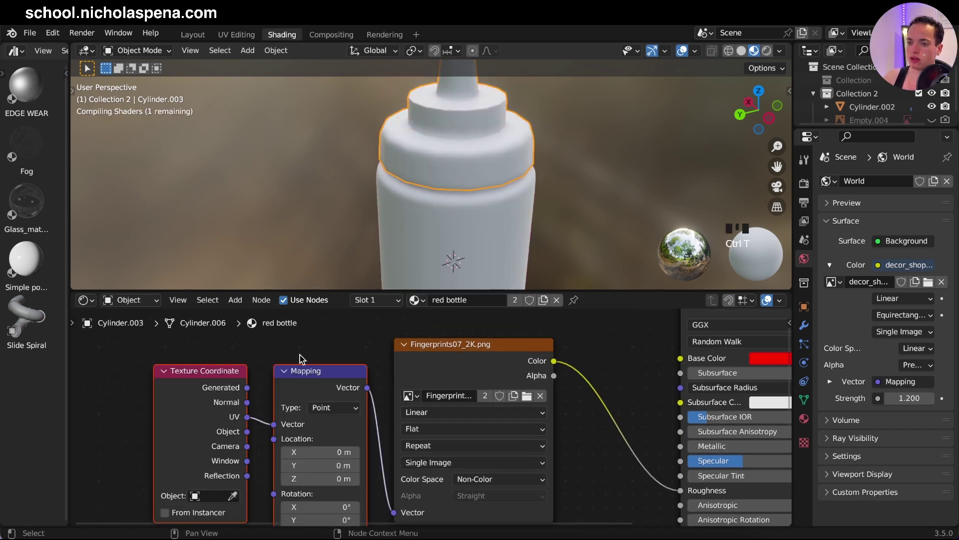
click(306, 374)
click(212, 375)
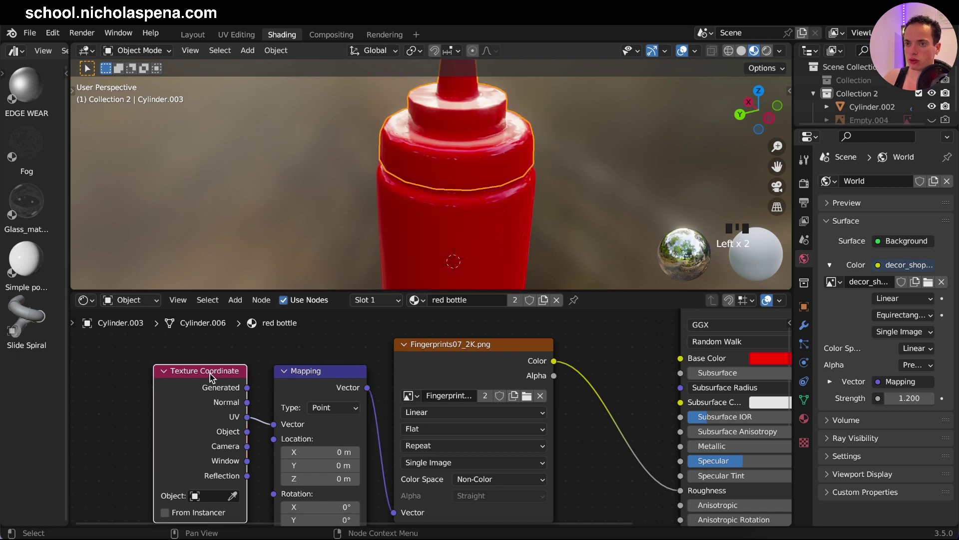
Step: Search the add-ons in Preferences for "node" to check whether Node Wrangler is enabled, and close the window
click(59, 35)
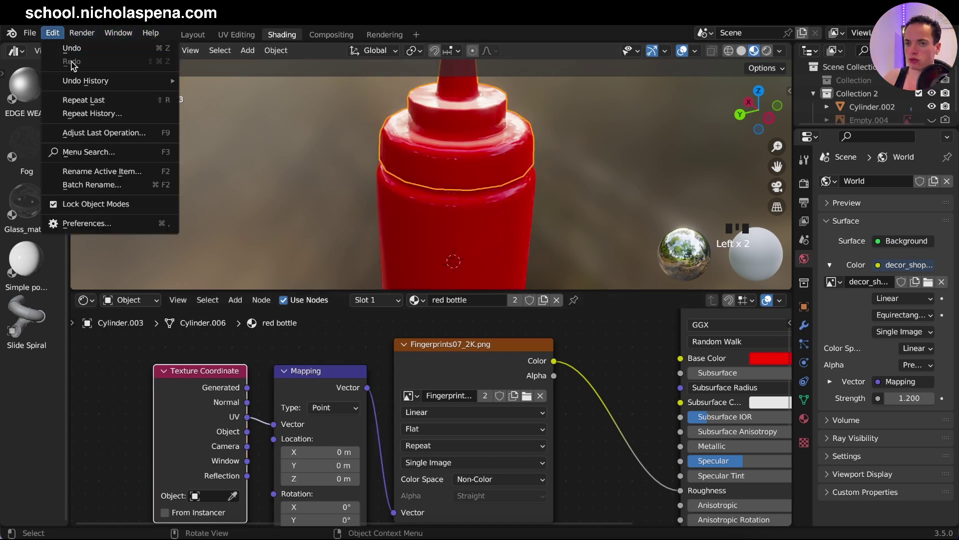
click(102, 223)
click(363, 77)
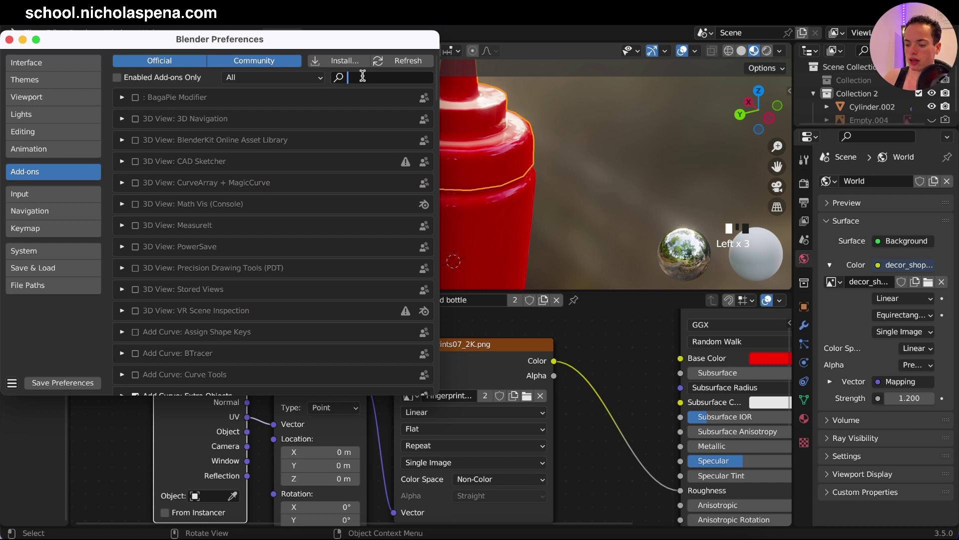
text(node)
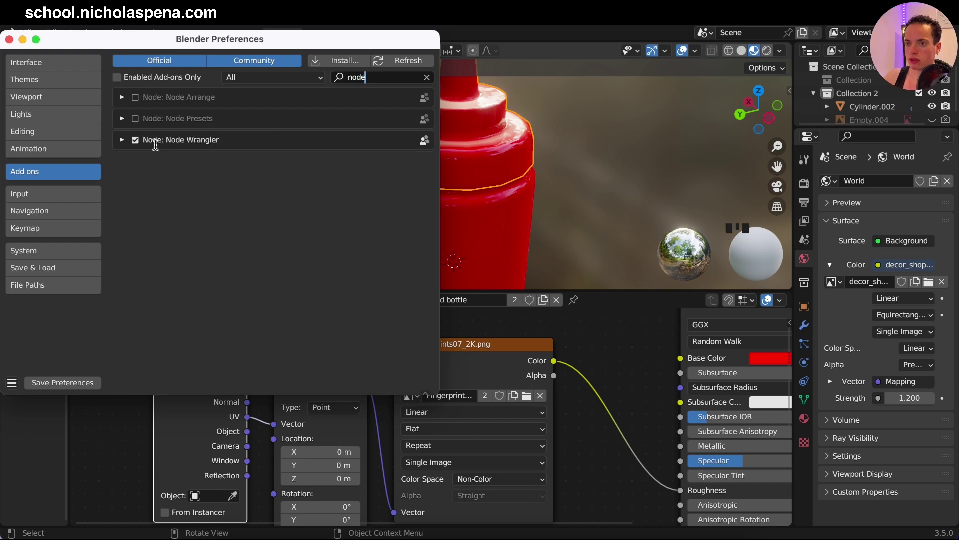
click(9, 39)
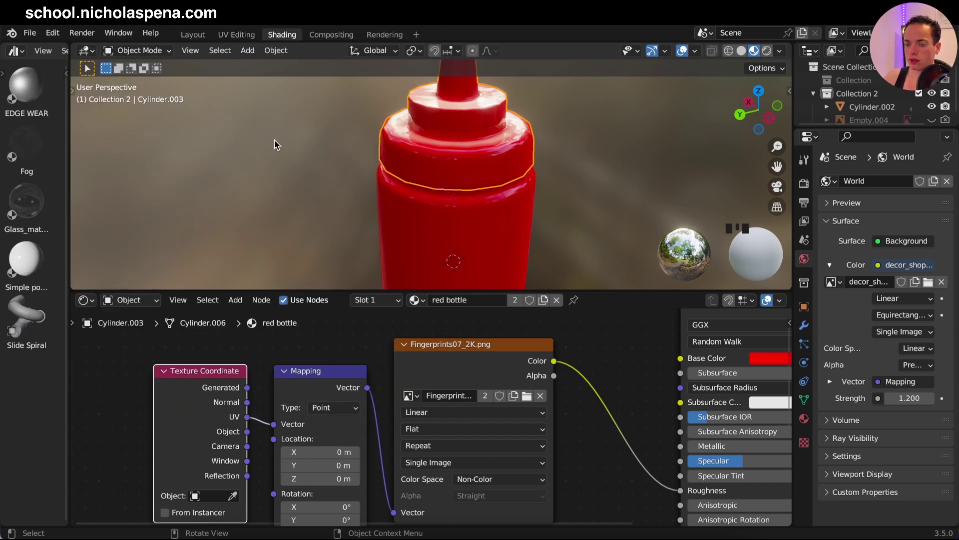
Step: Examine the fingerprint roughness on the bottle's cap from several angles and up close
mouse_move(523, 162)
middle_down()
mouse_move(532, 155)
mouse_move(539, 170)
middle_up()
scroll(560, 402, right, 3)
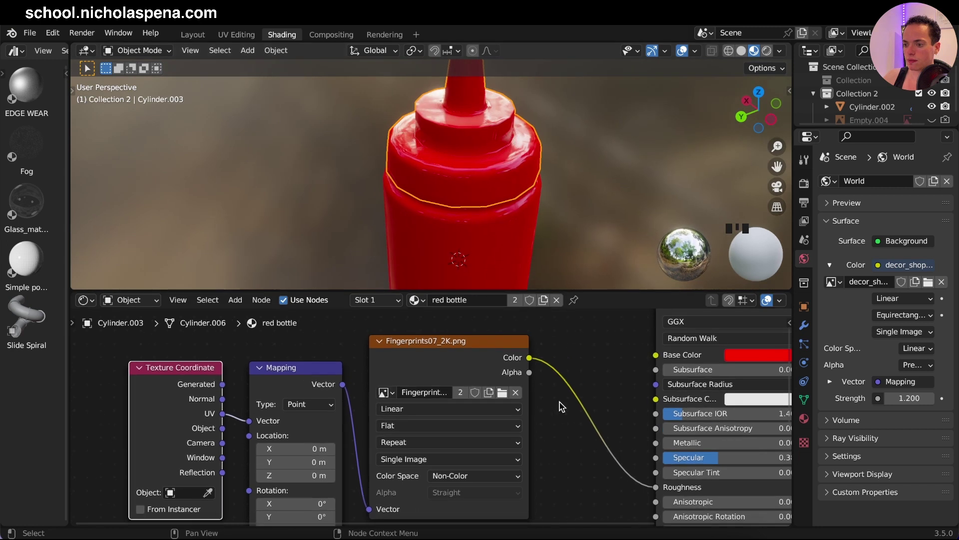
ctrl+scroll(560, 402, right, 2)
shift+scroll(559, 402, up, 2)
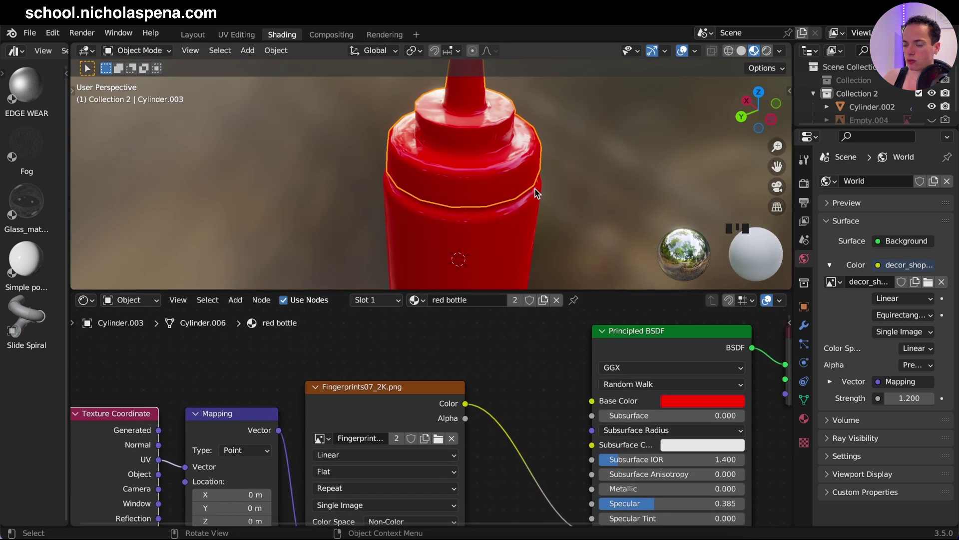
middle_drag(534, 189, 535, 192)
scroll(534, 188, down, 3)
scroll(535, 188, up, 3)
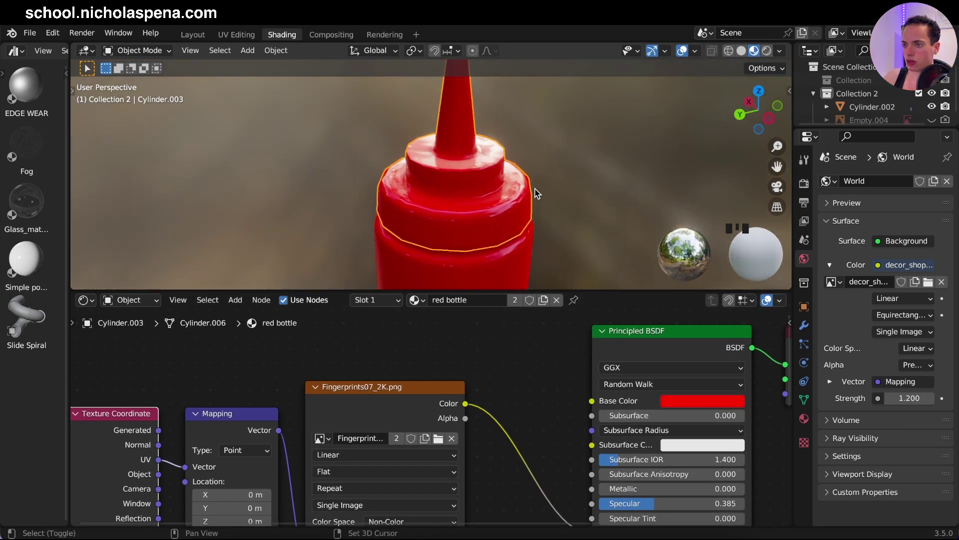
super+scroll(534, 193, up, 4)
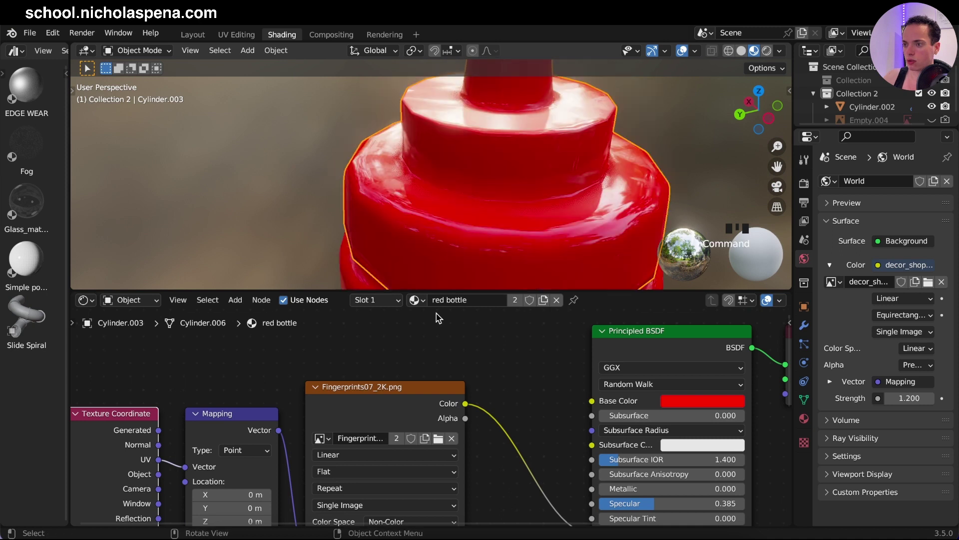
Step: Insert an Invert node between the fingerprint texture's Color output and the Principled BSDF's Roughness input
key(shift+a)
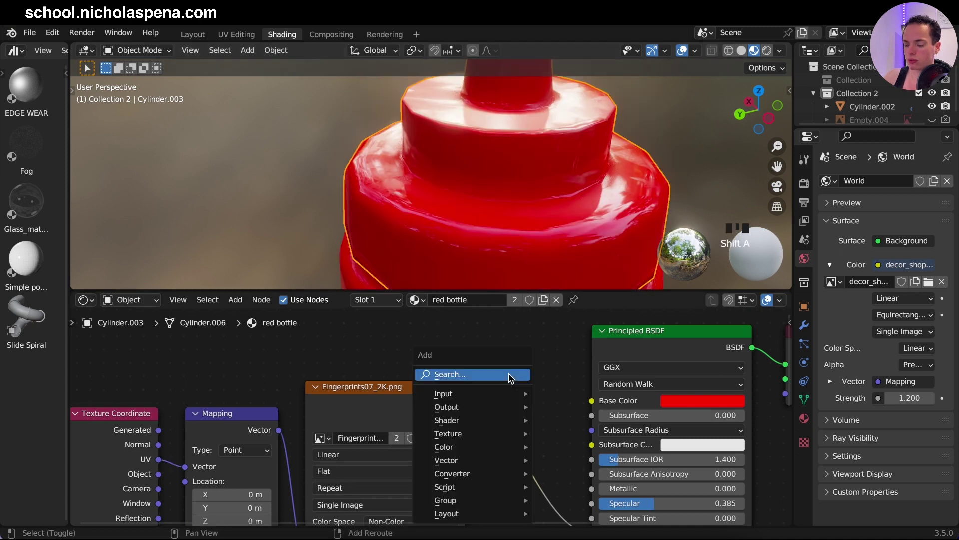
click(508, 378)
text(inv)
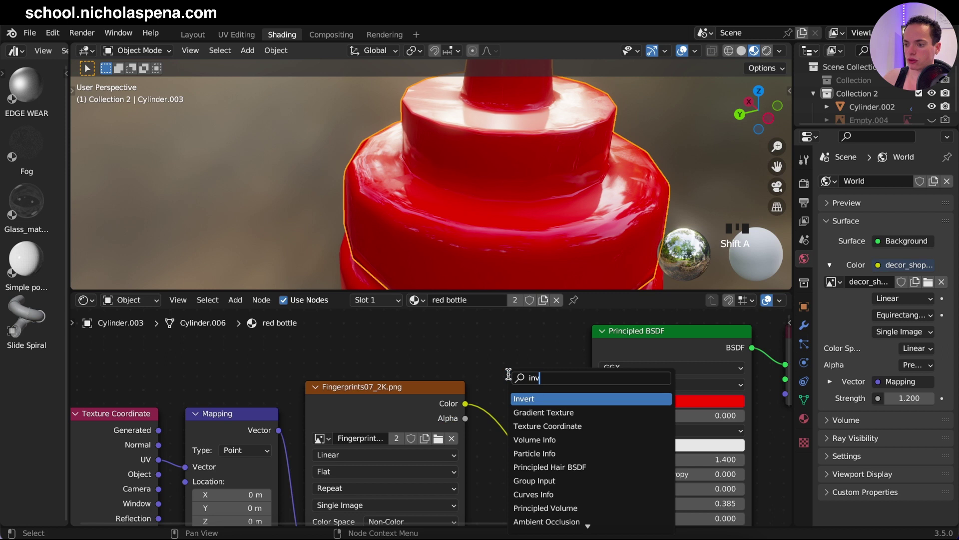
click(536, 398)
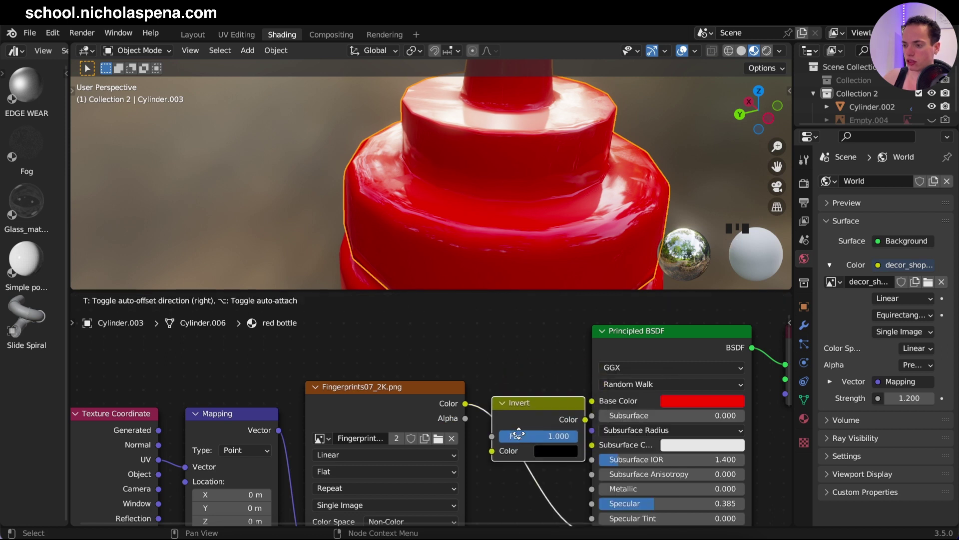
click(519, 438)
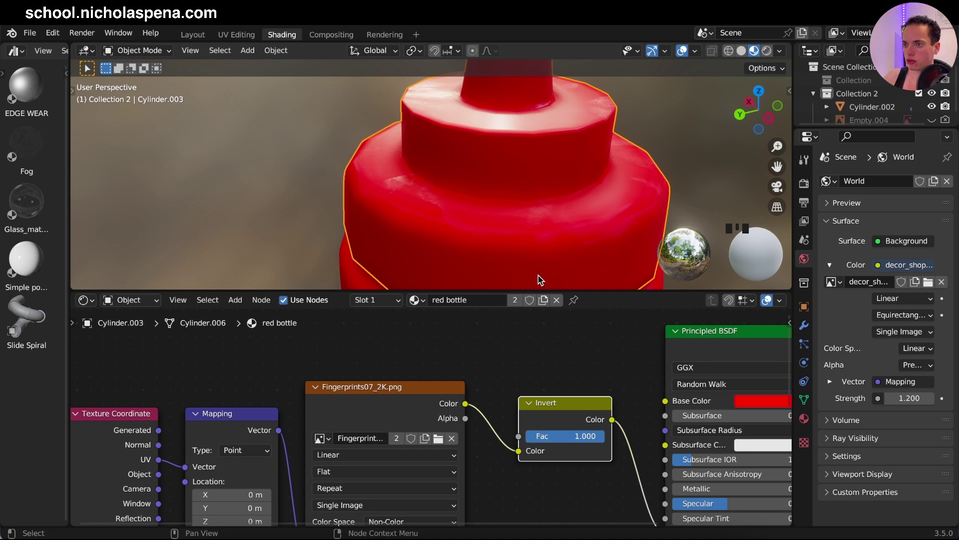
Step: Set the Invert node's Fac to 0.1
drag(594, 436, 518, 436)
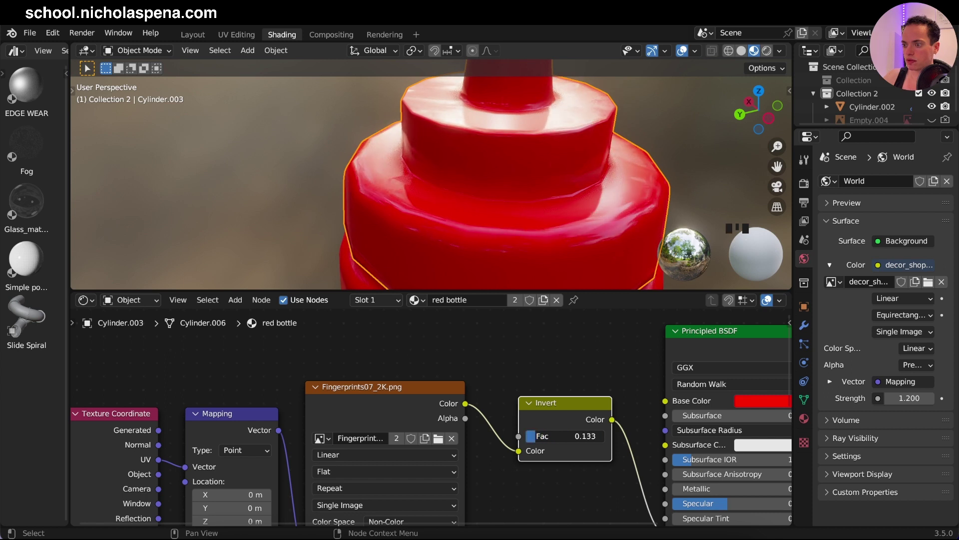
click(572, 435)
click(573, 435)
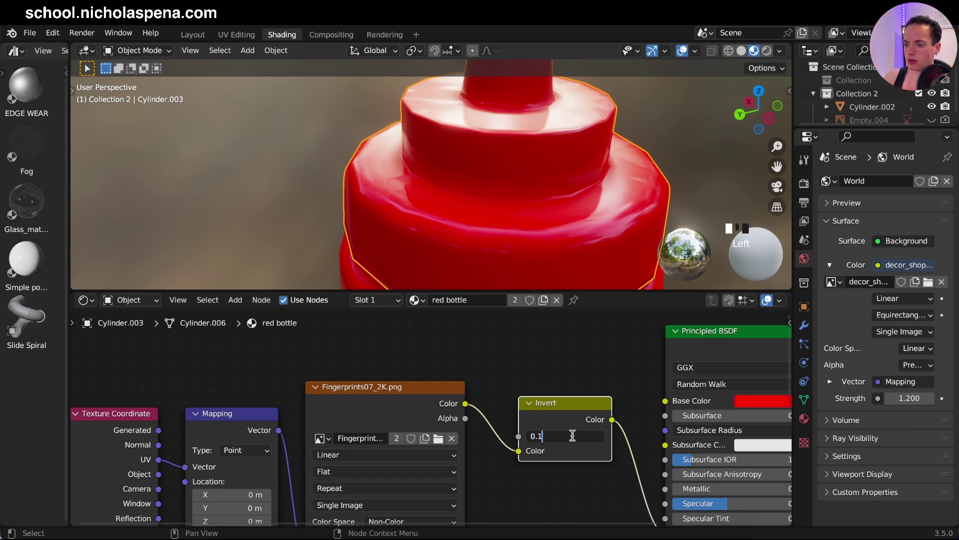
key(Return)
Step: Duplicate the Fingerprints07_2K.png Image Texture node and place the copy below the original
super+scroll(565, 174, down, 9)
middle_drag(560, 435, 505, 365)
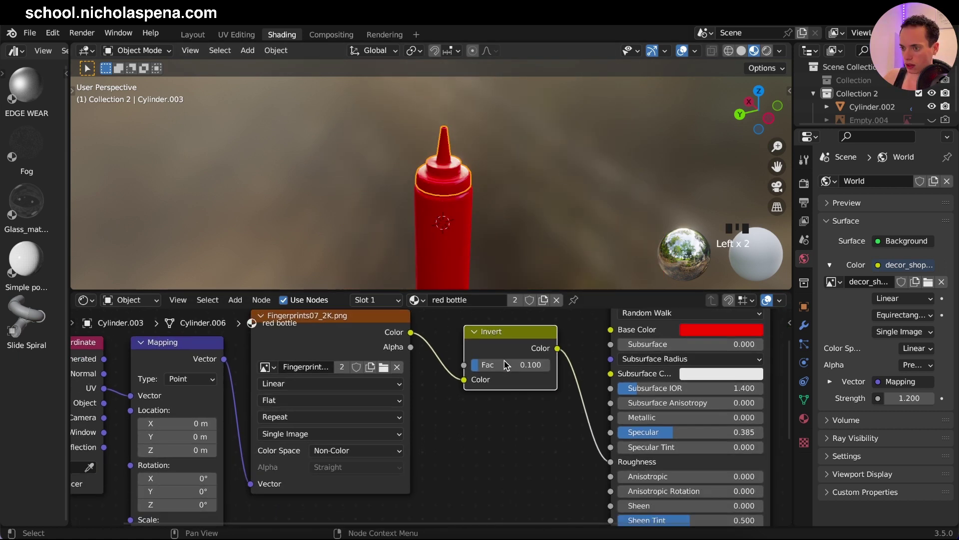
scroll(506, 365, down, 2)
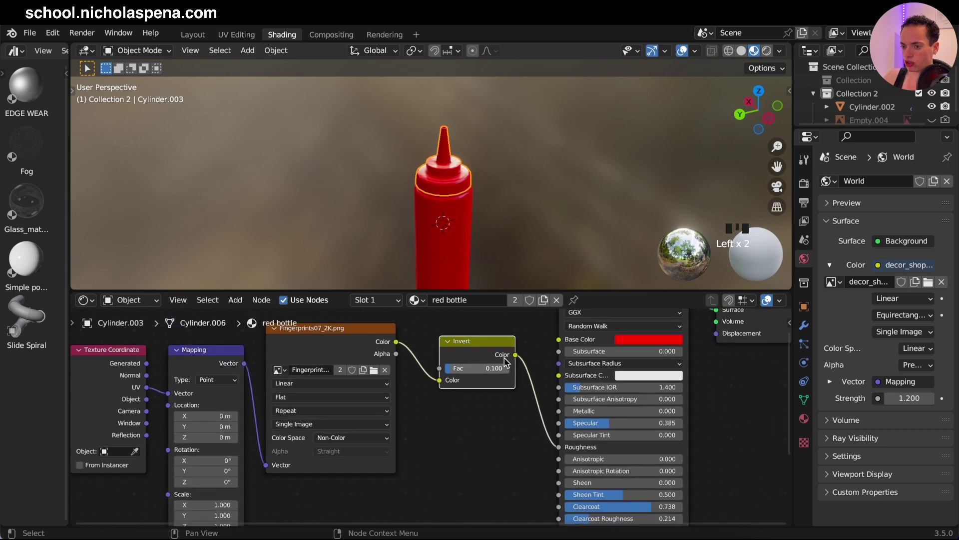
scroll(415, 325, down, 1)
click(354, 330)
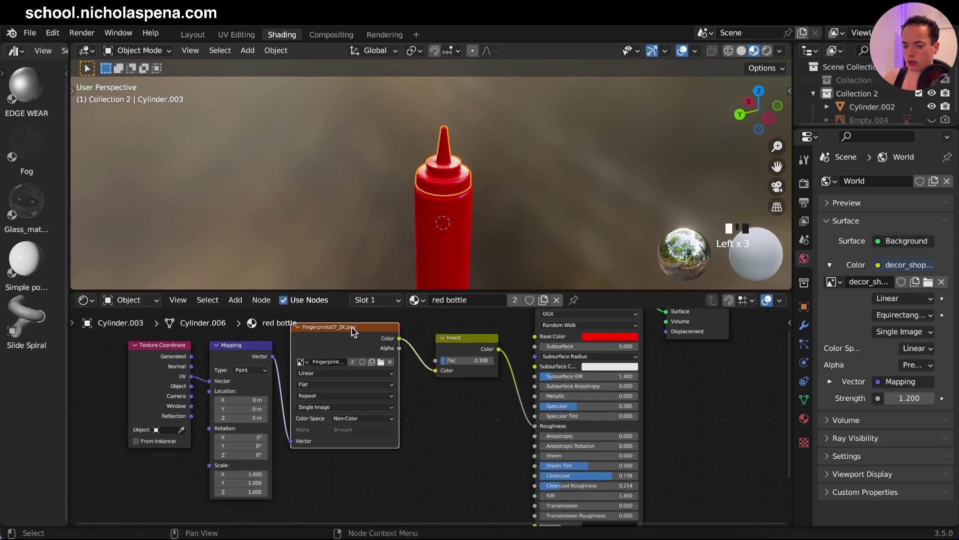
key(shift+d)
click(376, 475)
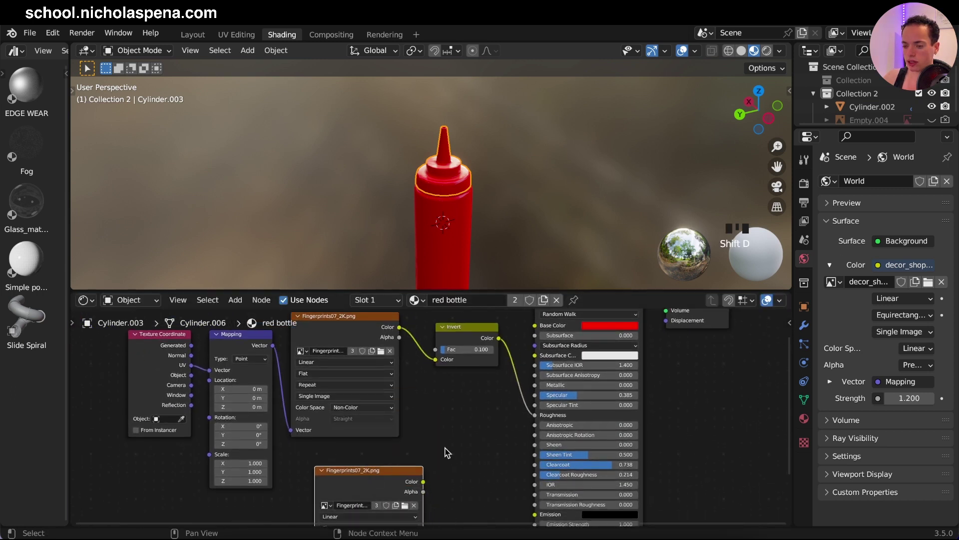
middle_drag(514, 515, 491, 448)
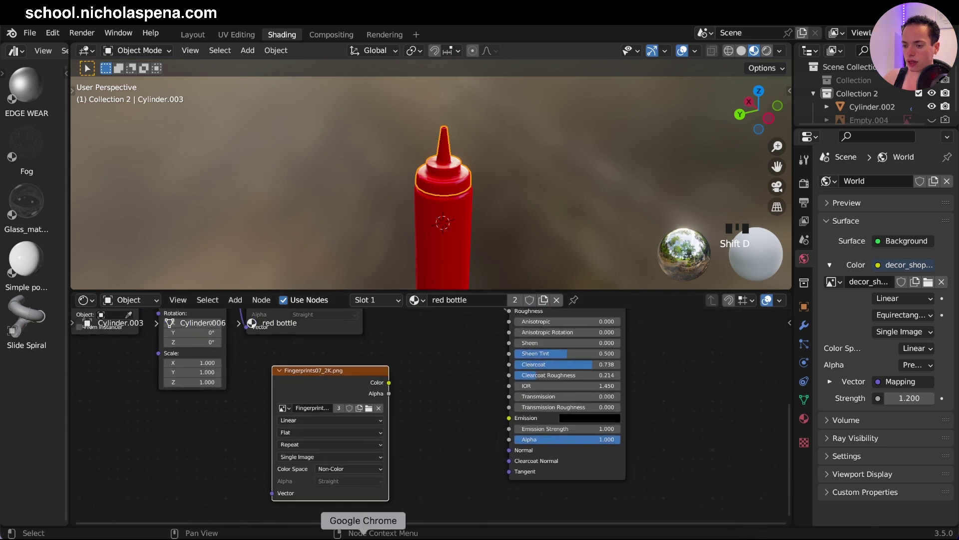
Step: Switch to Chrome, open ambientCG's Materials category, and search for "scratch"
click(363, 536)
scroll(389, 250, up, 6)
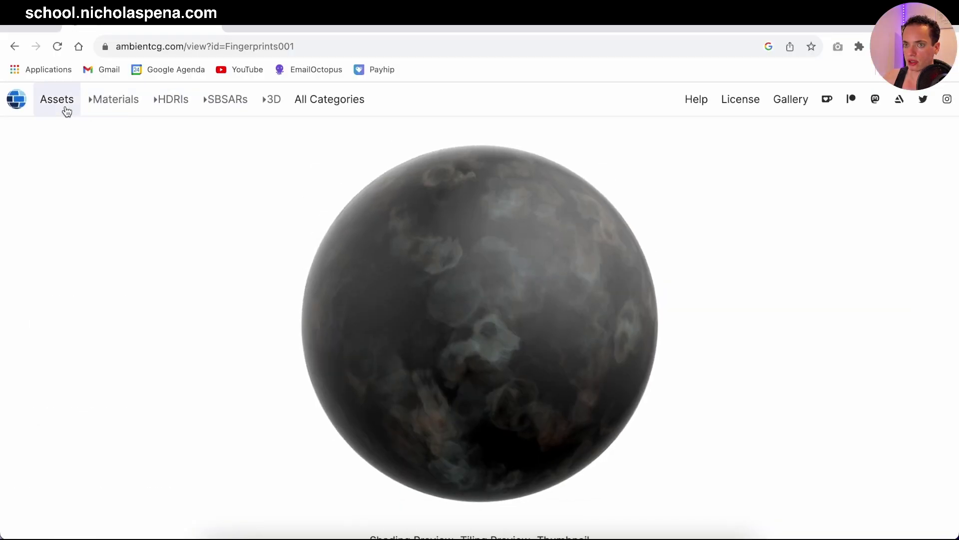
click(110, 109)
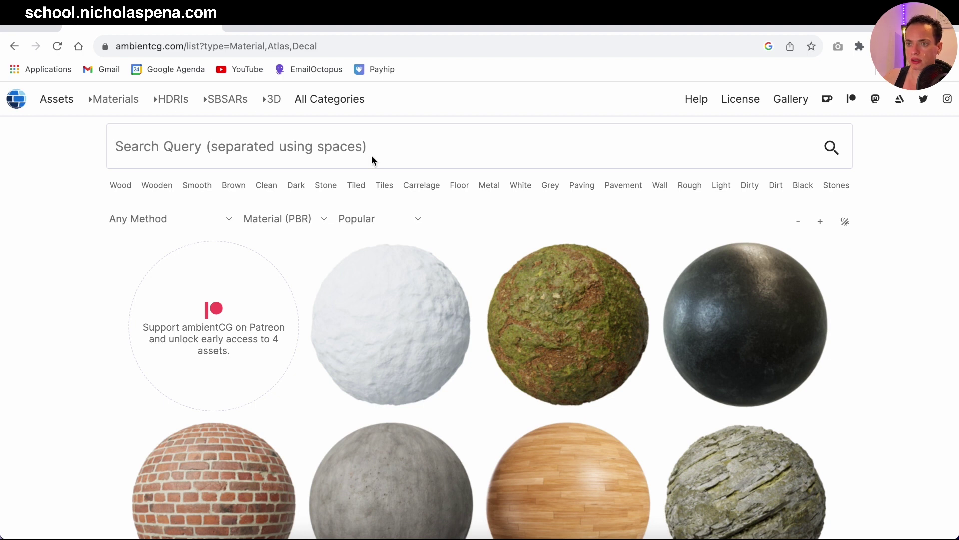
text(scratch)
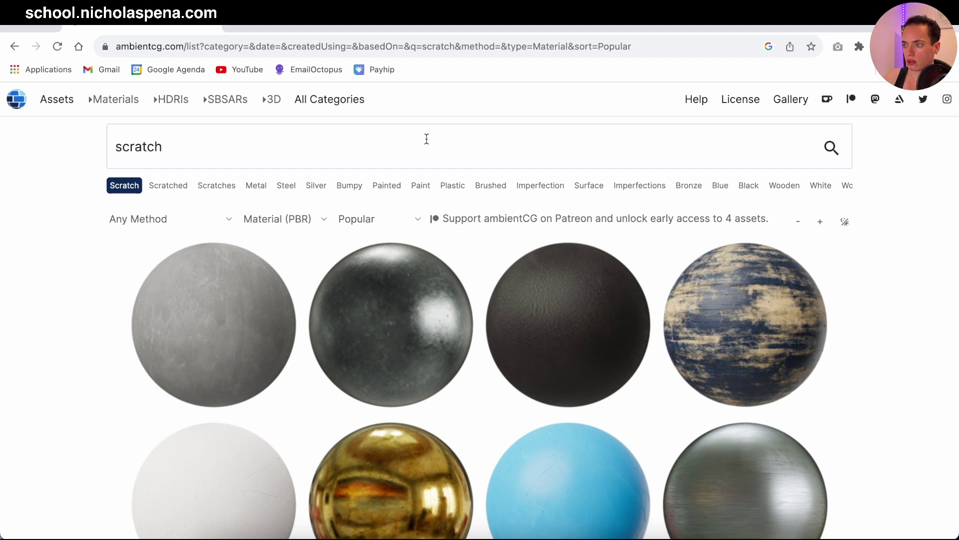
Step: Examine the scratch search results for a material with suitable surface scratches
scroll(701, 284, down, 3)
scroll(788, 364, down, 5)
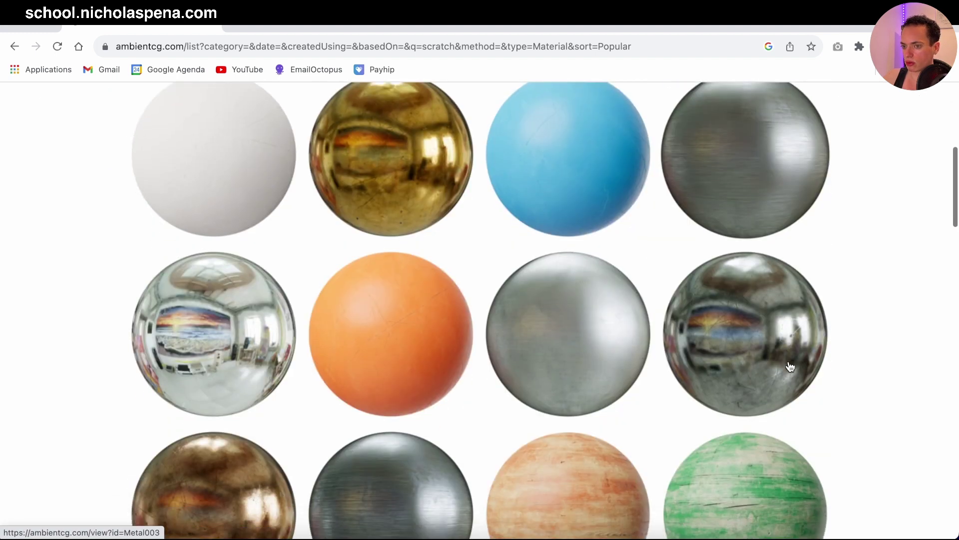
scroll(891, 436, down, 1)
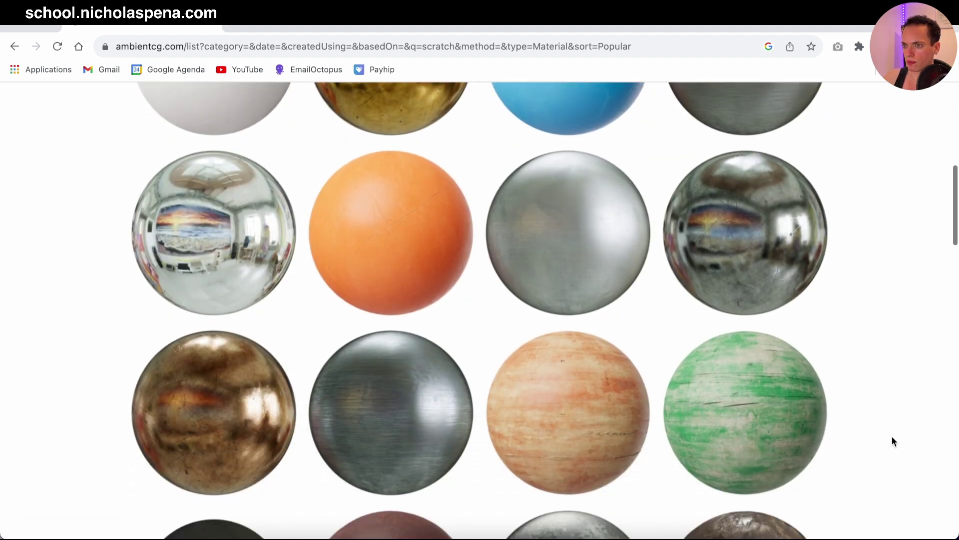
scroll(202, 380, up, 1)
scroll(407, 226, up, 3)
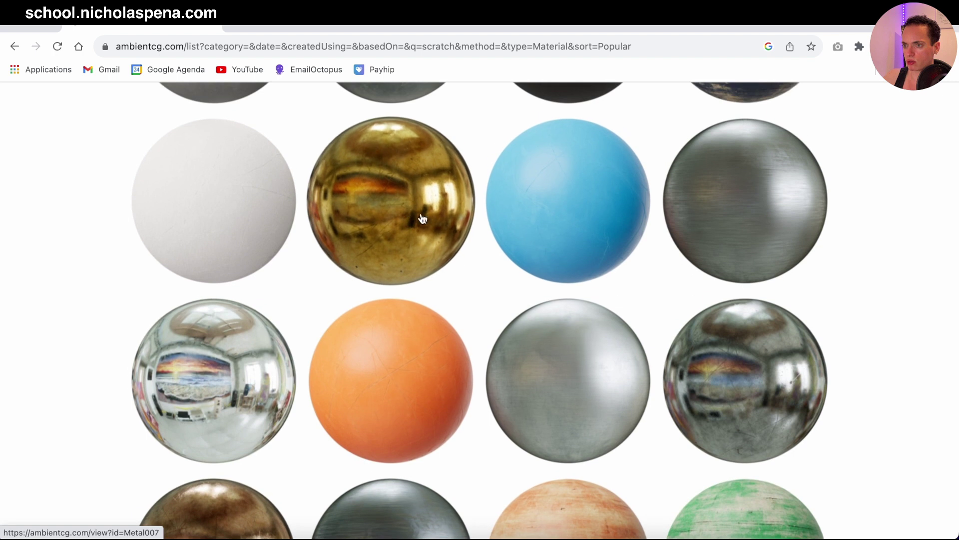
scroll(340, 311, down, 12)
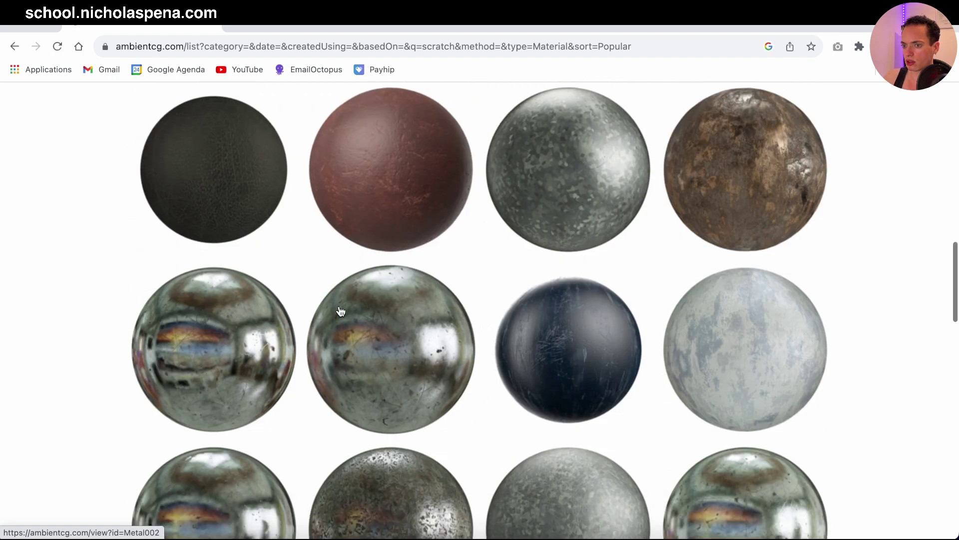
scroll(340, 311, down, 4)
scroll(350, 325, up, 15)
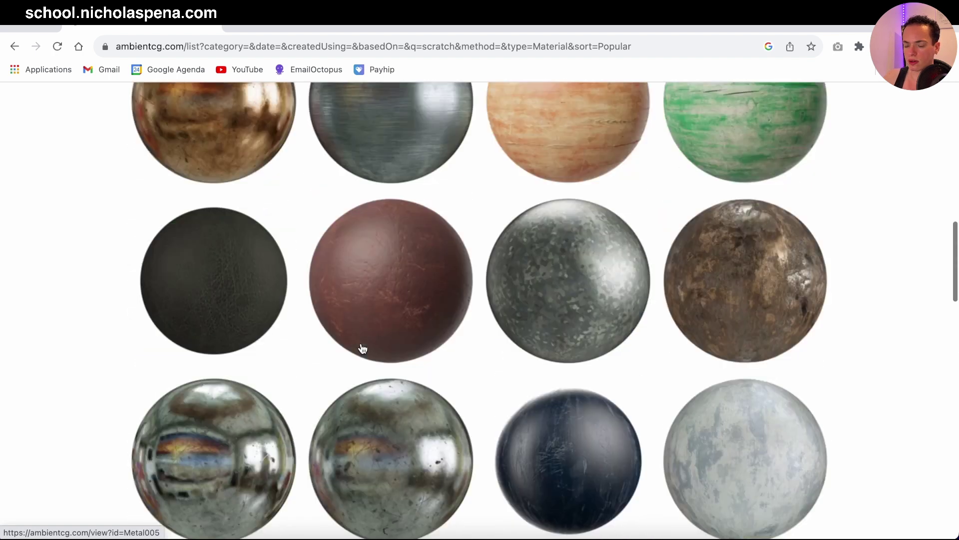
scroll(362, 348, up, 1)
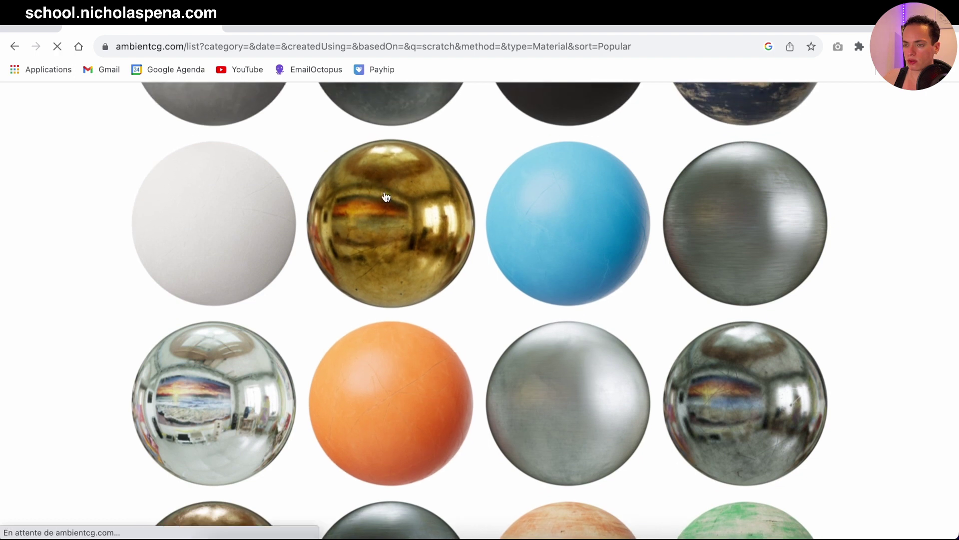
Step: Open the gold Metal 007 material, review its download options, and download the 1K-PNG package
click(386, 197)
scroll(547, 332, down, 7)
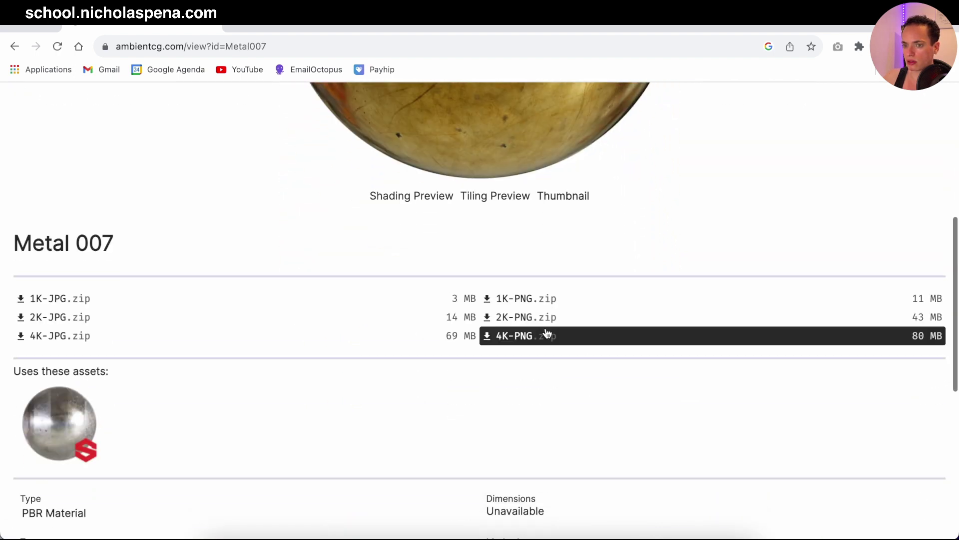
scroll(546, 332, down, 1)
scroll(337, 291, down, 2)
scroll(337, 292, up, 3)
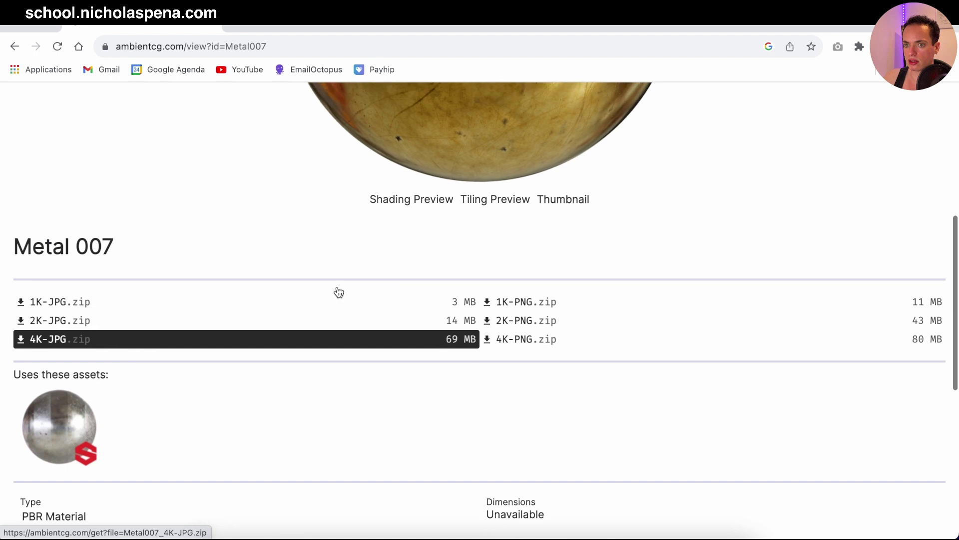
scroll(419, 309, up, 1)
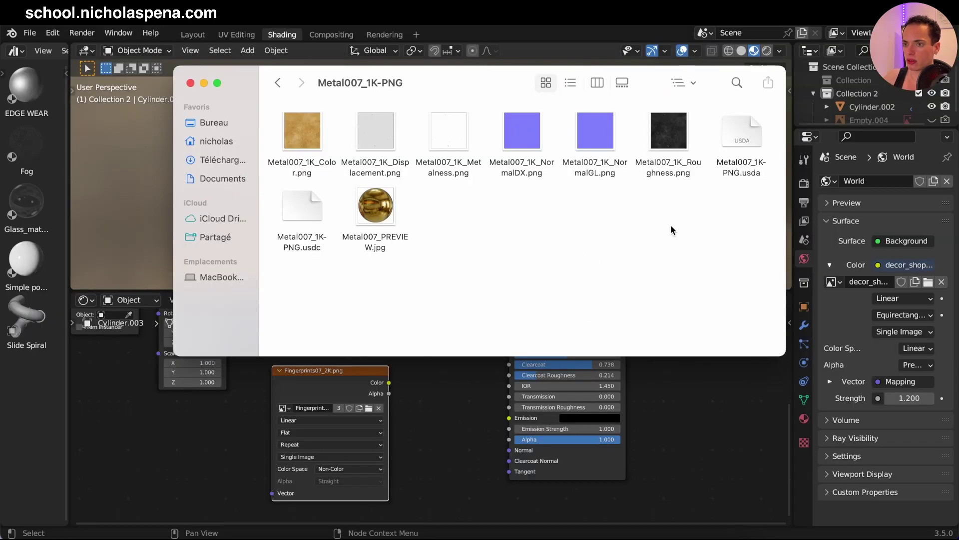
Step: Bring Metal007_1K_NormalGL.png into Blender's shader editor as an Image Texture node and delete the duplicated fingerprint node
drag(672, 227, 609, 245)
click(607, 173)
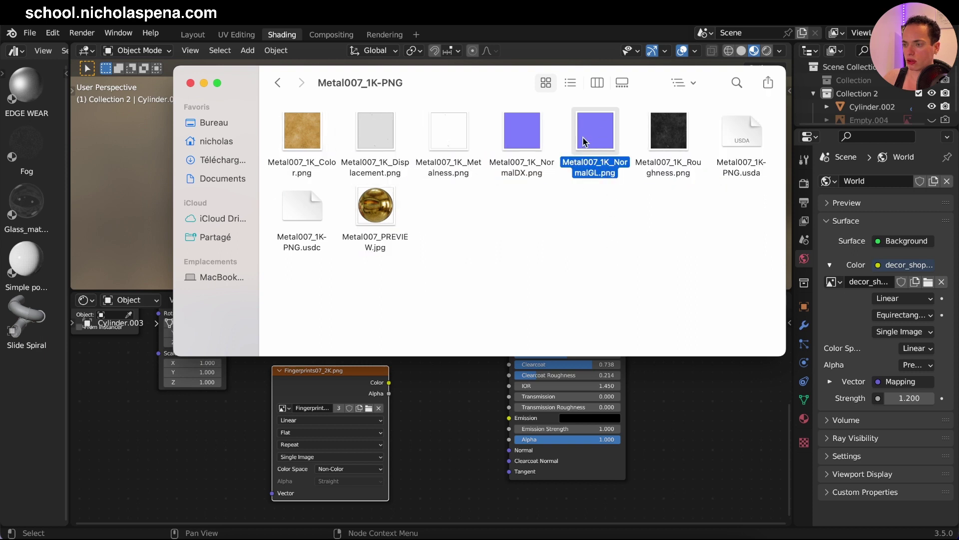
drag(592, 144, 311, 416)
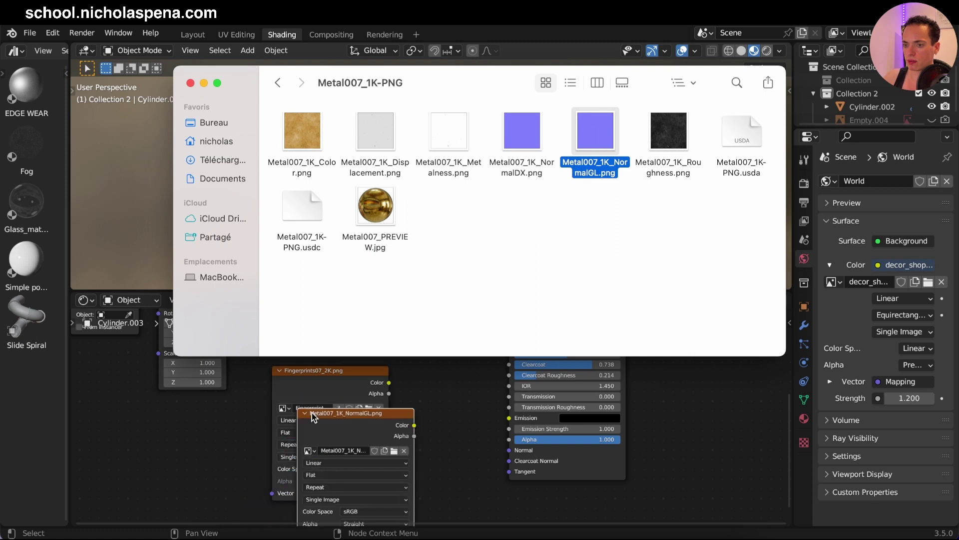
click(299, 373)
key(x)
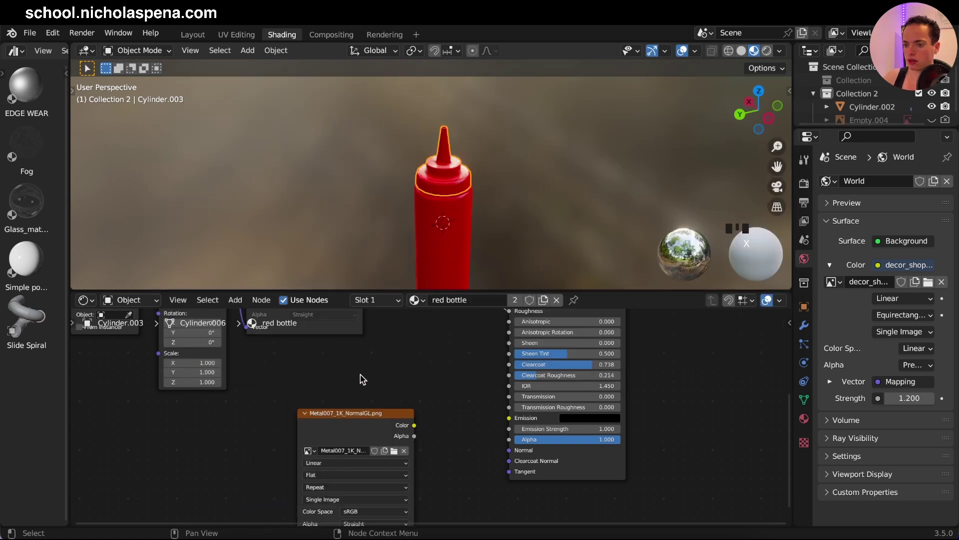
Step: Set the Metal007_1K_NormalGL.png texture's color space to Non-Color
scroll(375, 375, up, 1)
scroll(375, 375, down, 3)
drag(354, 360, 336, 348)
click(322, 454)
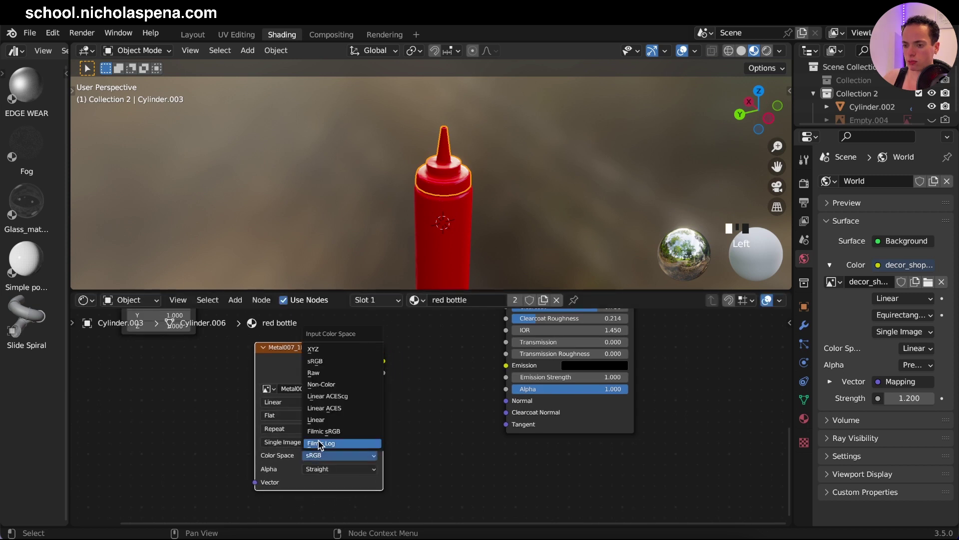
click(370, 385)
Step: Add a Normal Map node, feed it the NormalGL texture's Color, and connect its output to the Principled BSDF's Normal input
key(shift+a)
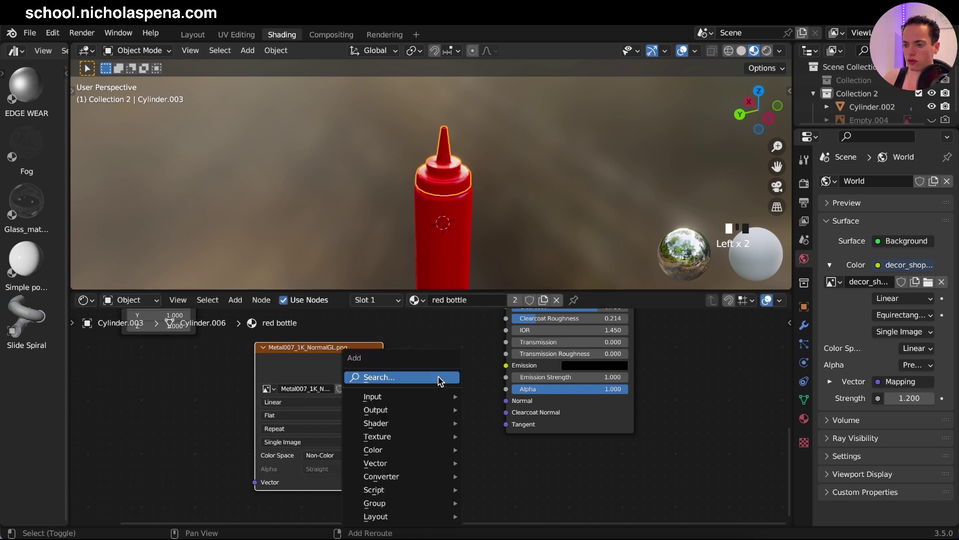
text(n)
key(Down)
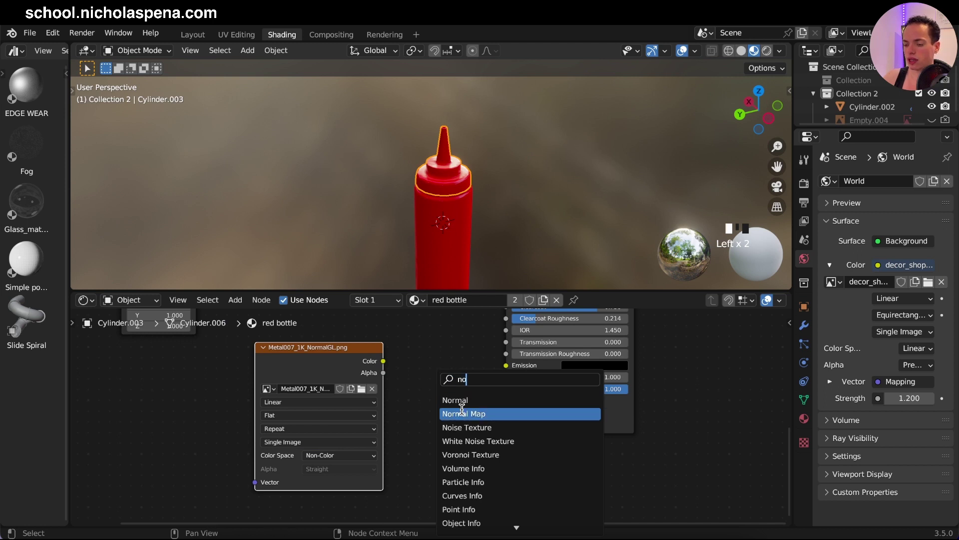
key(Return)
click(422, 380)
drag(384, 361, 397, 410)
drag(478, 356, 506, 401)
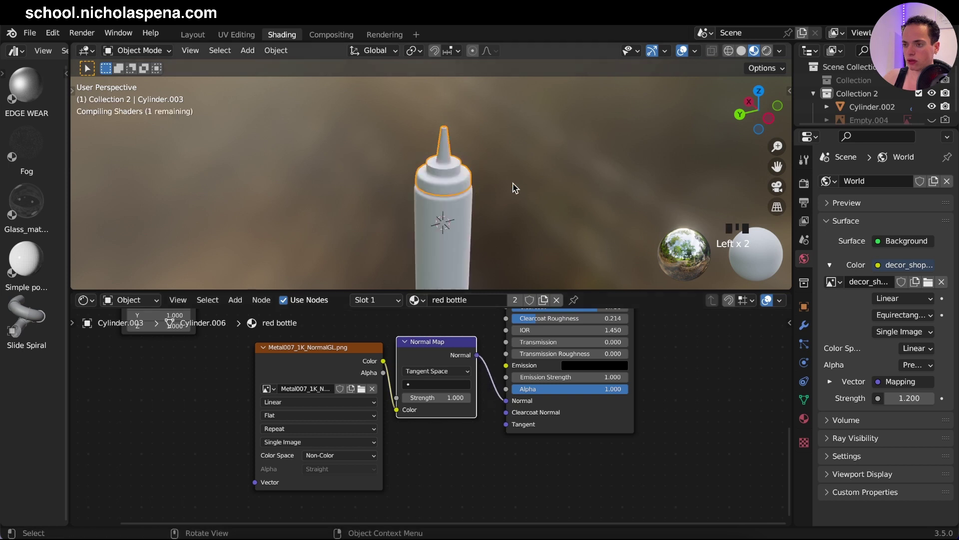
shift+scroll(513, 188, down, 5)
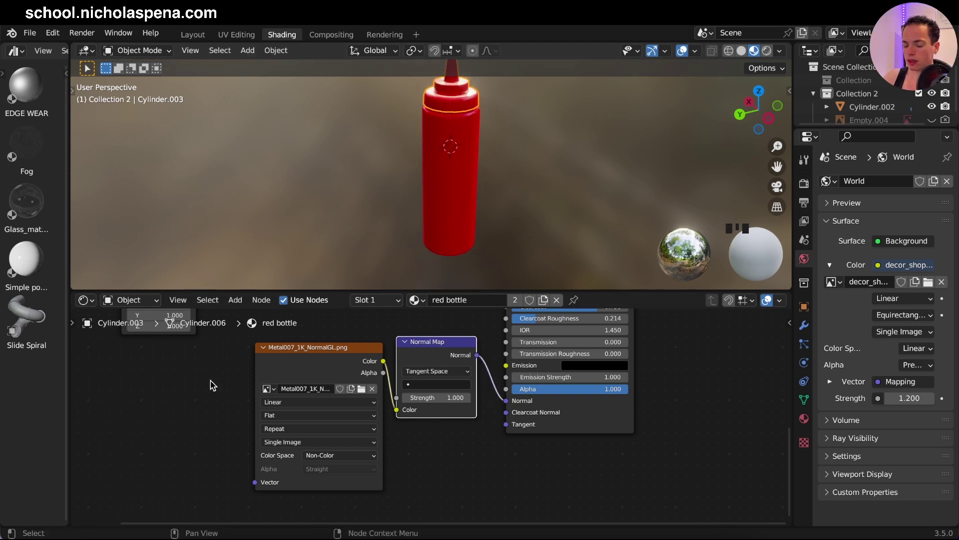
Step: Reposition the Texture Coordinate and Mapping nodes and connect Mapping's Vector output to the Metal007_1K_NormalGL.png texture's Vector input
scroll(211, 385, up, 6)
drag(145, 345, 314, 455)
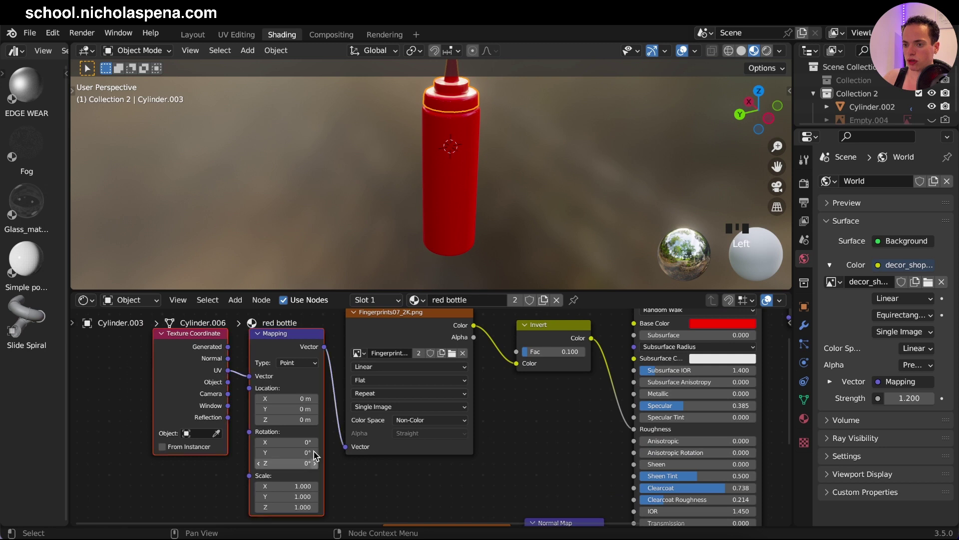
drag(295, 345, 192, 468)
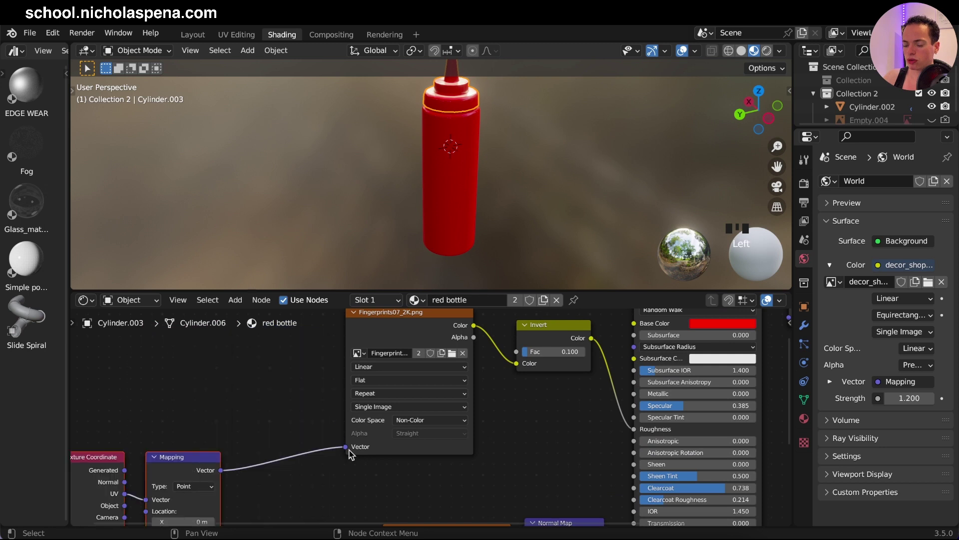
scroll(349, 449, down, 5)
drag(438, 409, 416, 353)
drag(245, 344, 386, 479)
Step: Try a Normal Map strength of 5.2 while viewing the bottle's surface up close
middle_drag(507, 150, 490, 176)
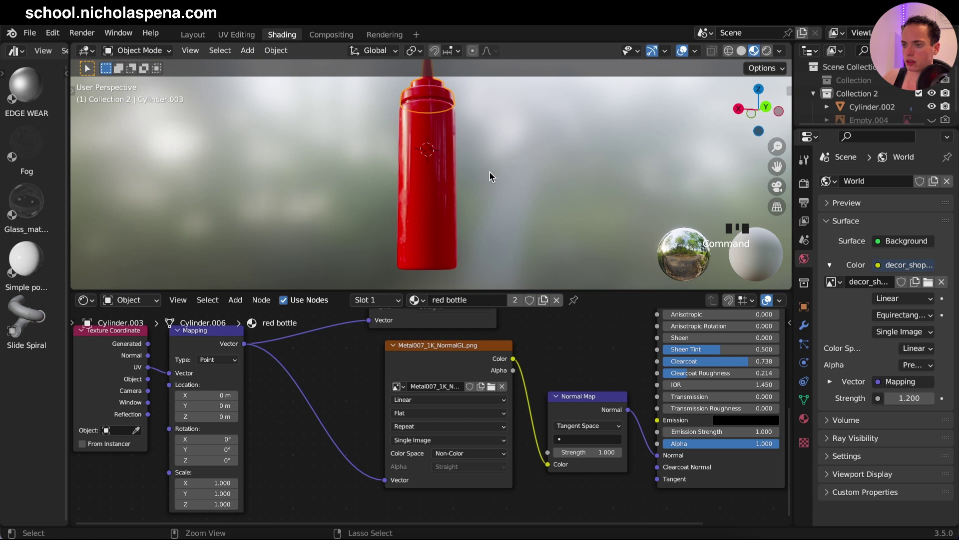
scroll(490, 172, up, 5)
scroll(490, 172, left, 5)
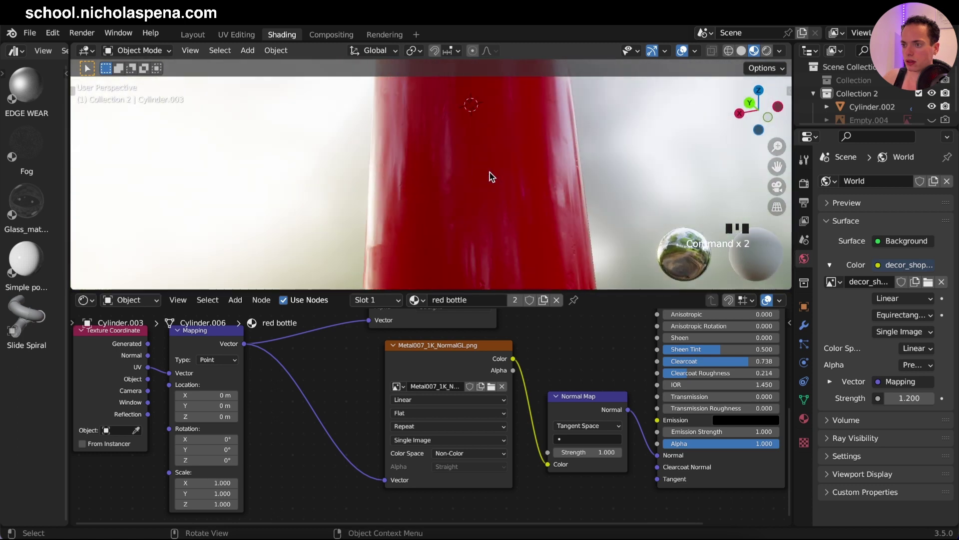
scroll(492, 175, left, 5)
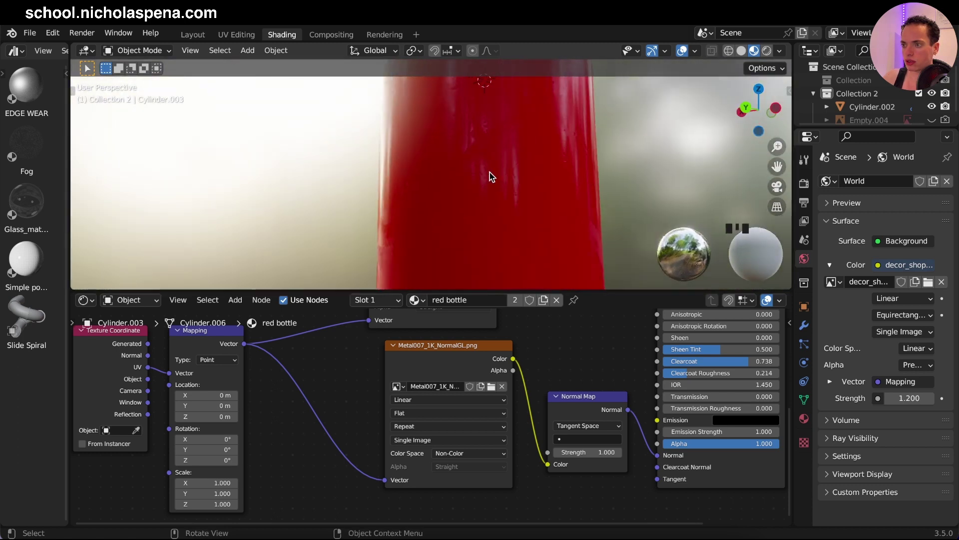
shift+scroll(576, 200, right, 3)
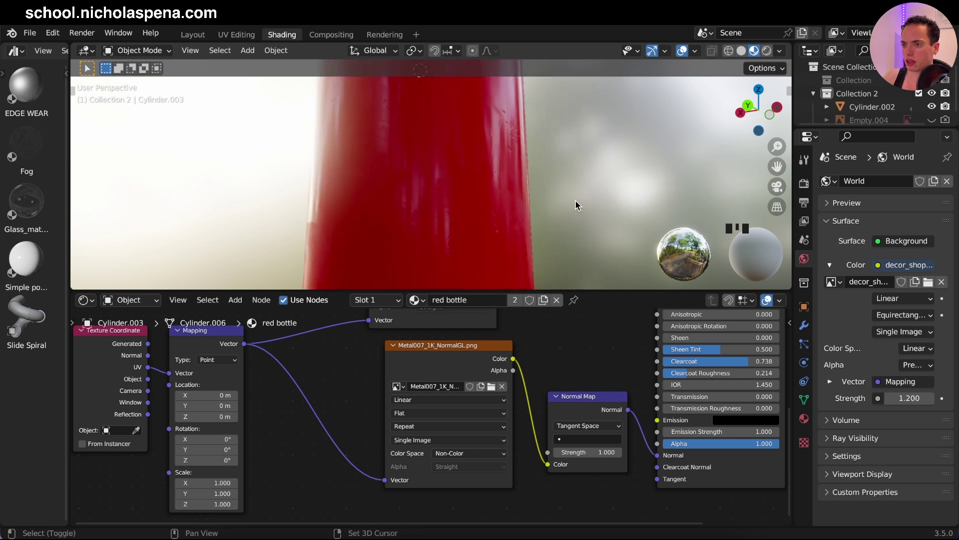
scroll(576, 201, up, 5)
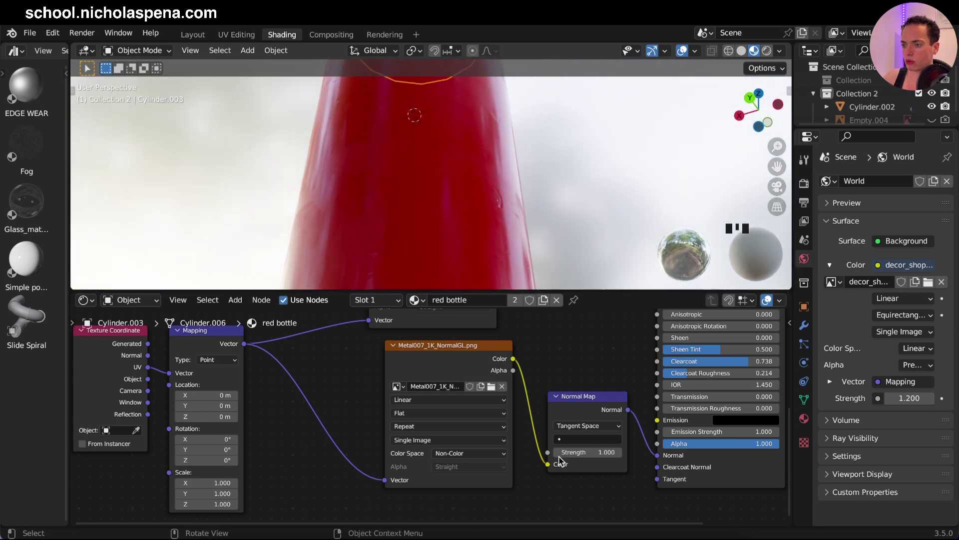
click(588, 452)
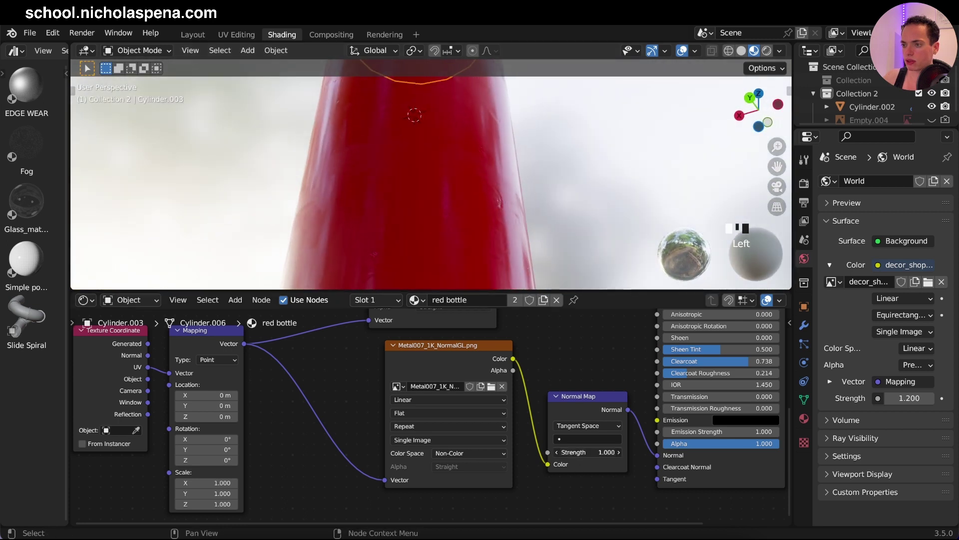
drag(582, 452, 635, 452)
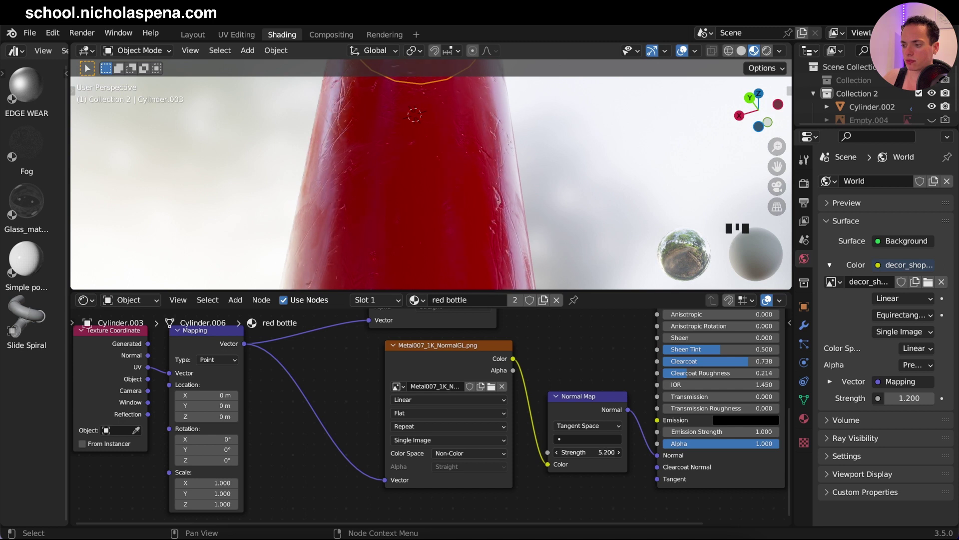
Step: Set the Normal Map strength to 0.8 and check the whole bottle
click(590, 453)
key(BackSpace)
text(0.8)
key(Return)
middle_drag(556, 168, 556, 169)
super+scroll(555, 169, down, 4)
click(555, 169)
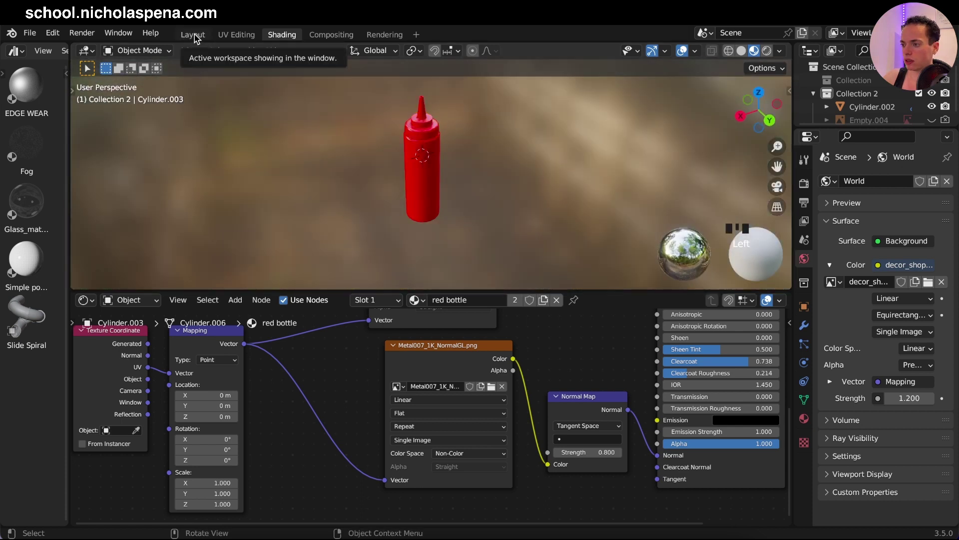
Step: In the Layout workspace's camera view, trackball-rotate the bottle so it lies diagonally with its nozzle tilted toward the camera
click(195, 38)
click(563, 271)
key(KP_0)
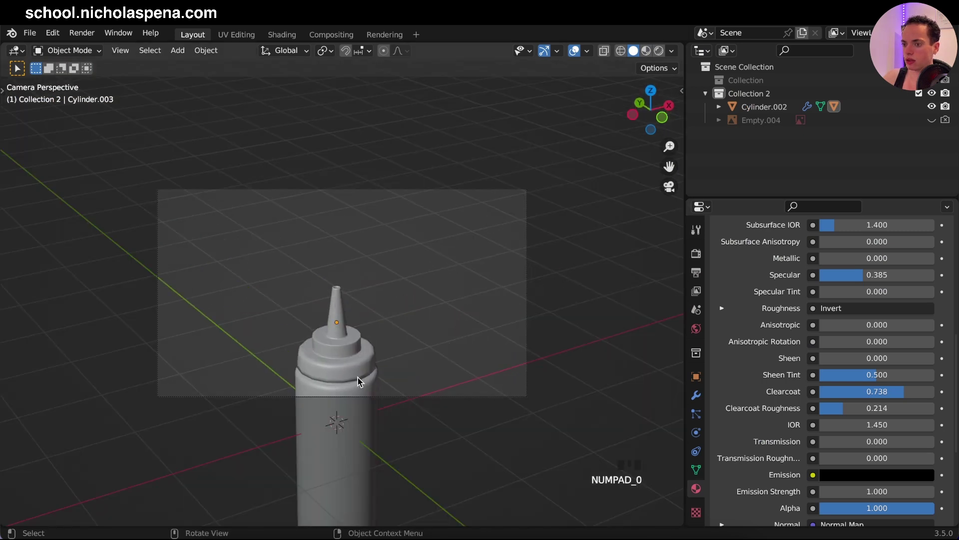
click(363, 393)
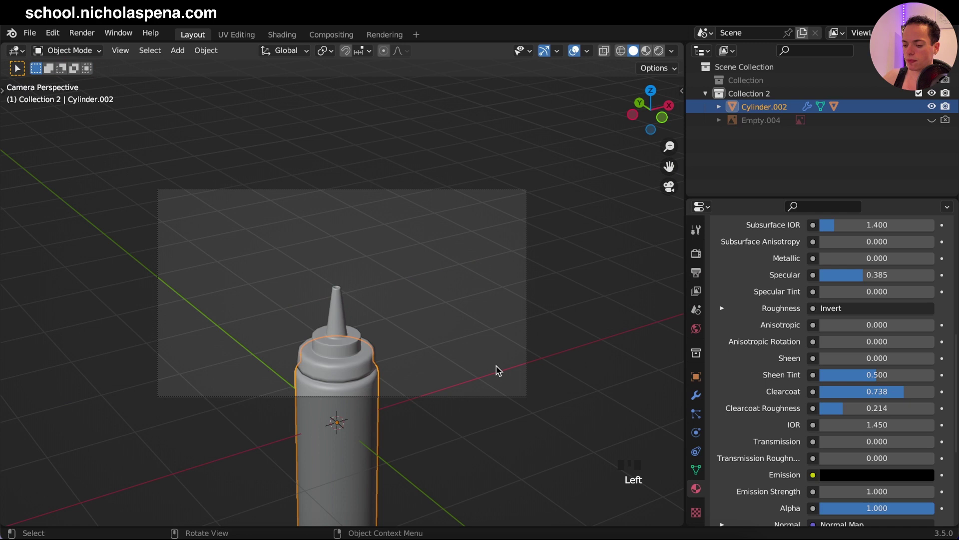
key(r)
key(r)
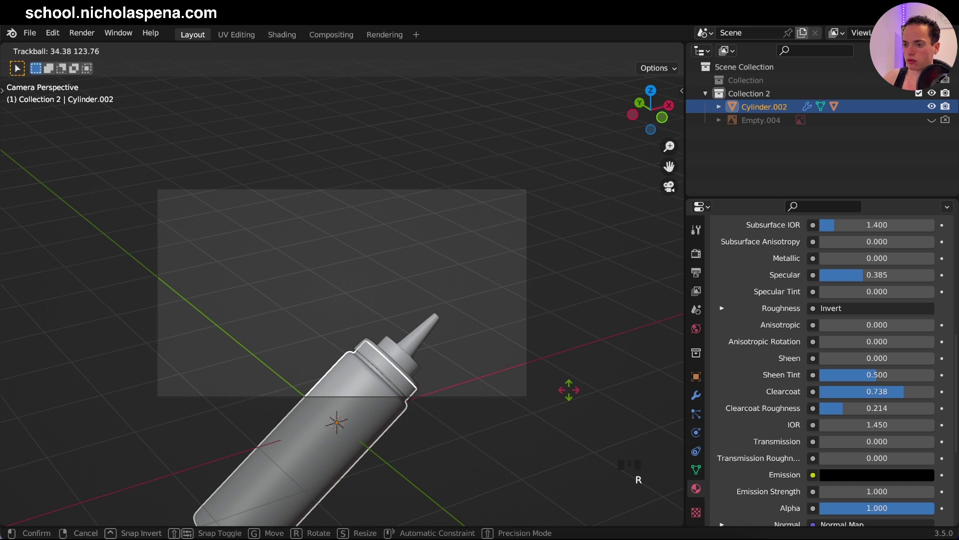
click(531, 398)
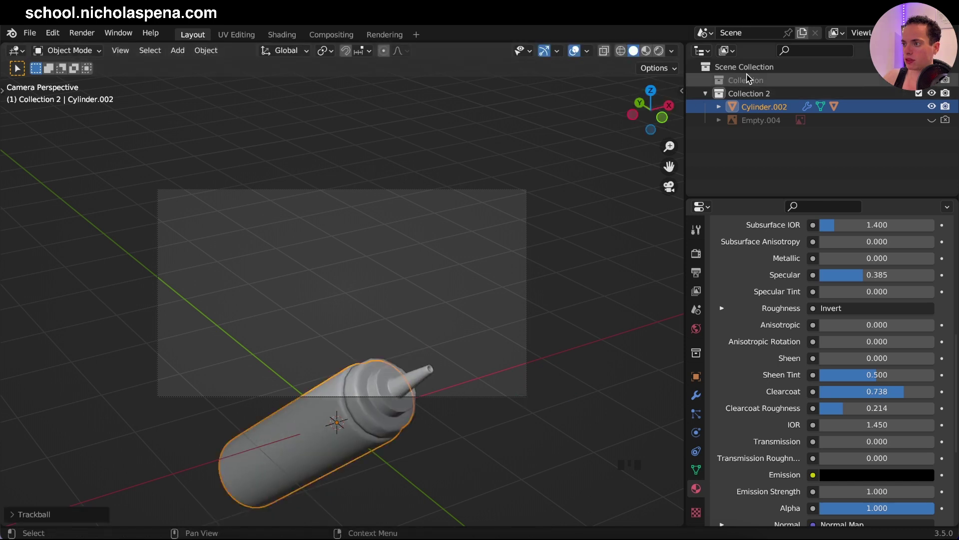
Step: Enable the first Collection, move its Camera into Collection 2, and exclude the first Collection again
click(919, 80)
click(705, 80)
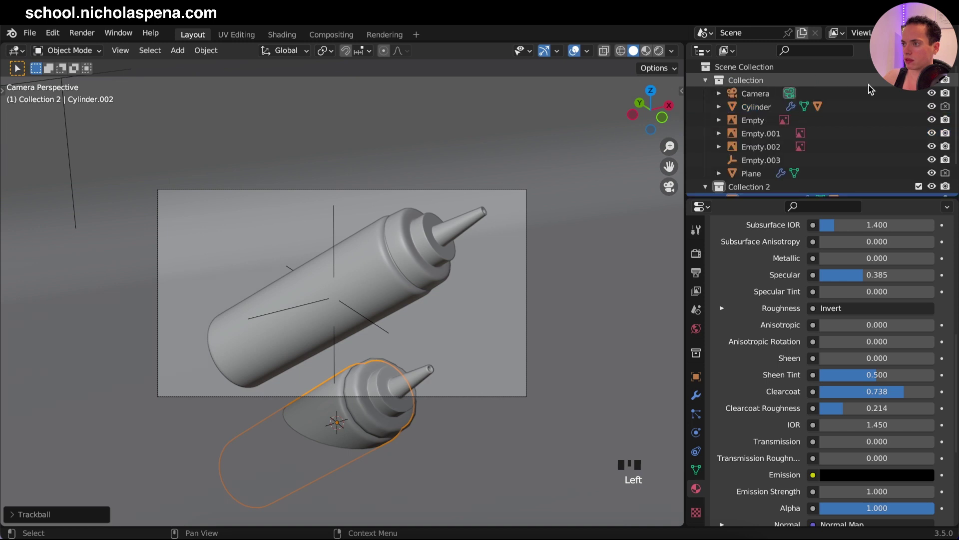
drag(892, 91, 860, 166)
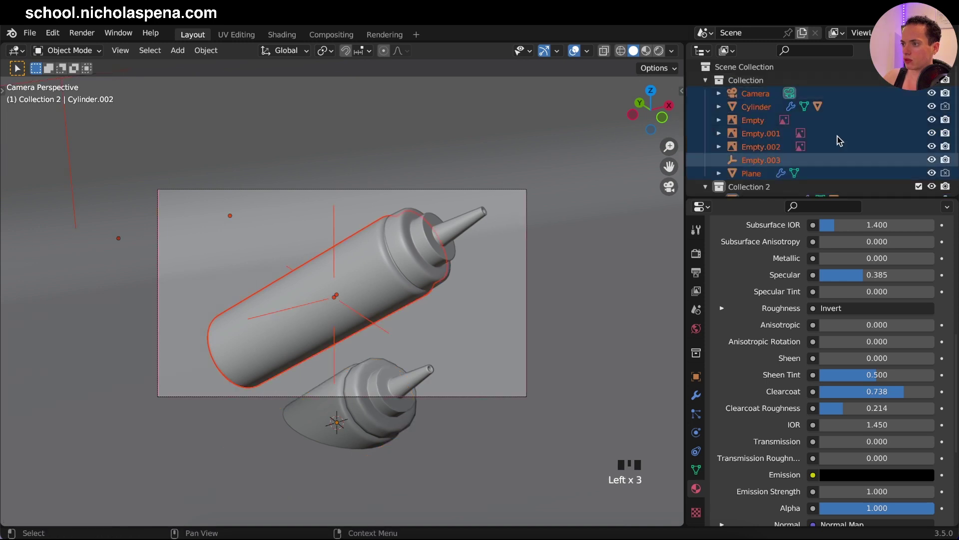
click(803, 94)
key(m)
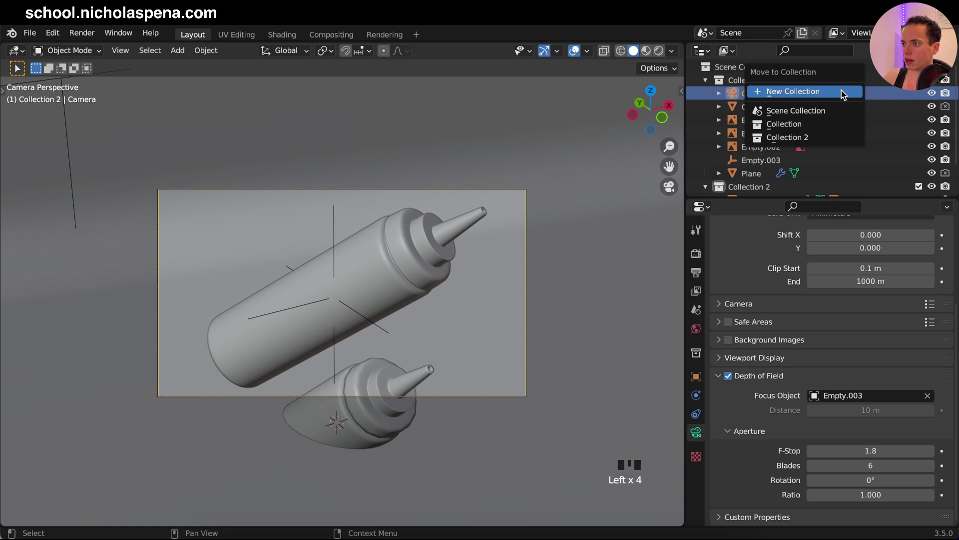
click(780, 137)
click(918, 80)
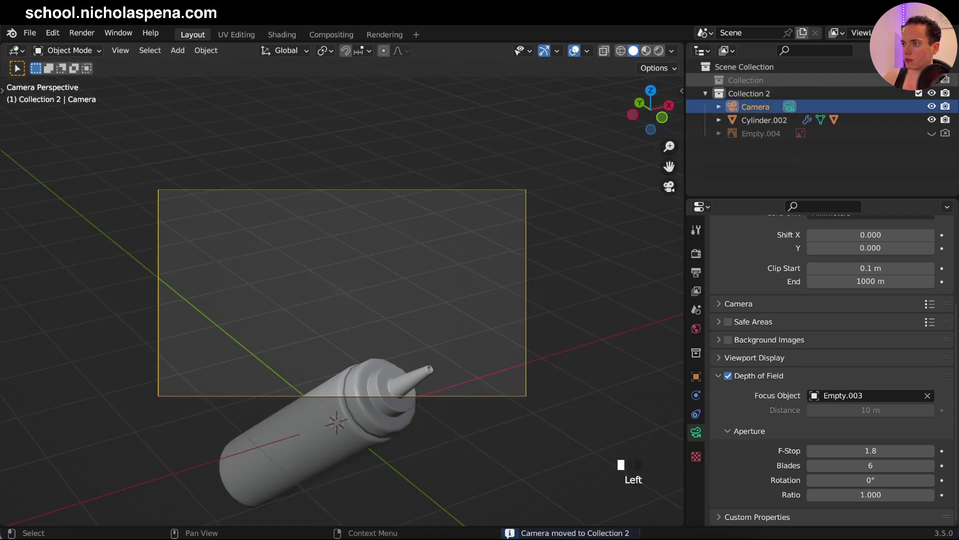
Step: Lower the camera about 1.66 m along Z, shift it to frame the bottle centrally, and save the file
click(517, 216)
click(522, 218)
key(g)
key(z)
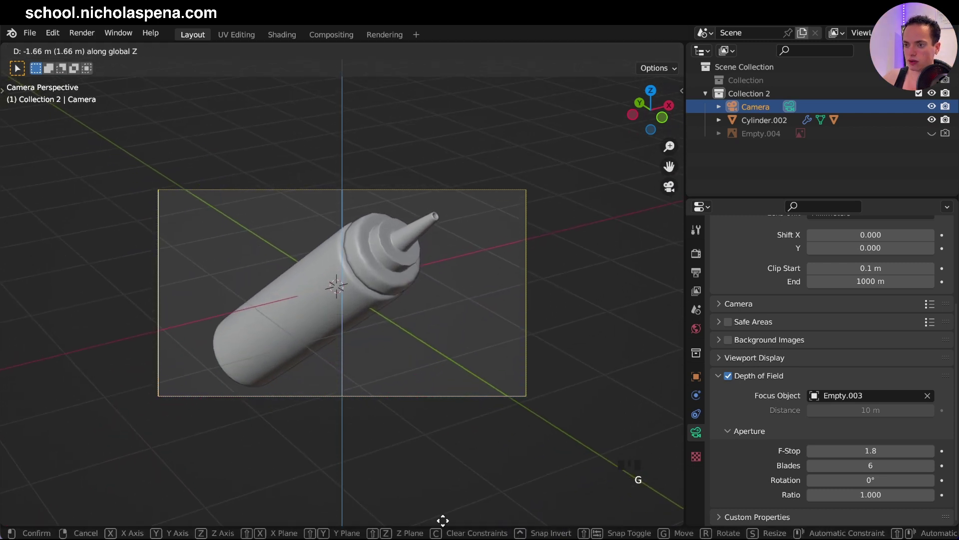
click(499, 379)
key(g)
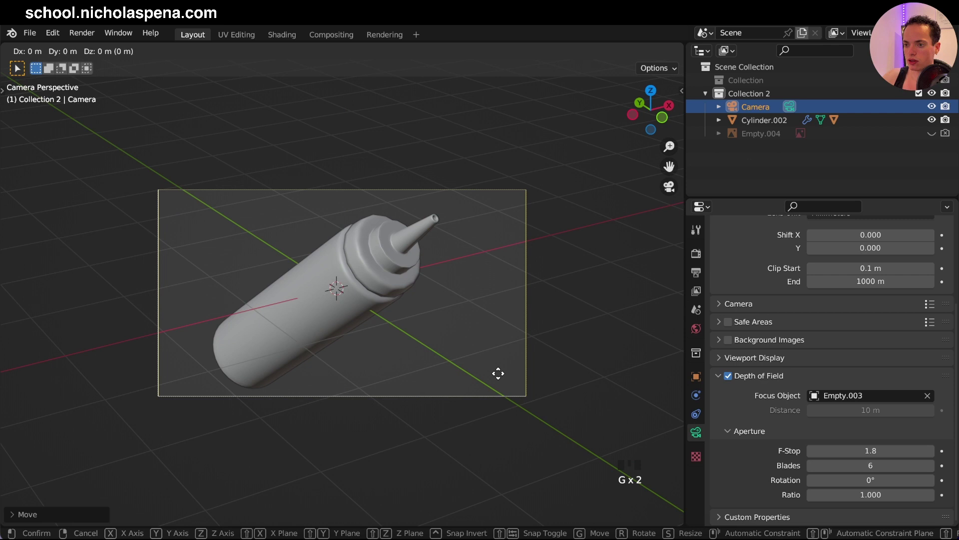
click(456, 377)
key(ctrl+s)
Step: Review the world background's Environment Texture option and the decor_shop_4k.exr settings
scroll(784, 316, up, 4)
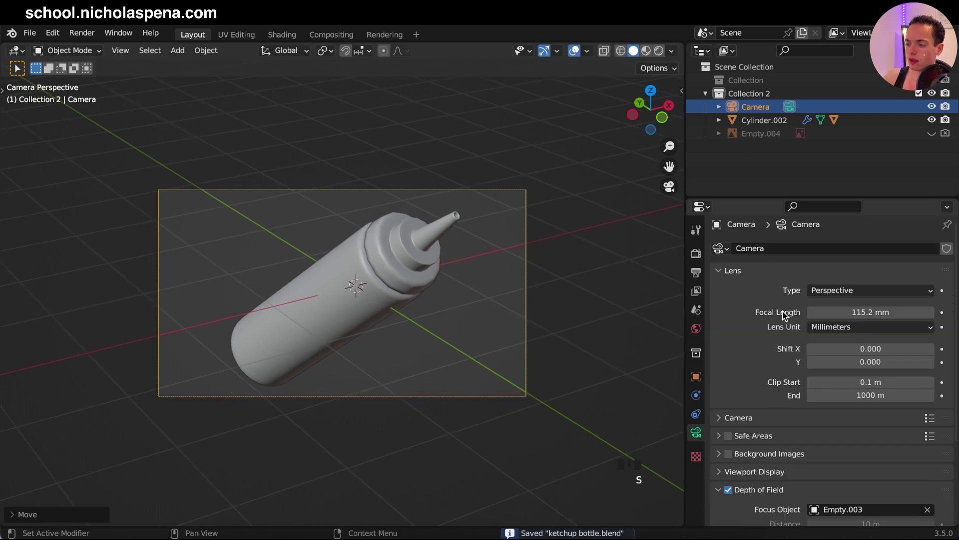
click(696, 329)
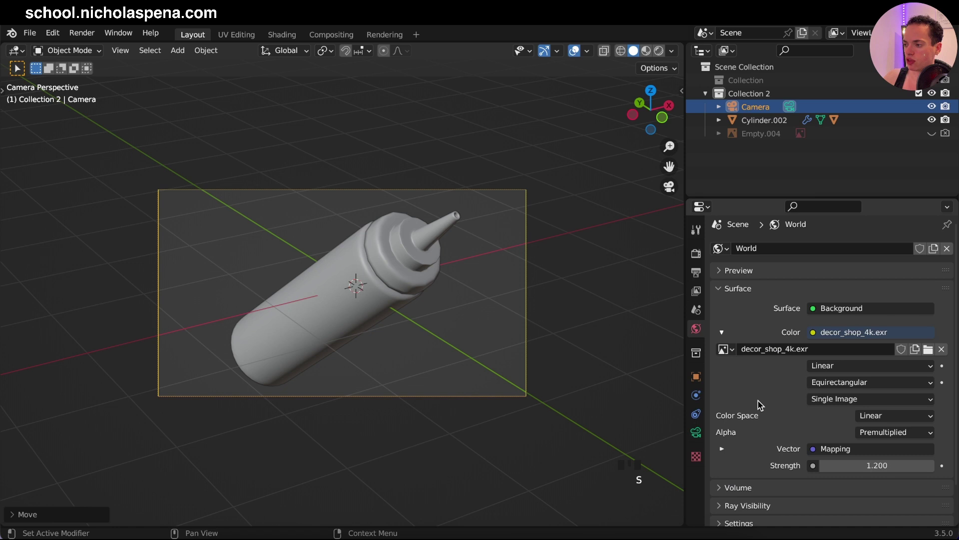
click(813, 332)
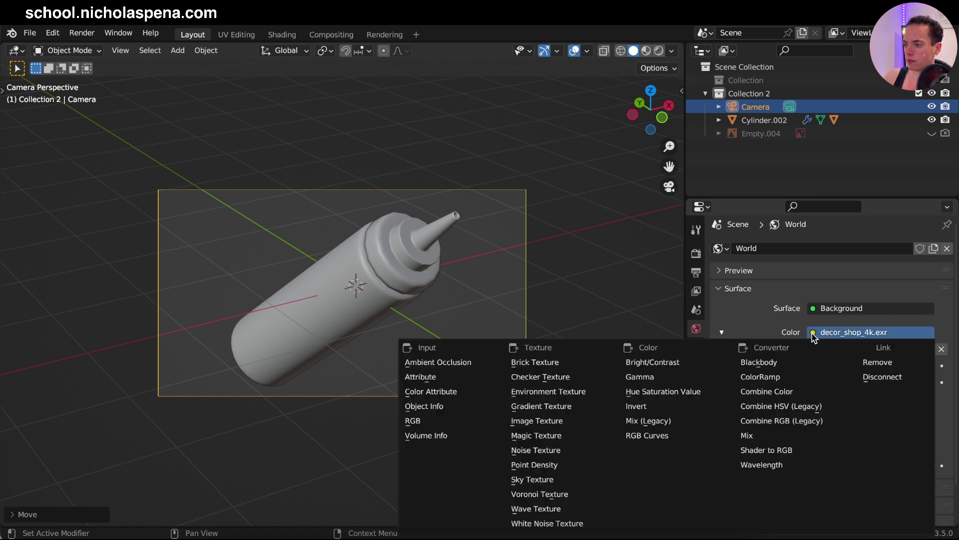
click(578, 392)
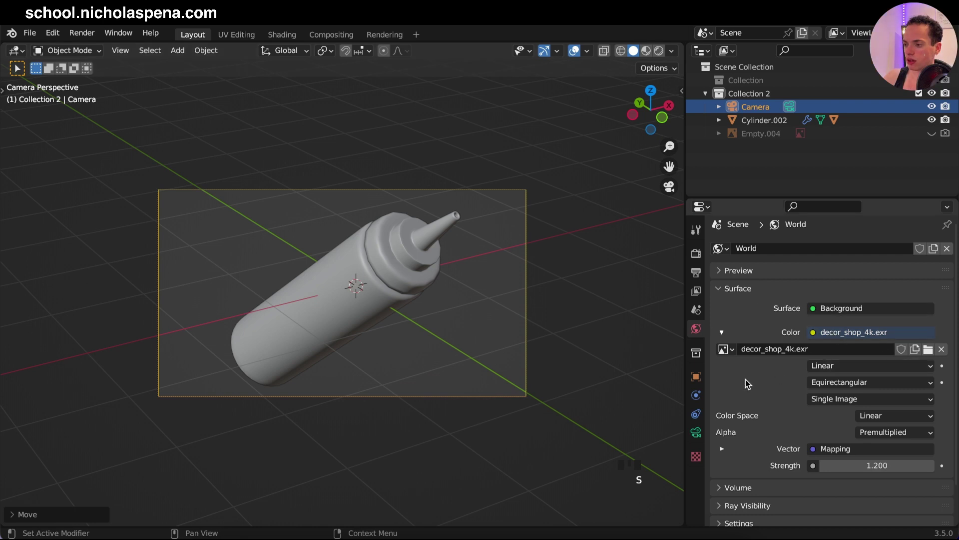
scroll(745, 380, down, 2)
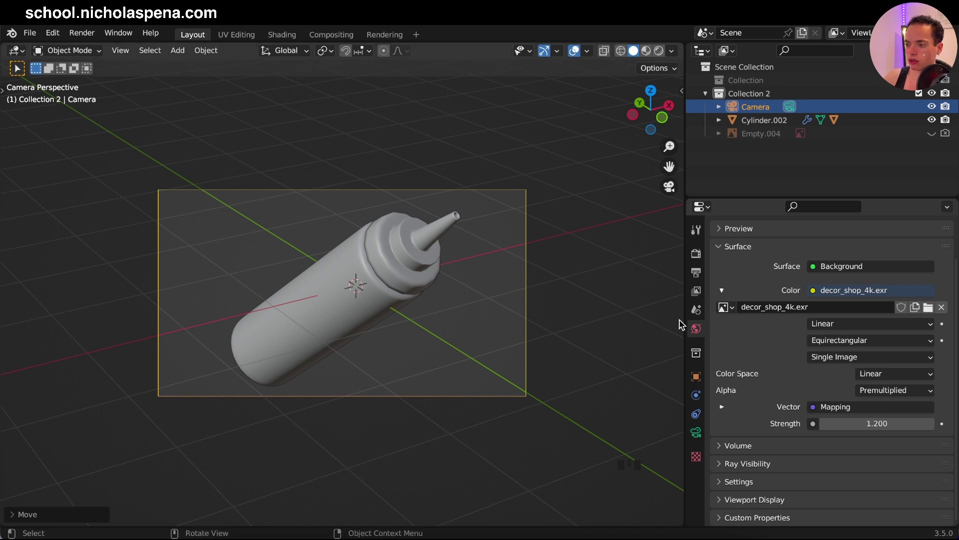
Step: Check the camera's focal length and turn off its Depth of Field
click(697, 432)
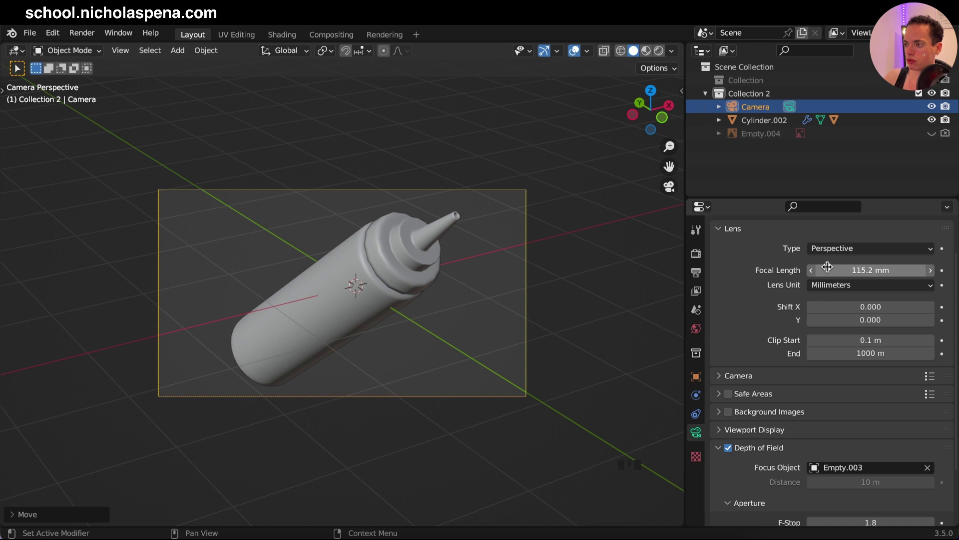
mouse_move(871, 270)
mouse_down()
mouse_move(825, 269)
mouse_move(867, 270)
mouse_up()
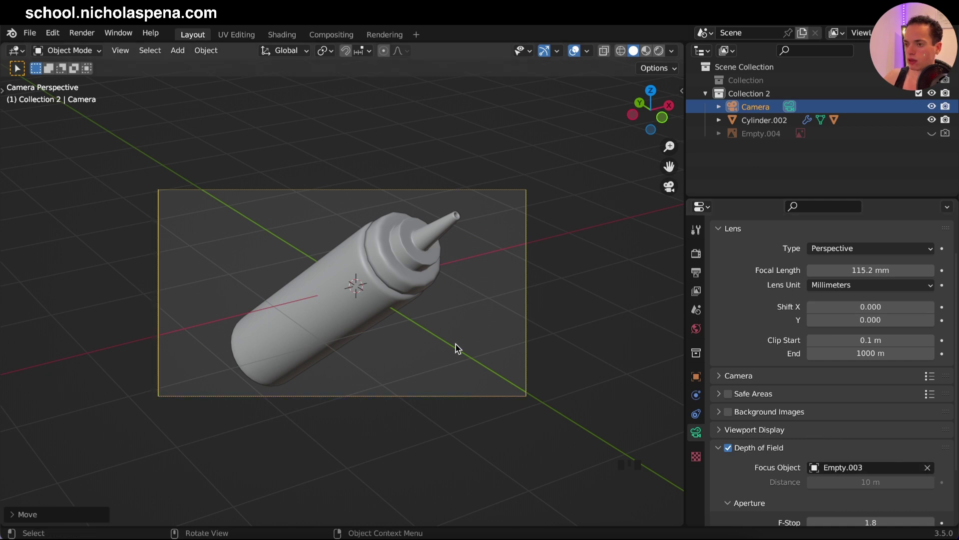
click(733, 450)
scroll(770, 417, down, 3)
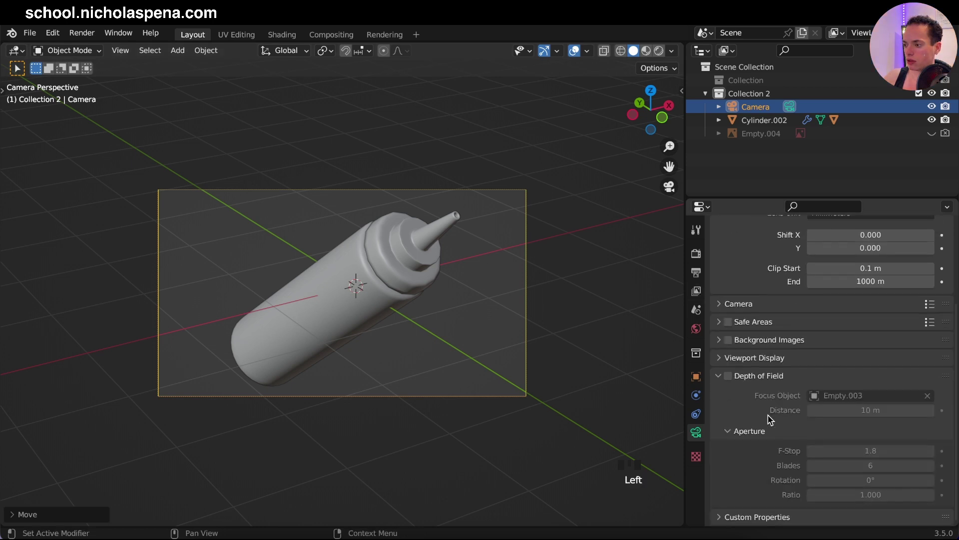
Step: Toggle the render film's Transparent option, leave it enabled, and save the file
click(697, 253)
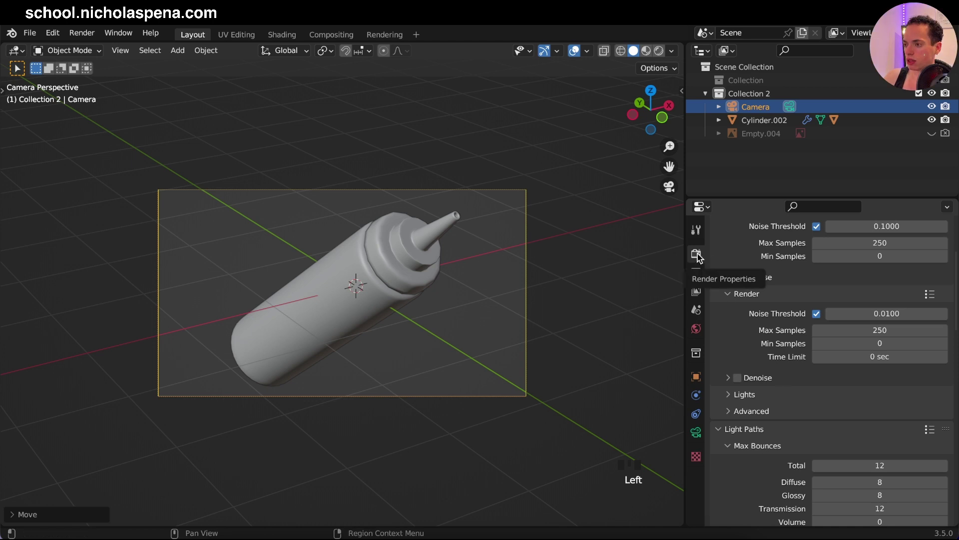
scroll(809, 384, down, 15)
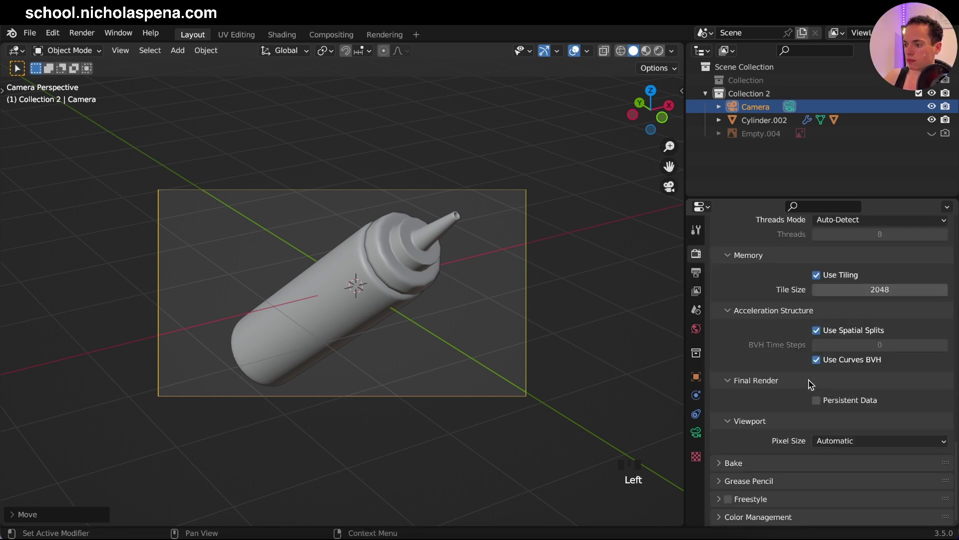
scroll(811, 383, up, 15)
scroll(806, 383, down, 6)
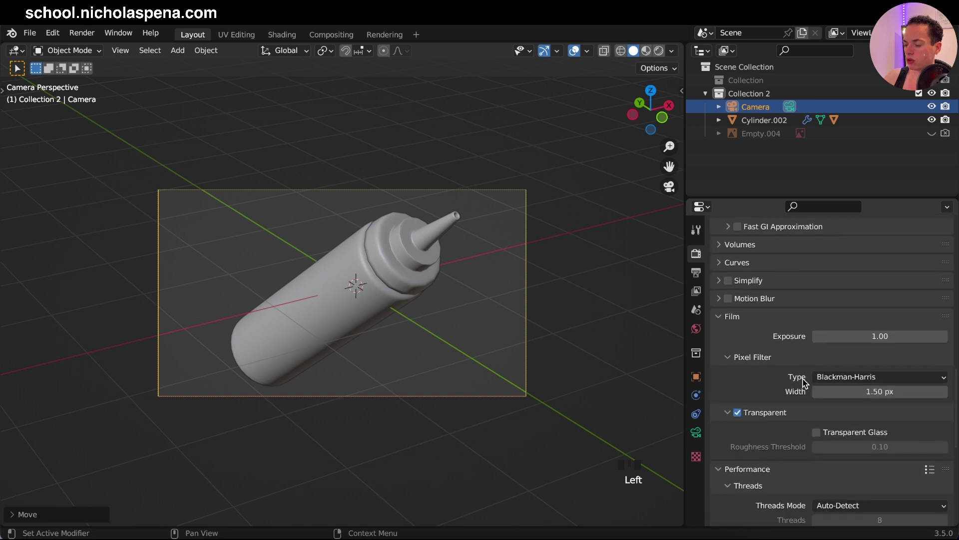
double_click(738, 413)
click(738, 413)
key(ctrl+s)
Step: Review the Cycles viewport and render sampling settings, and expand the Color Management settings
scroll(799, 330, up, 15)
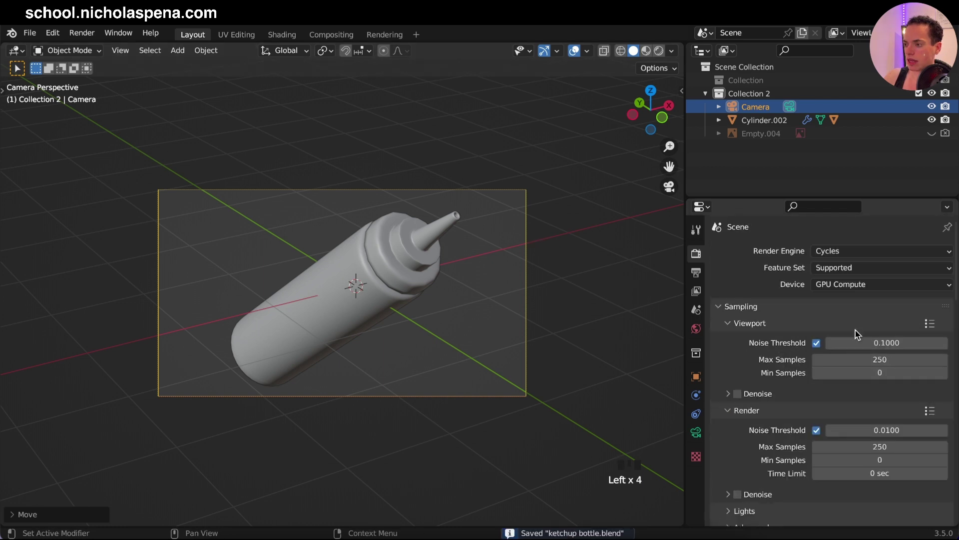
scroll(776, 371, down, 4)
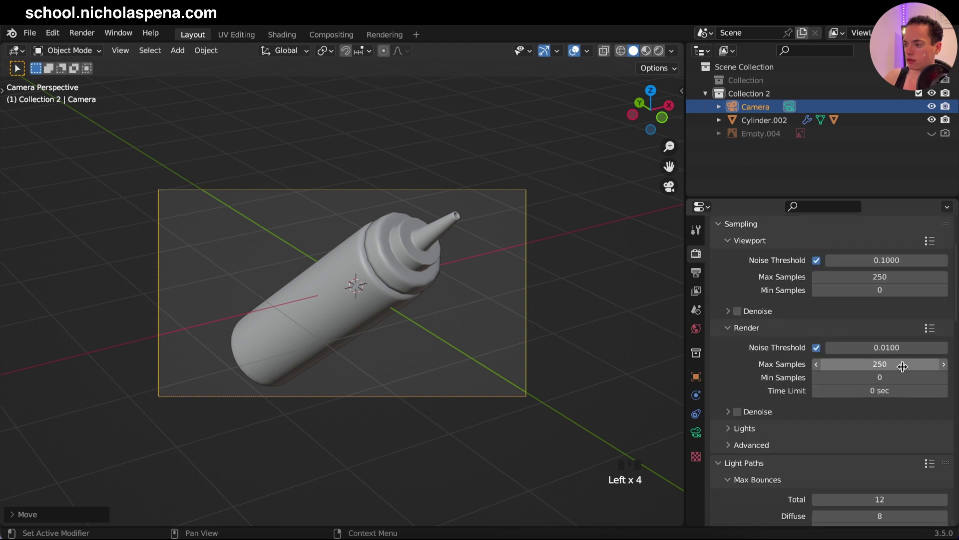
scroll(822, 424, down, 20)
scroll(822, 424, down, 3)
click(754, 517)
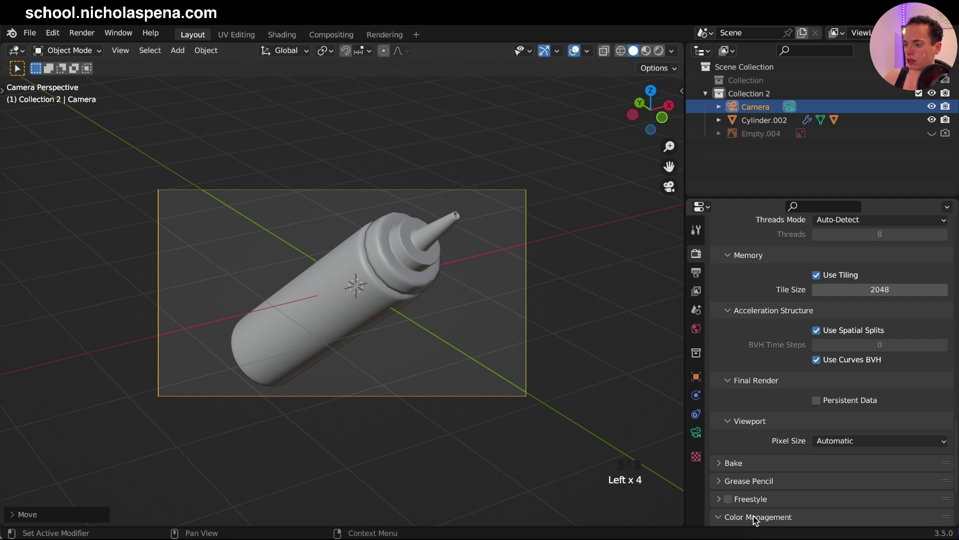
scroll(771, 397, down, 6)
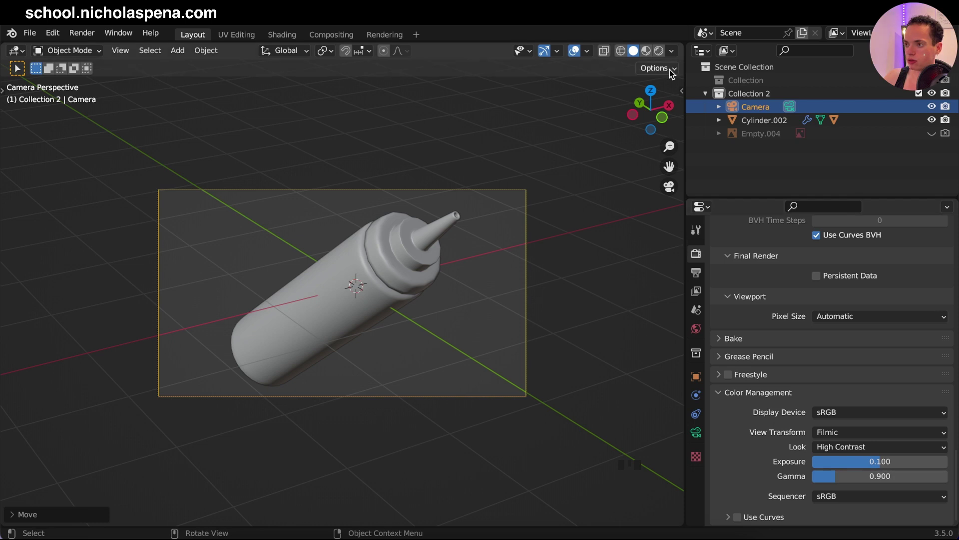
Step: Show the camera view in rendered shading, save the file, and render the ketchup bottle as a still image
click(660, 51)
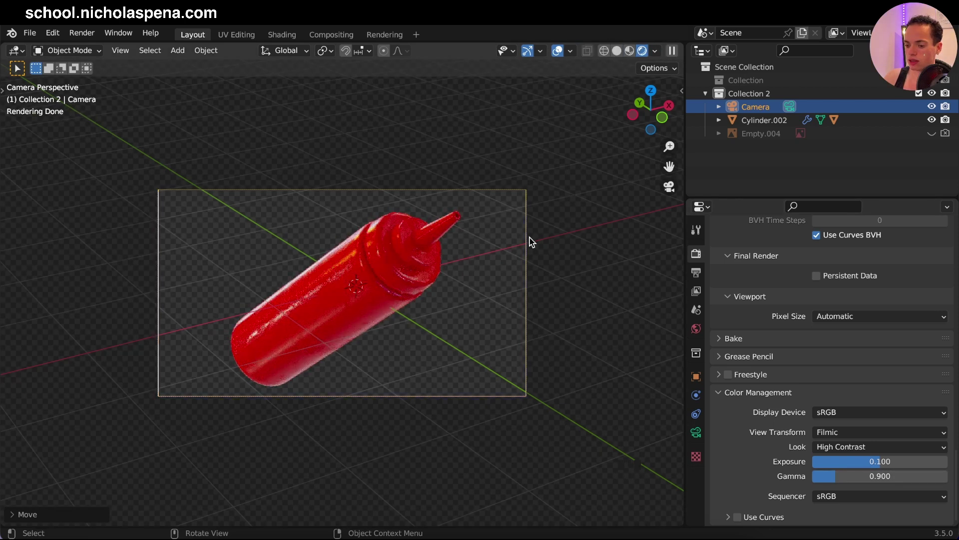
key(ctrl+s)
click(81, 33)
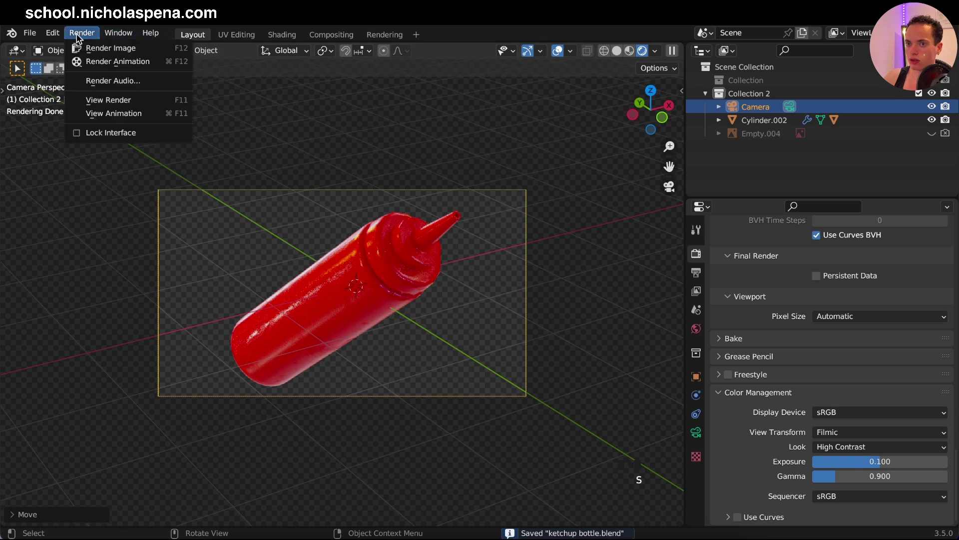
click(96, 50)
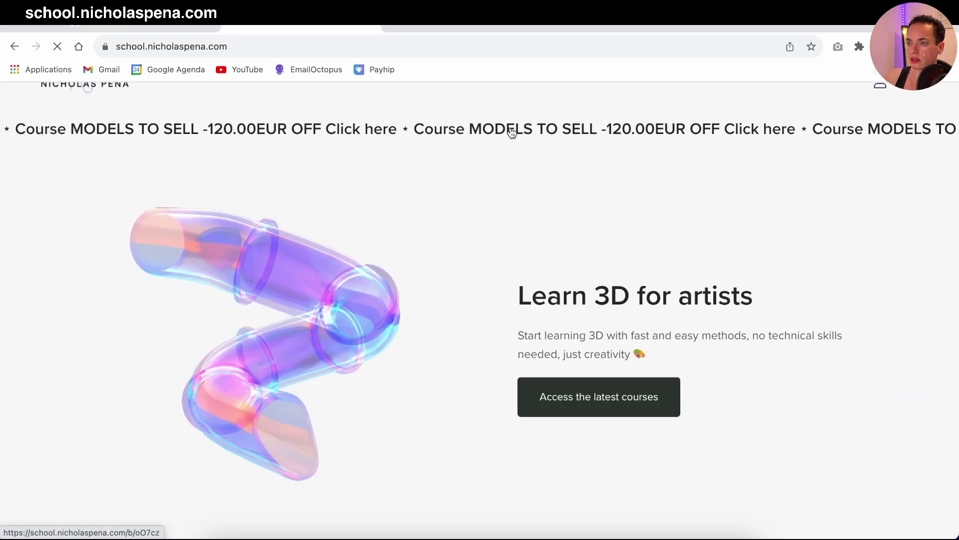
Step: Open the MODELS TO SELL course page in the browser and examine its introduction, purchase offer and coupon notice
click(511, 131)
scroll(650, 270, down, 5)
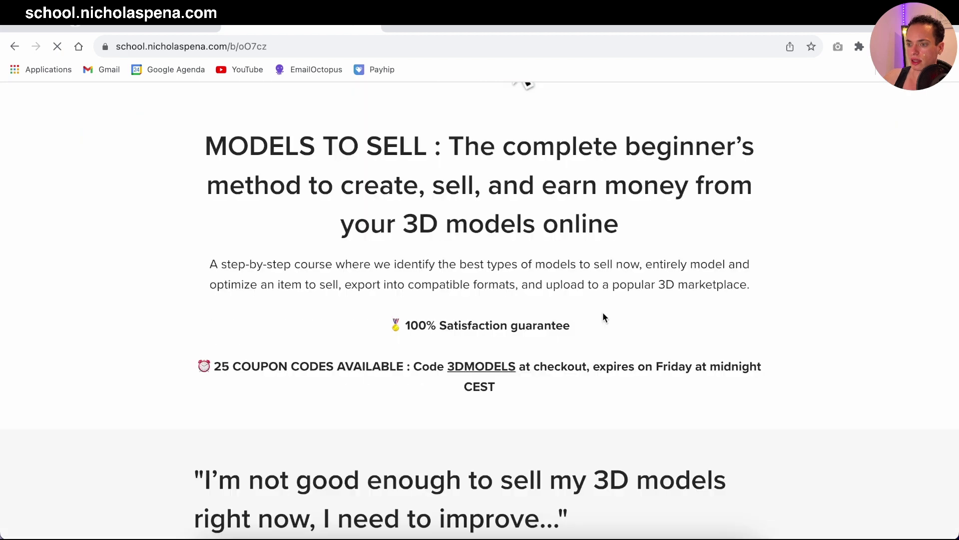
scroll(603, 315, down, 10)
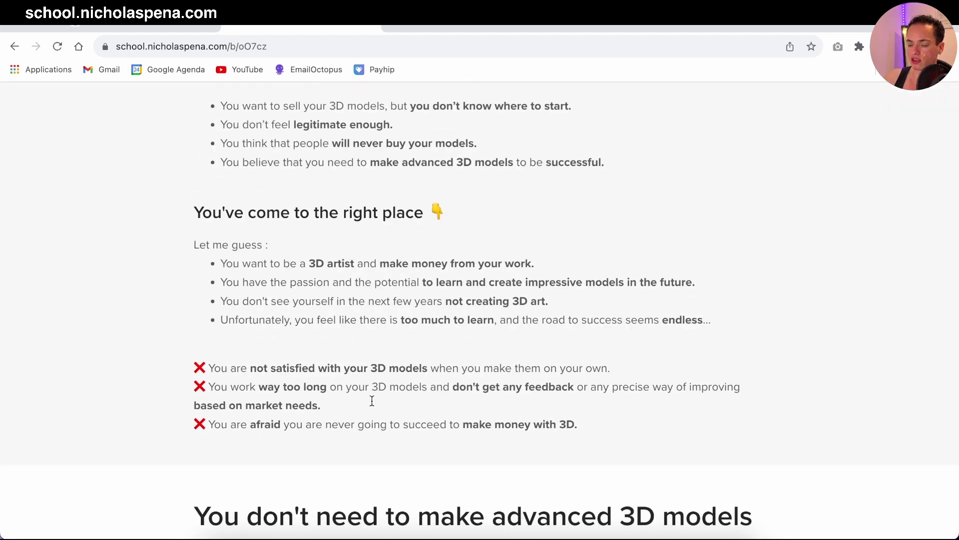
scroll(372, 401, down, 20)
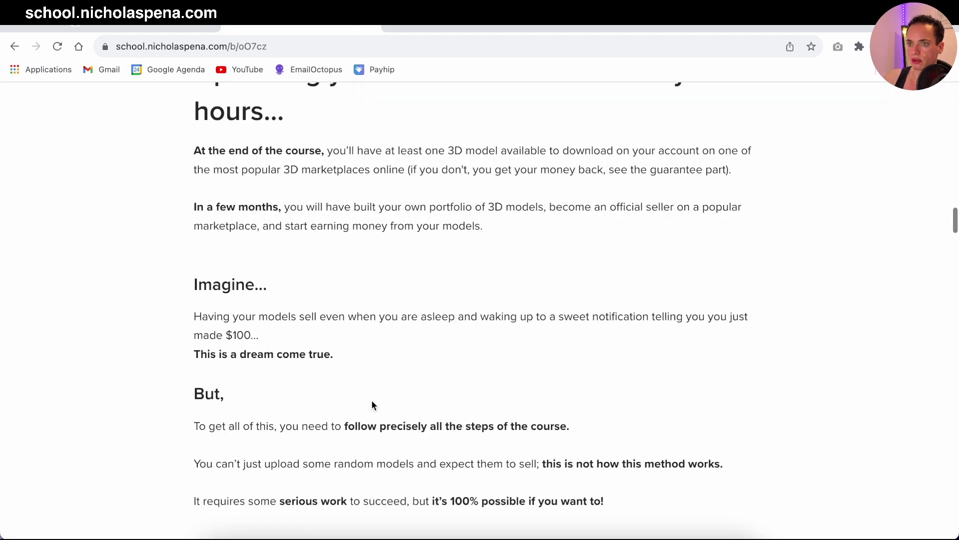
scroll(372, 400, up, 15)
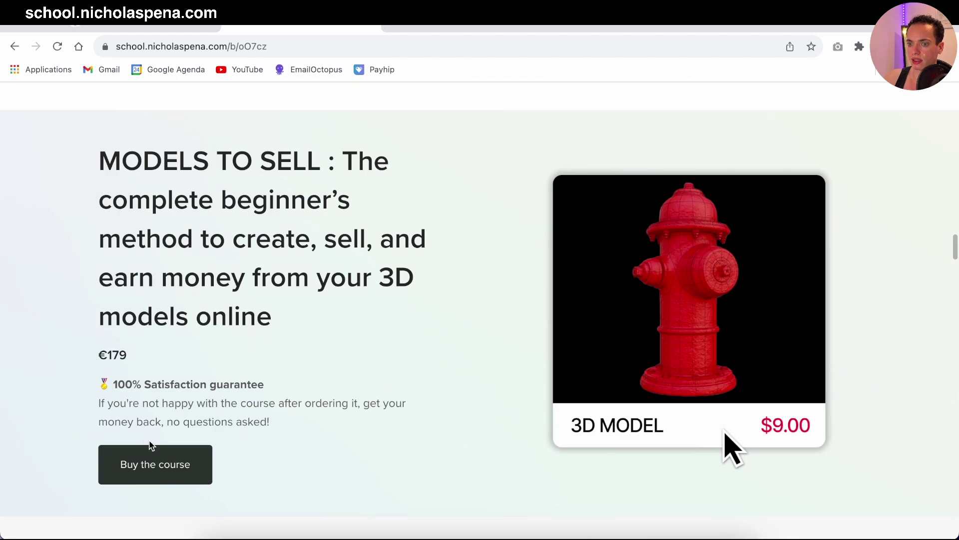
scroll(418, 372, up, 20)
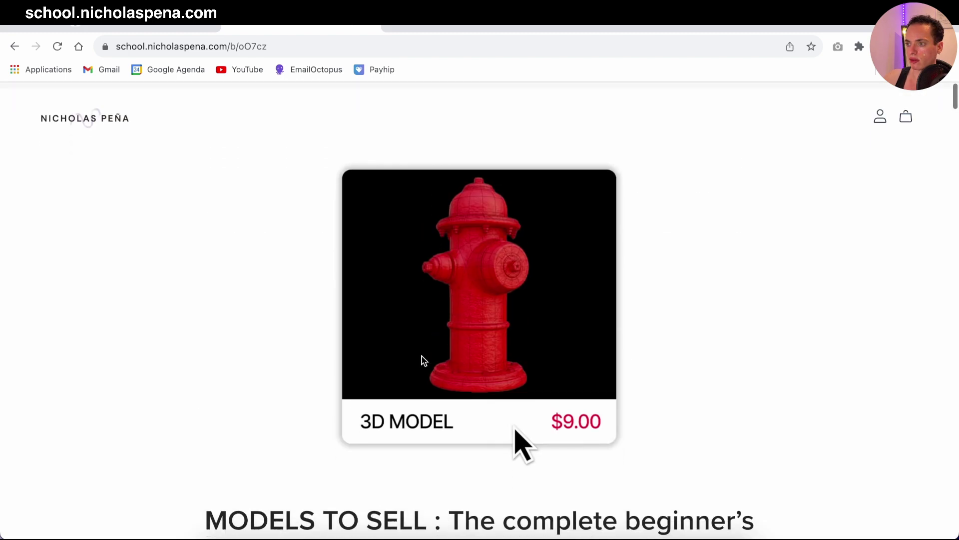
scroll(585, 313, down, 7)
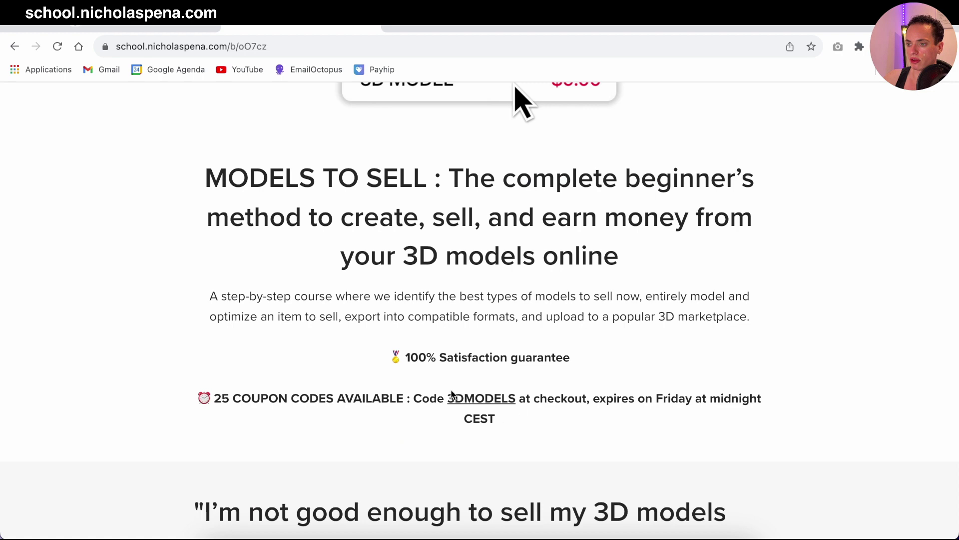
drag(448, 398, 517, 398)
click(576, 422)
scroll(577, 424, up, 3)
scroll(576, 422, down, 20)
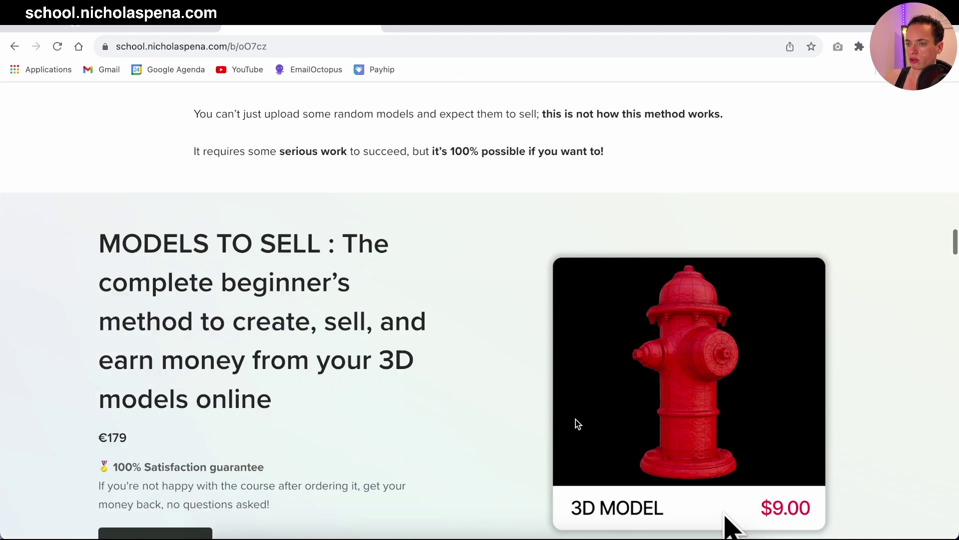
Step: Read through the course's four curriculum sections and the bonuses offered with it
scroll(576, 423, down, 15)
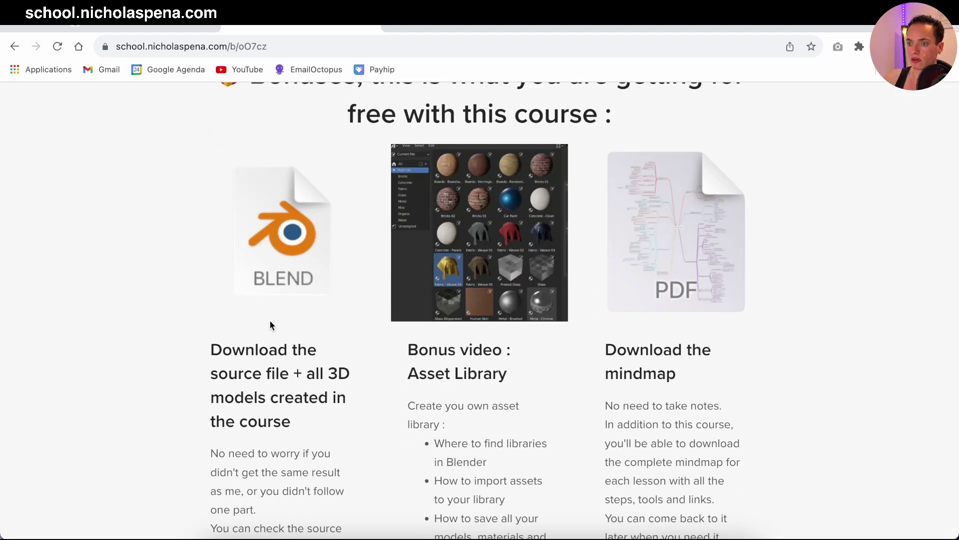
scroll(628, 290, up, 20)
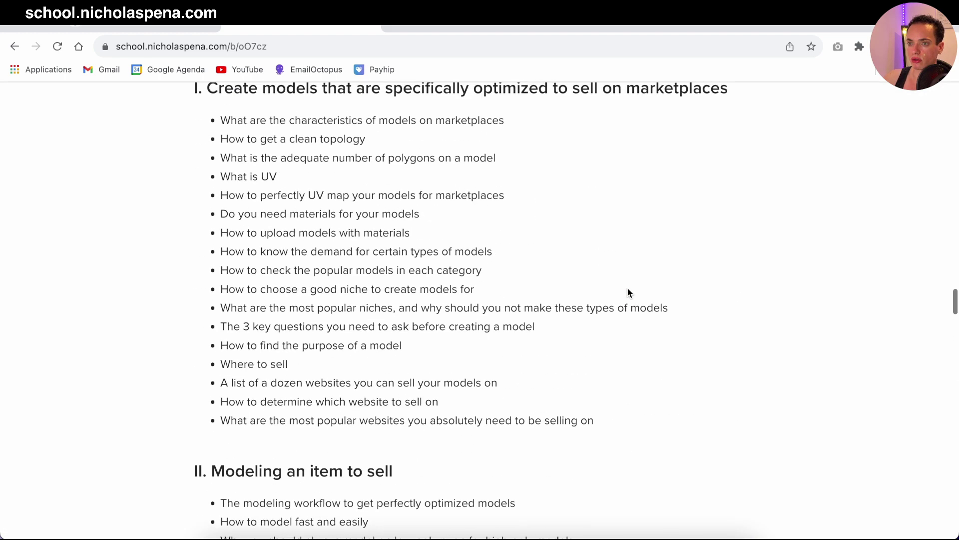
scroll(628, 290, down, 6)
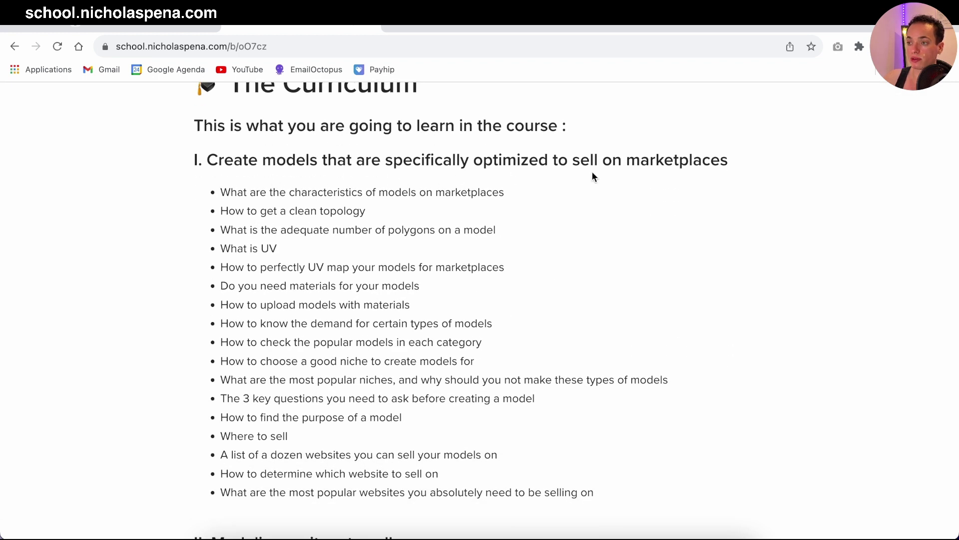
scroll(492, 290, down, 1)
scroll(450, 350, down, 4)
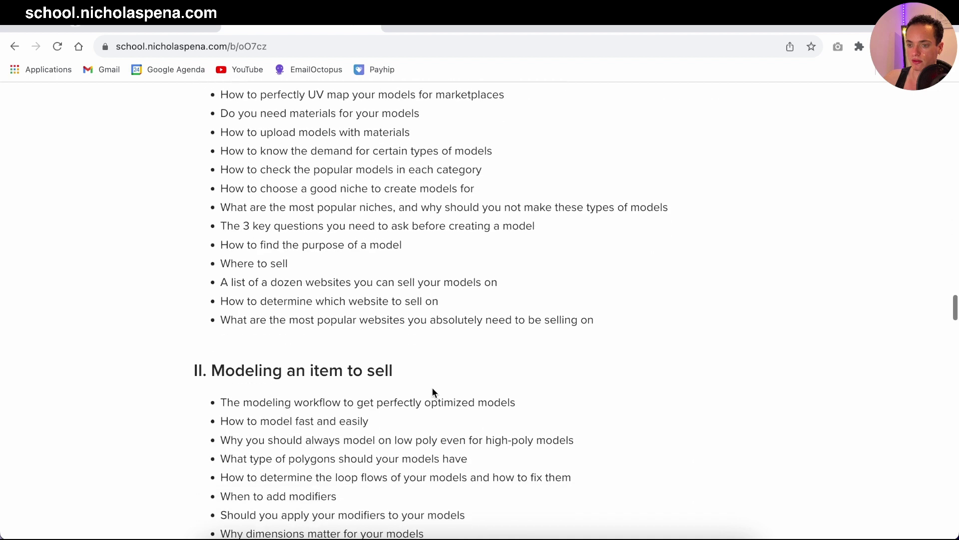
scroll(433, 388, down, 3)
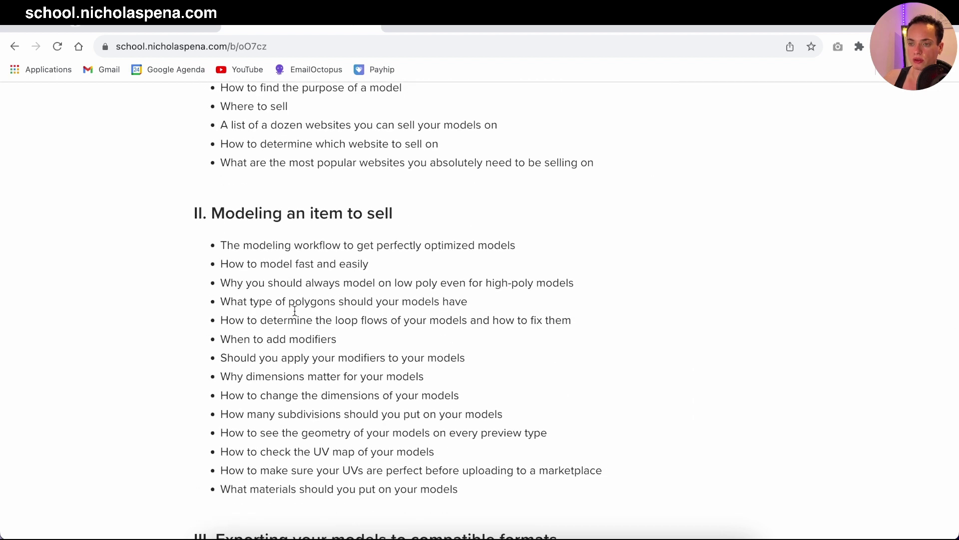
scroll(344, 281, down, 3)
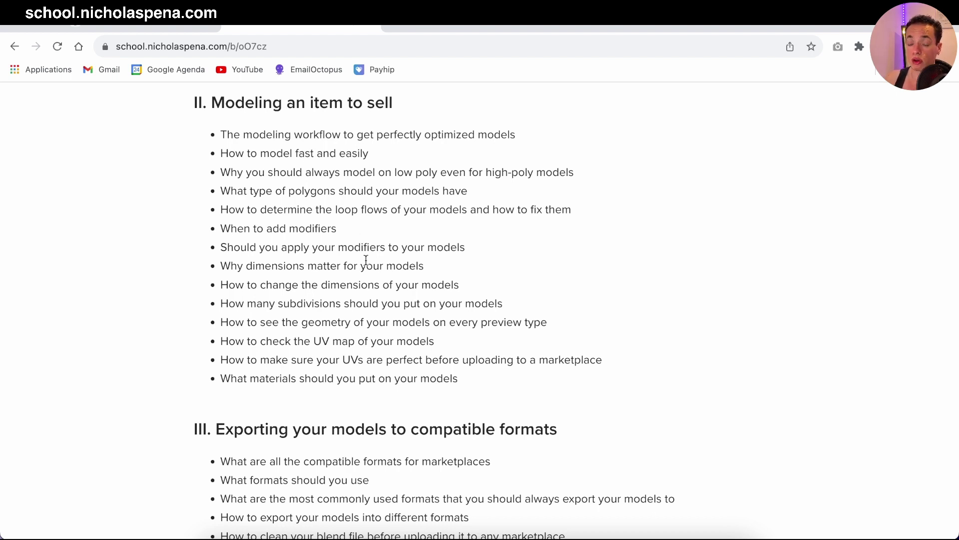
scroll(360, 264, down, 3)
drag(226, 300, 567, 304)
click(570, 304)
scroll(571, 305, down, 6)
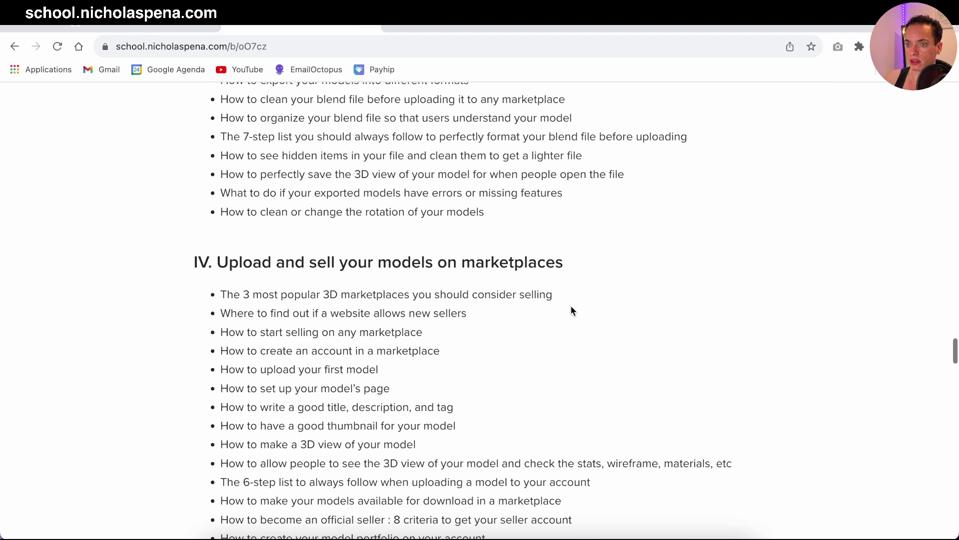
drag(276, 262, 545, 263)
click(582, 334)
scroll(582, 334, down, 9)
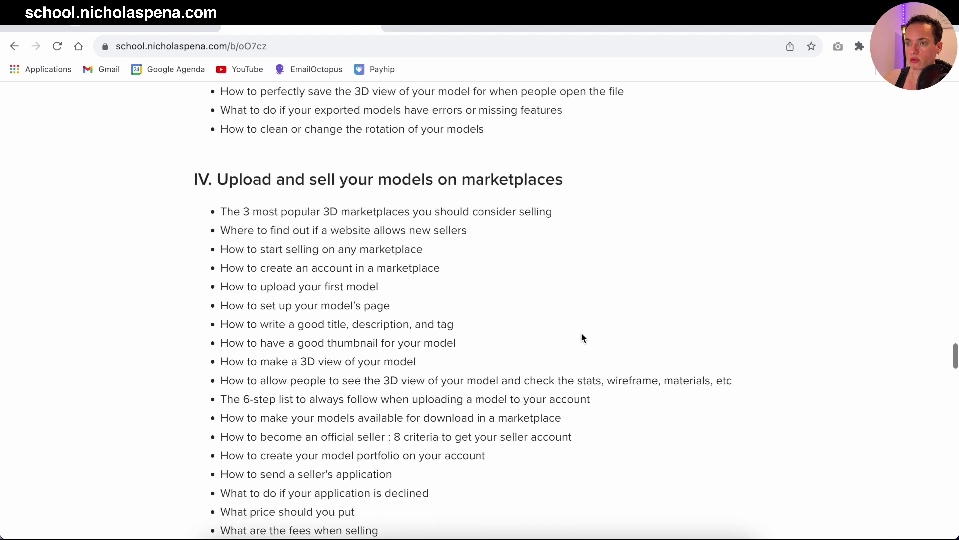
scroll(582, 336, down, 3)
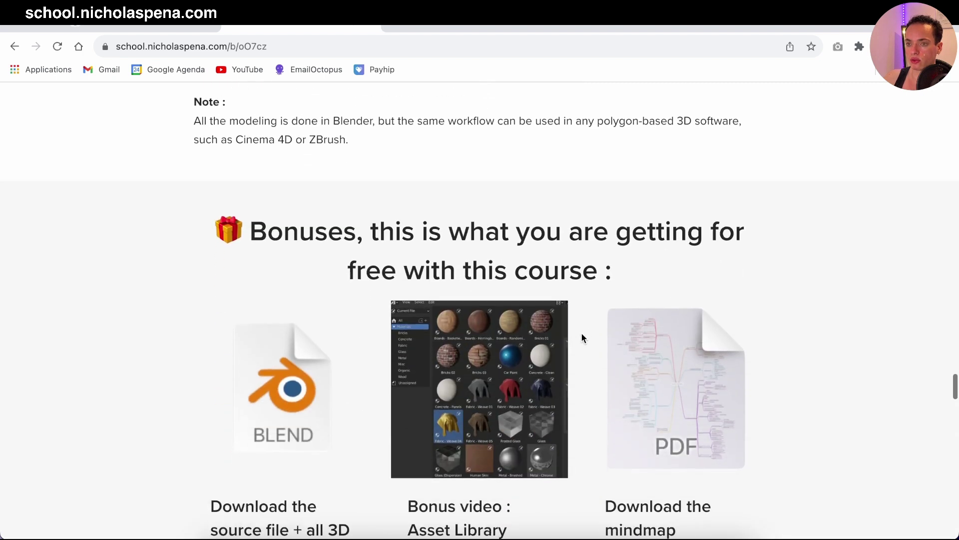
scroll(582, 336, up, 14)
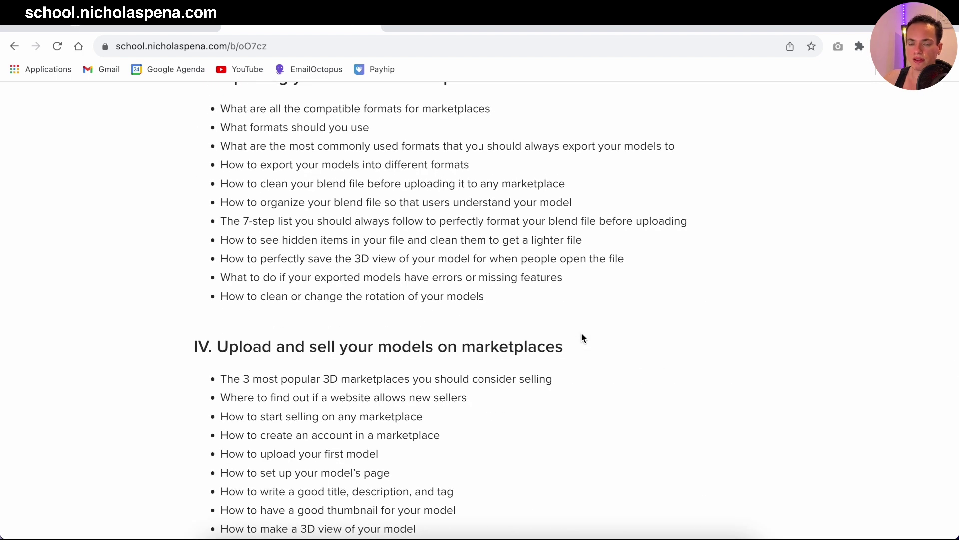
Step: Review the purchase offer and the heading section of the course page again
scroll(583, 338, up, 20)
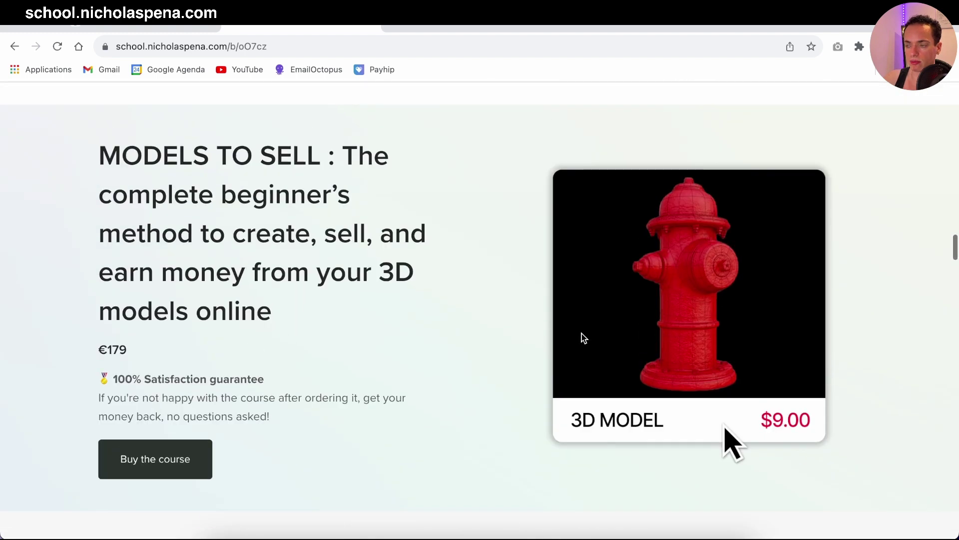
scroll(581, 334, up, 15)
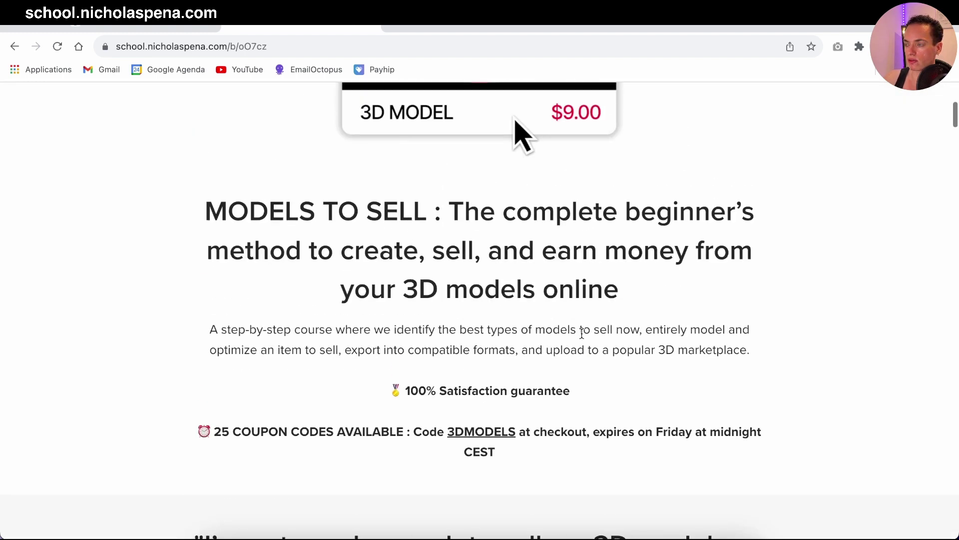
scroll(582, 334, down, 8)
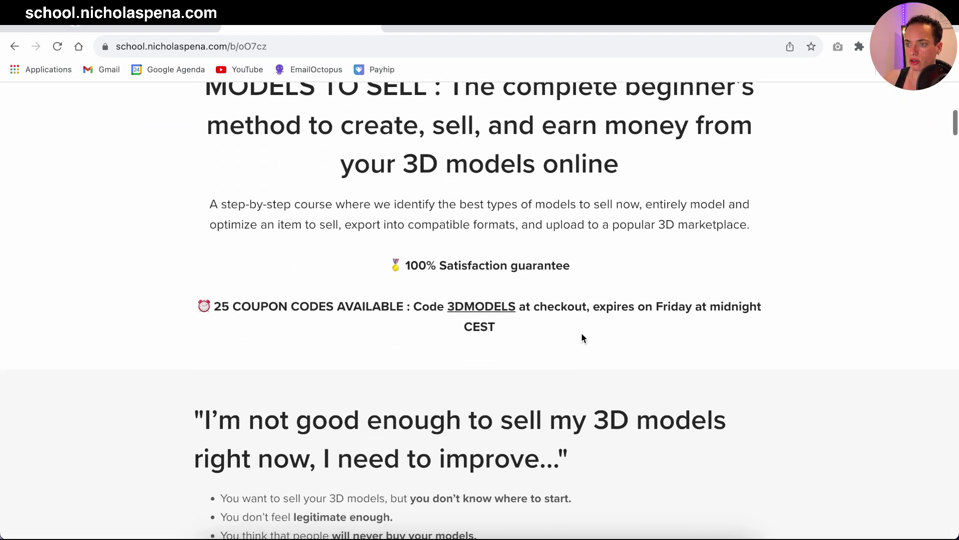
scroll(580, 332, up, 8)
scroll(292, 287, down, 3)
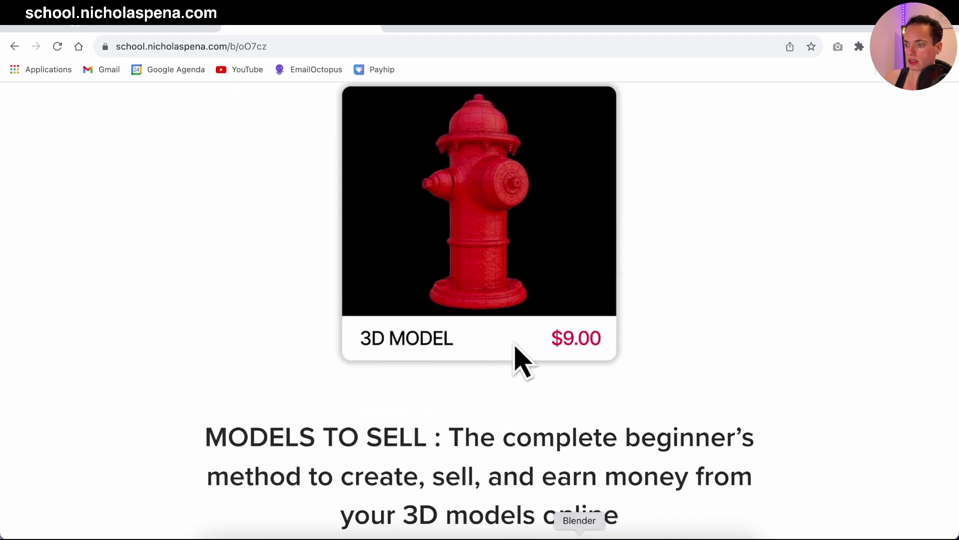
Step: Switch back to Blender and inspect the rendered image of the ketchup bottle
click(579, 533)
scroll(400, 216, down, 1)
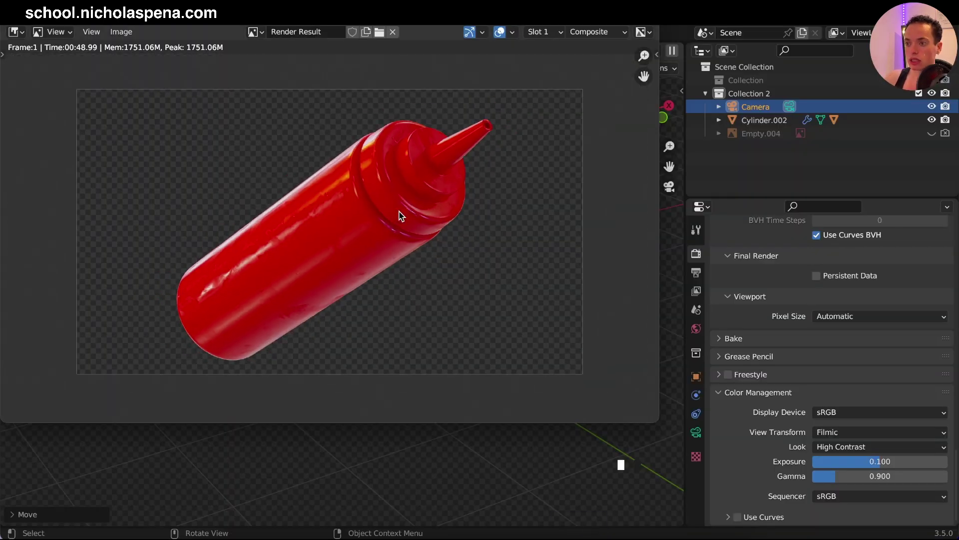